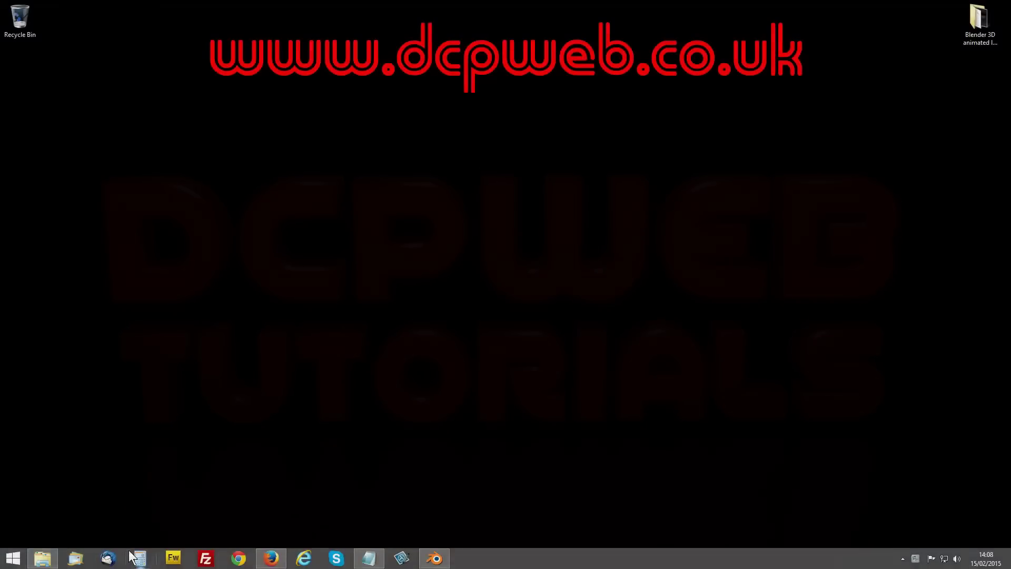
Bring Firefox forward and go back to the Google results for 'blender 3d'.
click(275, 557)
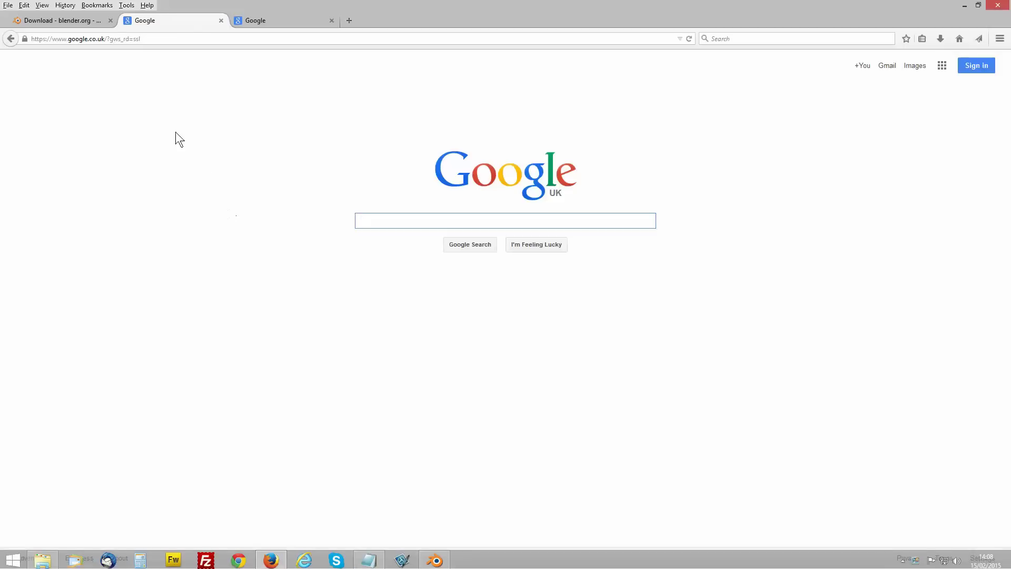
click(70, 23)
click(13, 36)
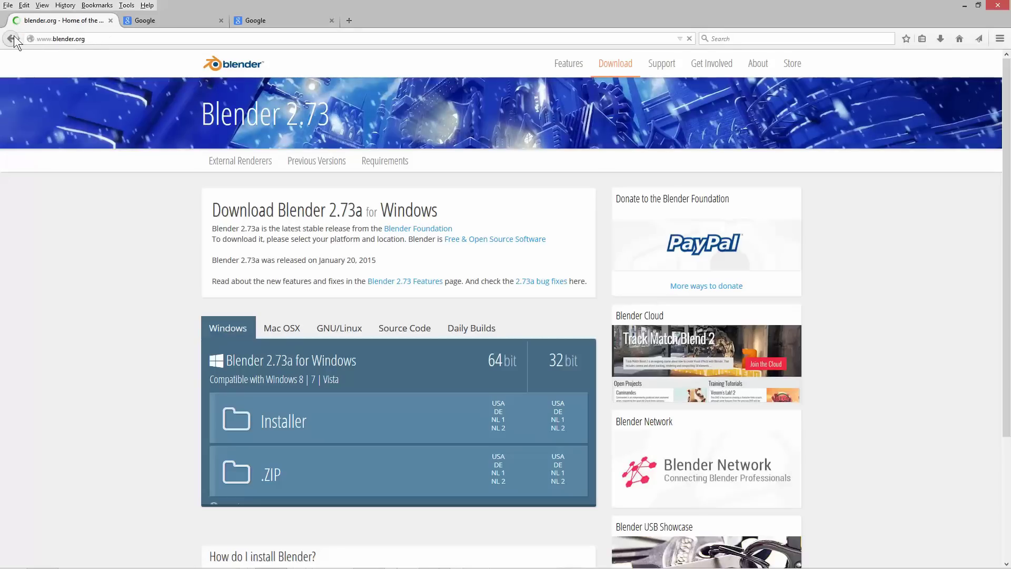
click(13, 36)
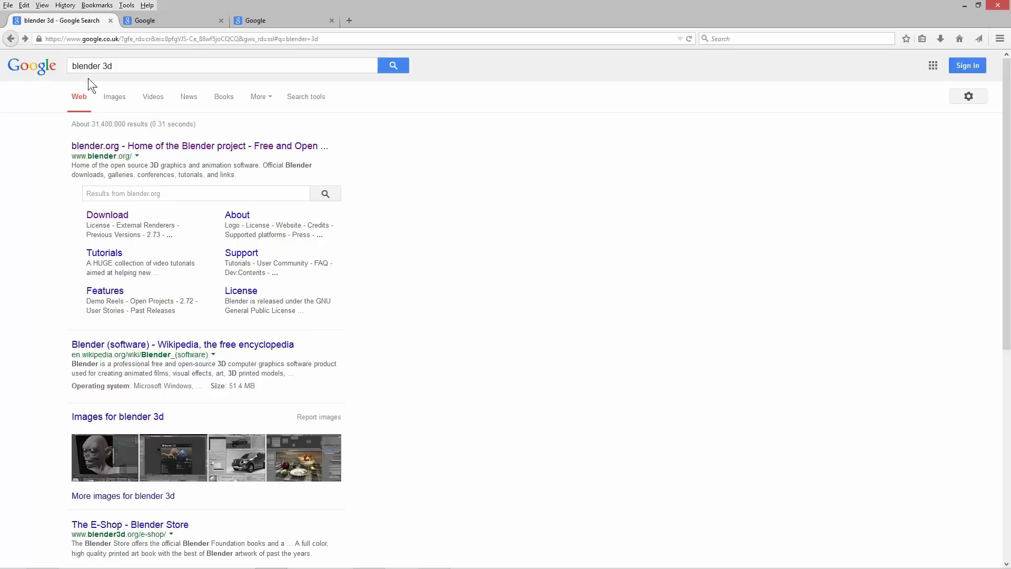
drag(72, 39, 234, 38)
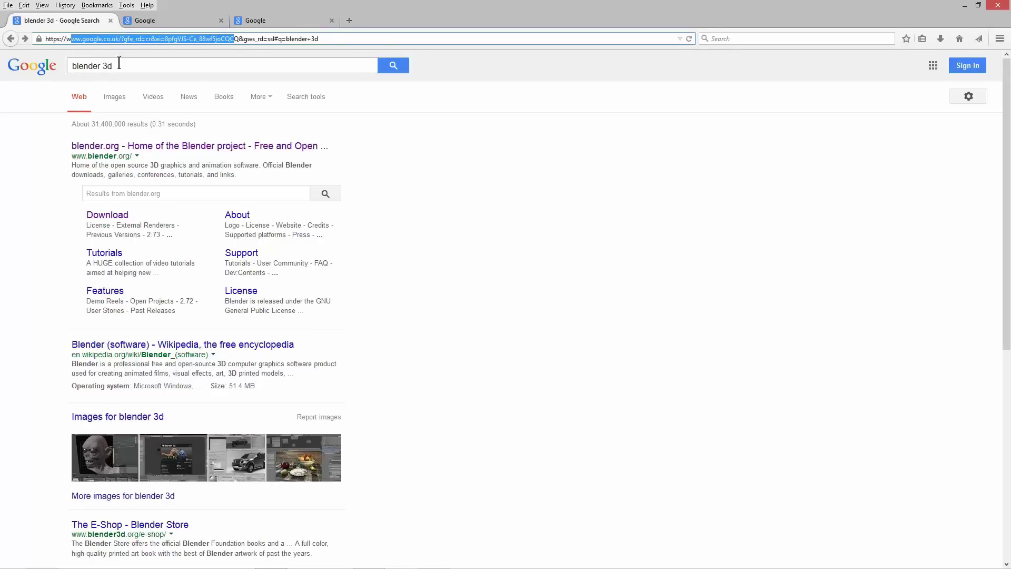
drag(121, 65, 60, 67)
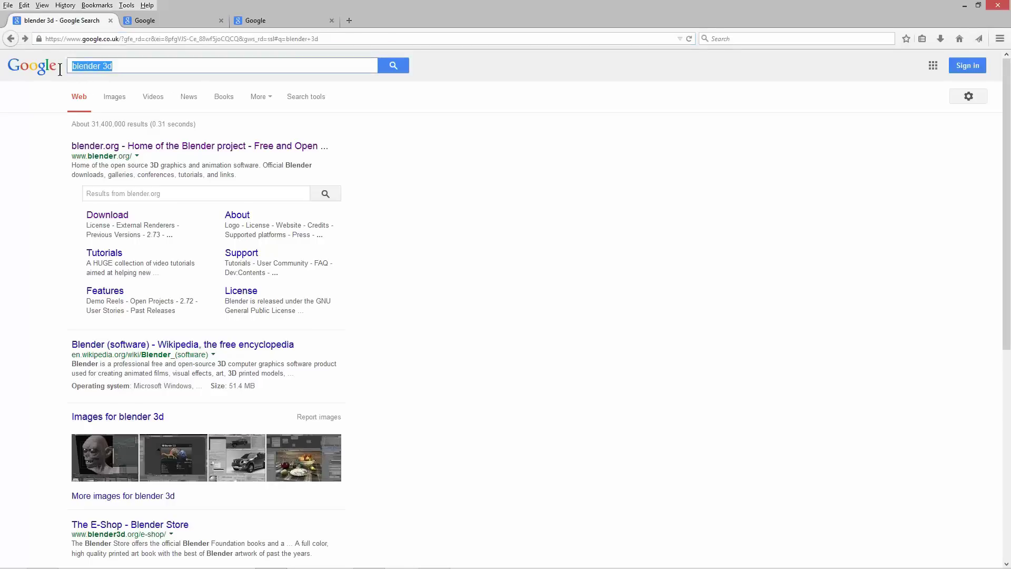
Open the blender.org result and go to its Blender 2.73a download page.
click(132, 147)
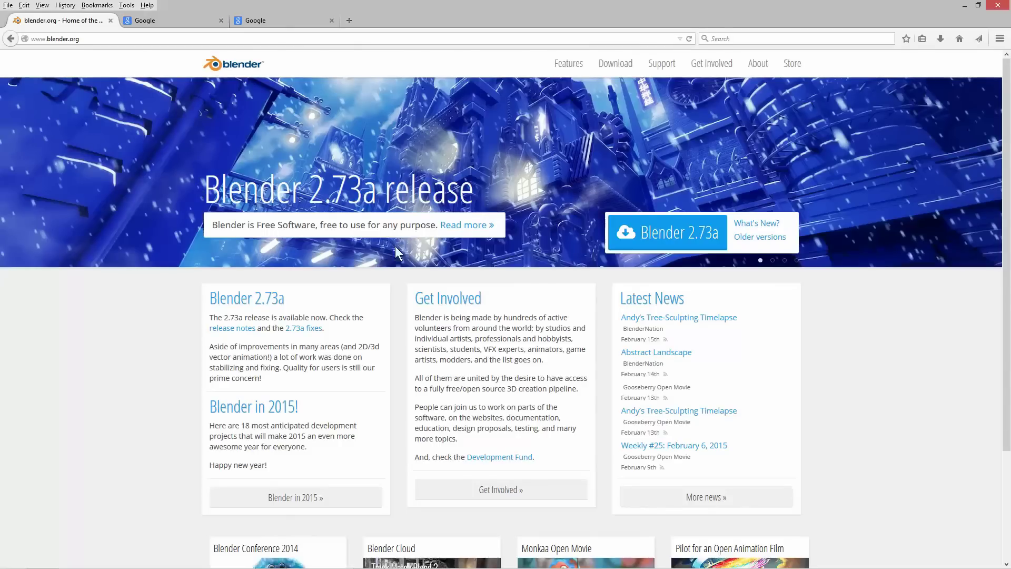
click(672, 236)
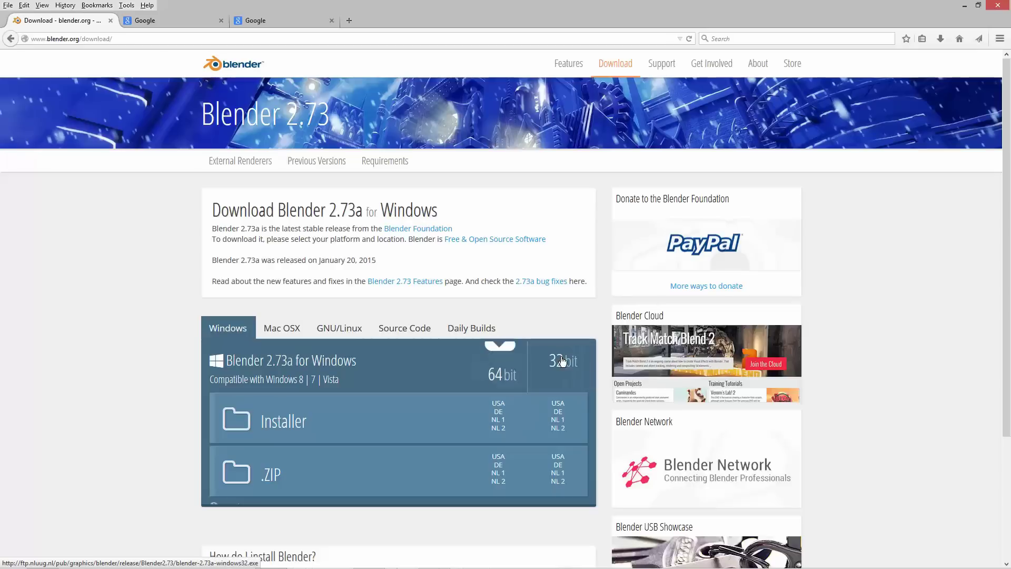
mouse_move(10, 561)
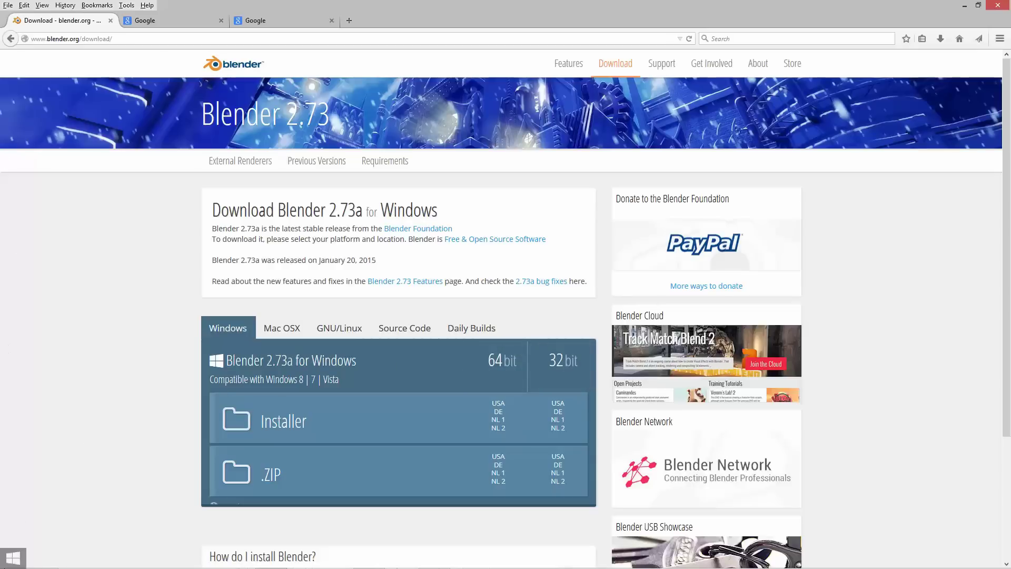
click(12, 561)
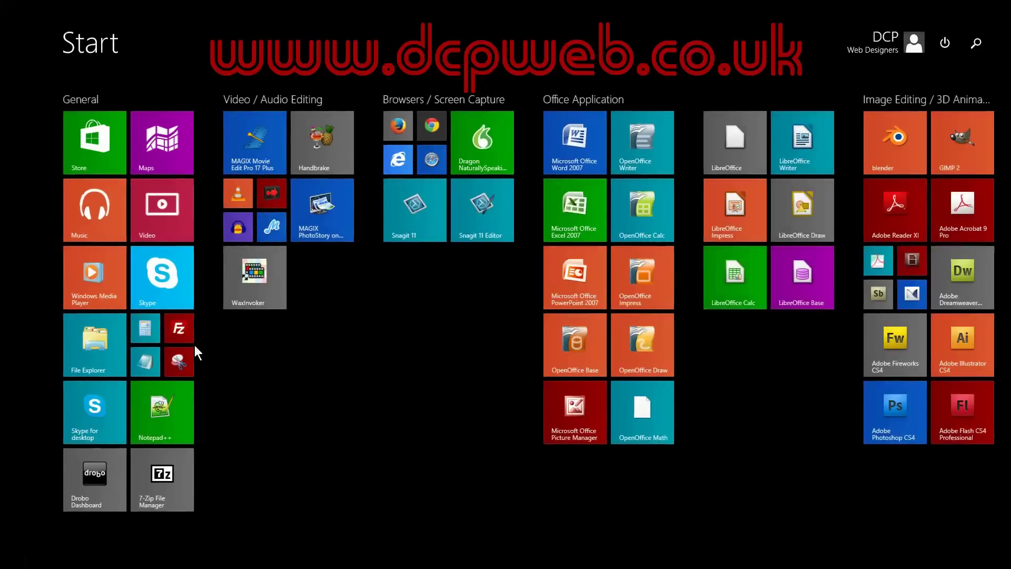
click(971, 44)
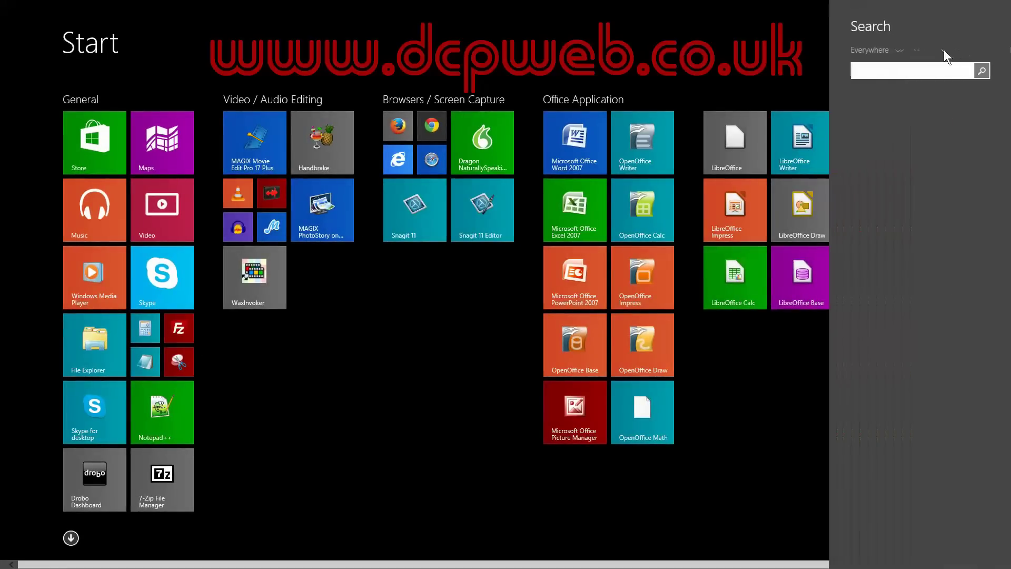
text(syste)
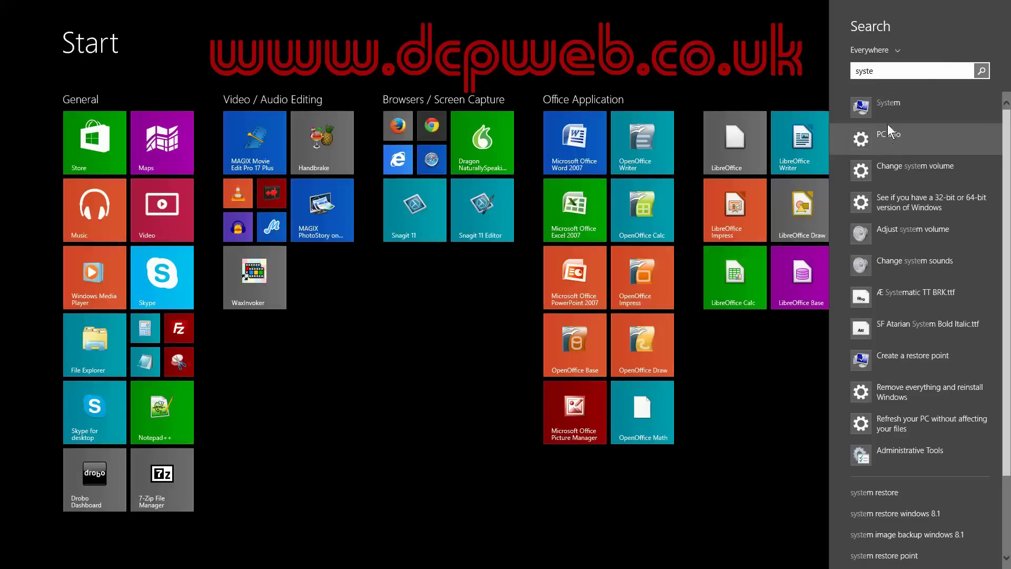
click(888, 105)
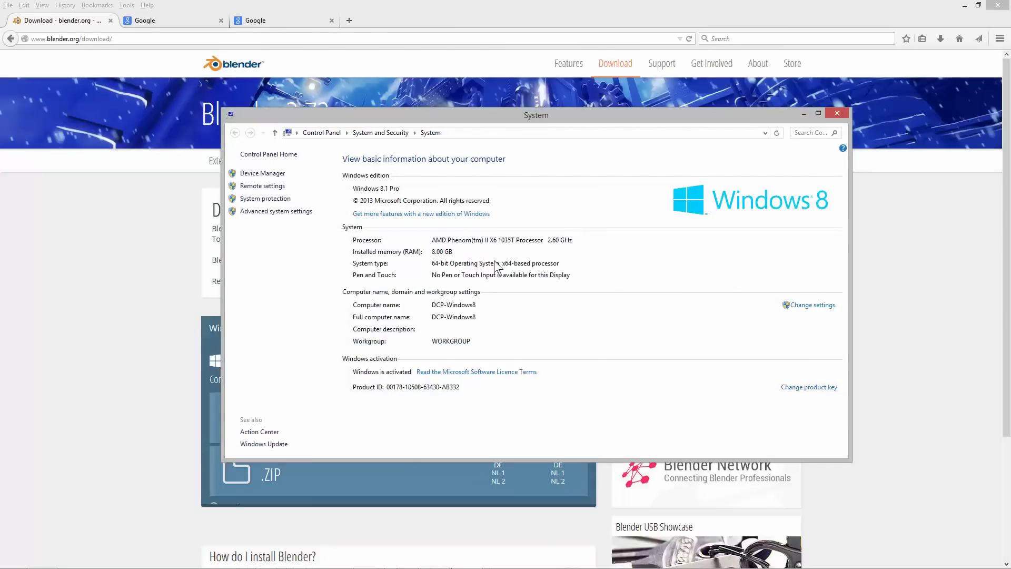
click(803, 114)
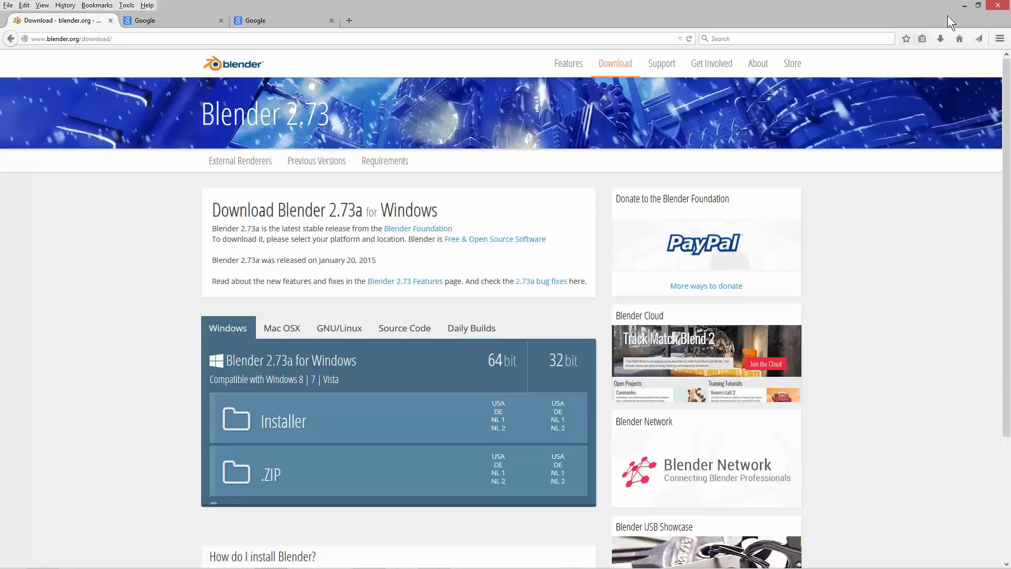
click(967, 7)
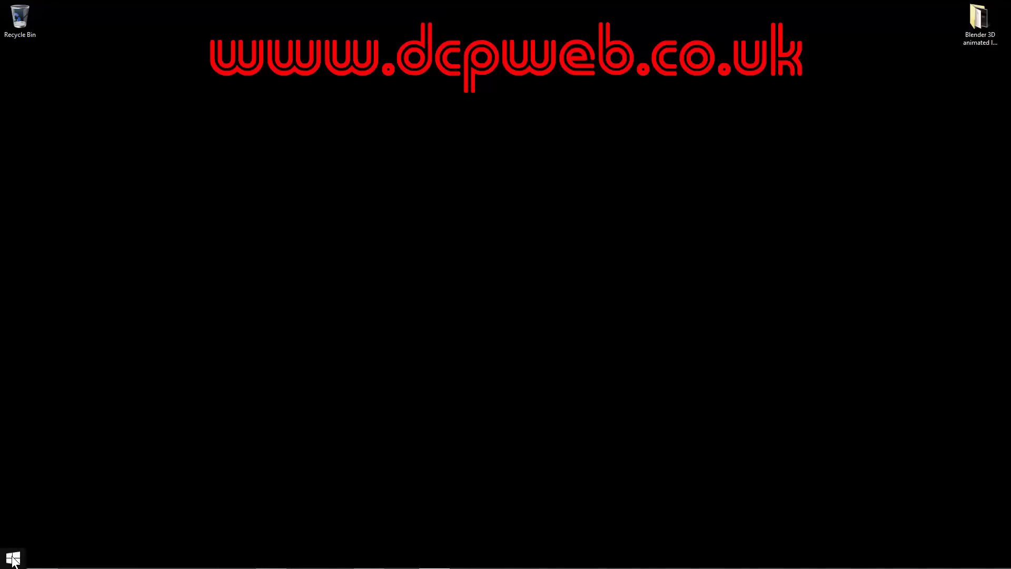
Find Blender 2.73 by searching the Windows 8.1 apps list for 'blen', then launch it.
click(13, 559)
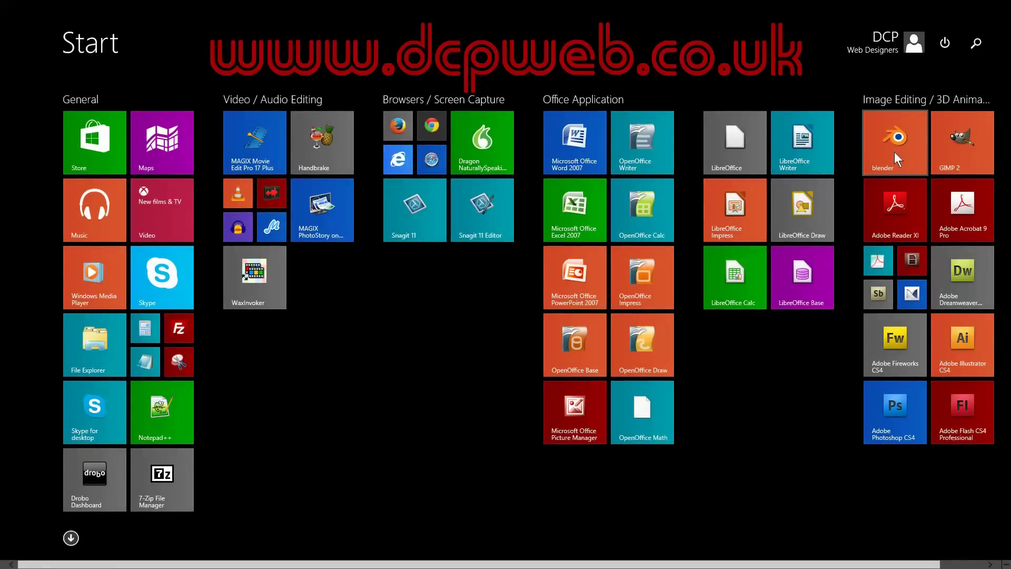
click(72, 538)
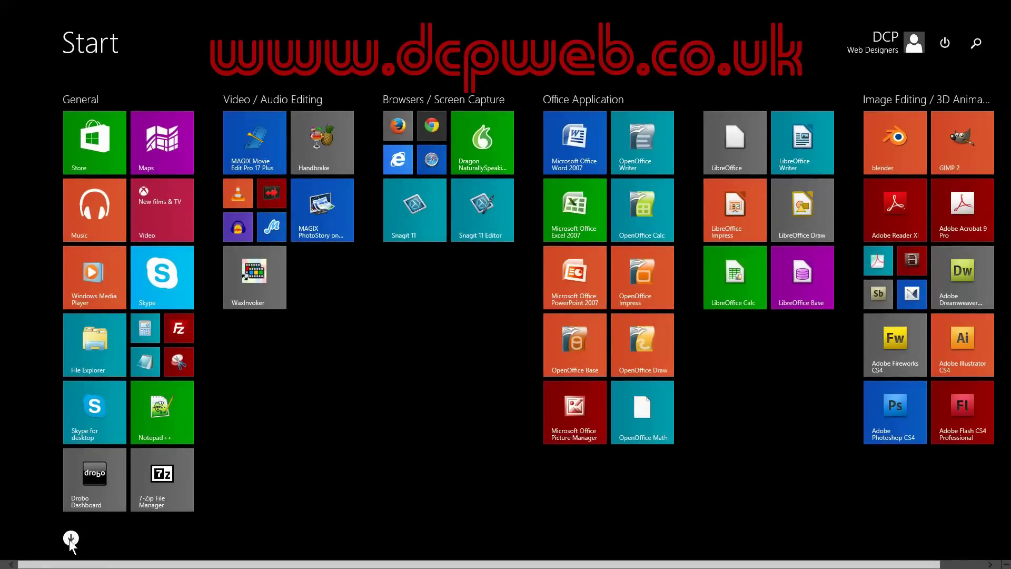
click(865, 47)
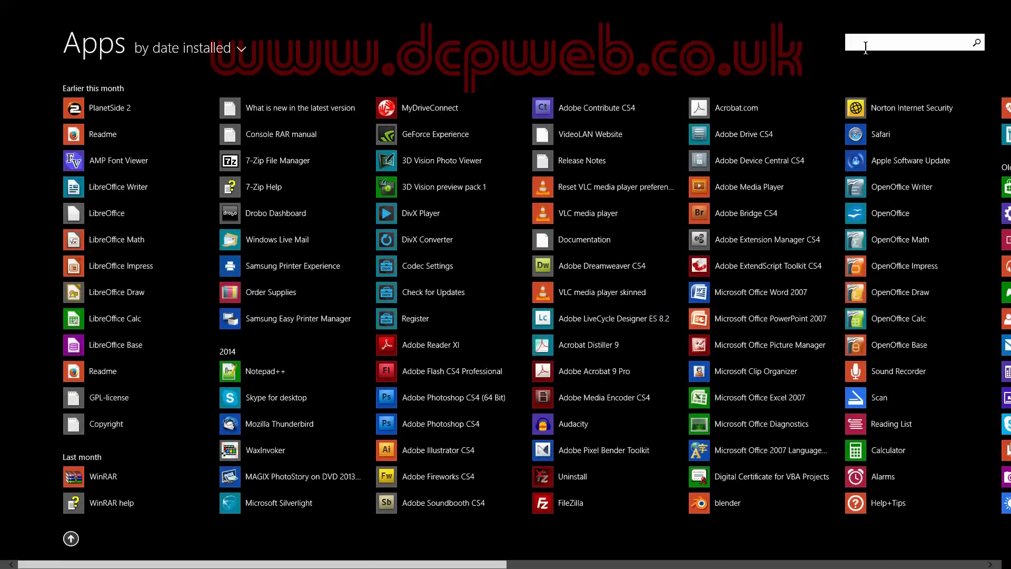
text(blen)
right_click(88, 88)
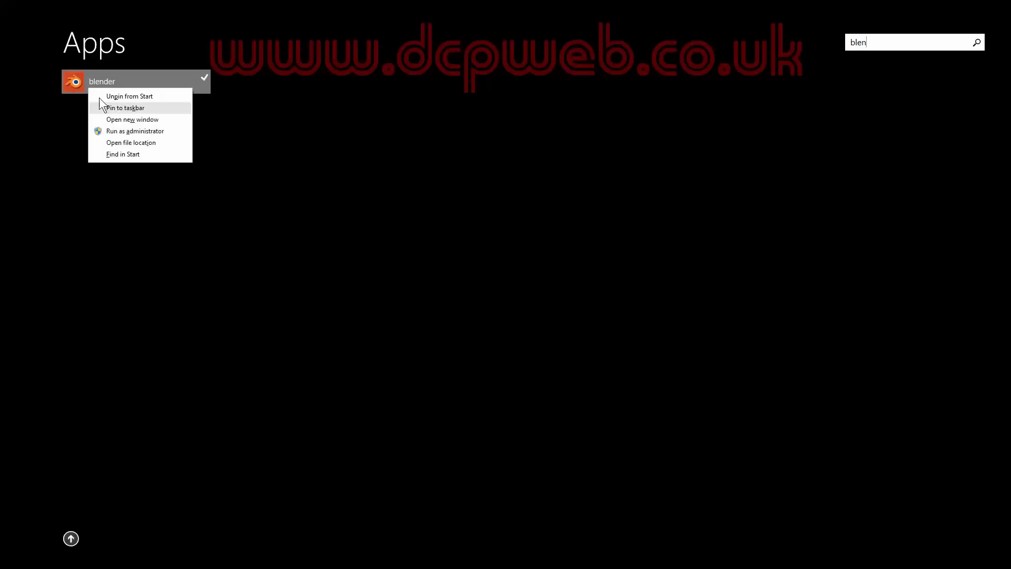
click(103, 109)
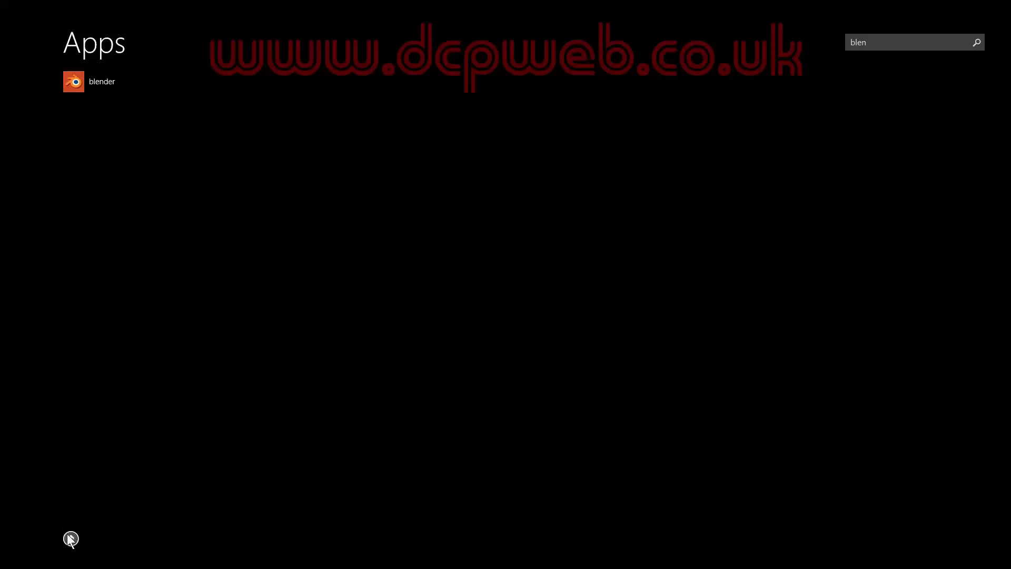
click(70, 536)
key(super)
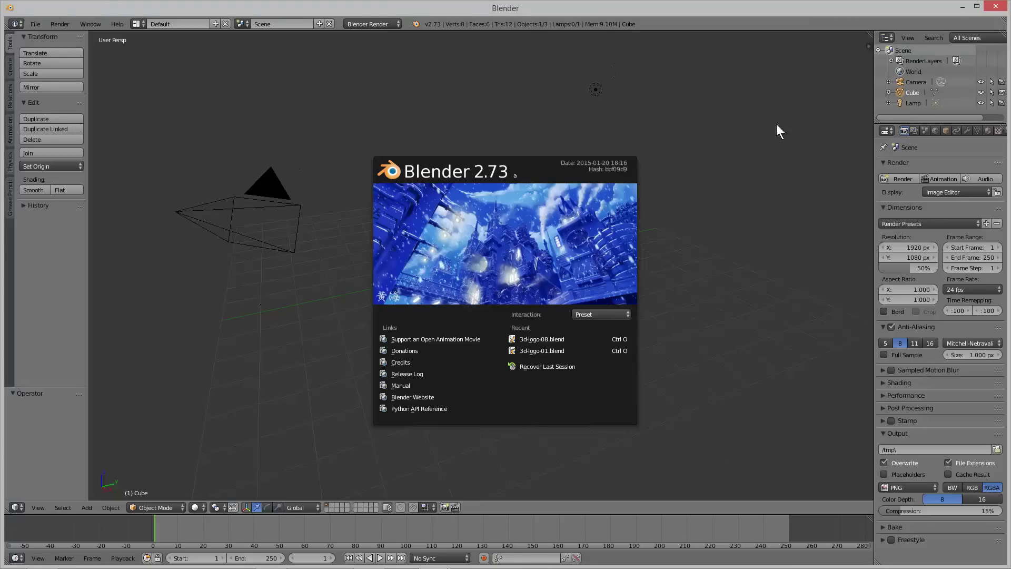
Dismiss the splash screen and bring up the User Preferences window.
click(734, 217)
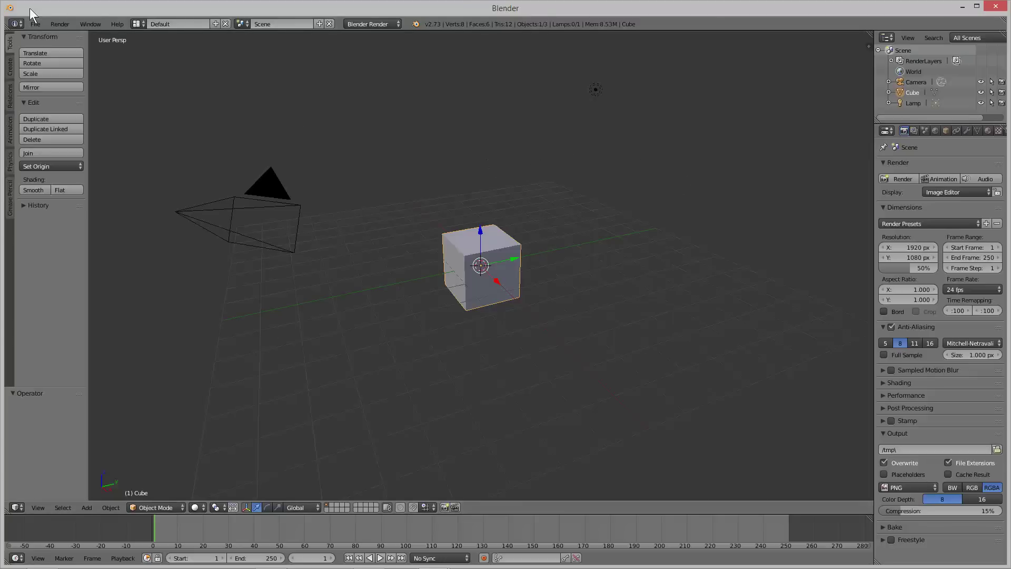
click(36, 24)
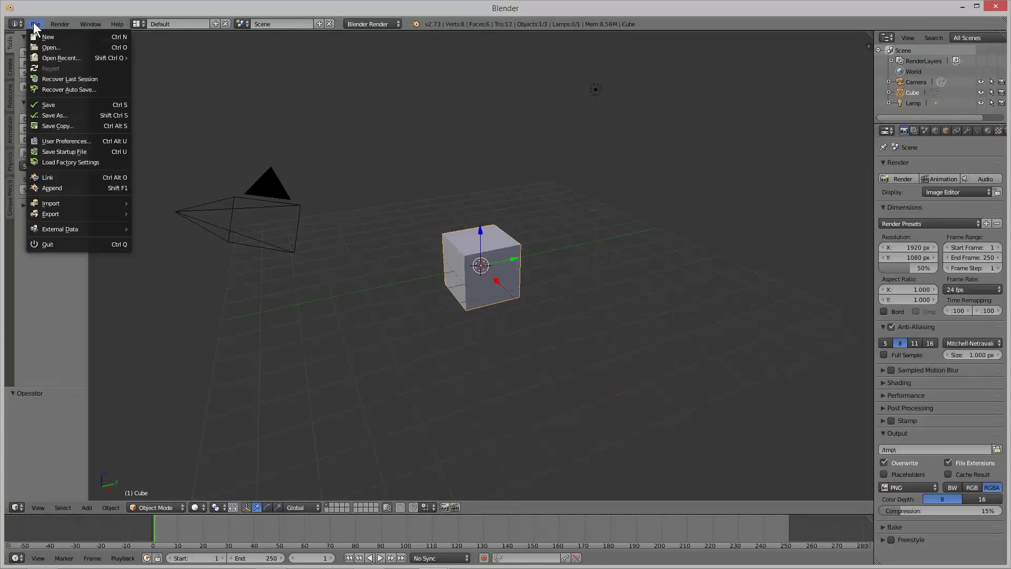
click(55, 141)
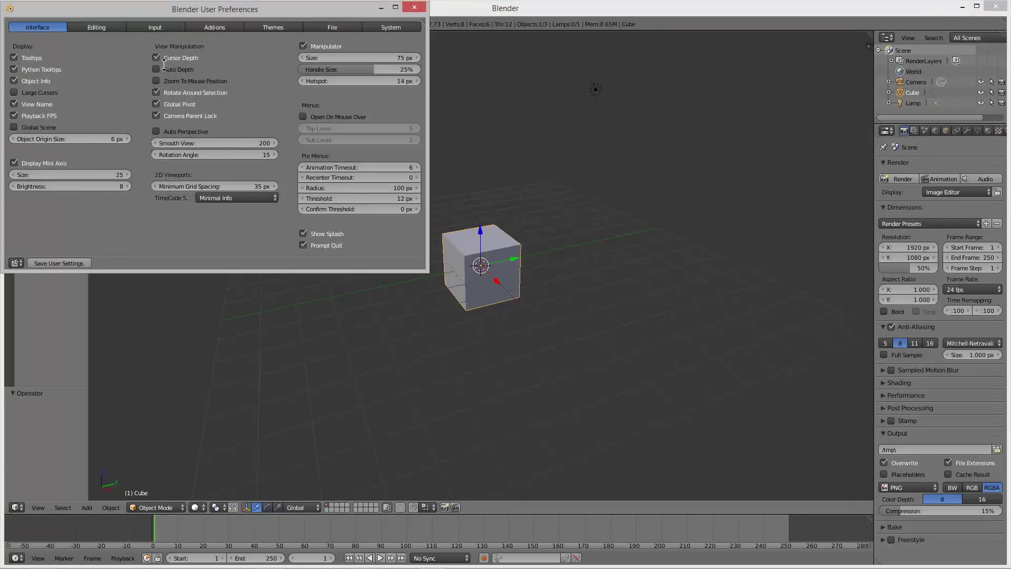
drag(214, 10, 352, 86)
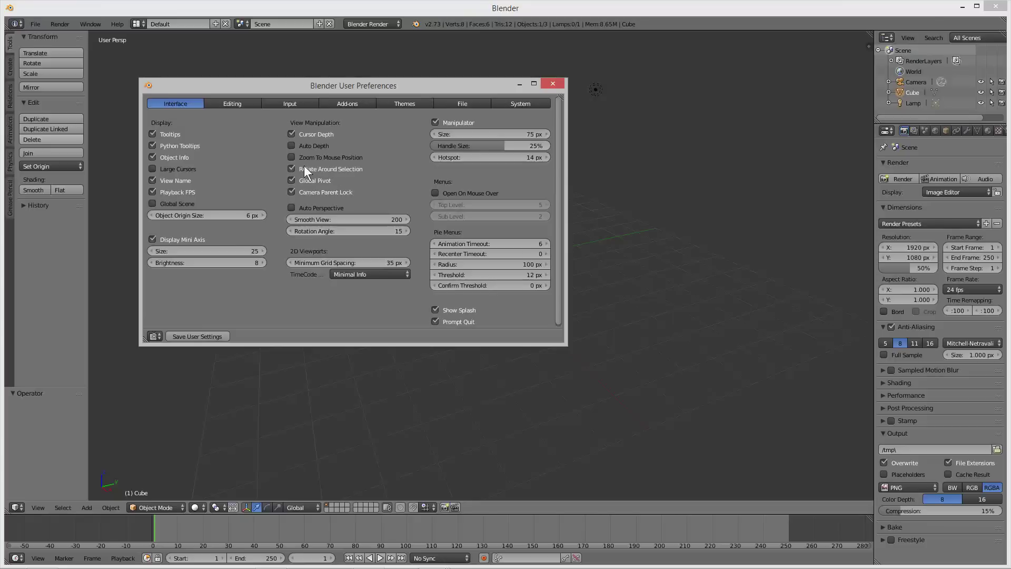
Set left-click select and Emulate Numpad on the Input tab, then save the user settings.
click(298, 104)
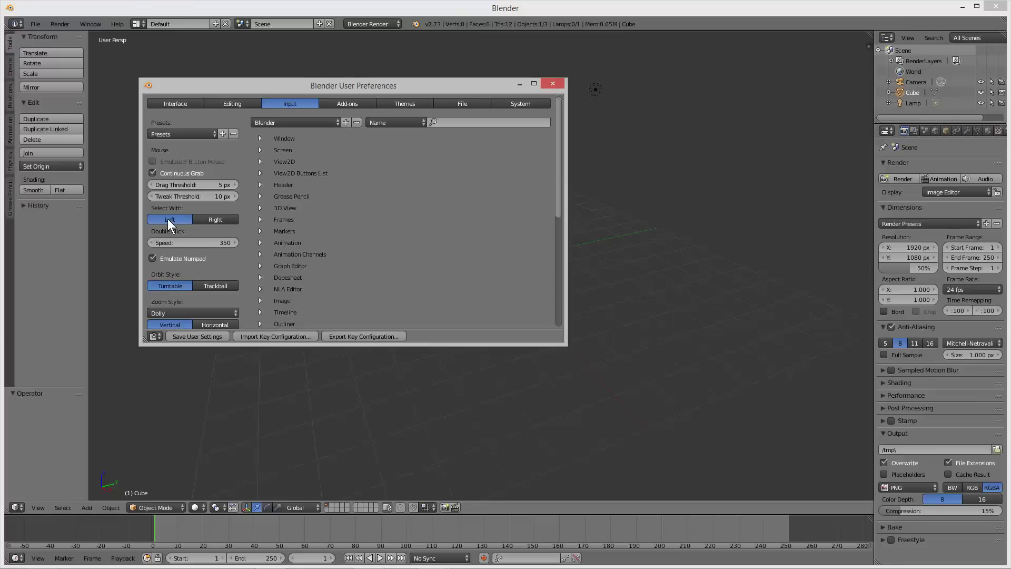
drag(490, 86, 712, 229)
drag(640, 248, 393, 46)
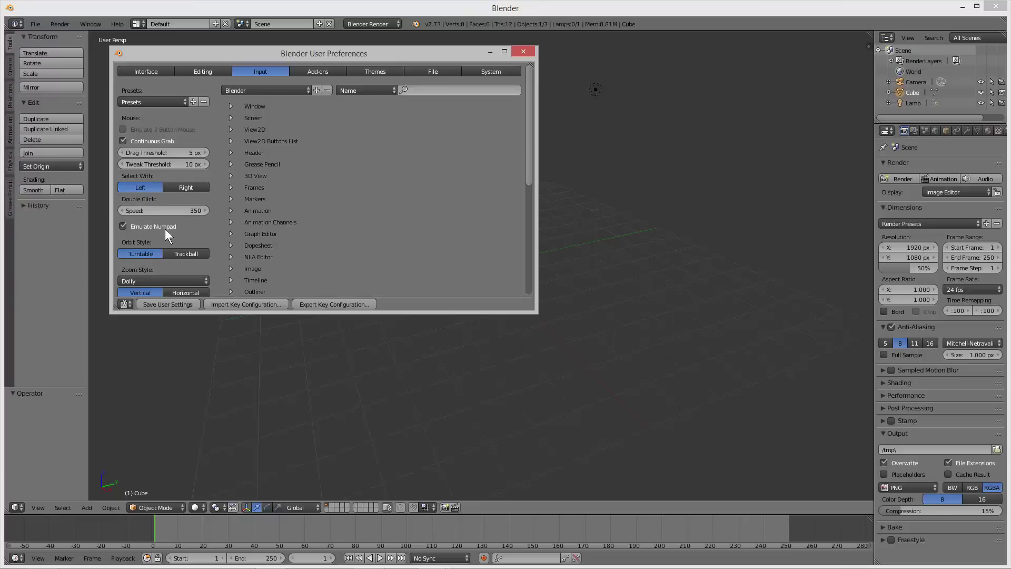
click(166, 304)
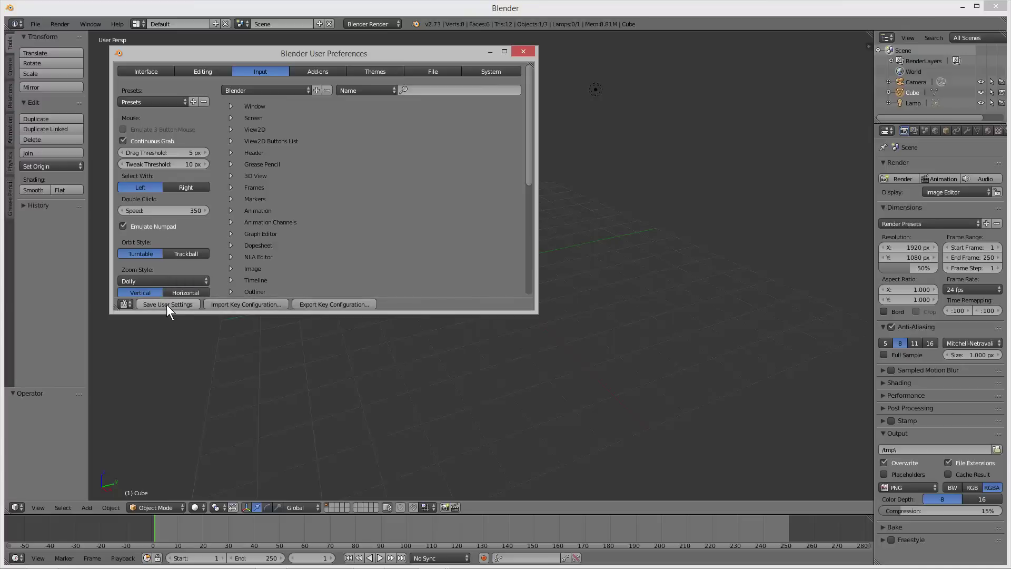
click(524, 51)
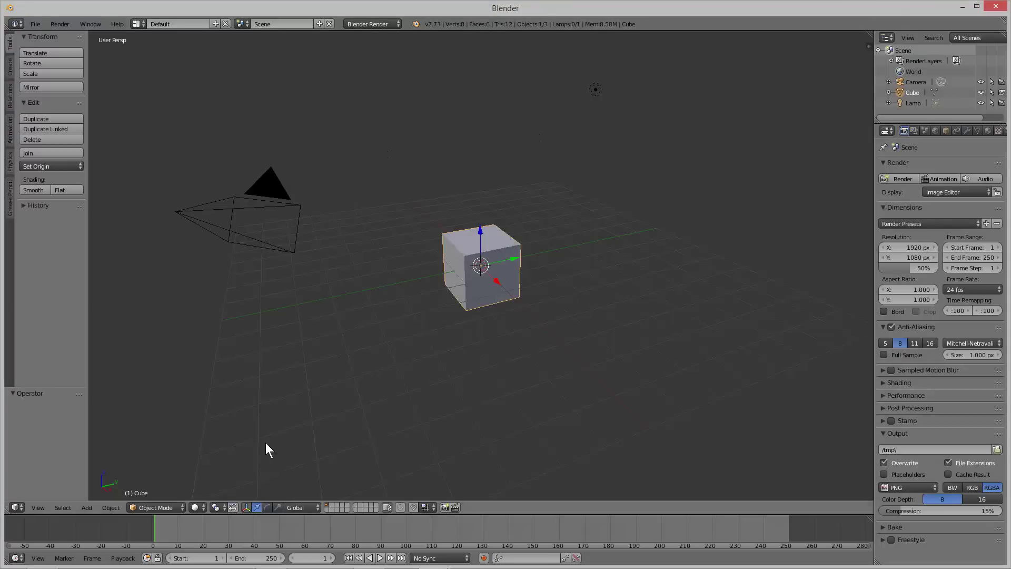
In the Save As browser, delete the old files 3d-logo-02 to 3d-logo-08.
click(34, 22)
click(58, 115)
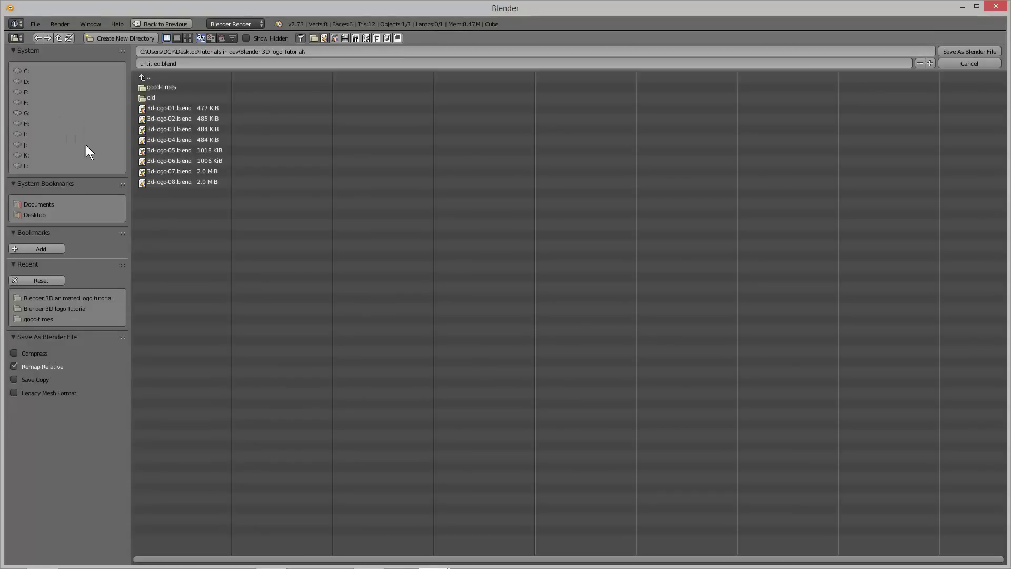
drag(185, 203, 154, 118)
key(Delete)
click(154, 118)
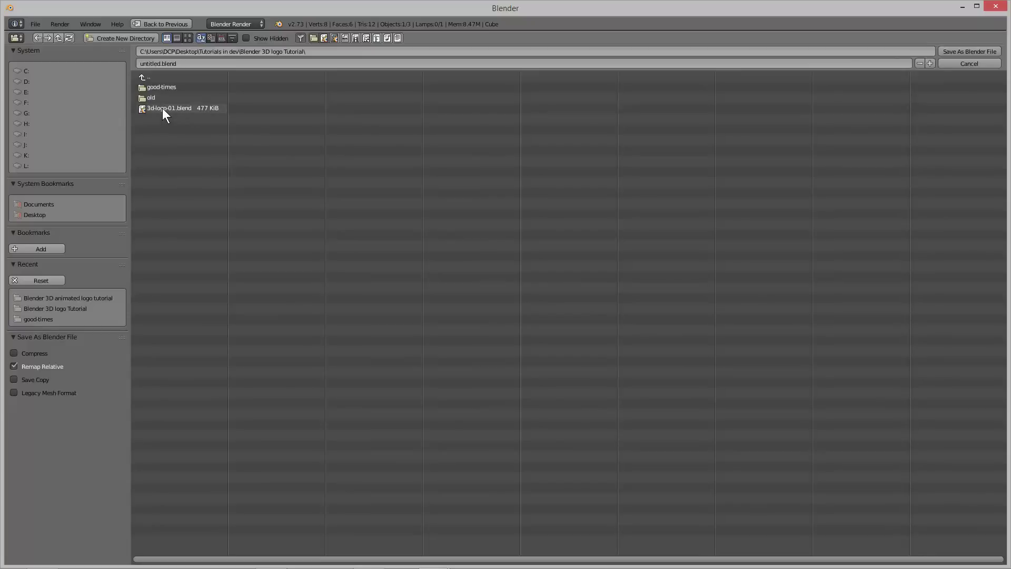
Save the scene as 3d-logo-01.blend in the Blender 3D logo Tutorial folder.
click(162, 109)
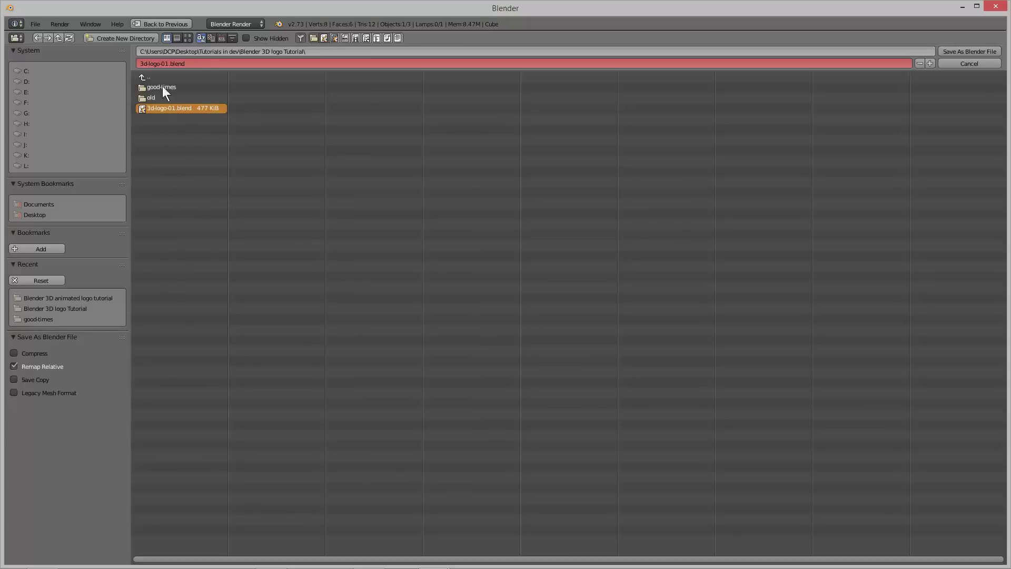
click(147, 62)
double_click(165, 63)
key(shift+Home)
click(955, 52)
click(955, 51)
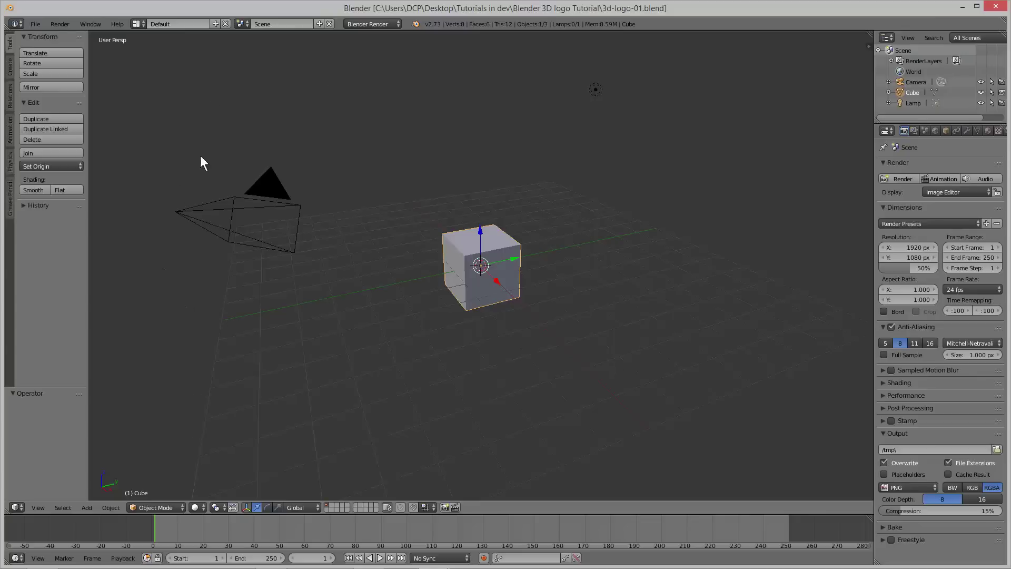
Keep Blender Render selected as the render engine.
click(384, 24)
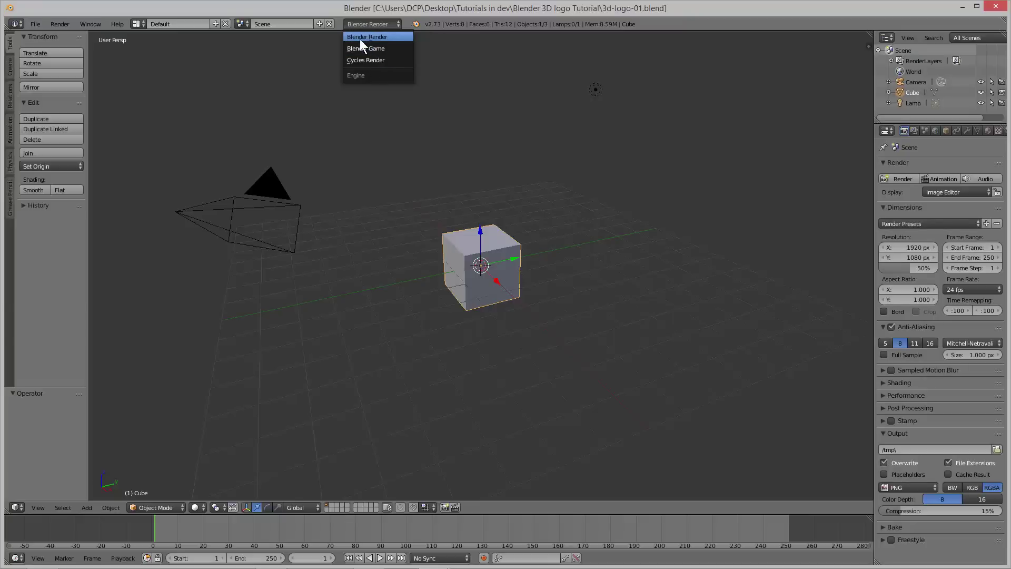
click(371, 36)
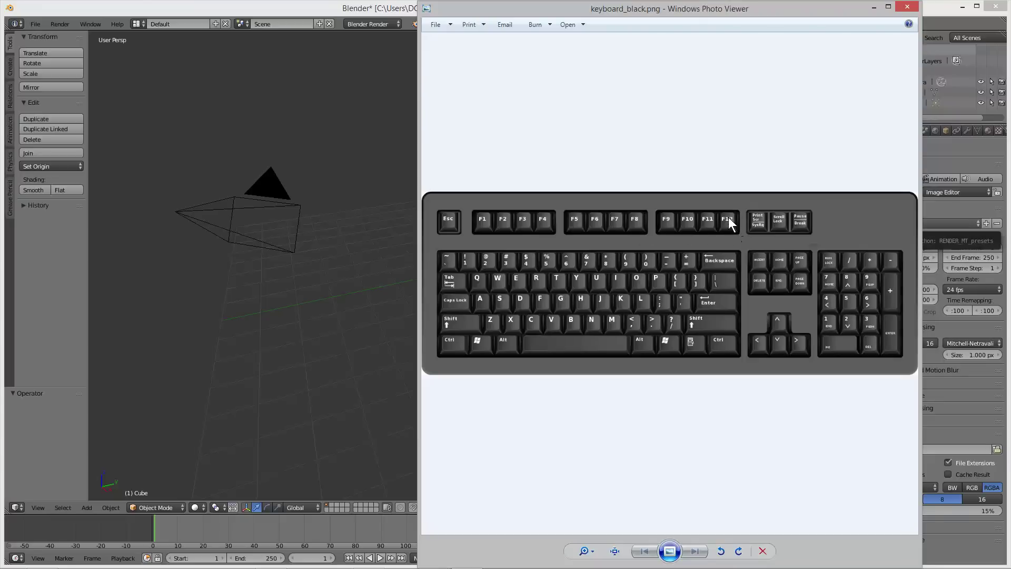
Move the keyboard picture aside and preview an F12 render of the cube.
drag(686, 3, 816, 303)
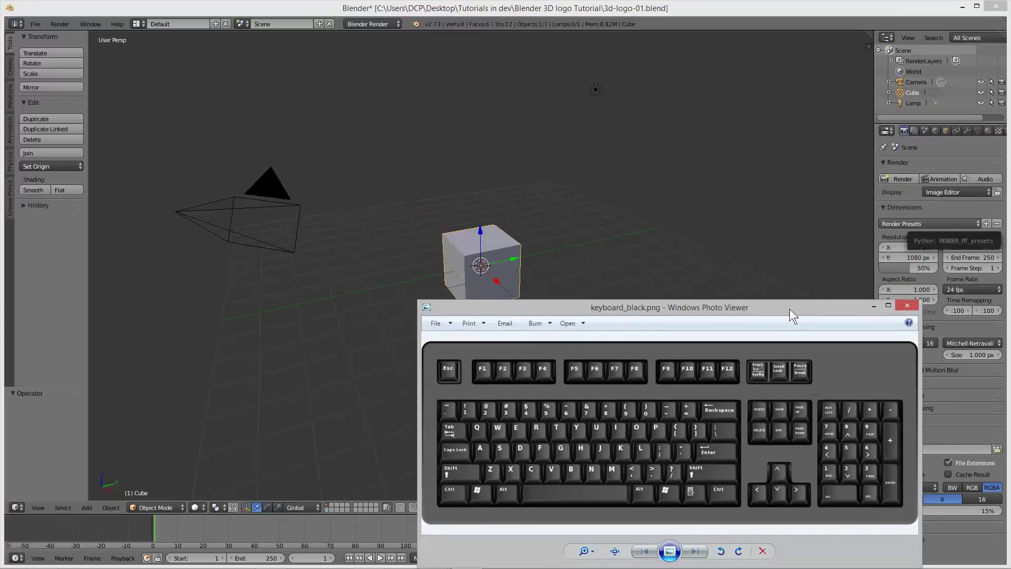
key(F12)
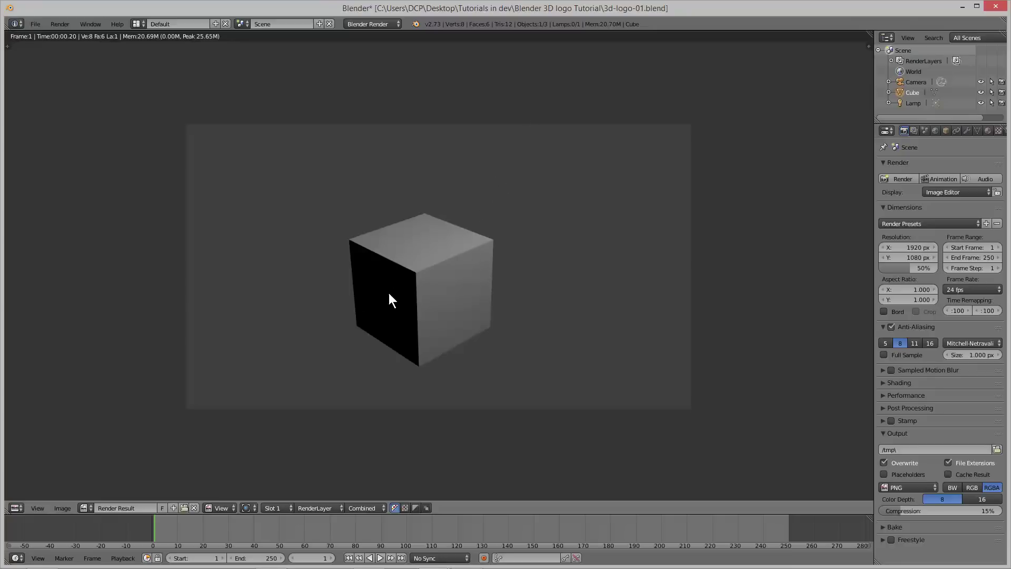
key(Escape)
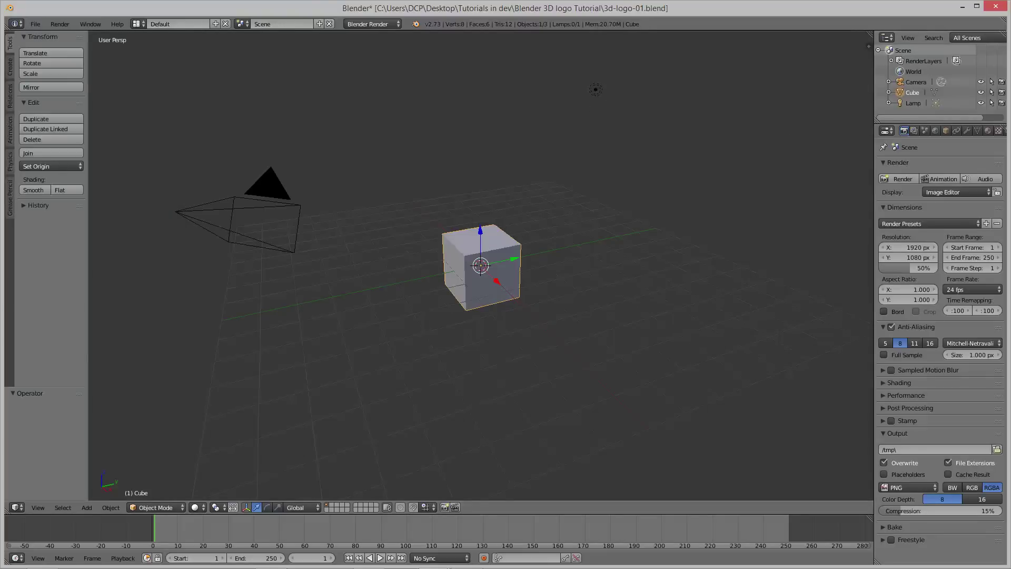
Push the keyboard picture off screen and render the cube once more.
key(alt+Tab)
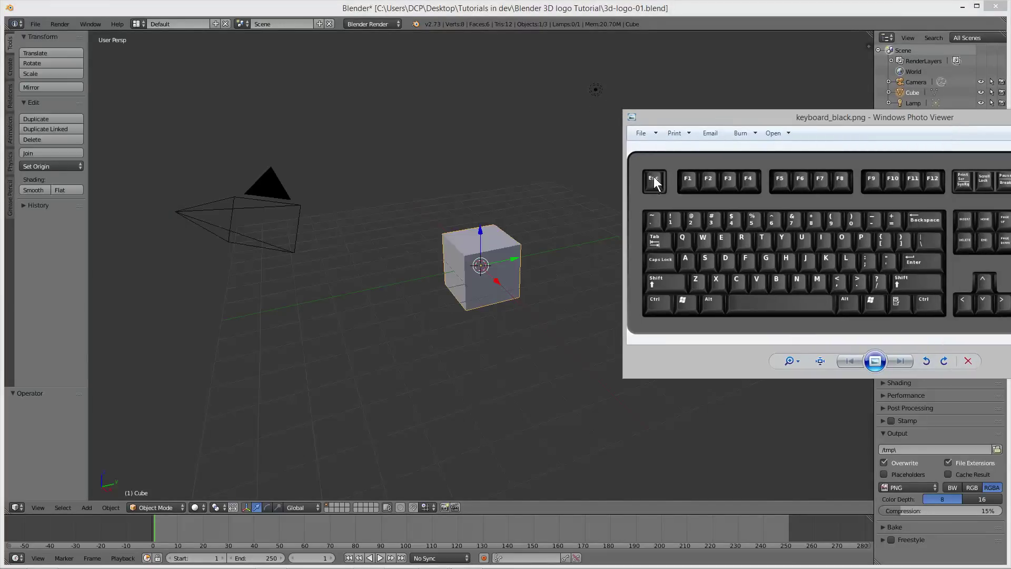
drag(685, 136, 1010, 136)
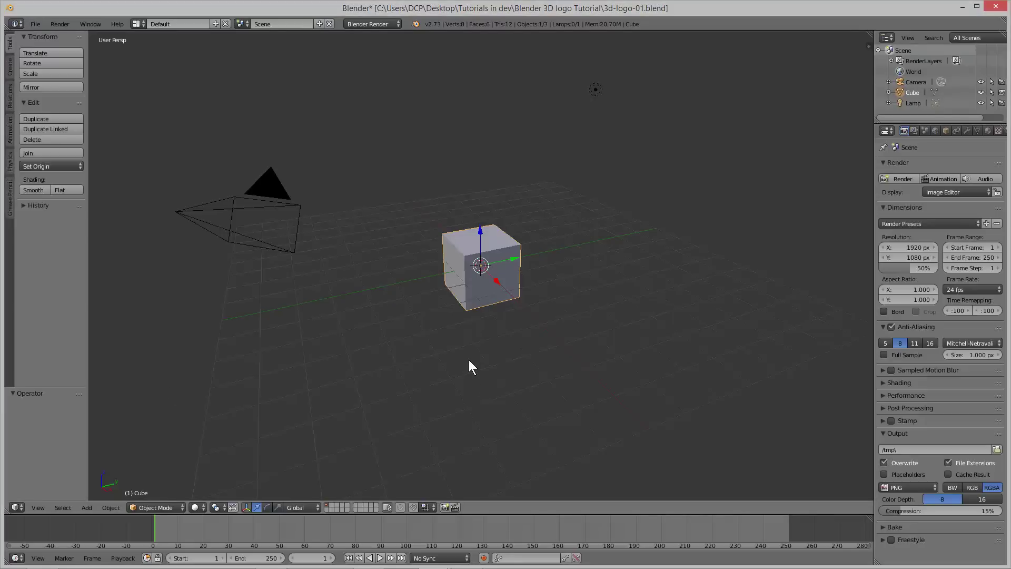
key(F12)
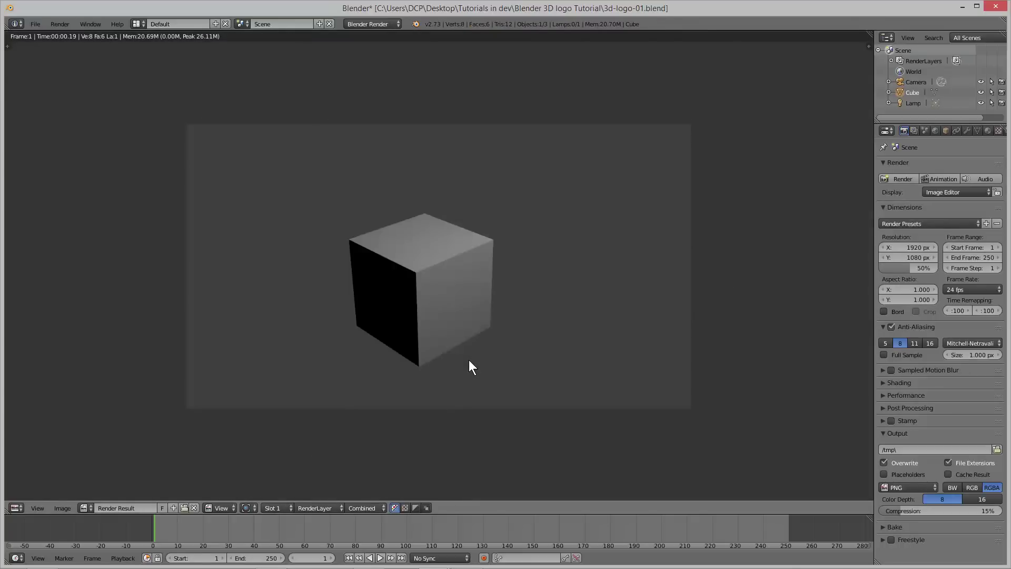
key(Escape)
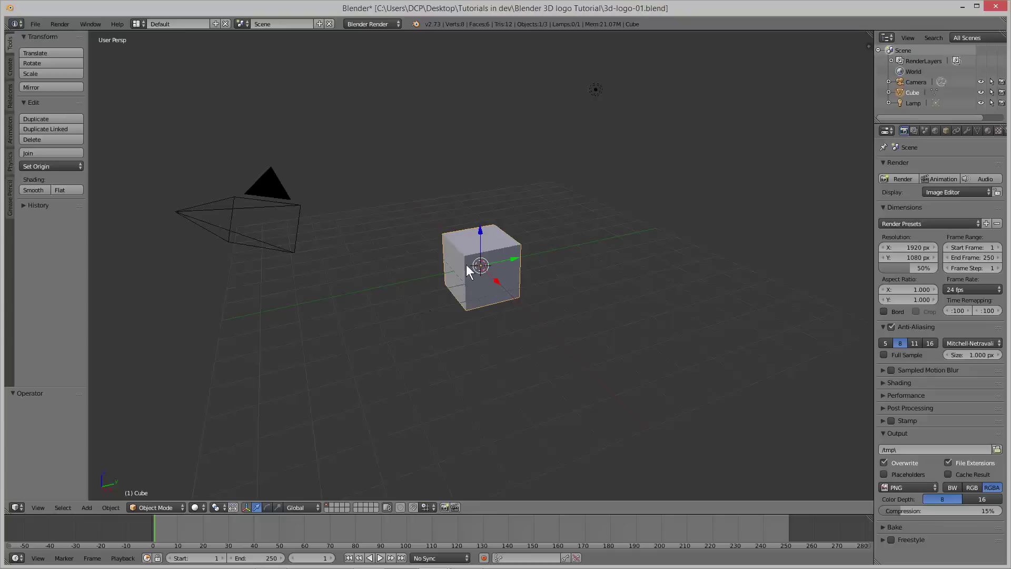
mouse_move(450, 561)
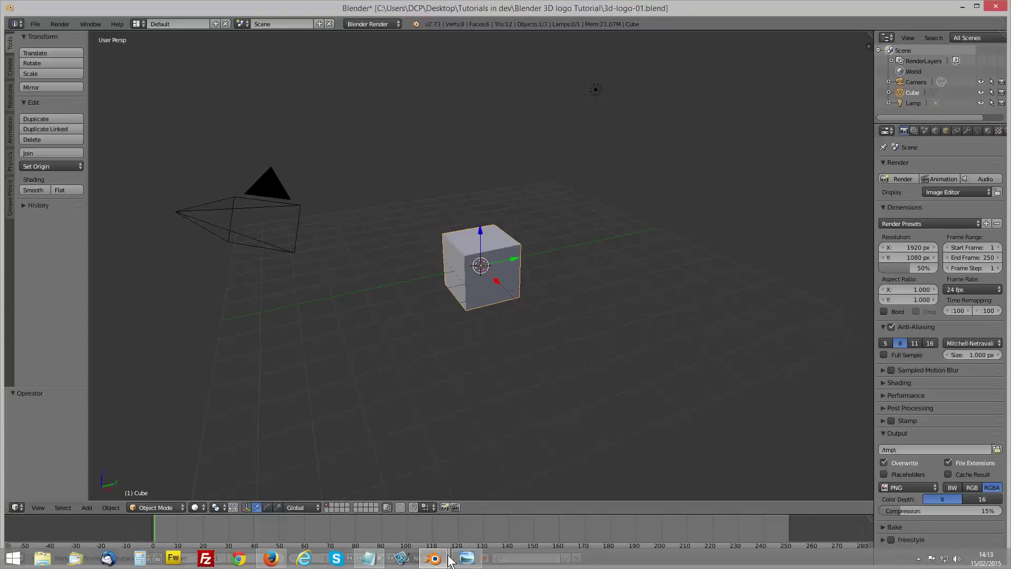
Slide the blender-keys.txt notes off to the right and start rotating the cube with R.
click(369, 561)
drag(479, 118, 870, 86)
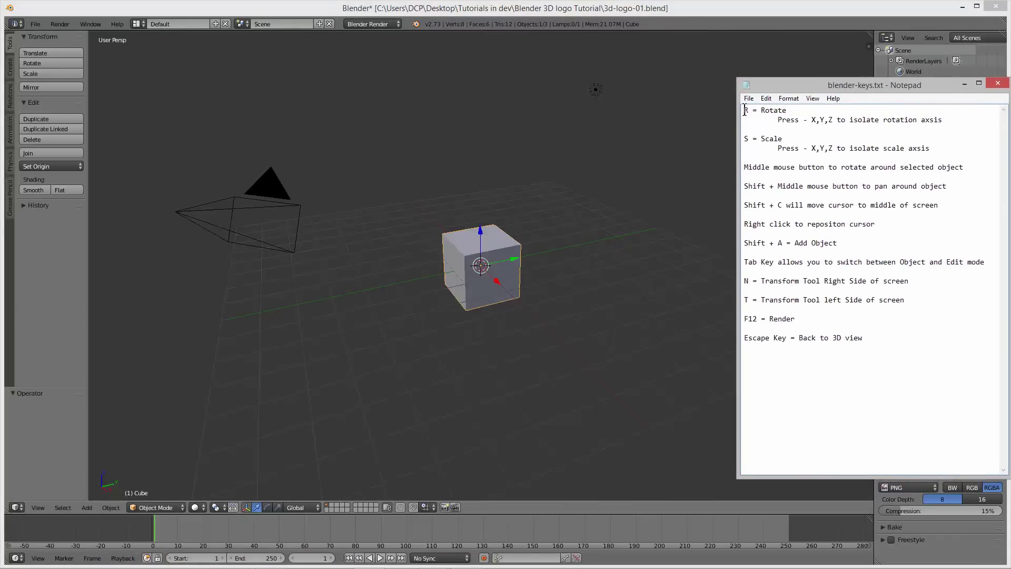
drag(789, 87, 1010, 86)
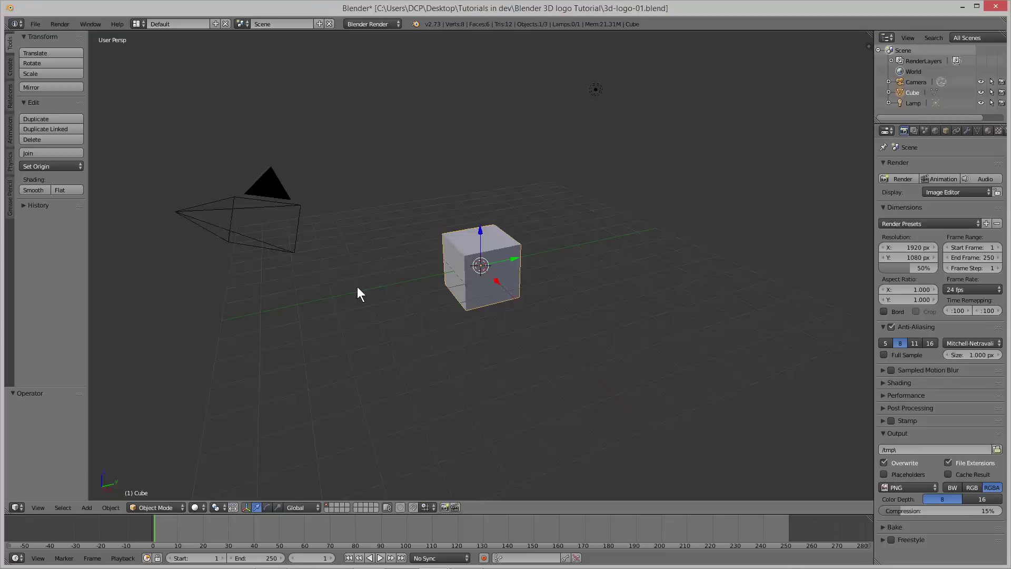
key(r)
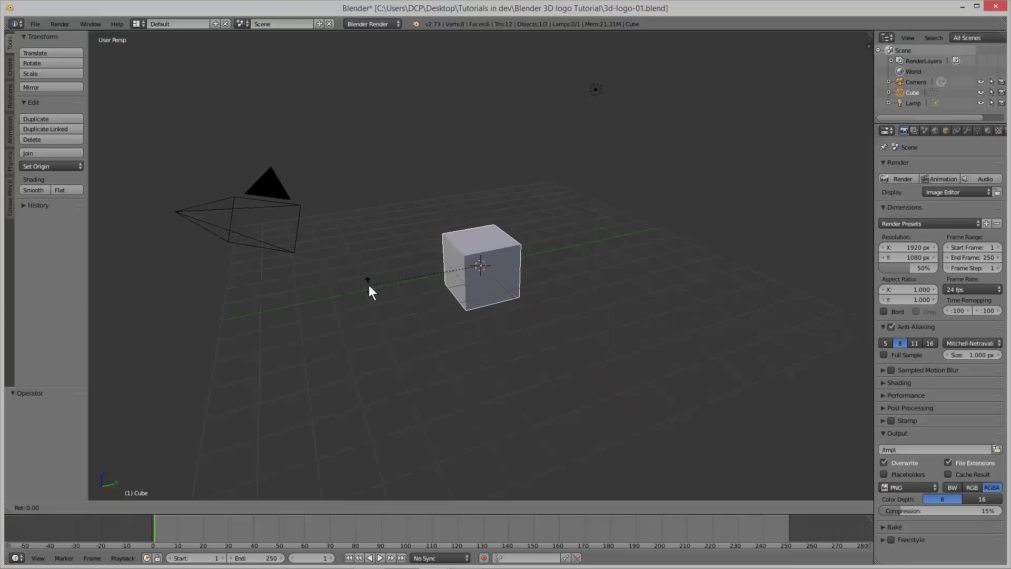
key(Escape)
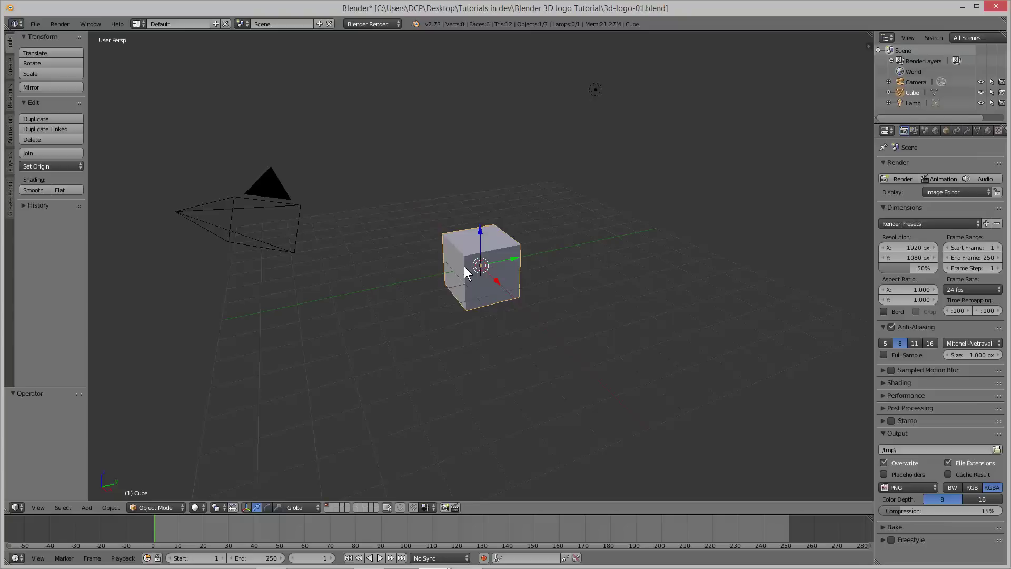
key(r)
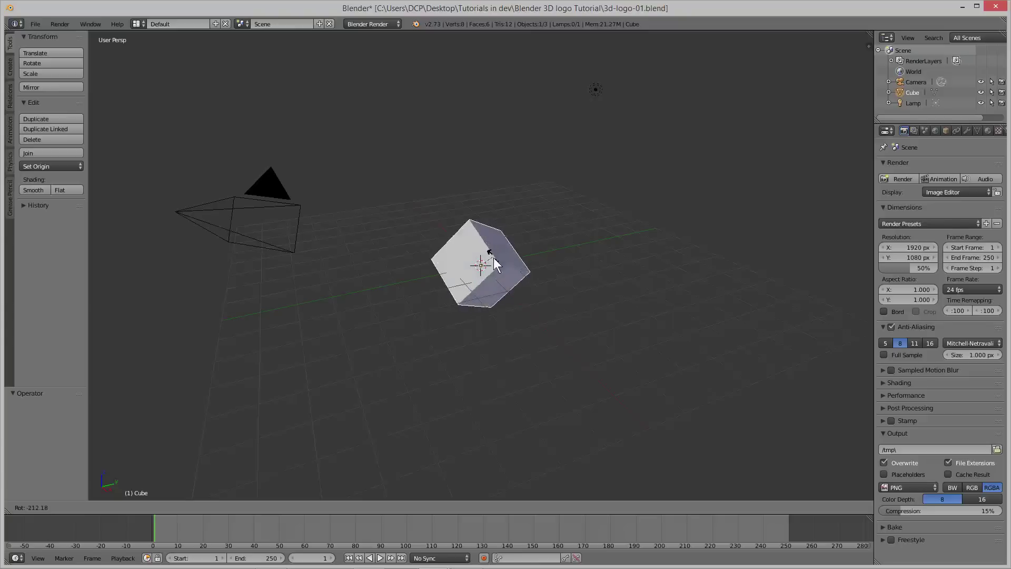
right_click(467, 264)
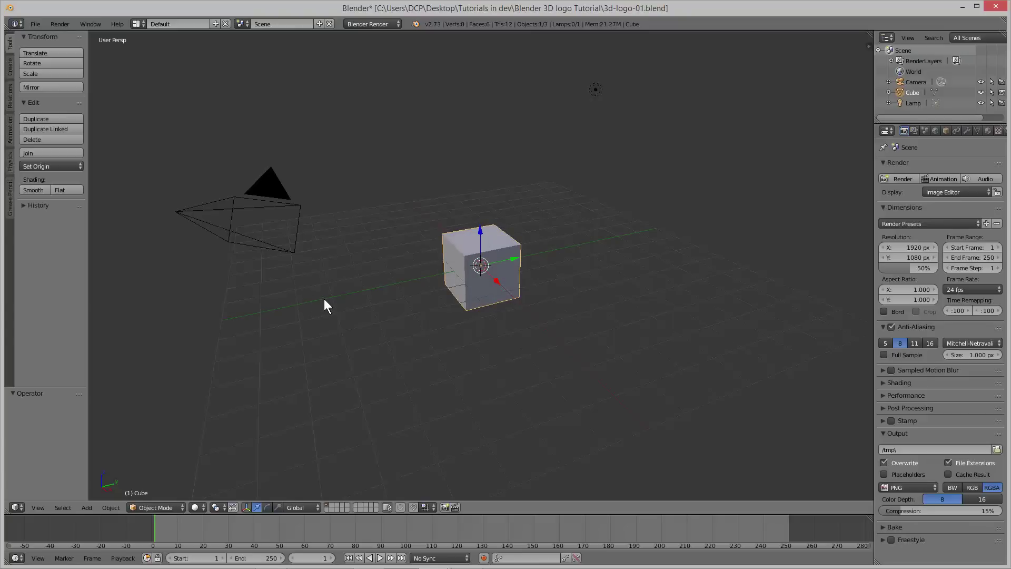
key(r)
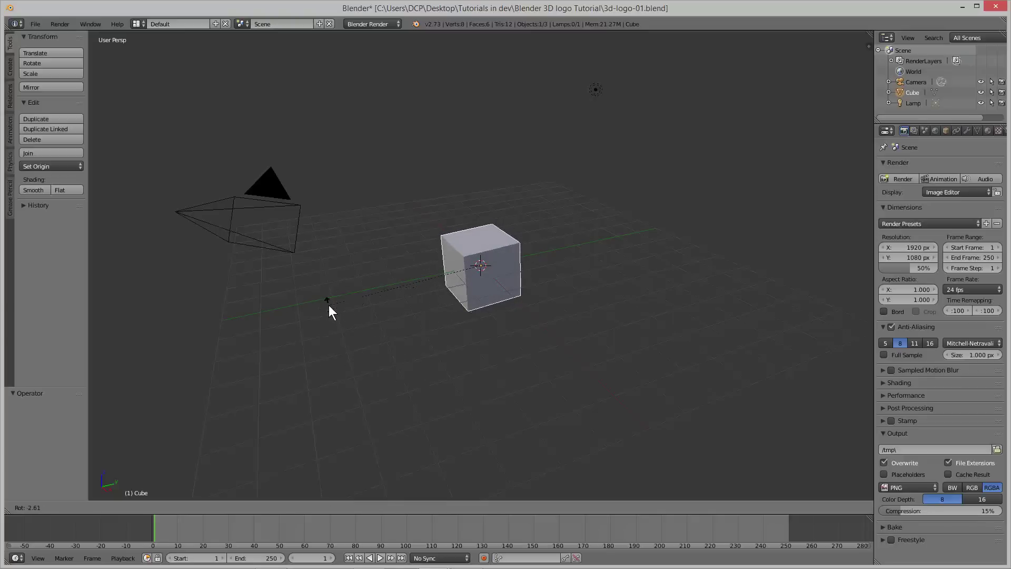
click(329, 305)
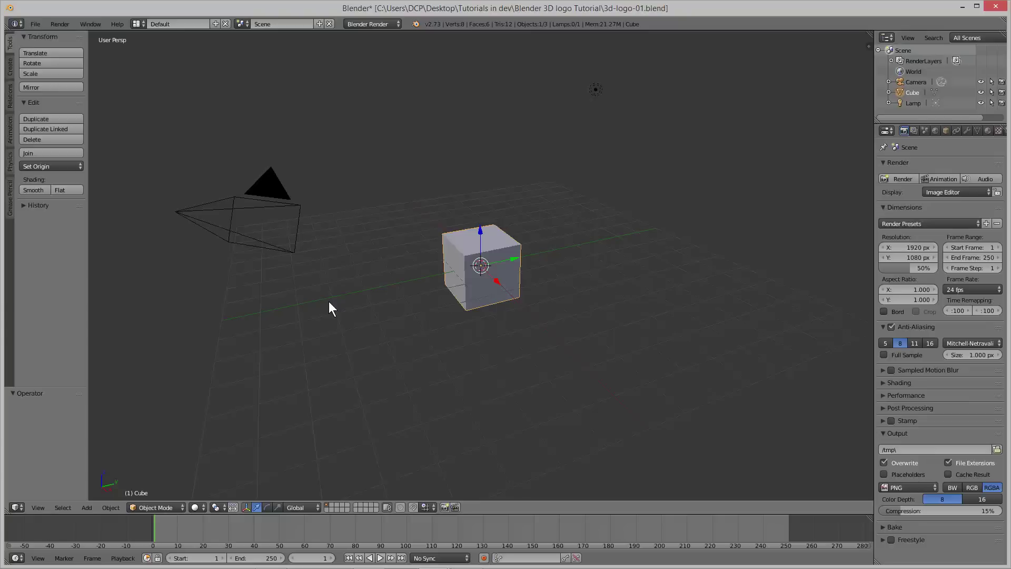
key(r)
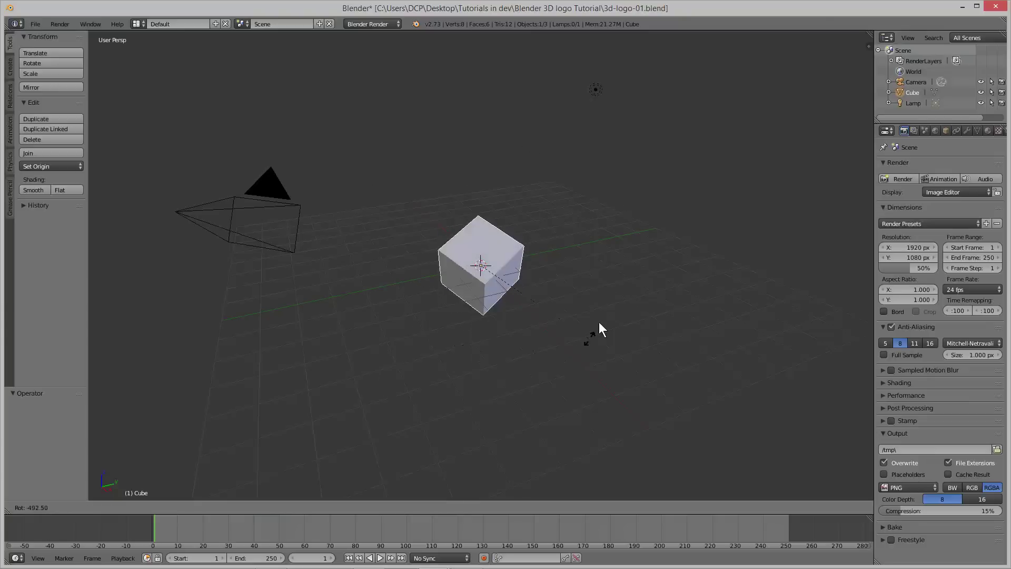
key(Escape)
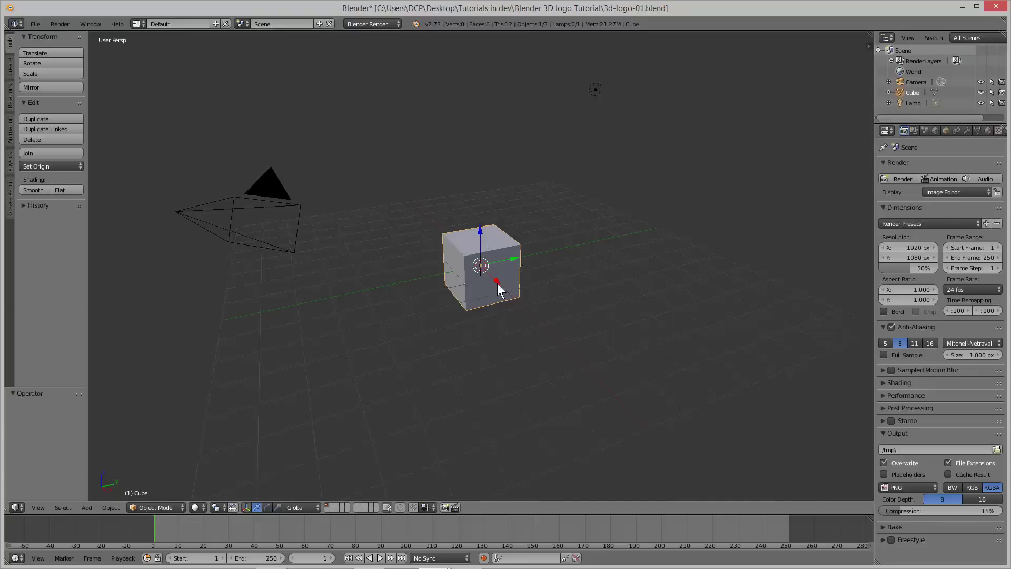
key(r)
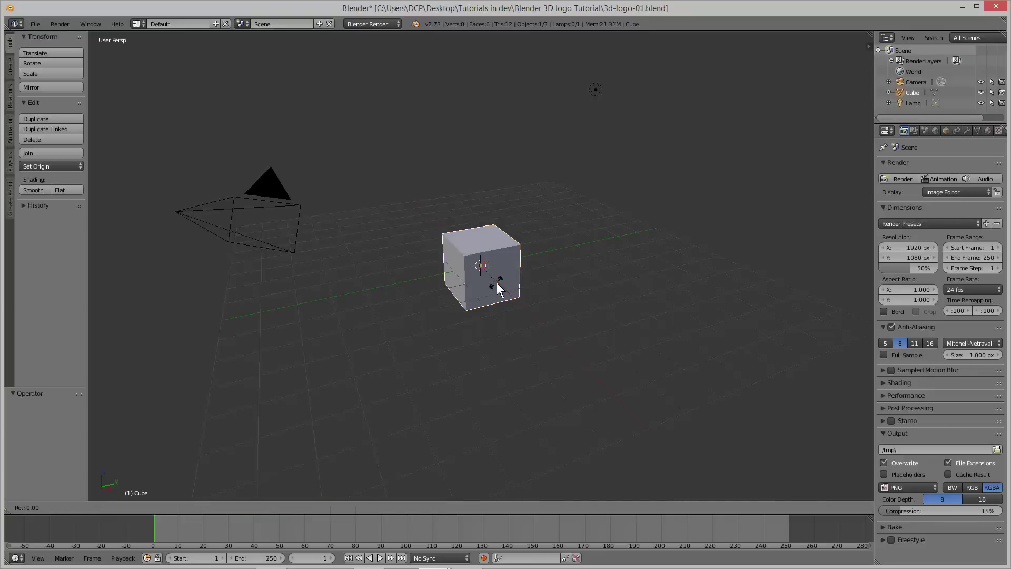
key(x)
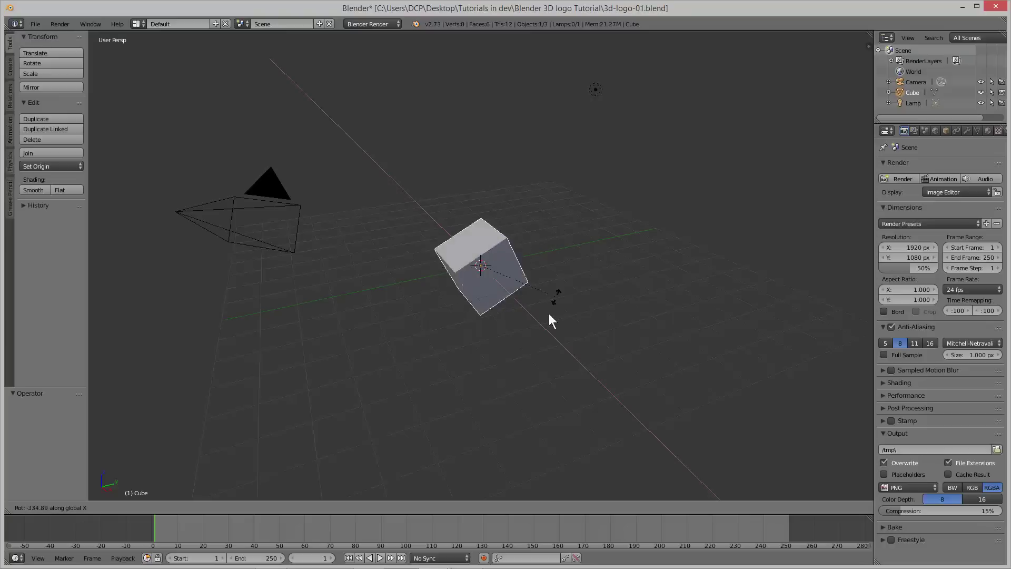
key(Escape)
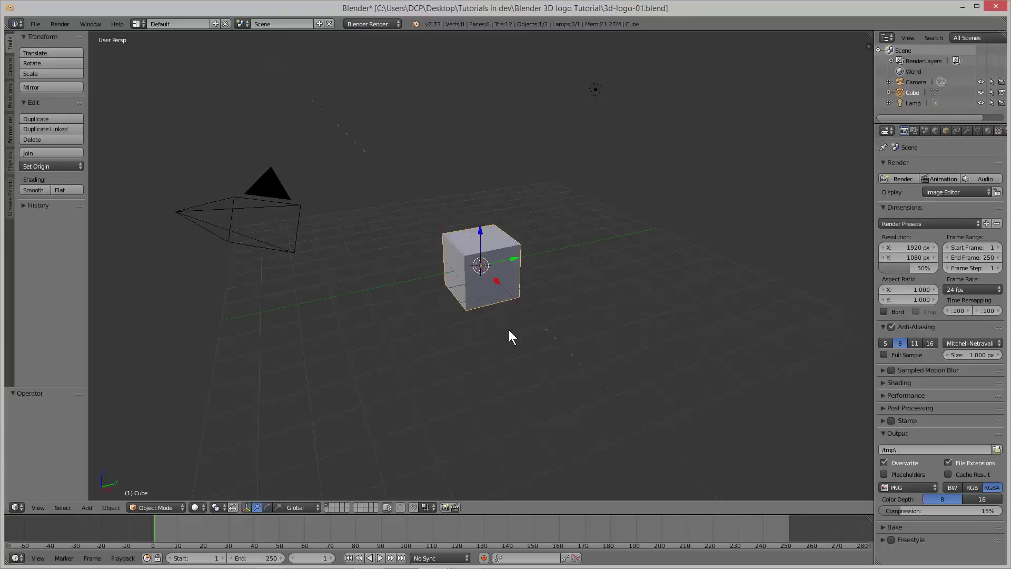
key(r)
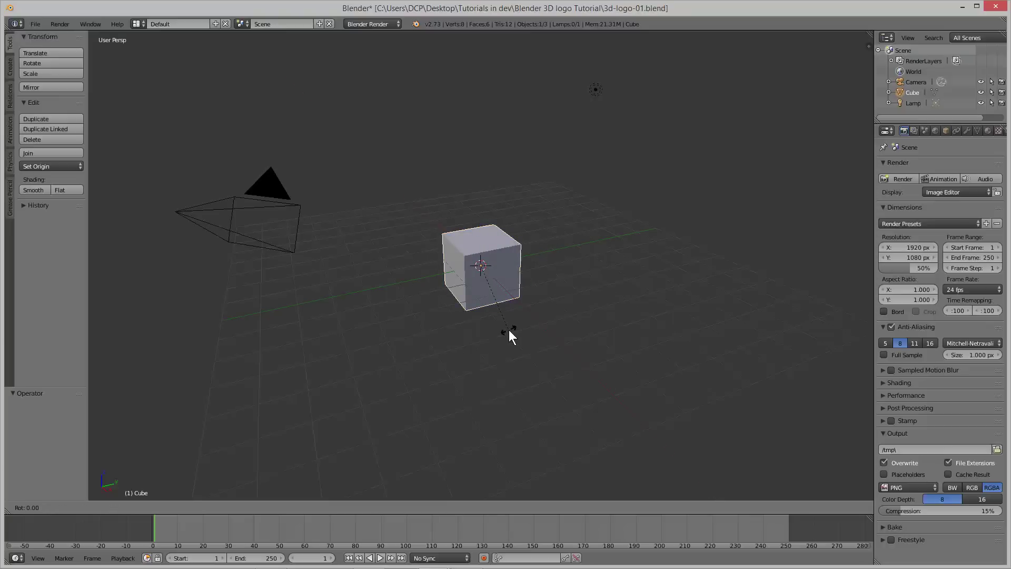
key(z)
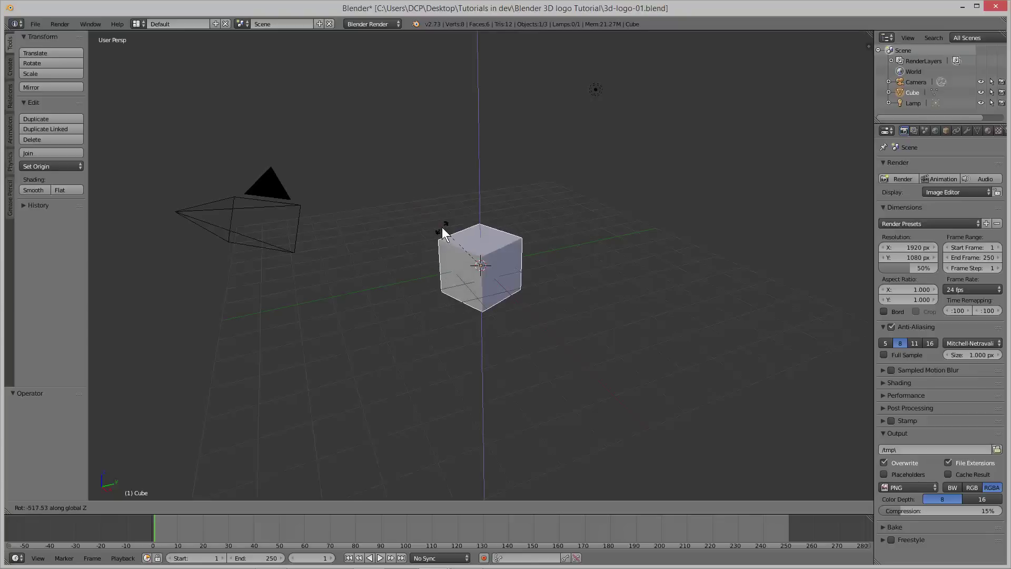
key(Escape)
key(r)
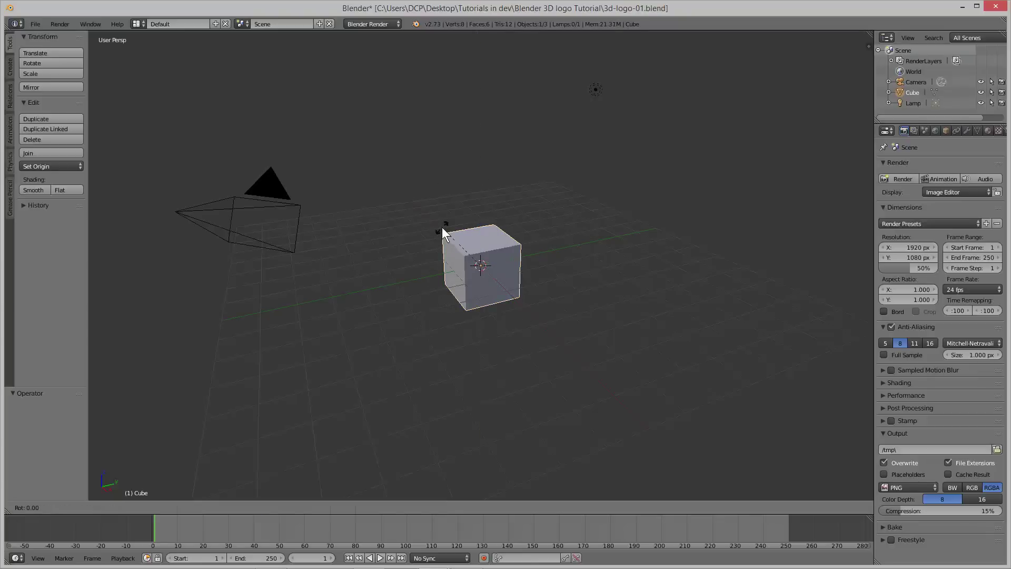
key(y)
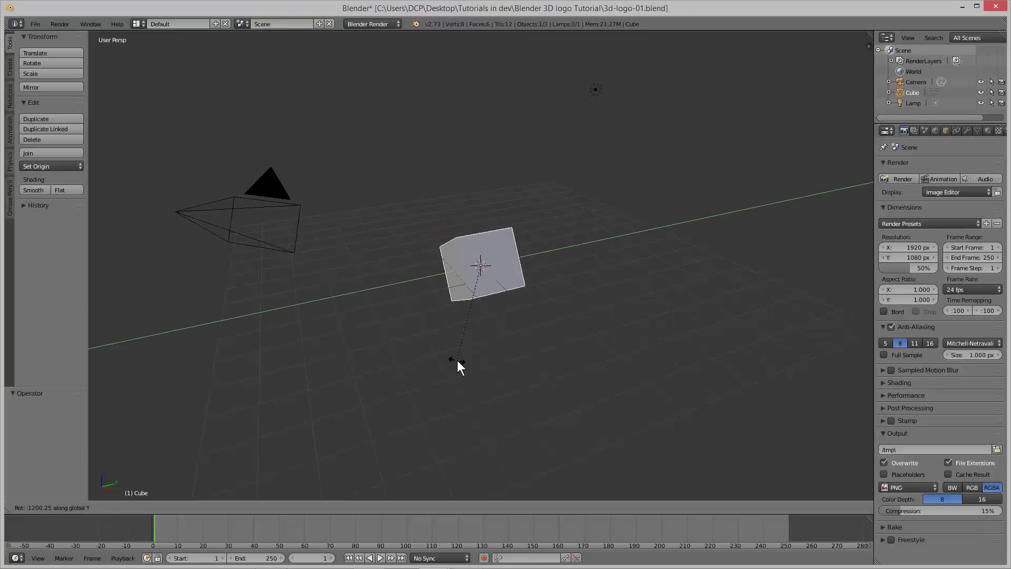
key(Escape)
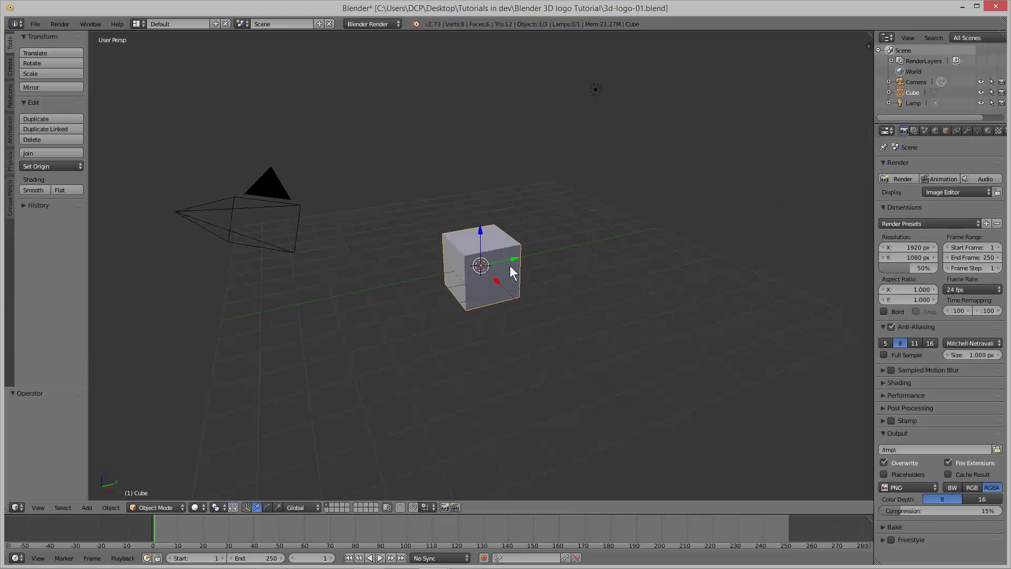
key(r)
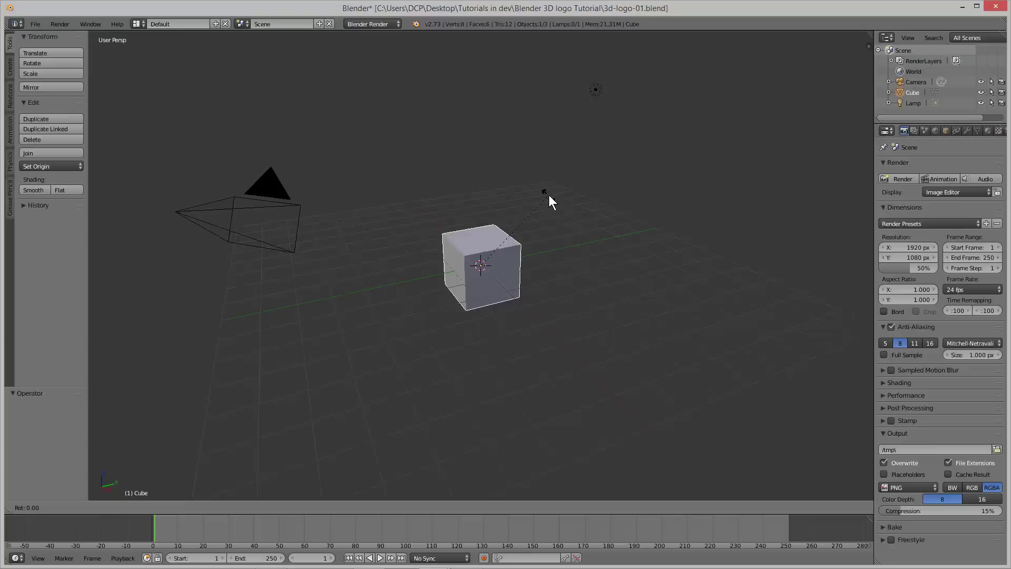
key(z)
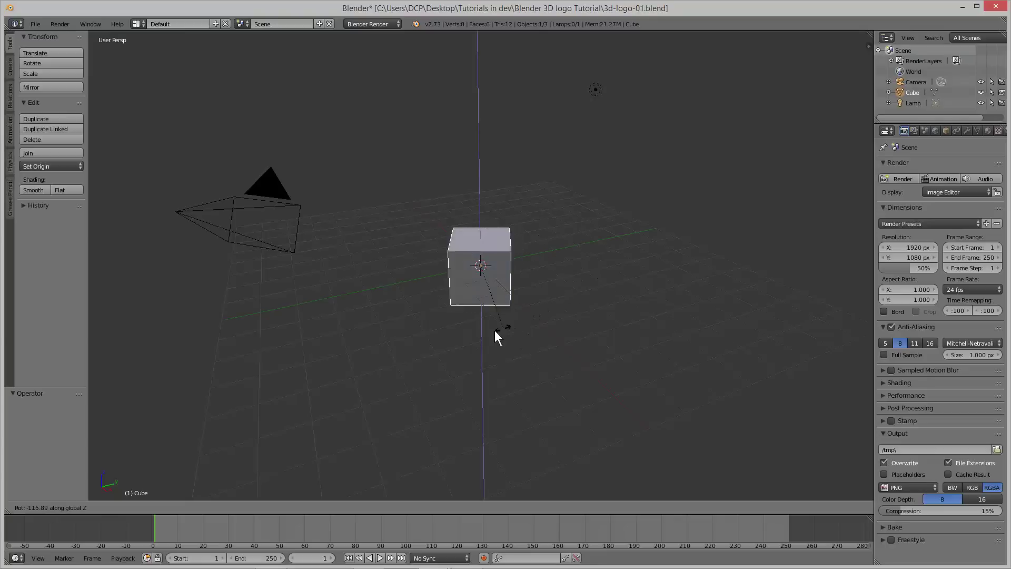
click(449, 328)
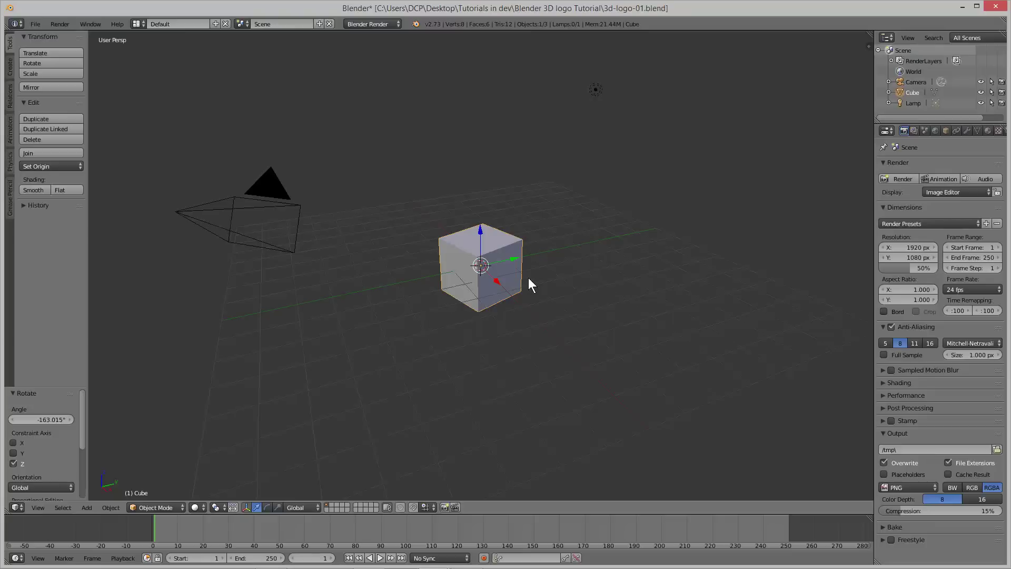
key(ctrl+z)
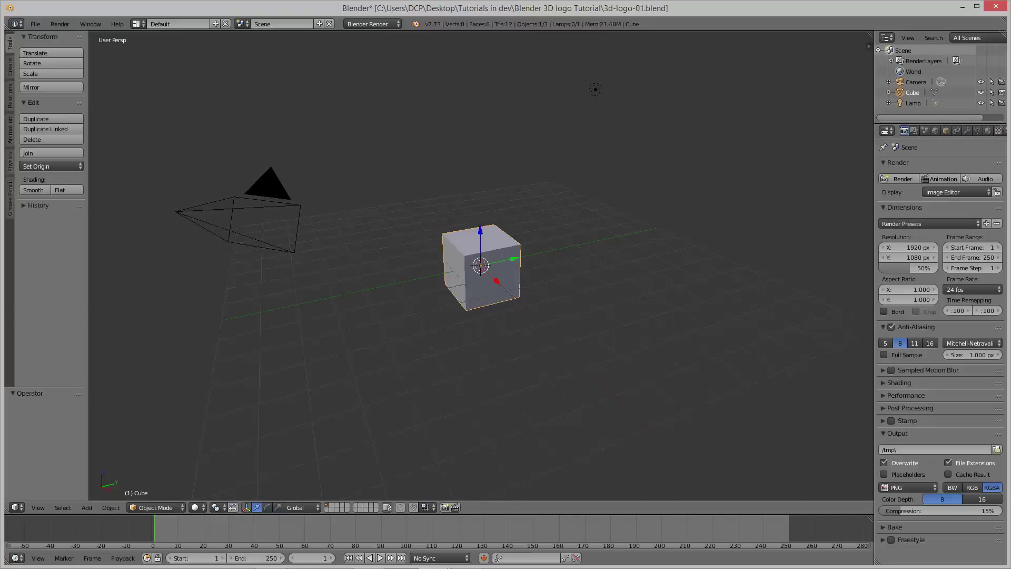
key(alt+Tab)
drag(555, 113, 760, 125)
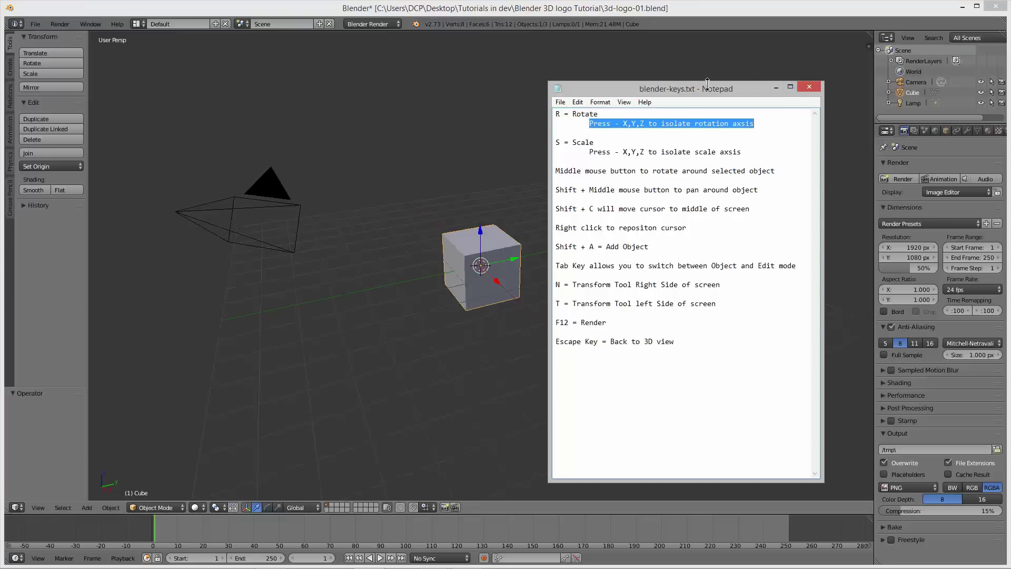
Highlight the S = Scale and axis-isolation notes, then drag Notepad off the right edge.
drag(694, 94, 744, 92)
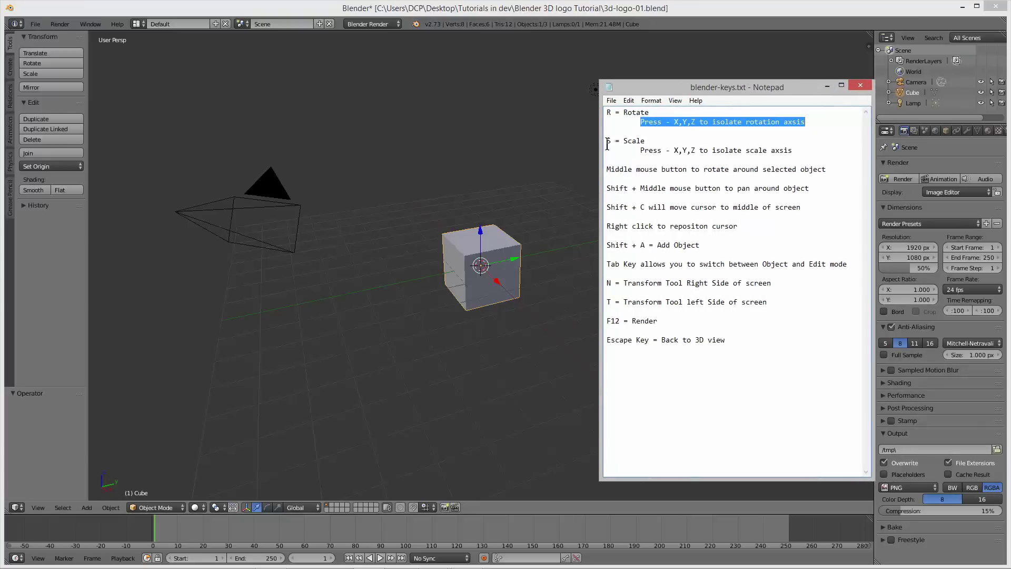
drag(606, 141, 661, 138)
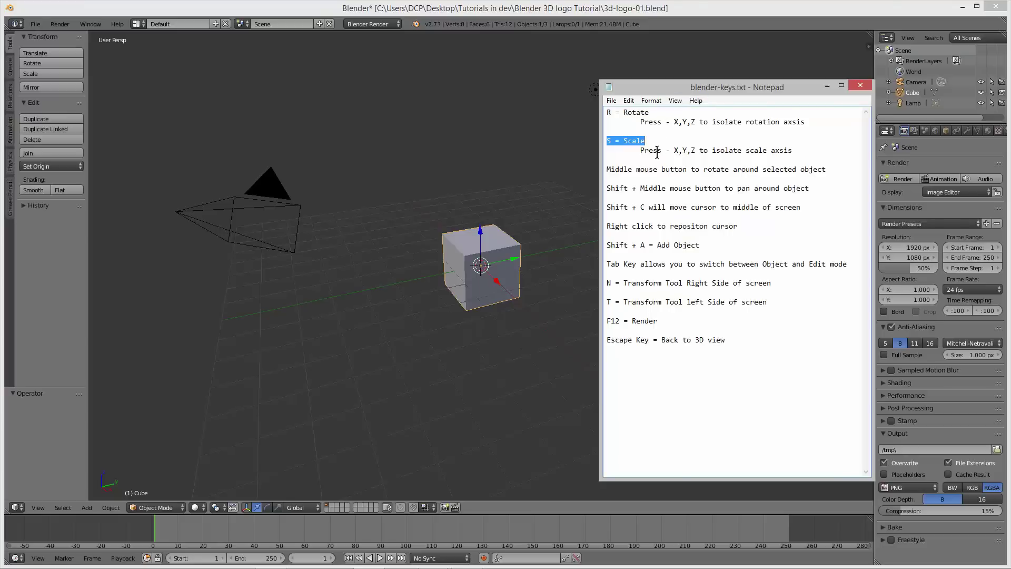
drag(642, 151, 793, 151)
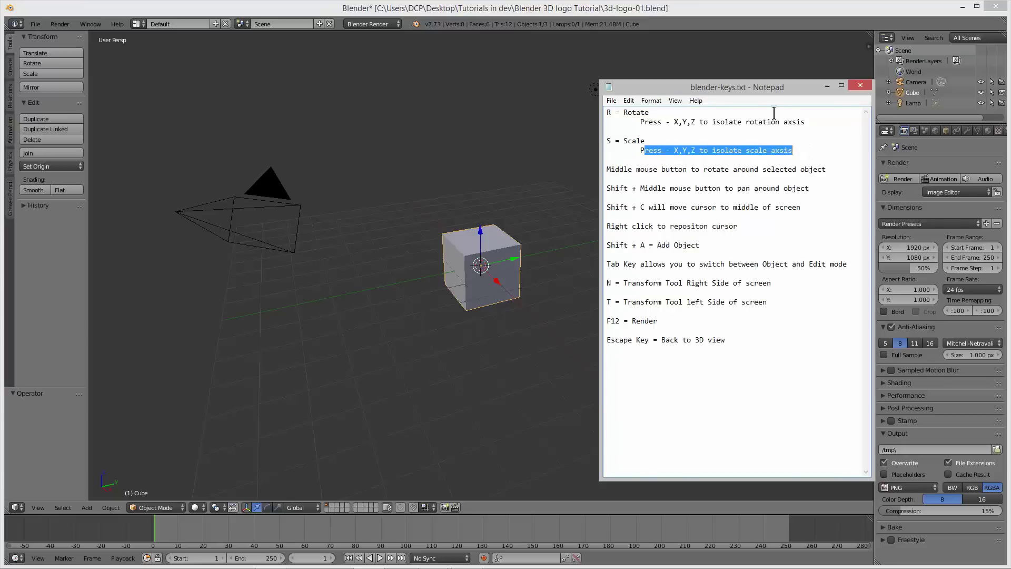
drag(739, 87, 1010, 88)
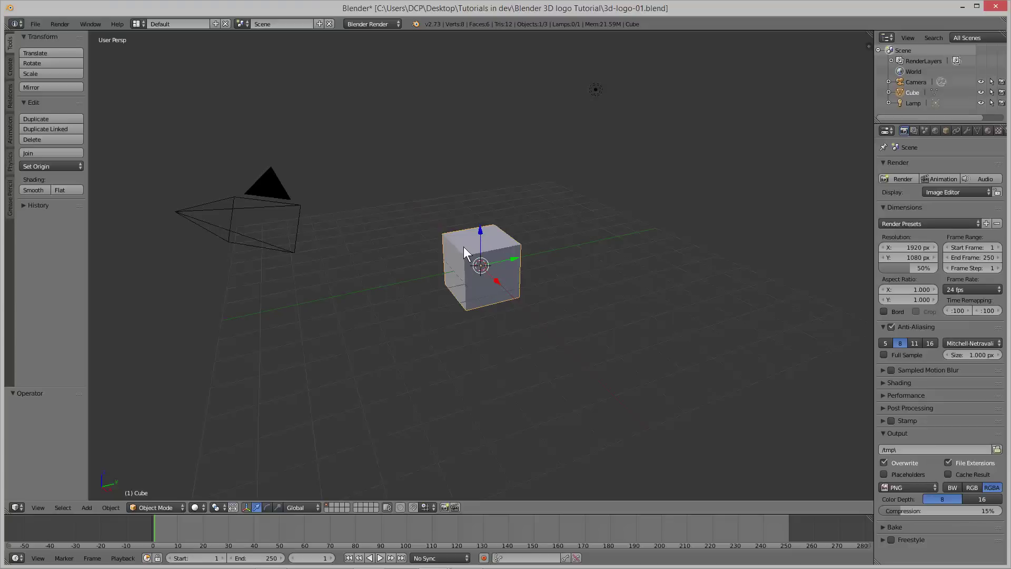
key(s)
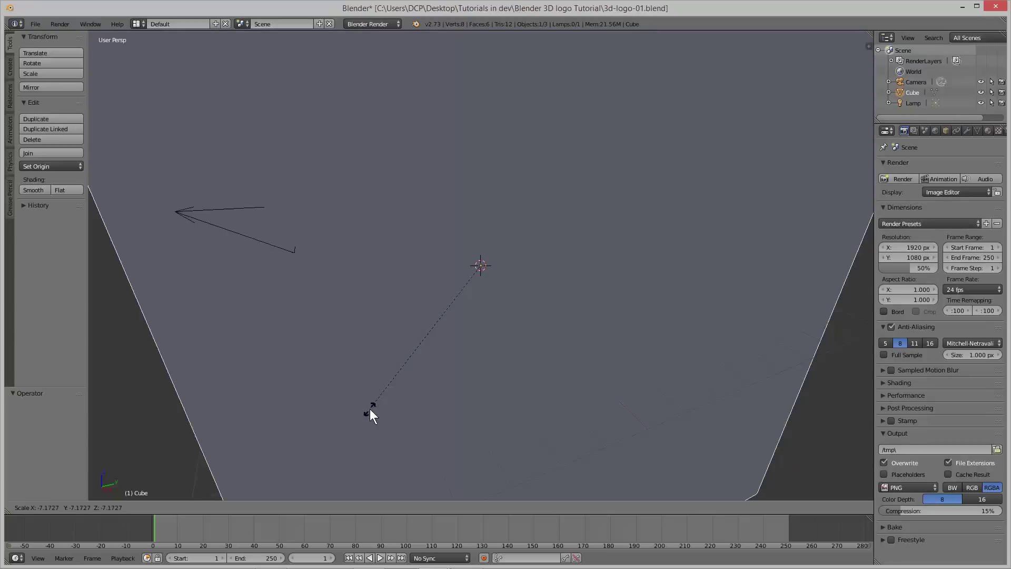
right_click(370, 413)
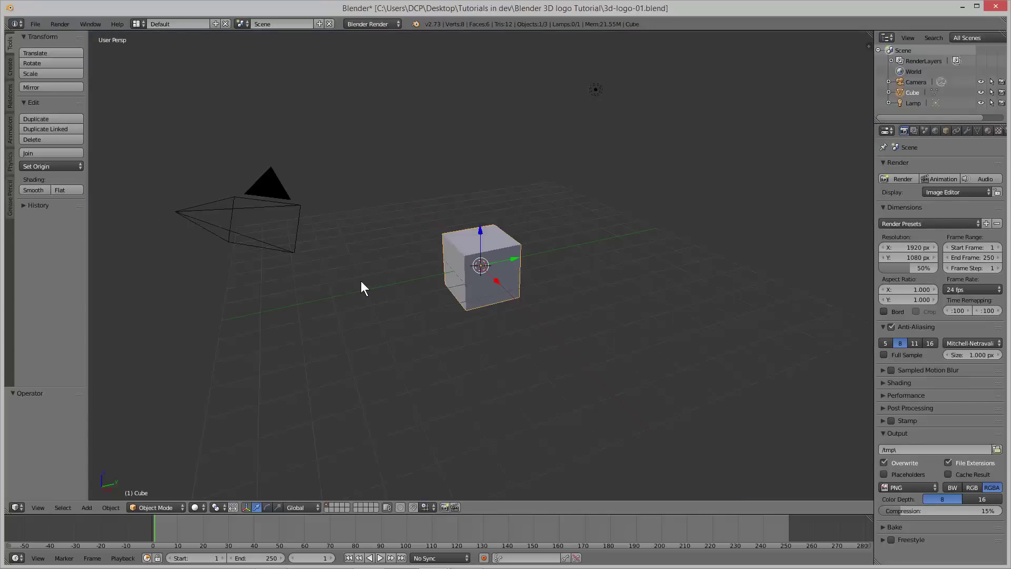
key(s)
key(z)
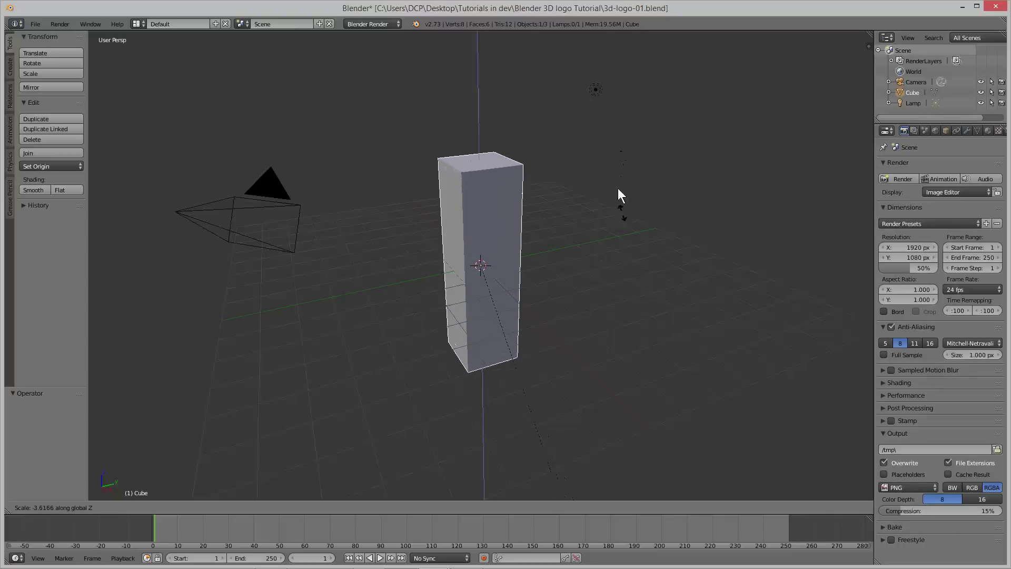
key(Escape)
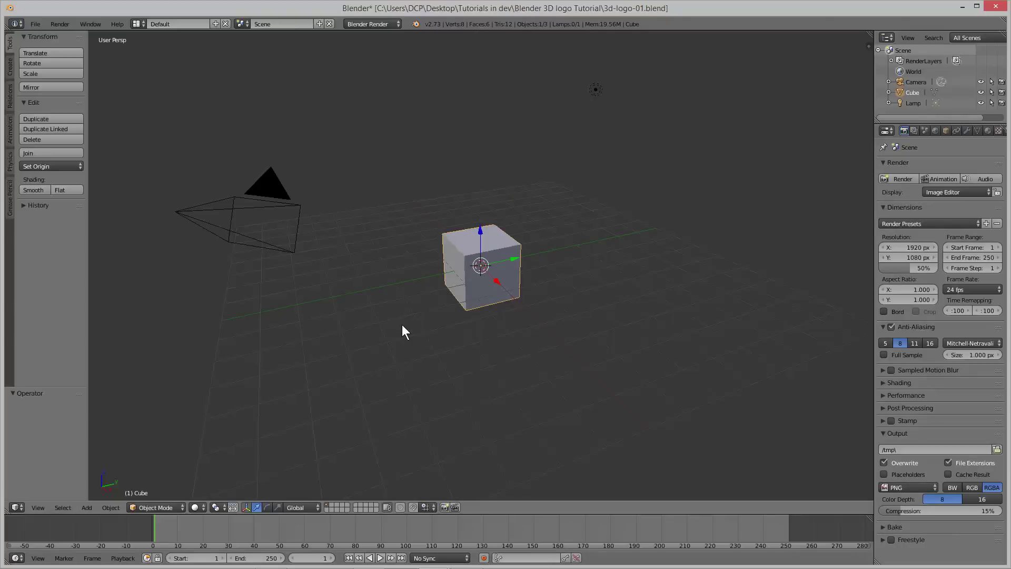
key(s)
key(y)
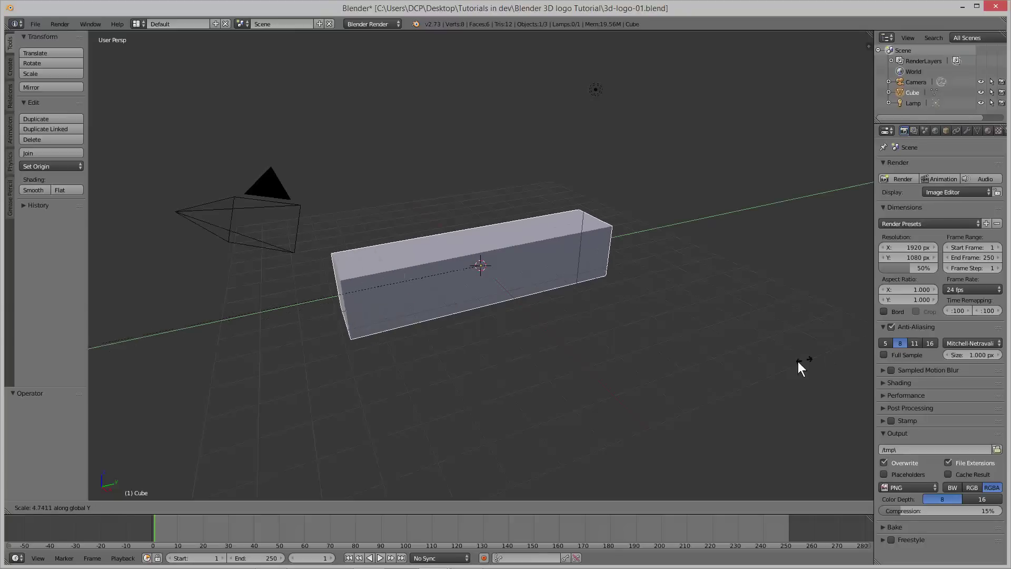
key(Escape)
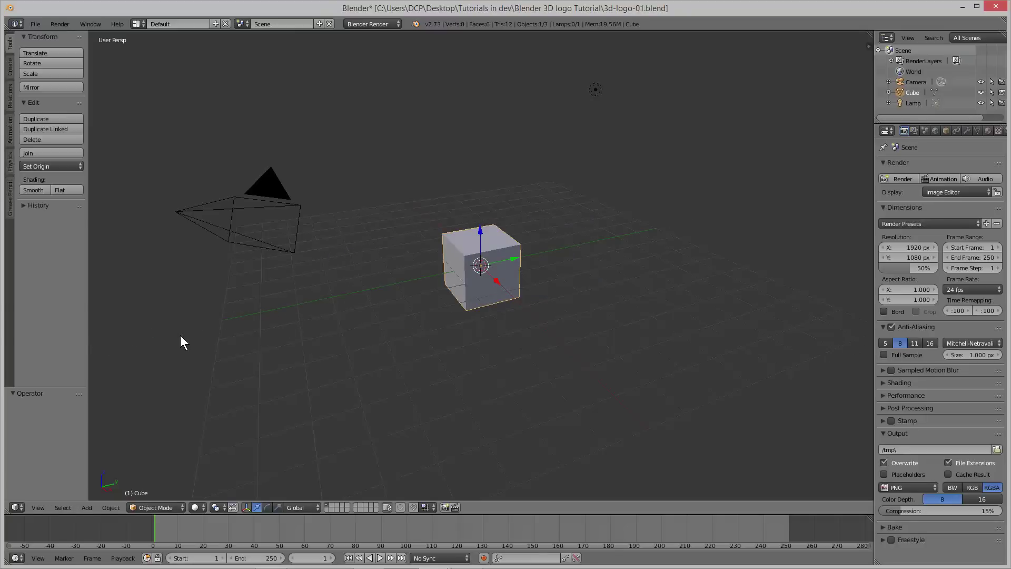
key(s)
key(x)
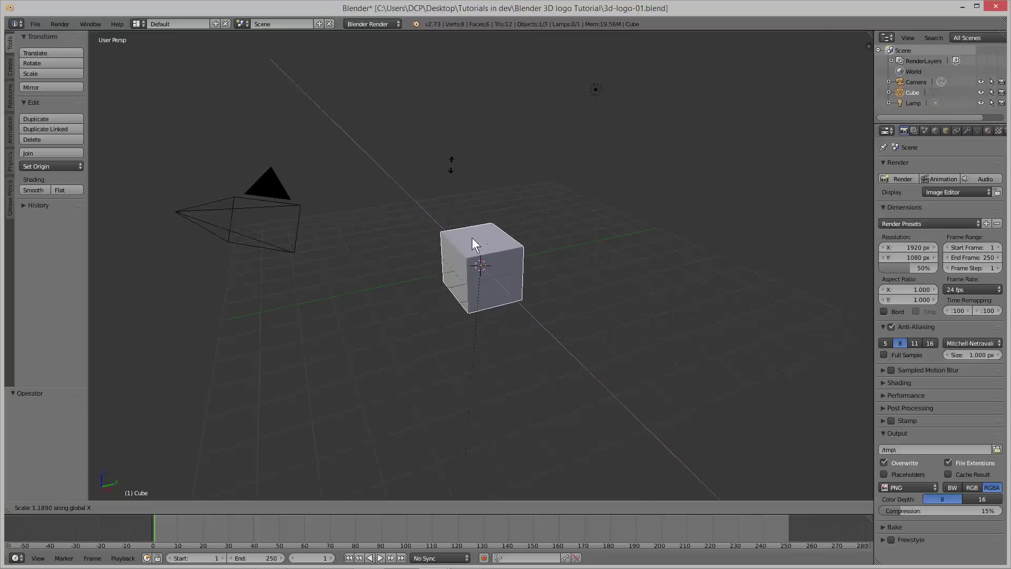
right_click(492, 412)
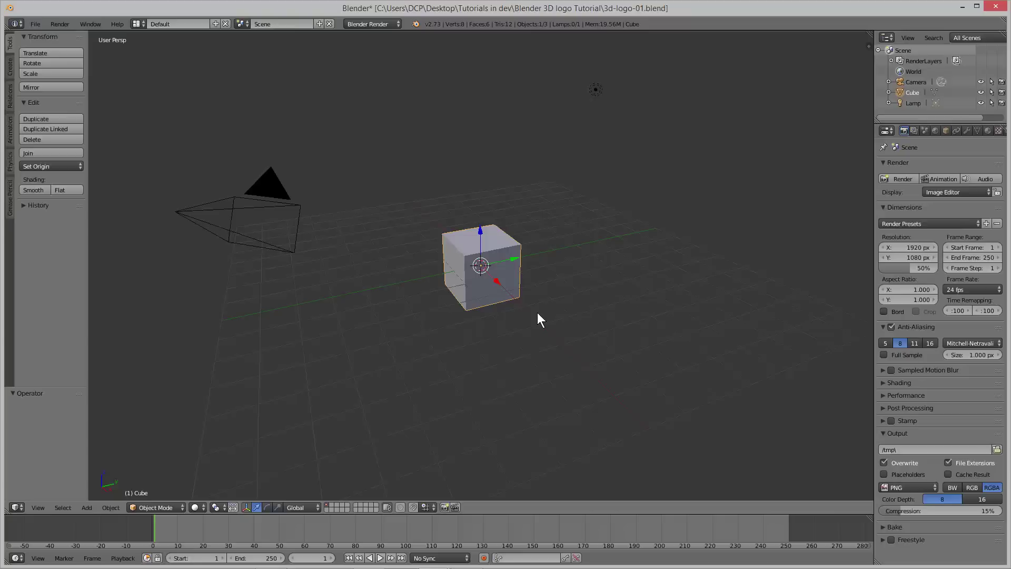
Orbit around the cube, check the View menu, then snap to Front view with Numpad 1.
middle_drag(546, 315, 297, 300)
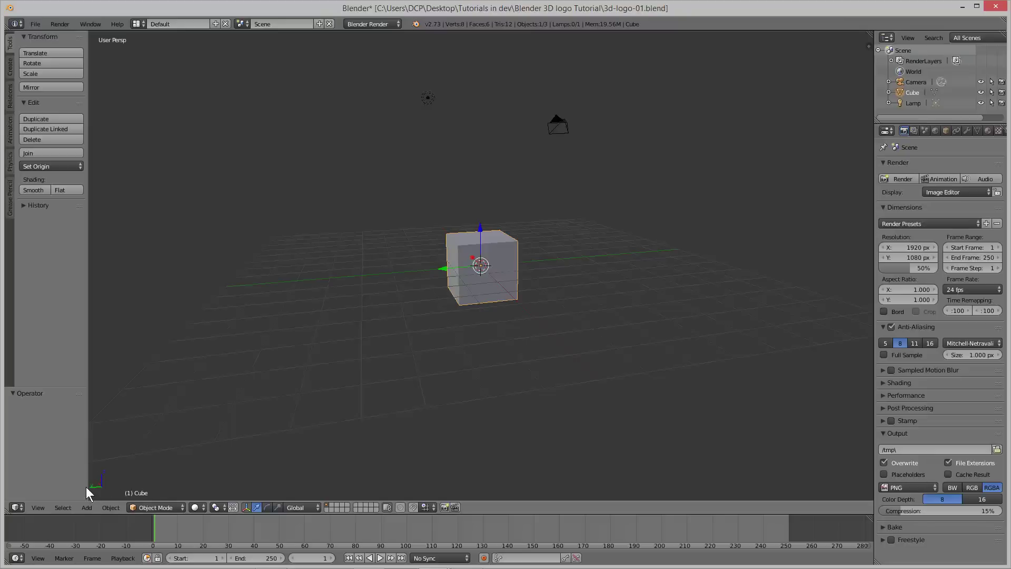
middle_drag(375, 265, 508, 284)
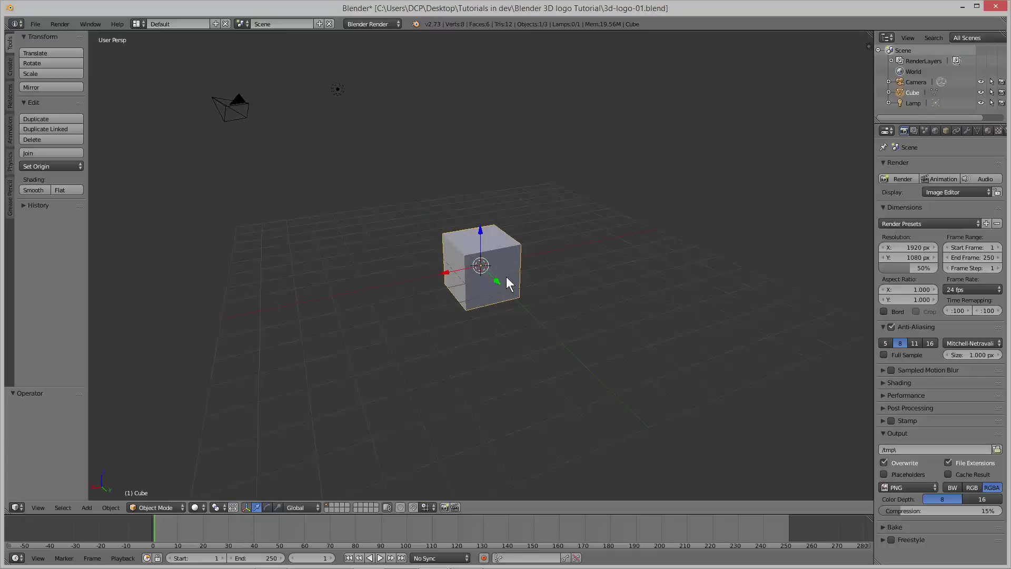
click(42, 511)
middle_drag(344, 333, 311, 335)
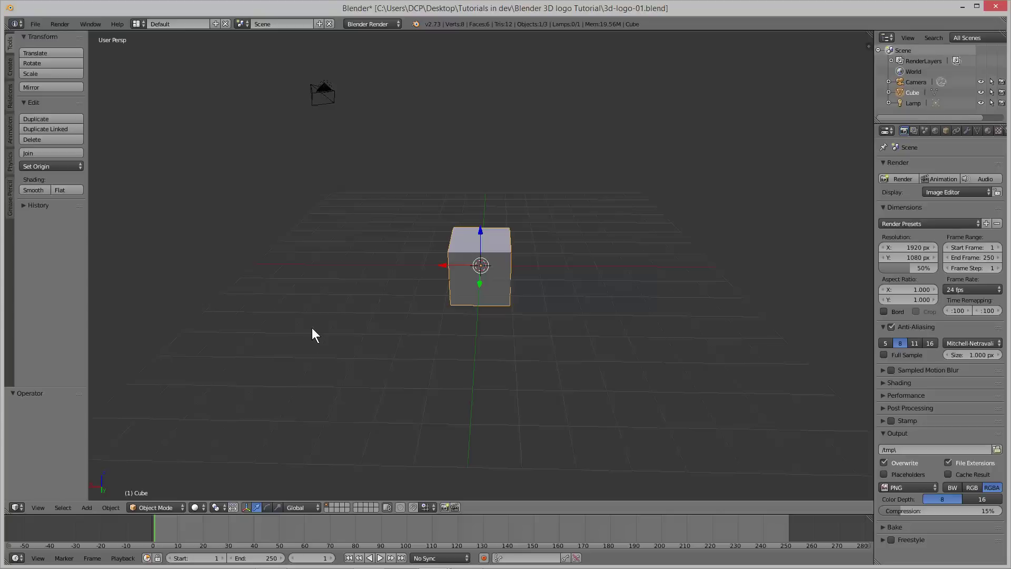
key(KP_1)
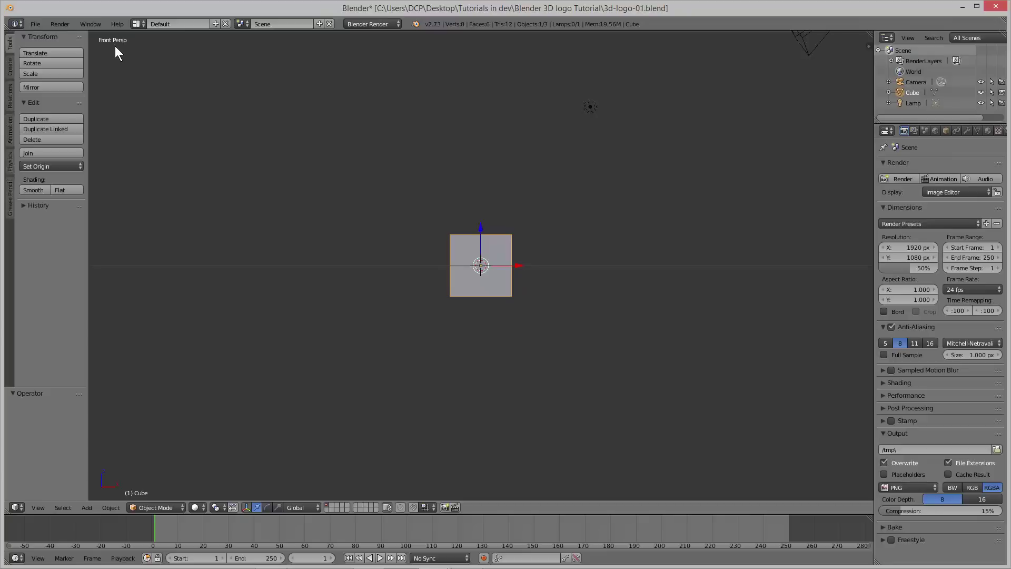
Try the numpad preset views — tilt, Right, Top and Front — and check the View menu.
key(KP_8)
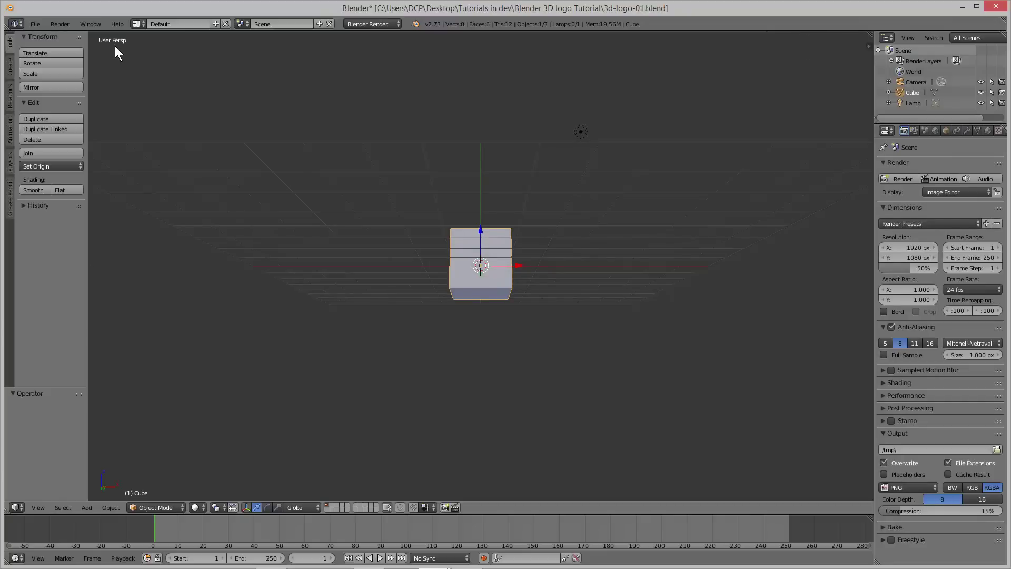
key(KP_3)
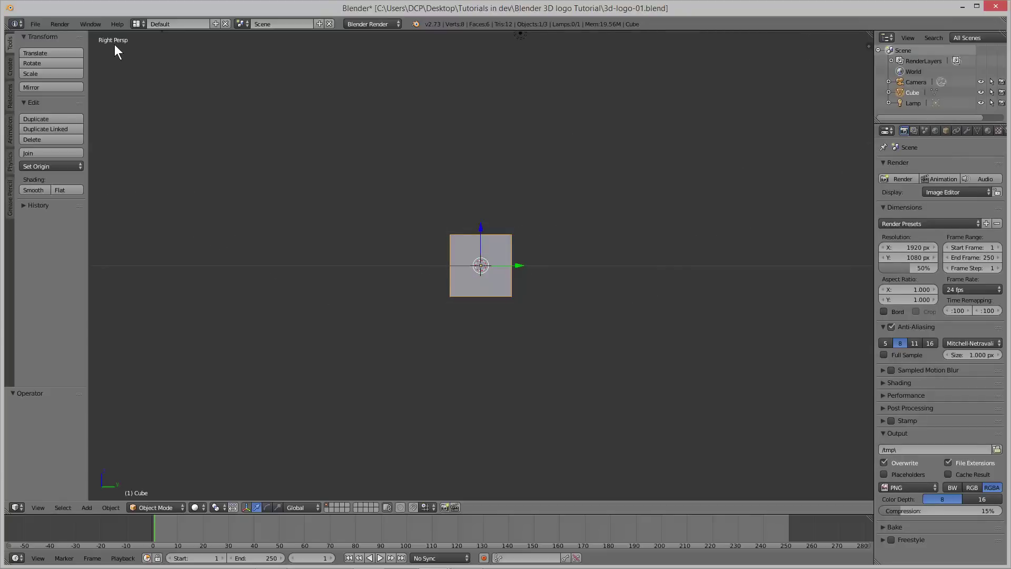
key(KP_4)
key(KP_7)
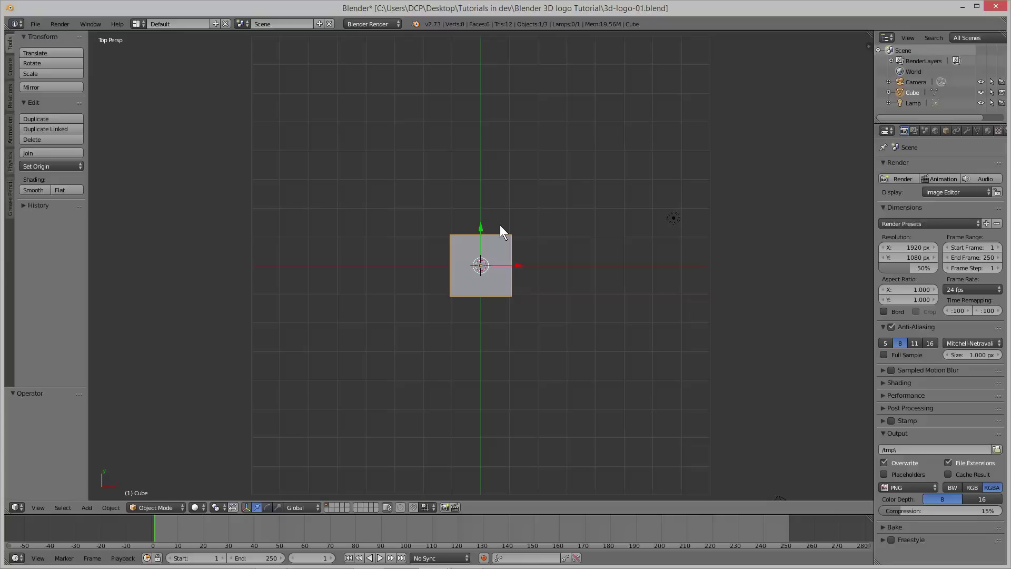
key(KP_1)
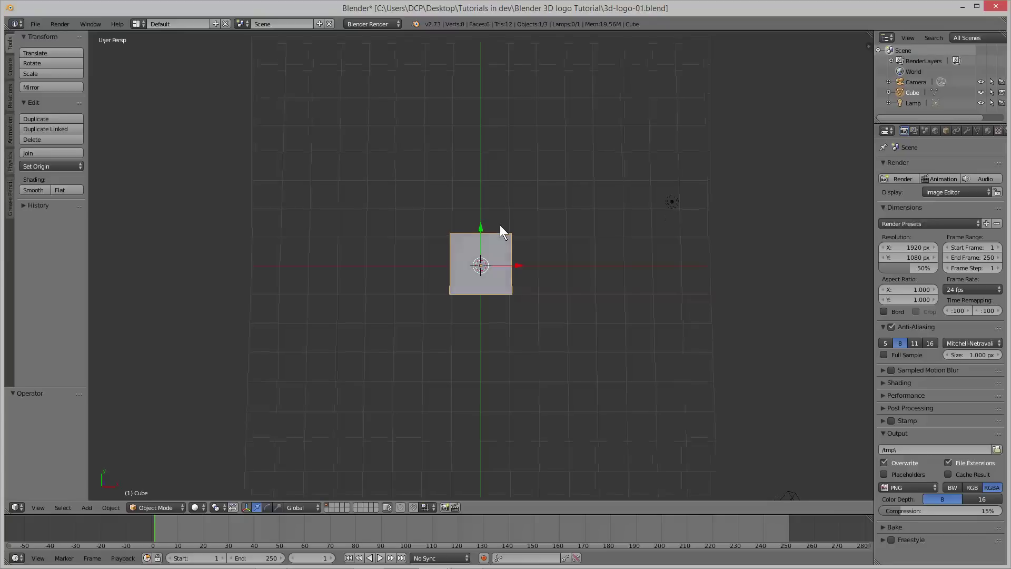
key(KP_8)
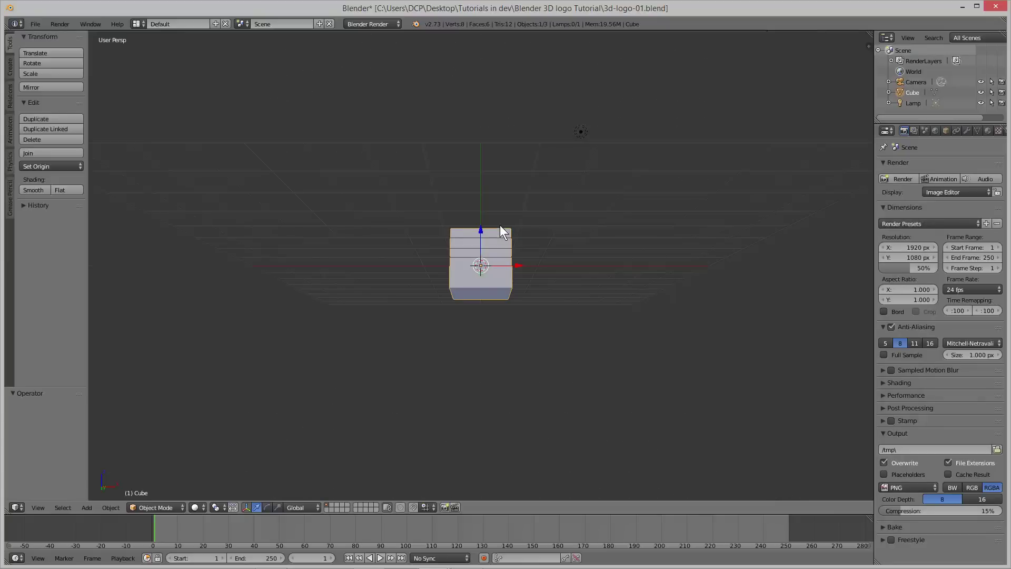
key(KP_3)
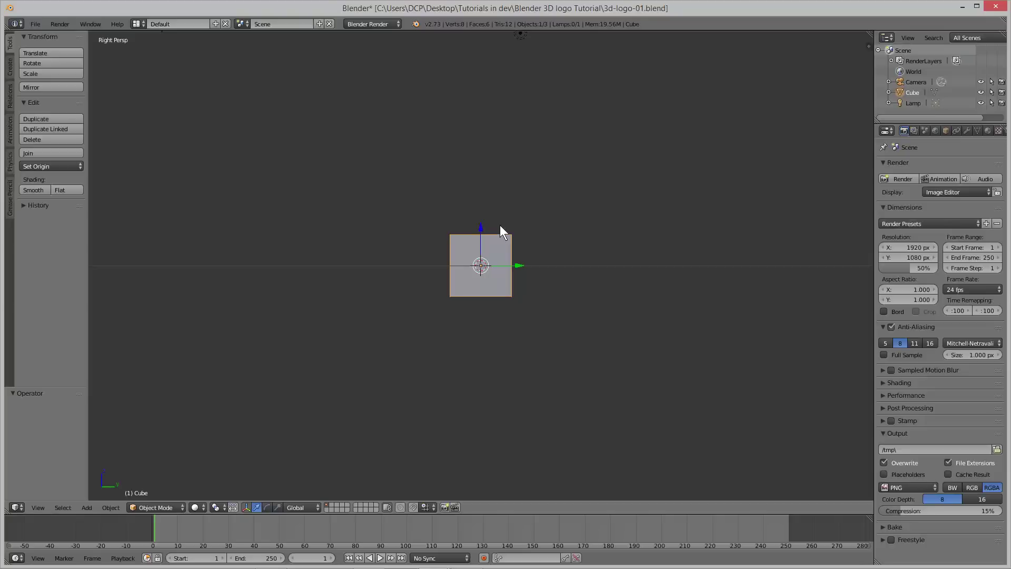
click(40, 505)
Switch to Top view and toggle between perspective and orthographic with Numpad 5.
mouse_move(409, 227)
middle_down()
mouse_move(466, 264)
mouse_move(545, 277)
mouse_move(634, 238)
mouse_move(503, 298)
mouse_move(526, 309)
mouse_move(526, 345)
mouse_move(528, 251)
middle_up()
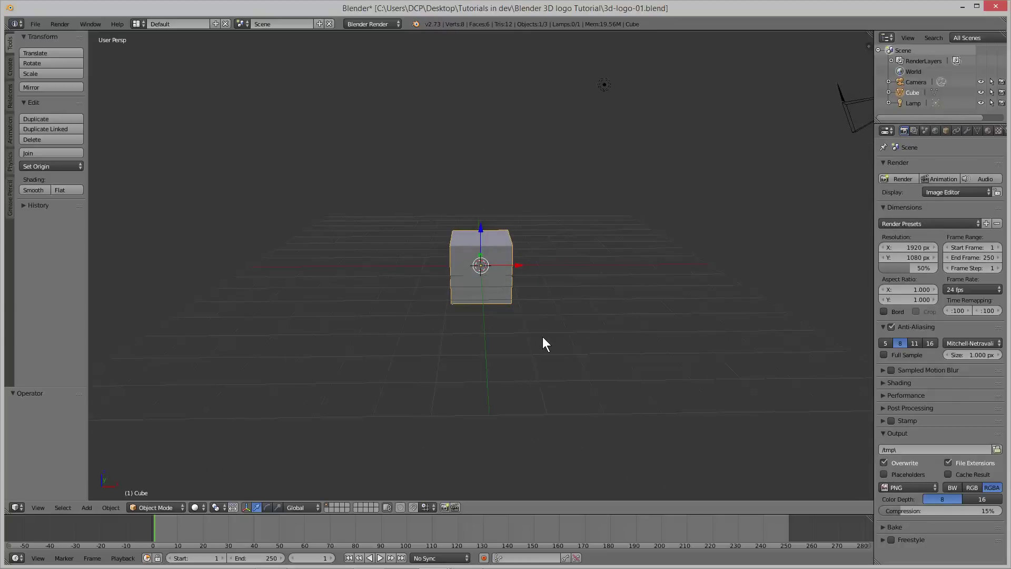
key(KP_7)
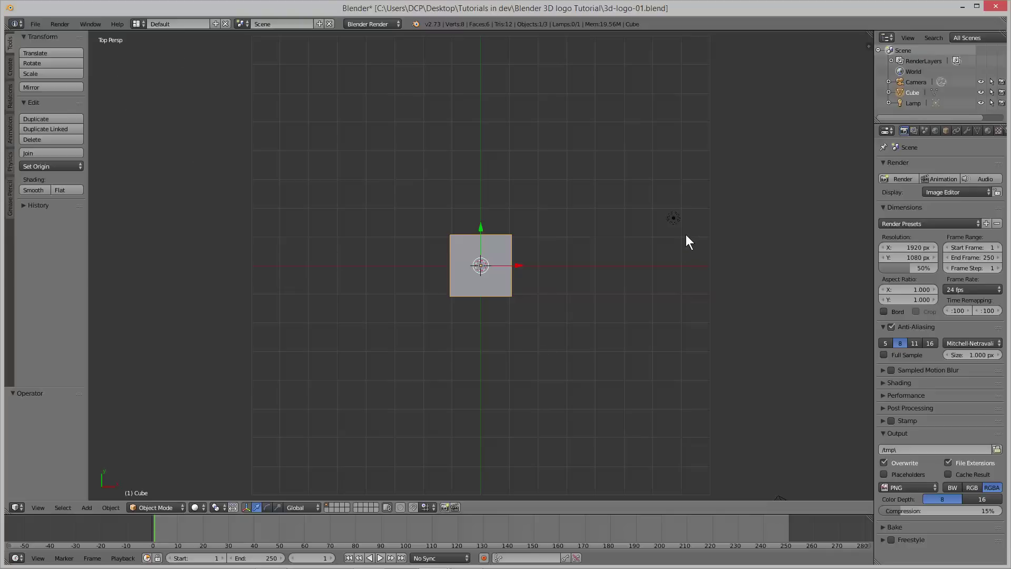
click(40, 508)
key(KP_5)
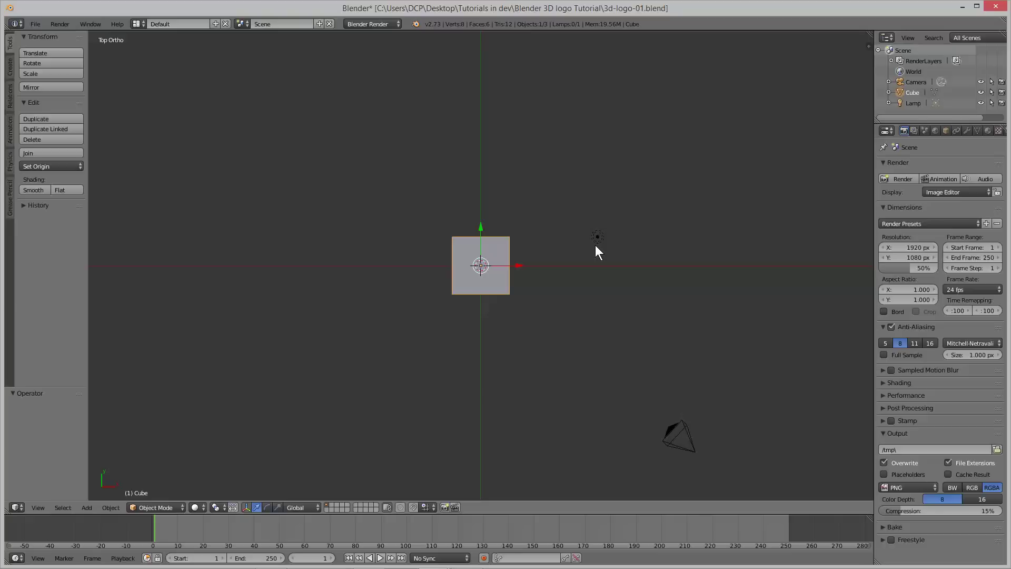
key(KP_5)
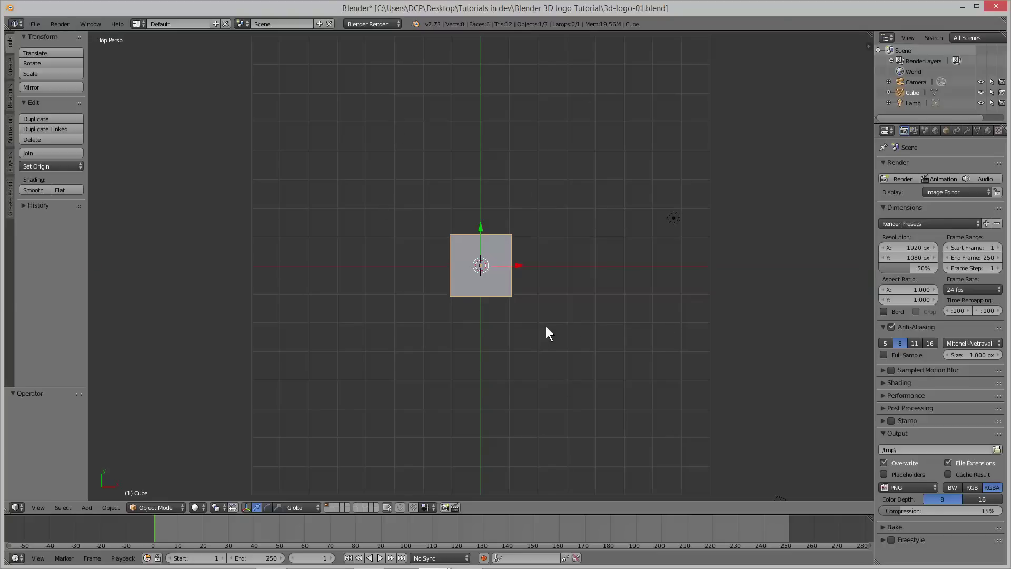
key(KP_5)
key(KP_5)
key(KP_5)
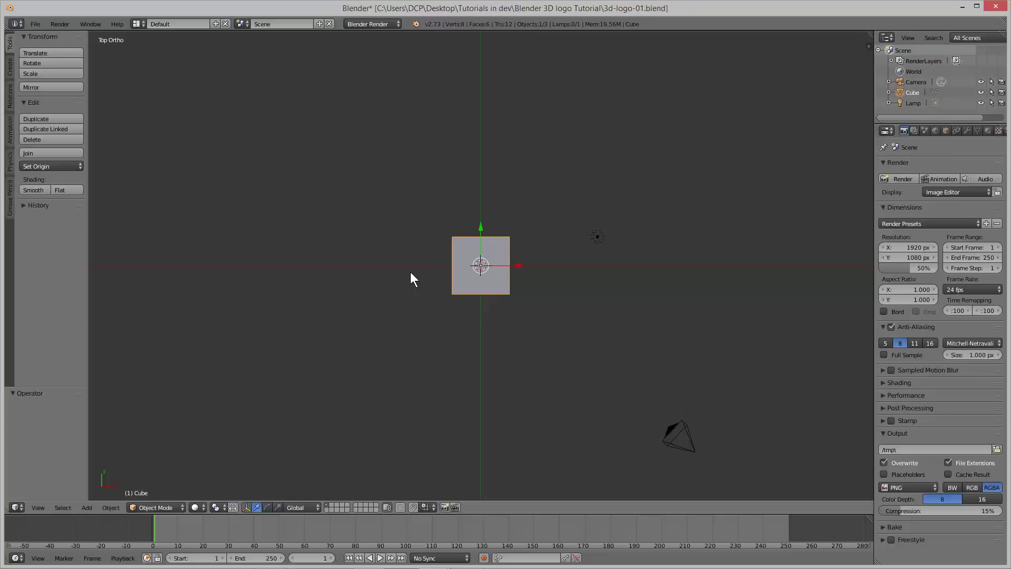
key(KP_5)
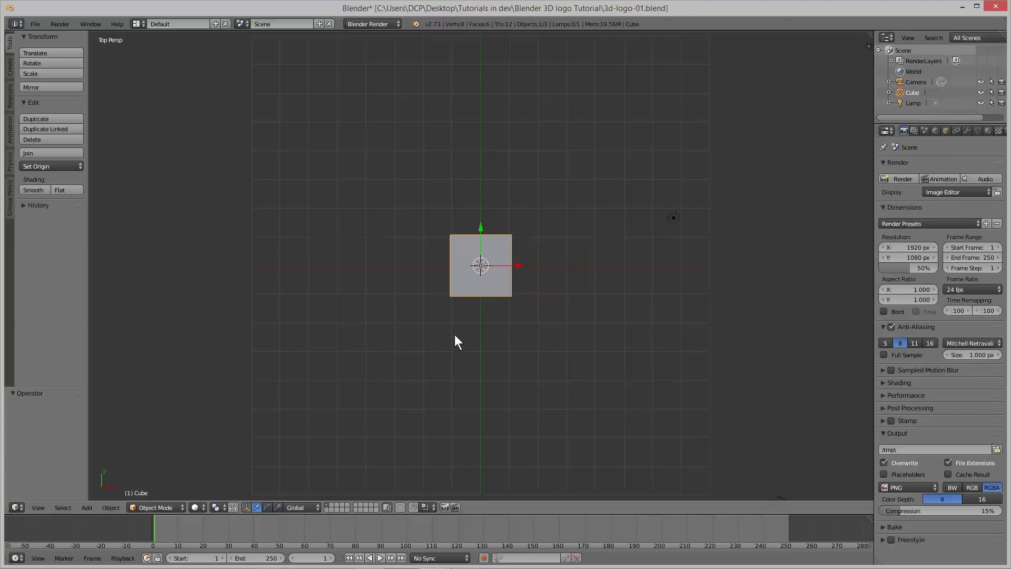
key(KP_5)
Orbit in orthographic, return to perspective, then cycle Front, Right and finally Top view.
middle_drag(553, 327, 548, 263)
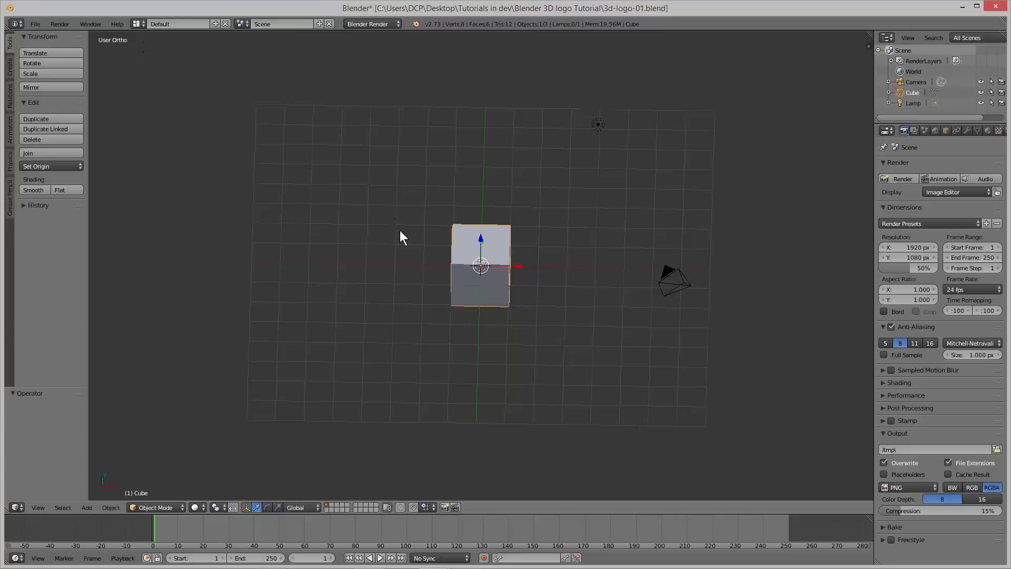
key(KP_5)
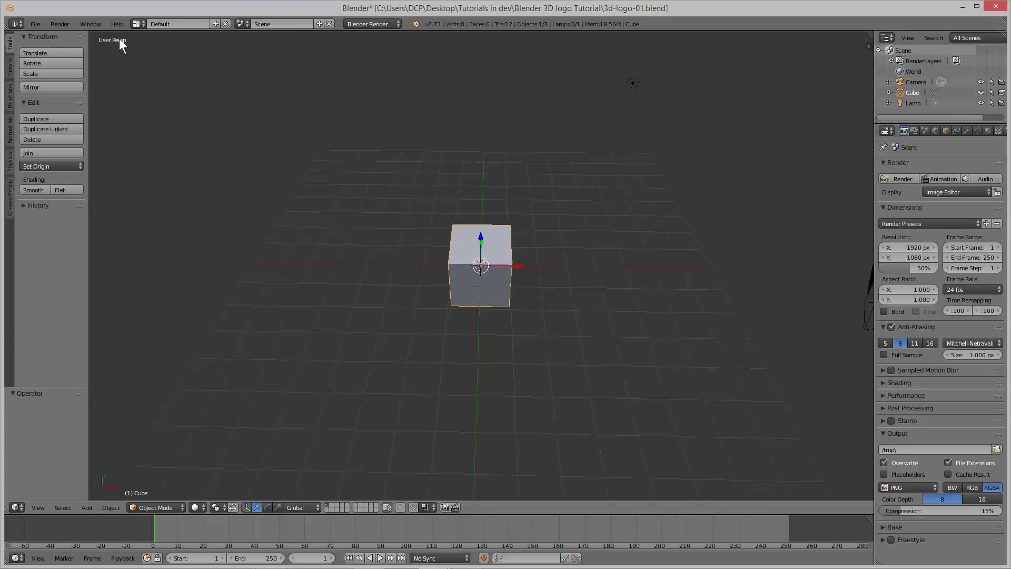
mouse_move(621, 277)
middle_down()
mouse_move(526, 239)
mouse_move(627, 270)
mouse_move(646, 264)
mouse_move(548, 280)
mouse_move(428, 280)
mouse_move(367, 236)
mouse_move(488, 288)
mouse_move(623, 239)
mouse_move(634, 250)
mouse_move(752, 252)
mouse_move(671, 286)
mouse_move(552, 296)
mouse_move(476, 289)
mouse_move(430, 227)
mouse_move(496, 276)
mouse_move(573, 280)
mouse_move(617, 260)
middle_up()
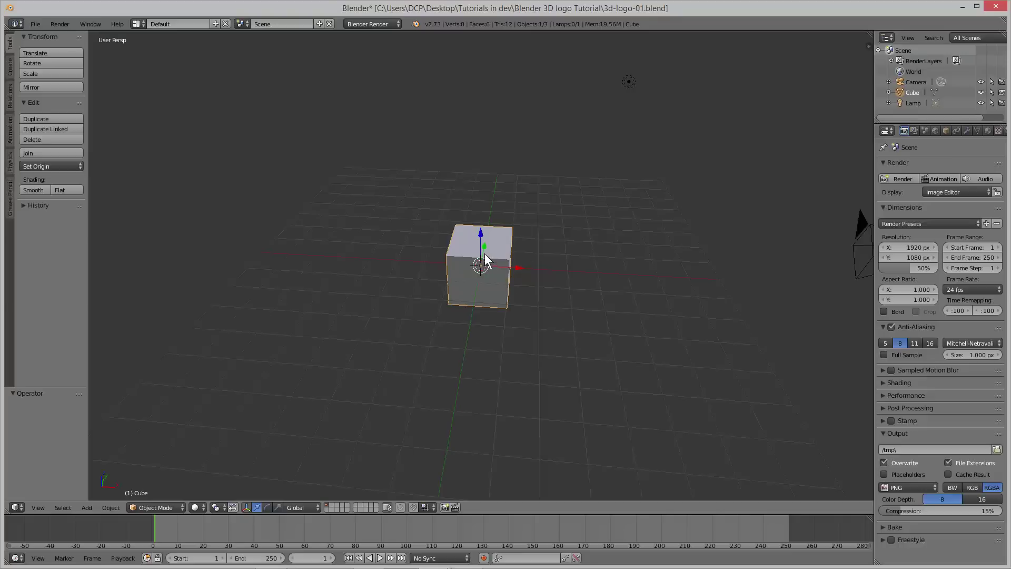
key(KP_1)
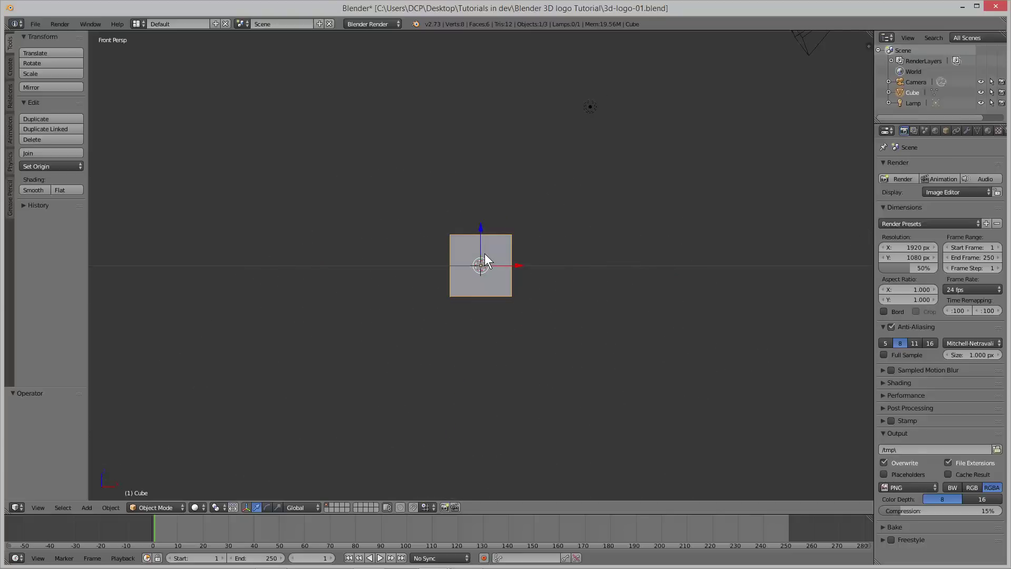
key(KP_3)
key(KP_7)
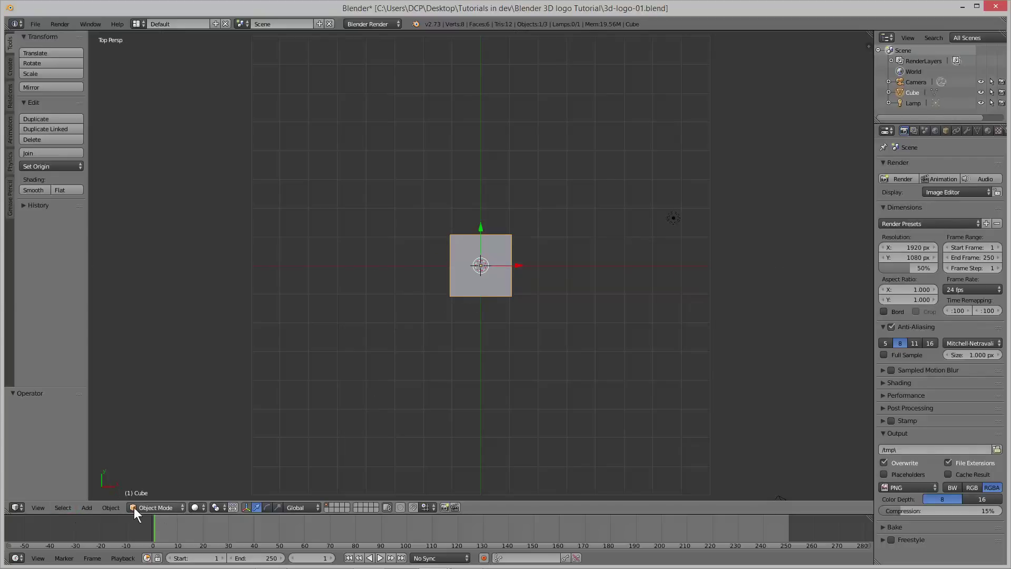
click(39, 507)
Switch to Top Ortho view, select the lamp then the cube, and bring up keyboard_black.png.
key(KP_5)
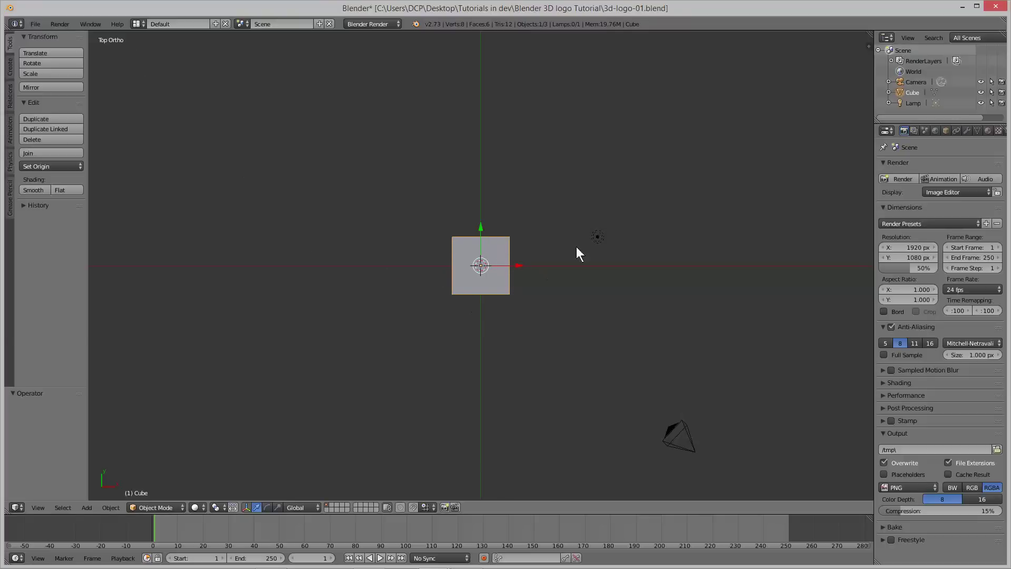
right_click(599, 236)
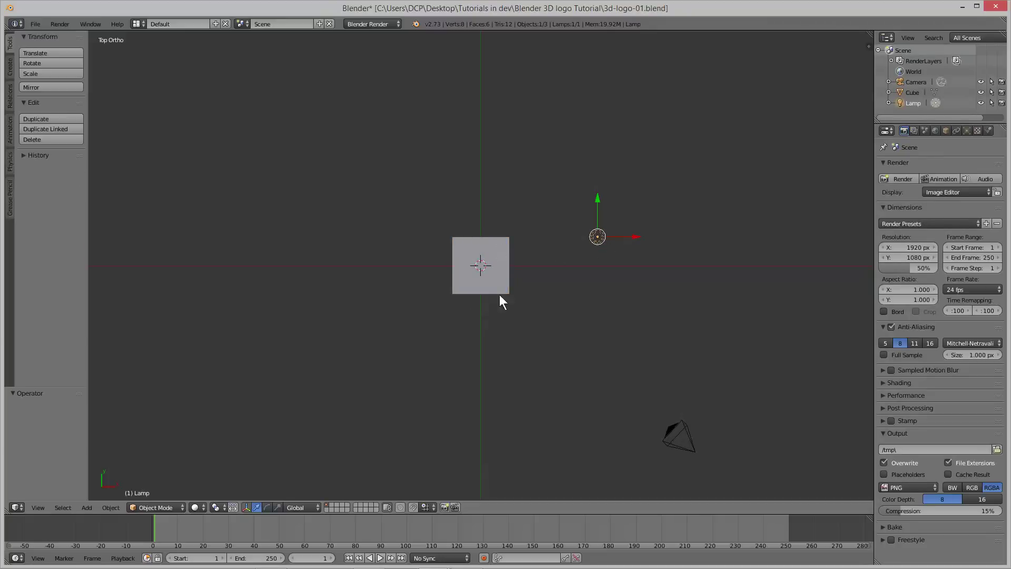
right_click(496, 264)
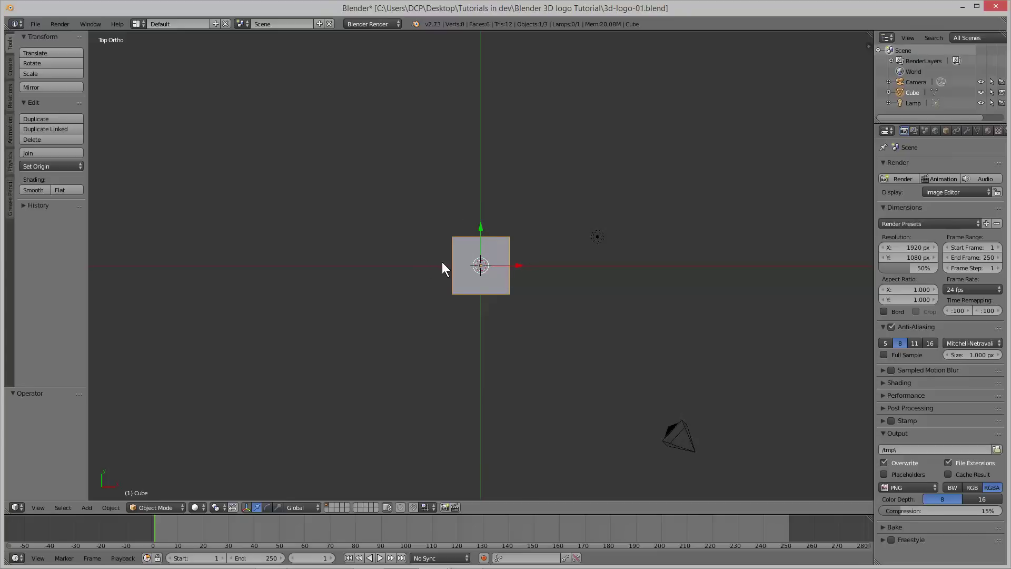
key(alt+Tab)
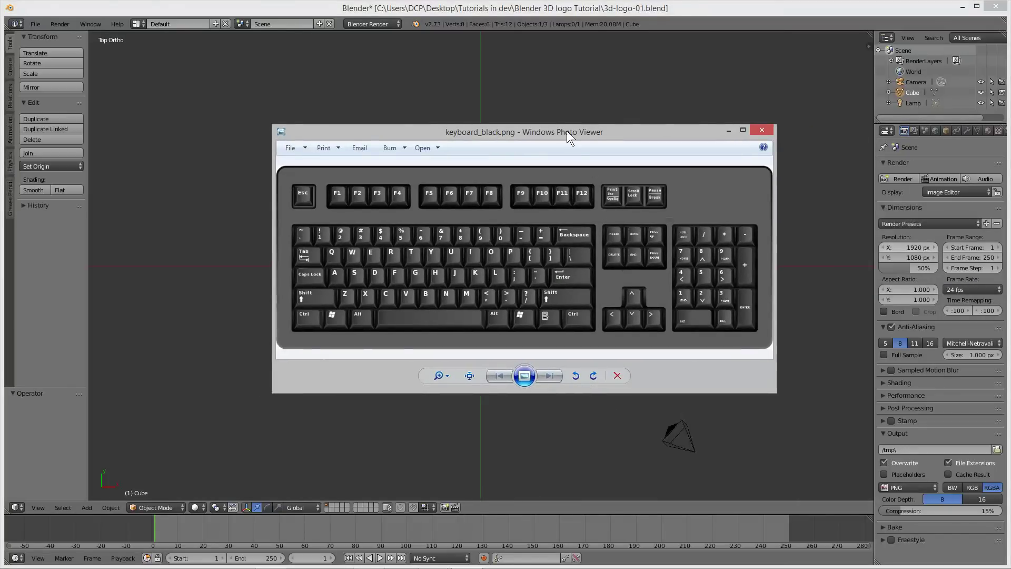
Close the keyboard picture and delete the default cube with X.
click(762, 130)
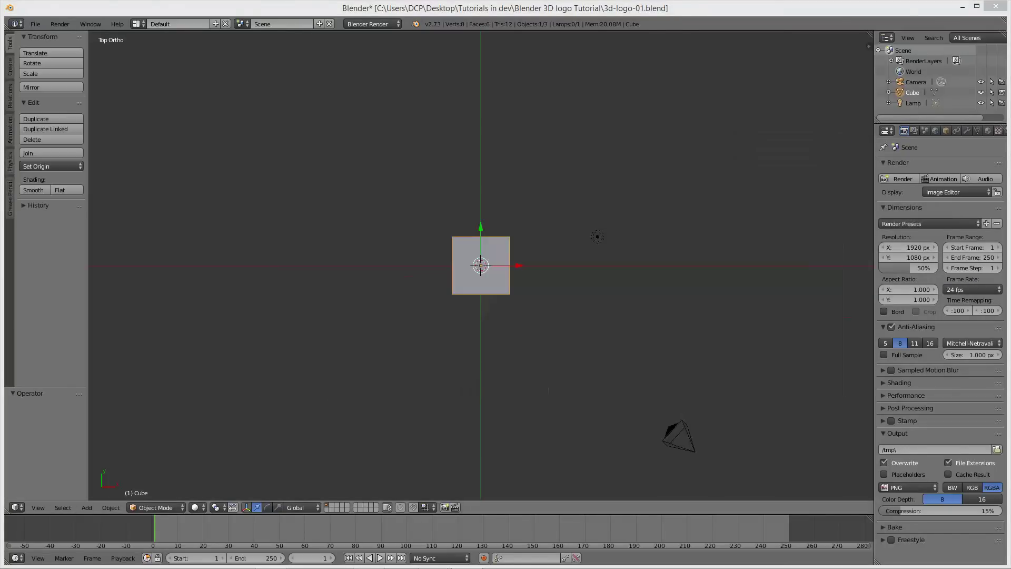
key(x)
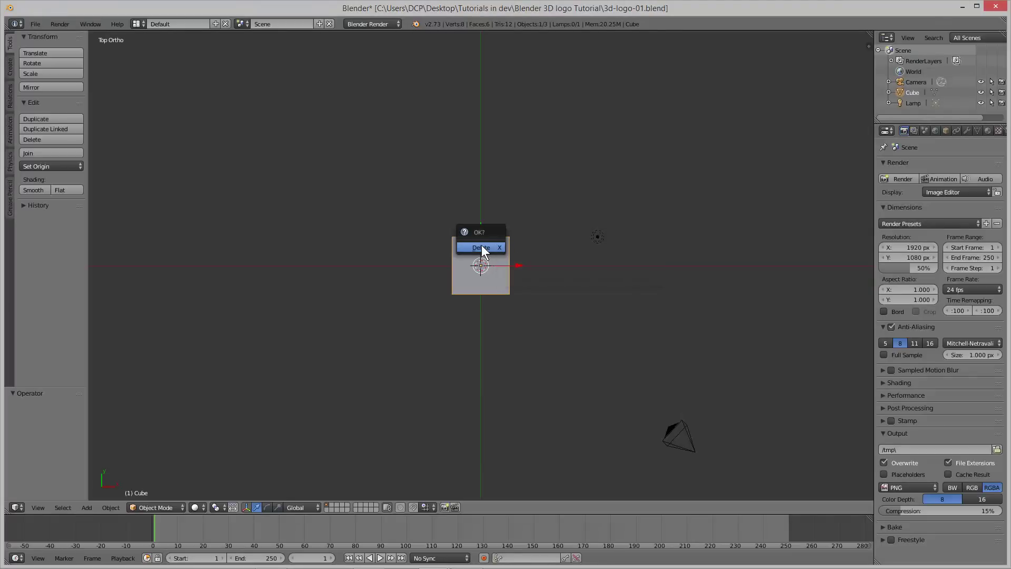
click(480, 247)
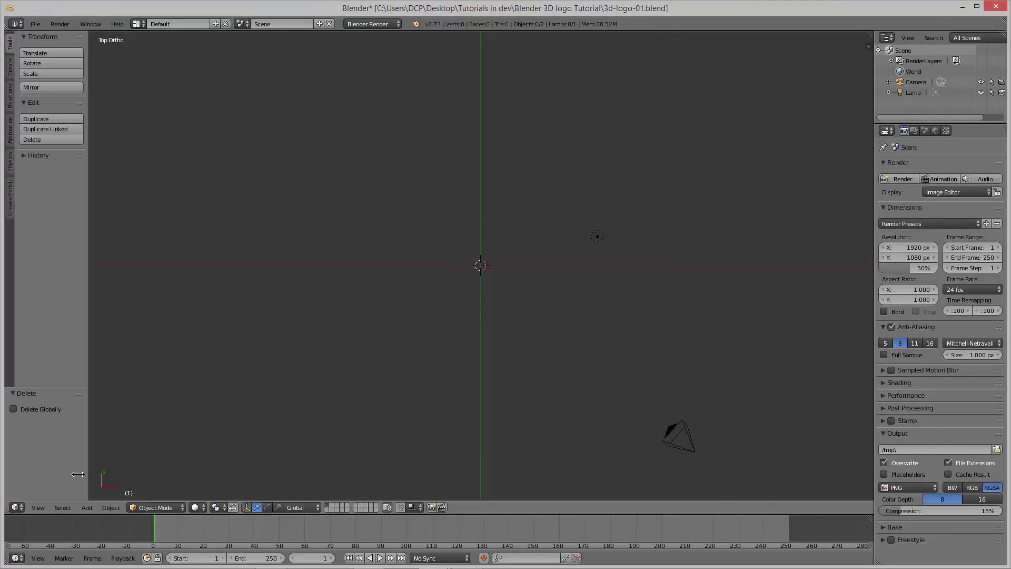
click(112, 508)
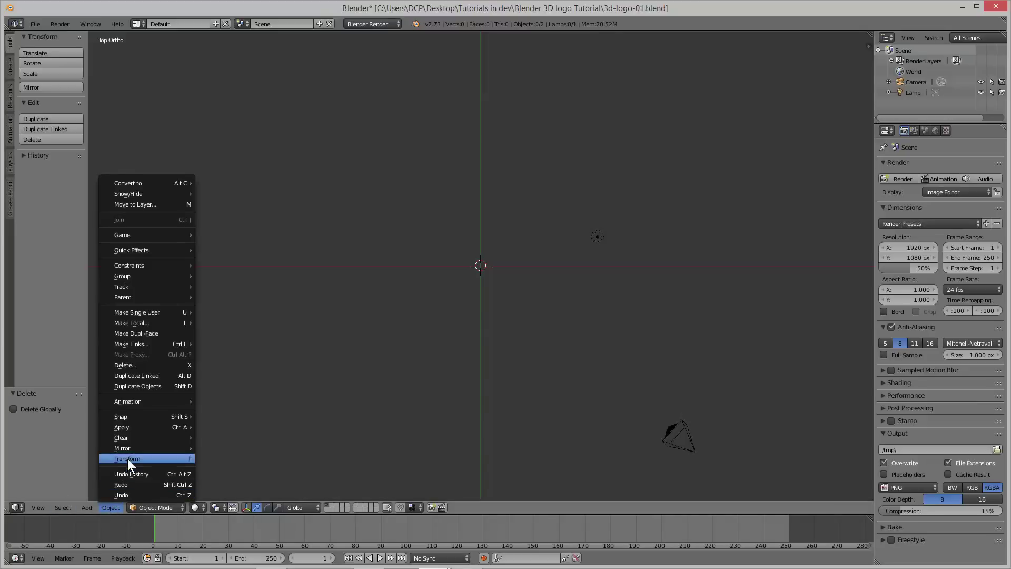
Place the 3D cursor at various spots around the viewport by right-clicking.
mouse_move(127, 460)
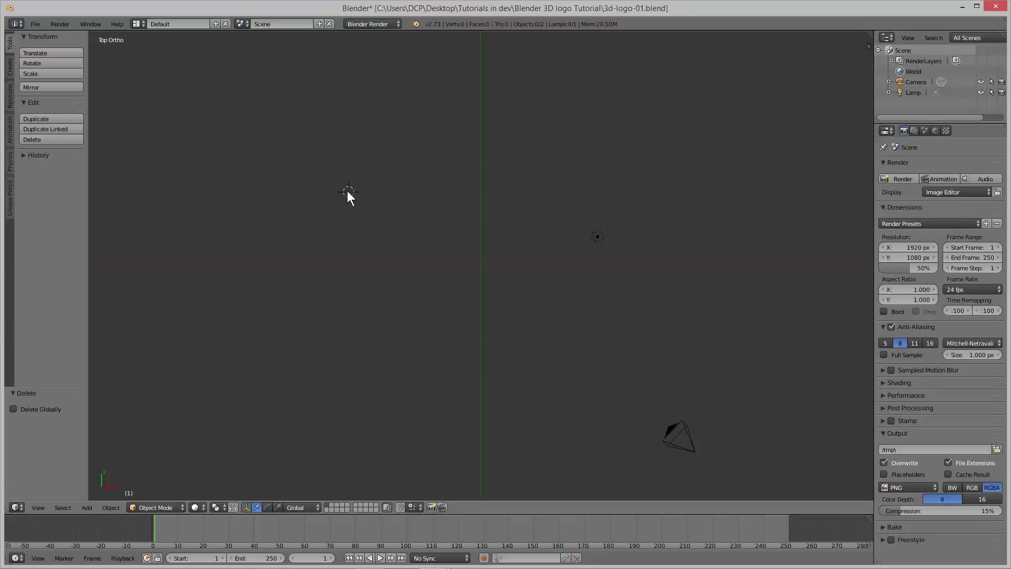
click(457, 249)
click(494, 192)
click(556, 275)
click(372, 339)
click(342, 206)
click(431, 163)
click(524, 164)
click(567, 342)
click(332, 346)
click(335, 234)
click(434, 175)
click(592, 293)
click(356, 227)
click(404, 175)
click(557, 270)
click(358, 232)
click(488, 166)
click(548, 191)
click(557, 289)
click(437, 339)
click(369, 297)
click(367, 207)
click(571, 164)
click(540, 362)
Recentre the 3D cursor with Shift+C, reframe the view, and bring in the blender-keys.txt notes.
key(shift+c)
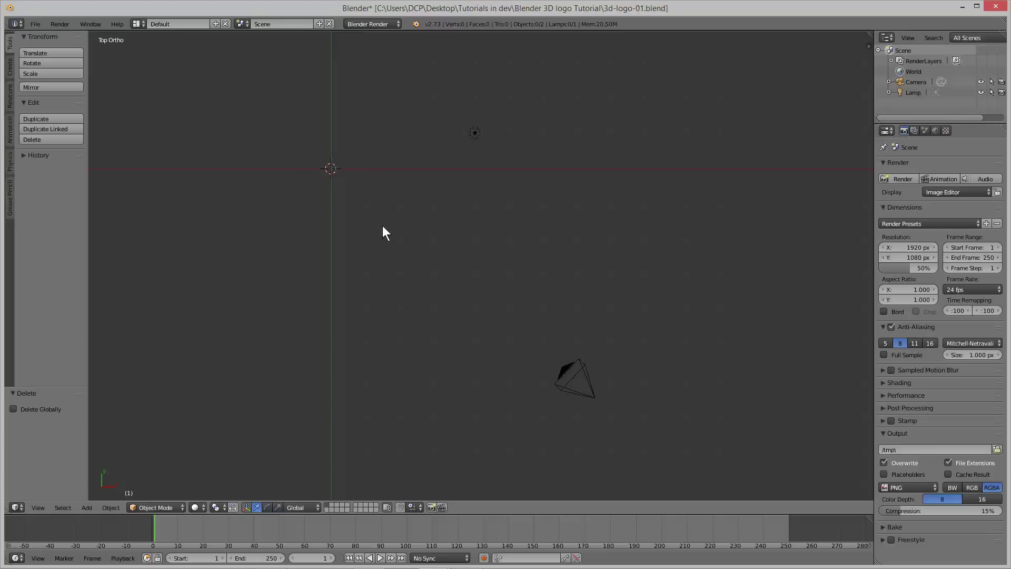
scroll(384, 250, down, 2)
scroll(385, 252, up, 2)
scroll(384, 252, down, 3)
scroll(385, 253, down, 3)
scroll(385, 254, up, 6)
scroll(385, 254, down, 1)
scroll(385, 255, down, 5)
scroll(386, 255, up, 5)
scroll(387, 255, down, 3)
scroll(386, 256, up, 3)
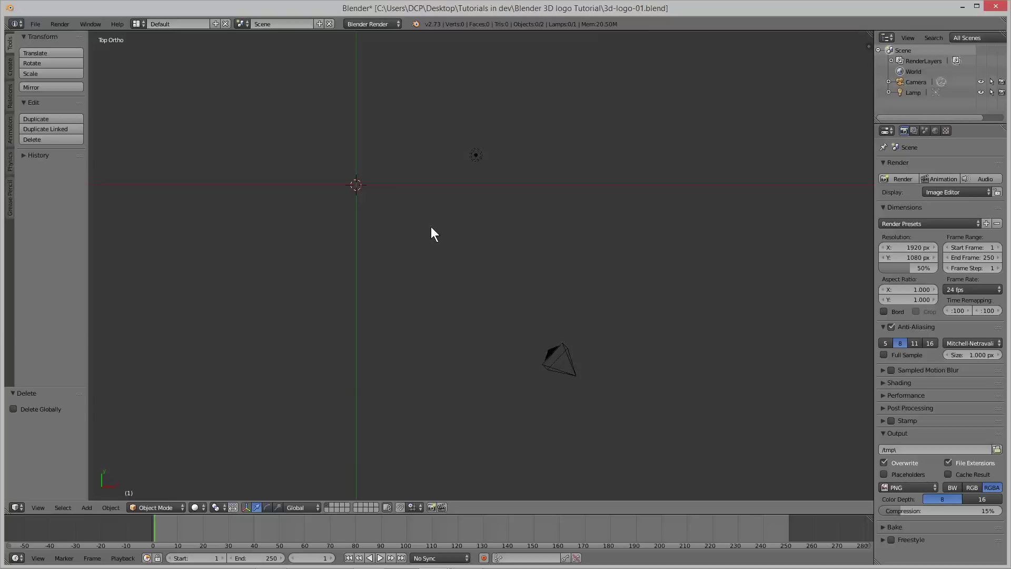
shift+middle_drag(431, 228, 560, 305)
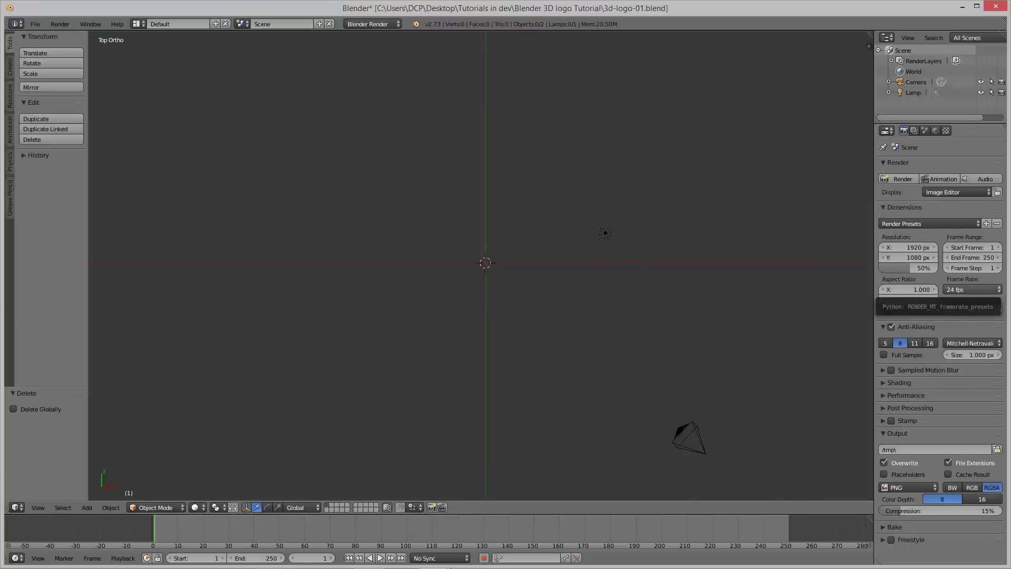
drag(1010, 113, 666, 104)
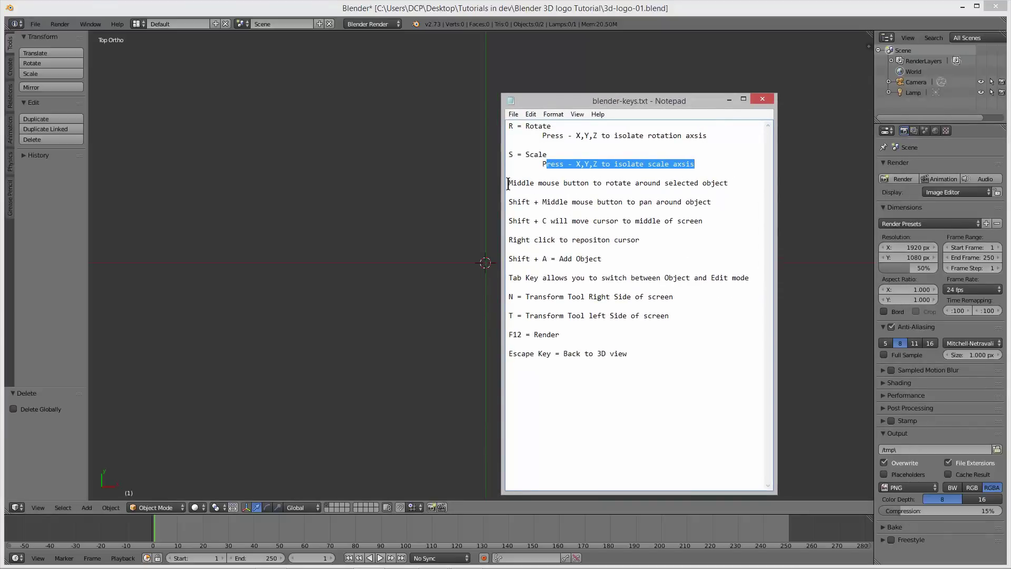
Insert '3D' before 'cursor' in the Shift + C and right-click notes, then move Notepad off screen.
drag(509, 202, 721, 203)
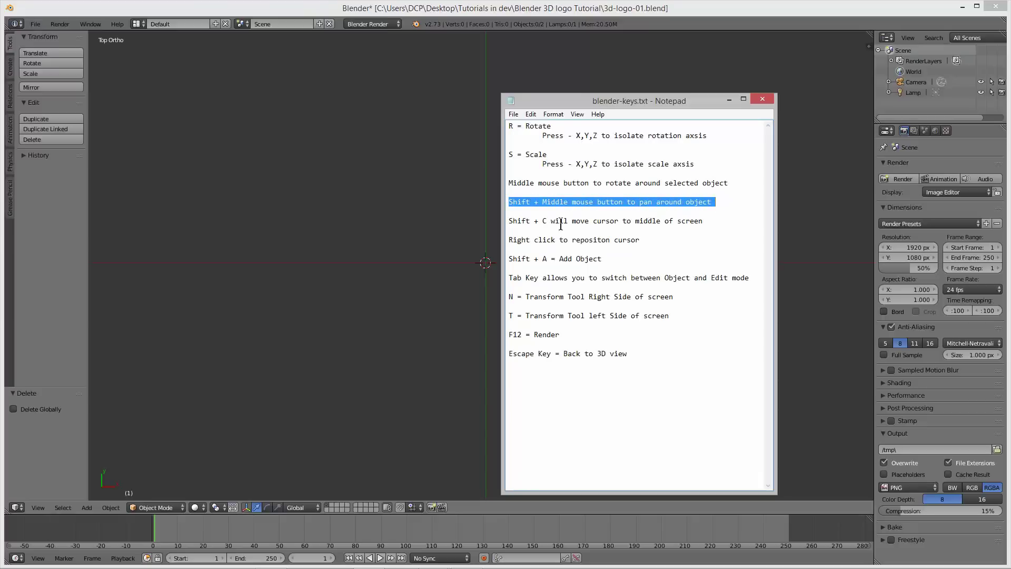
drag(513, 221, 609, 222)
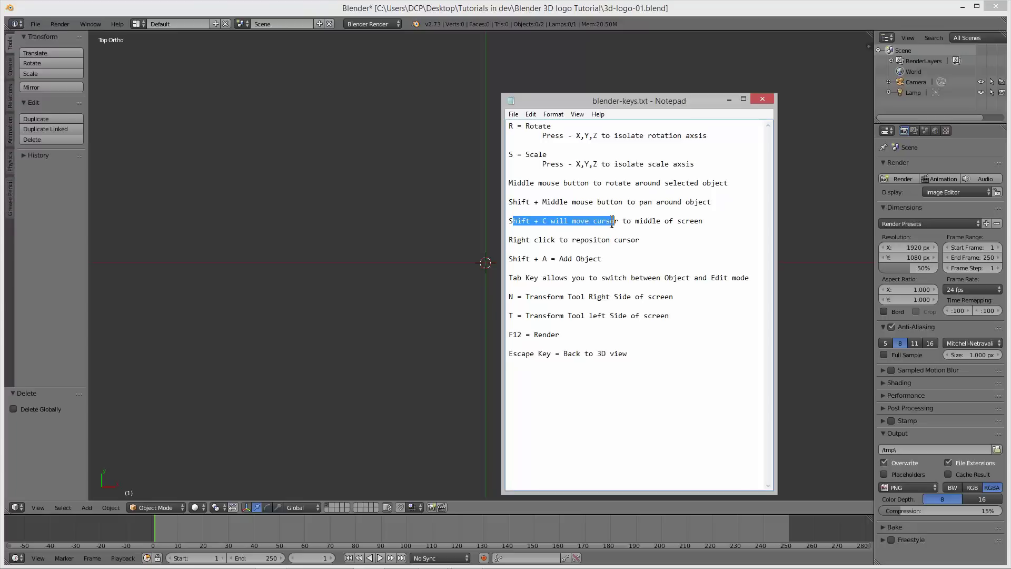
double_click(609, 221)
click(594, 218)
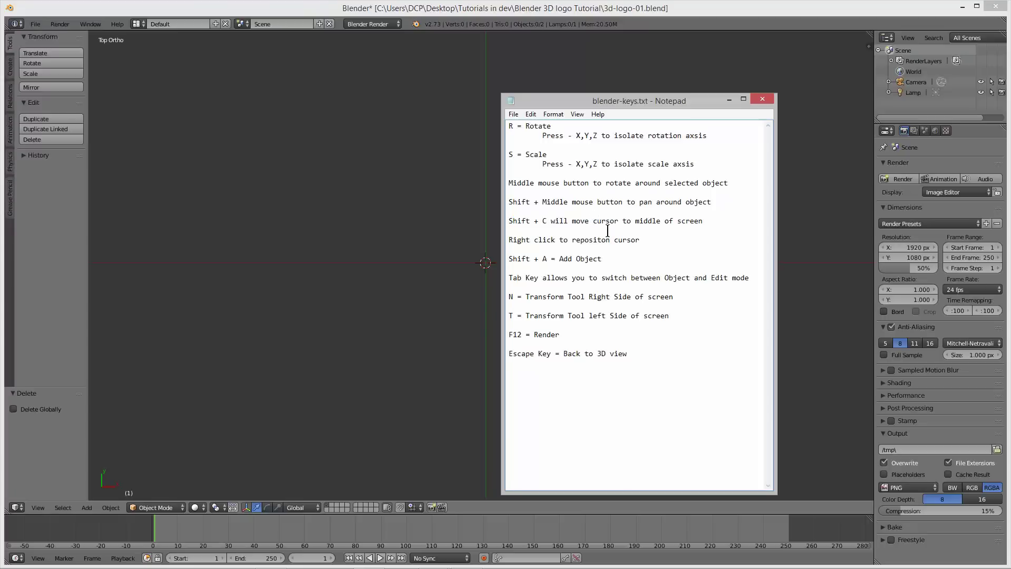
text(3D)
click(613, 240)
text(3D)
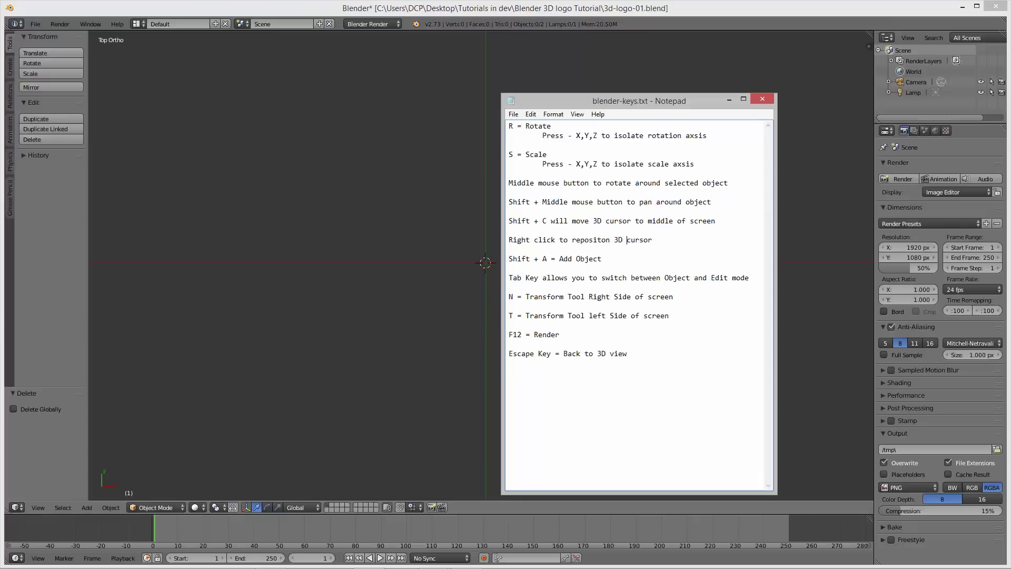
drag(606, 103, 1010, 108)
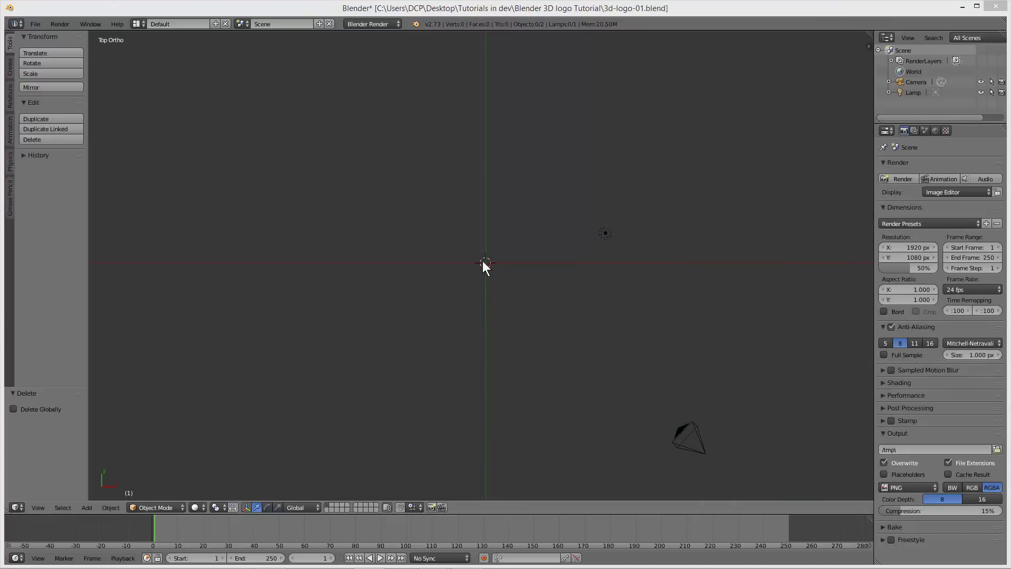
Save the blend file from the File menu.
click(36, 24)
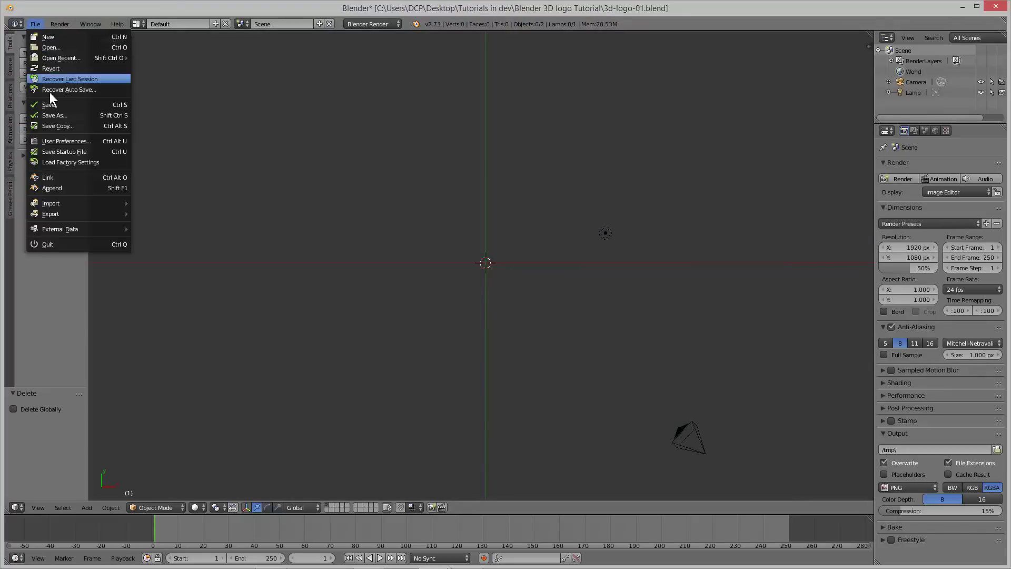
click(49, 103)
click(33, 24)
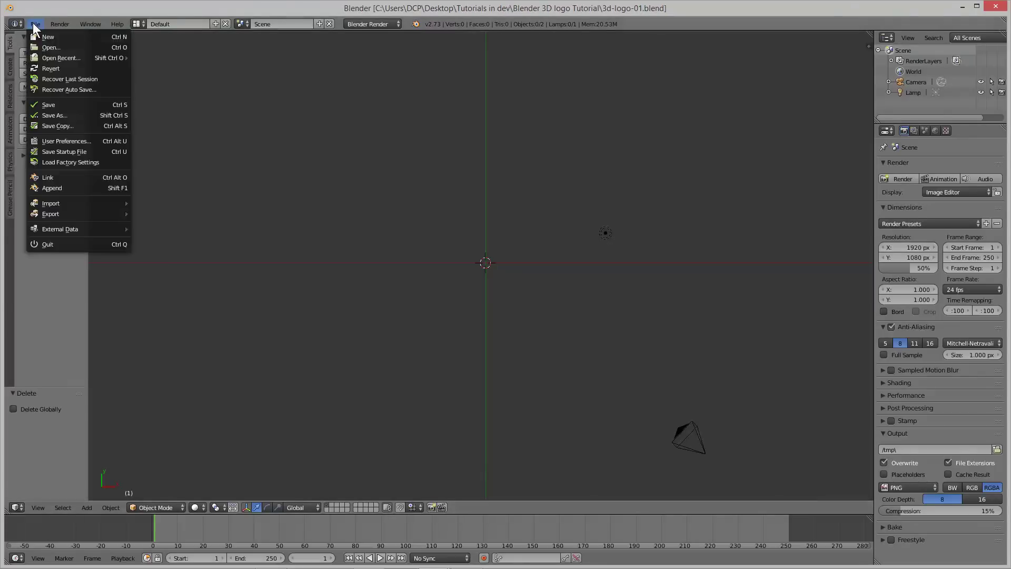
click(42, 104)
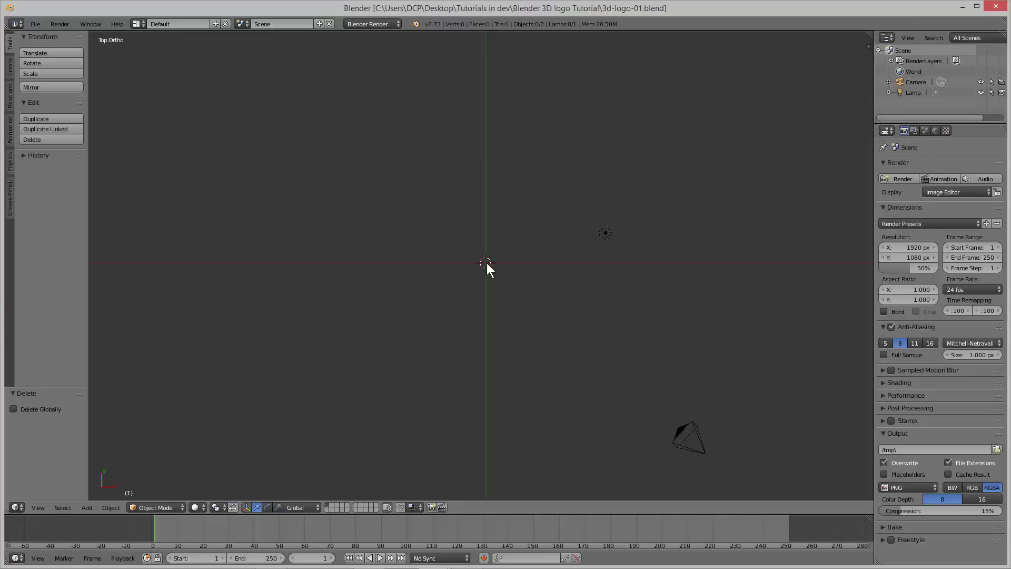
Open the Shift+A Add menu, after checking the Shift + A = Add Object note.
key(shift+a)
key(shift+a)
mouse_move(469, 265)
click(87, 507)
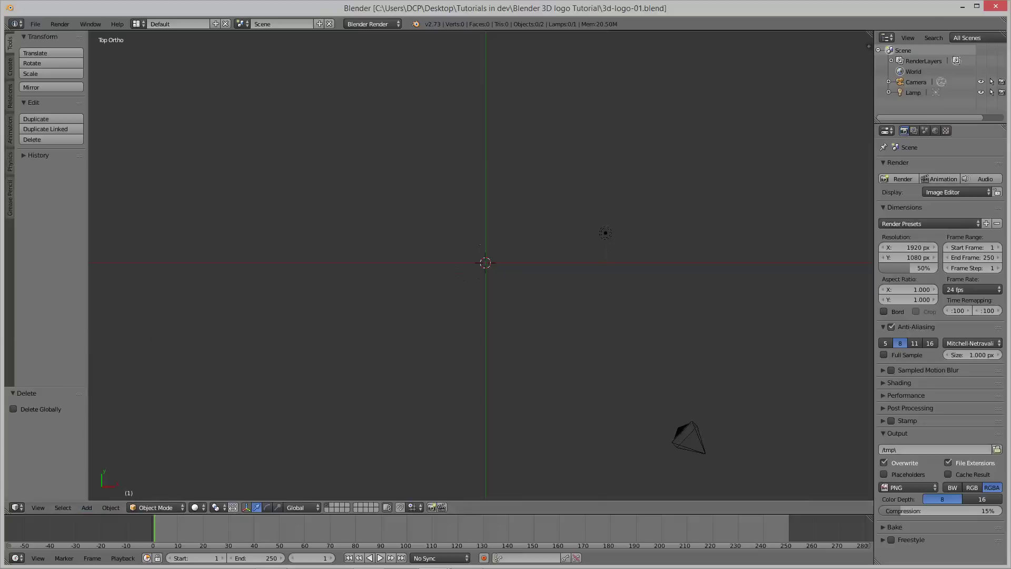
key(alt+Tab)
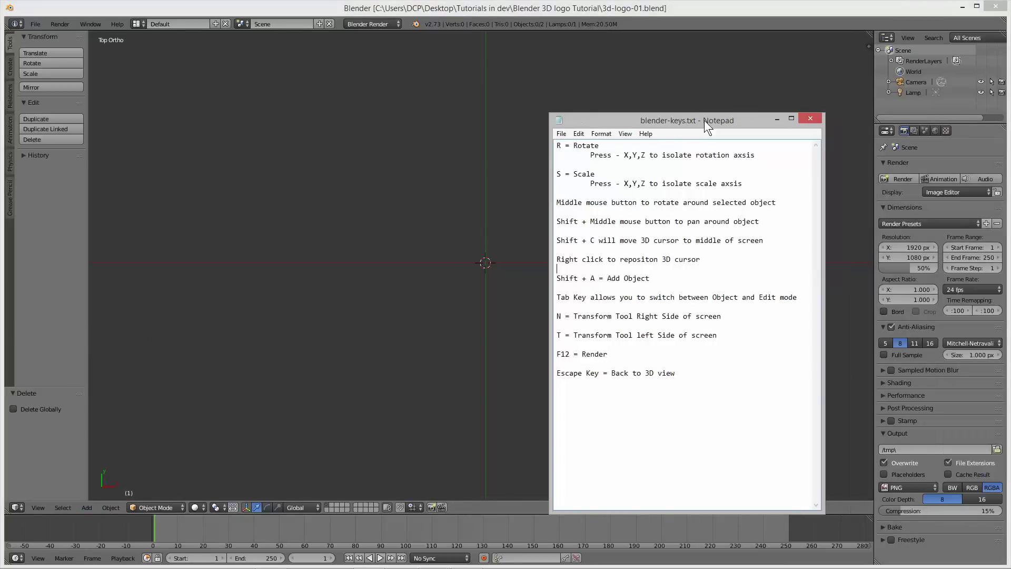
drag(655, 279, 554, 279)
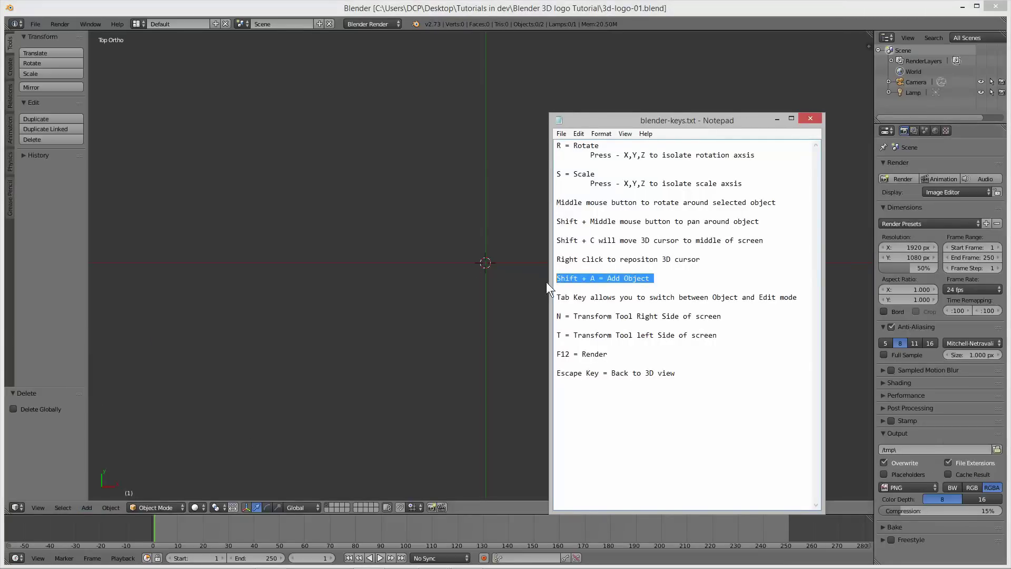
drag(649, 121, 999, 121)
key(alt+Tab)
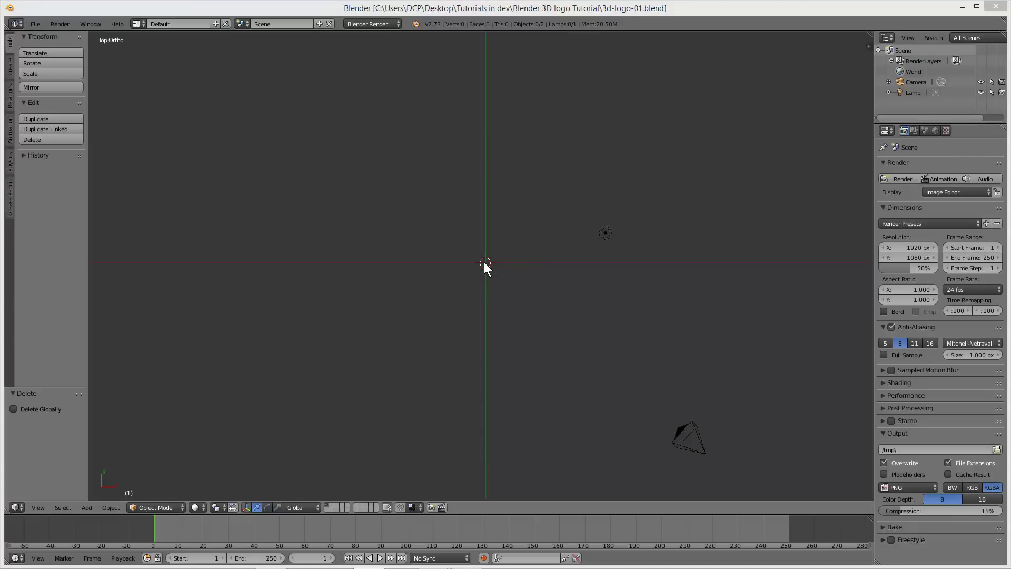
key(shift+a)
mouse_move(485, 262)
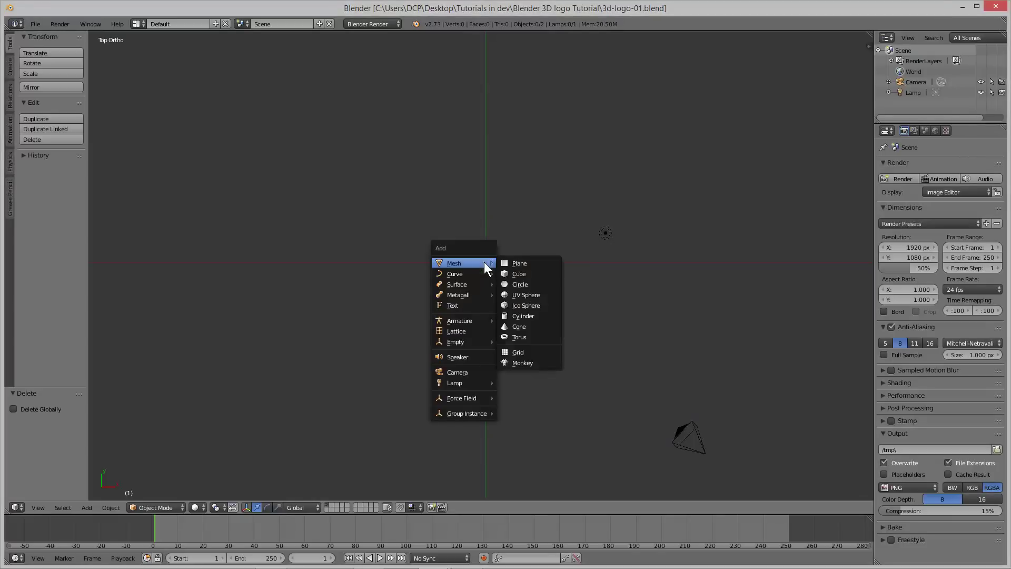
Add a Text object at the 3D cursor and switch it into Edit Mode via the mode menu.
click(448, 305)
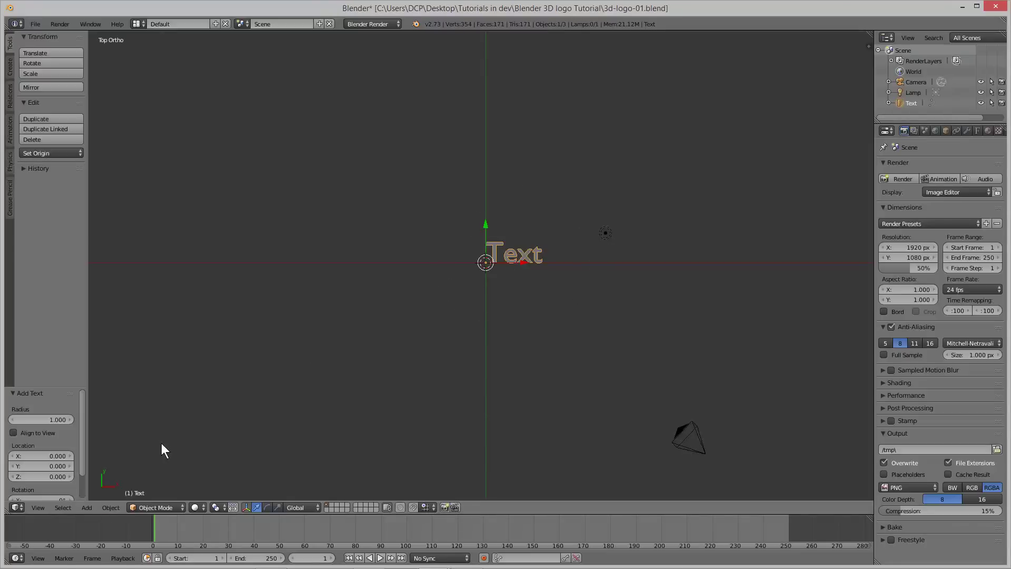
click(163, 507)
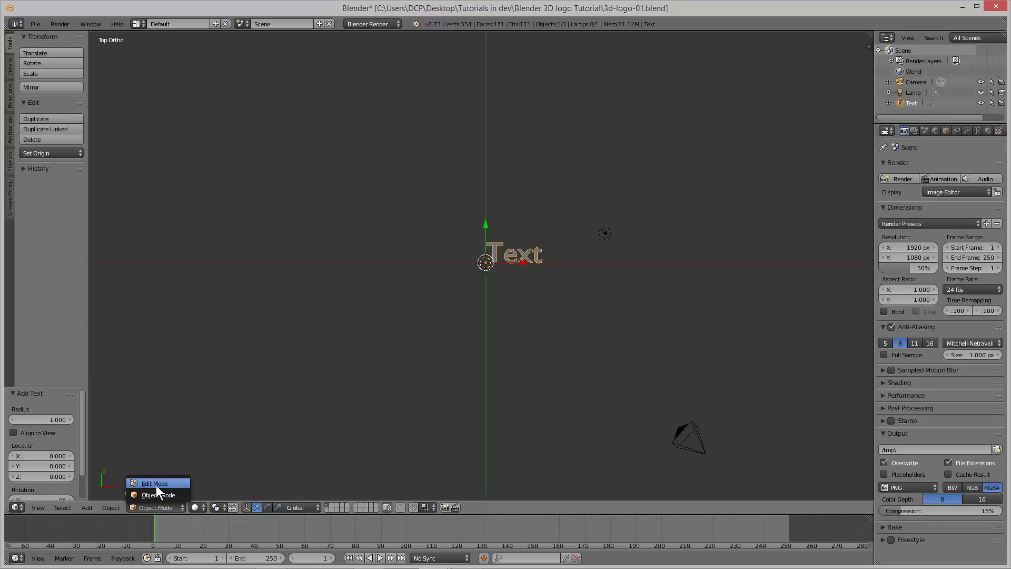
click(156, 485)
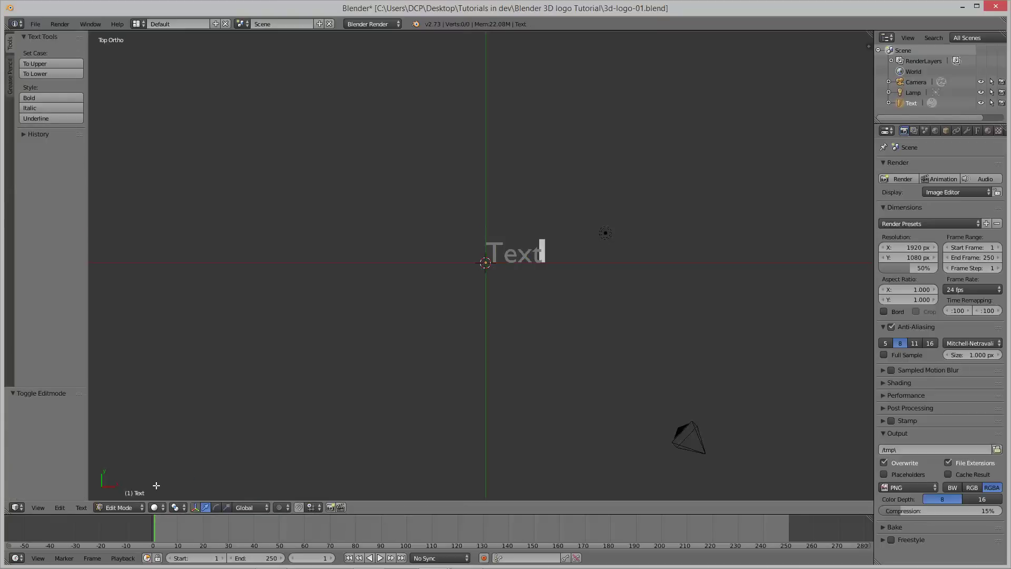
Return the text to Object Mode, then toggle Edit Mode on and off with Tab.
click(133, 506)
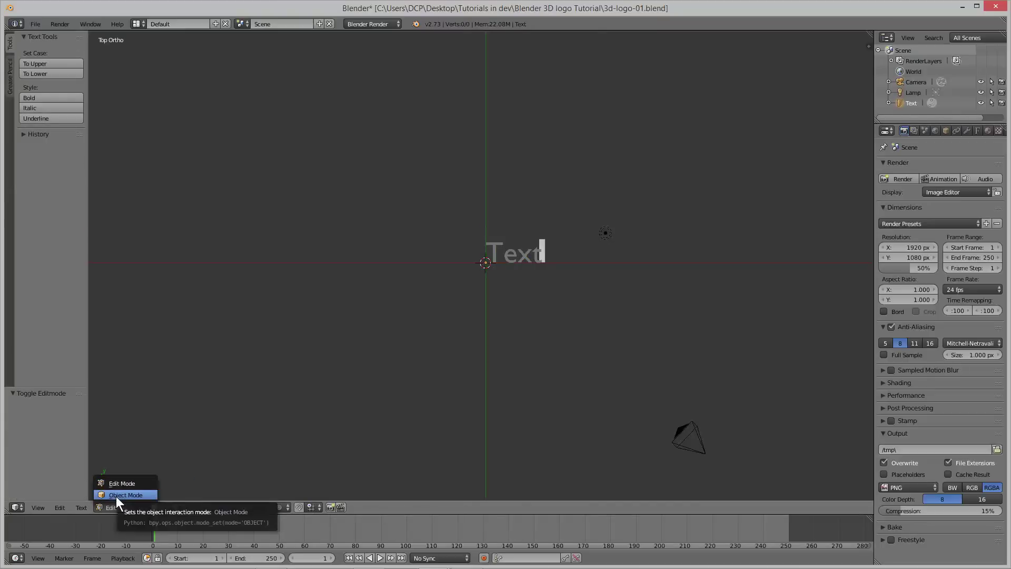
click(117, 496)
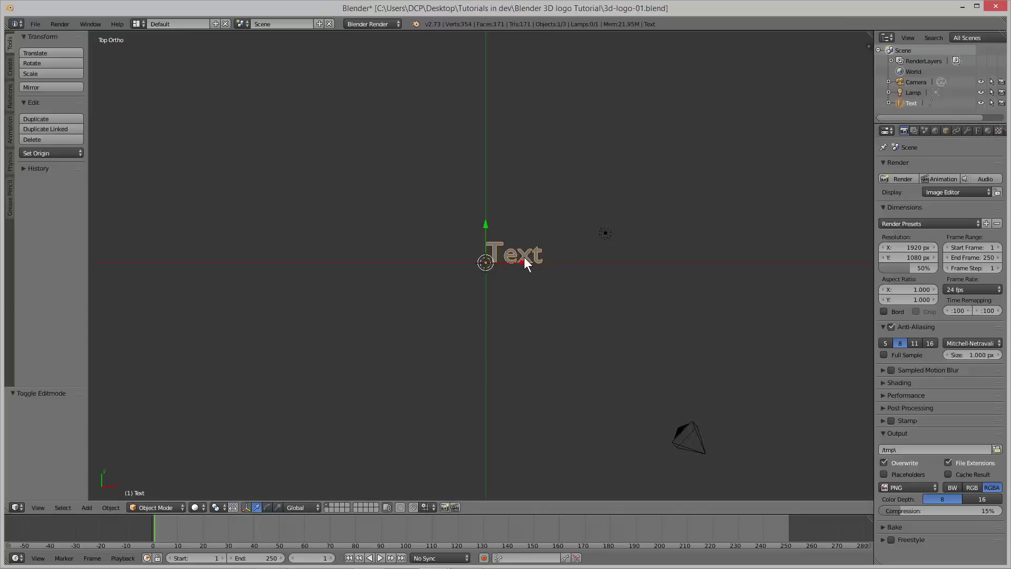
key(Tab)
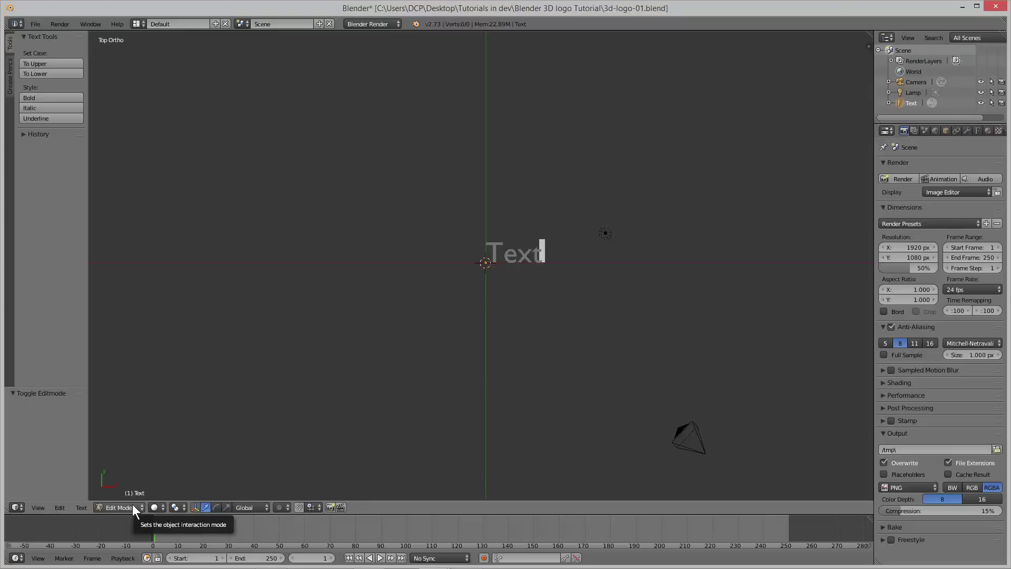
key(Tab)
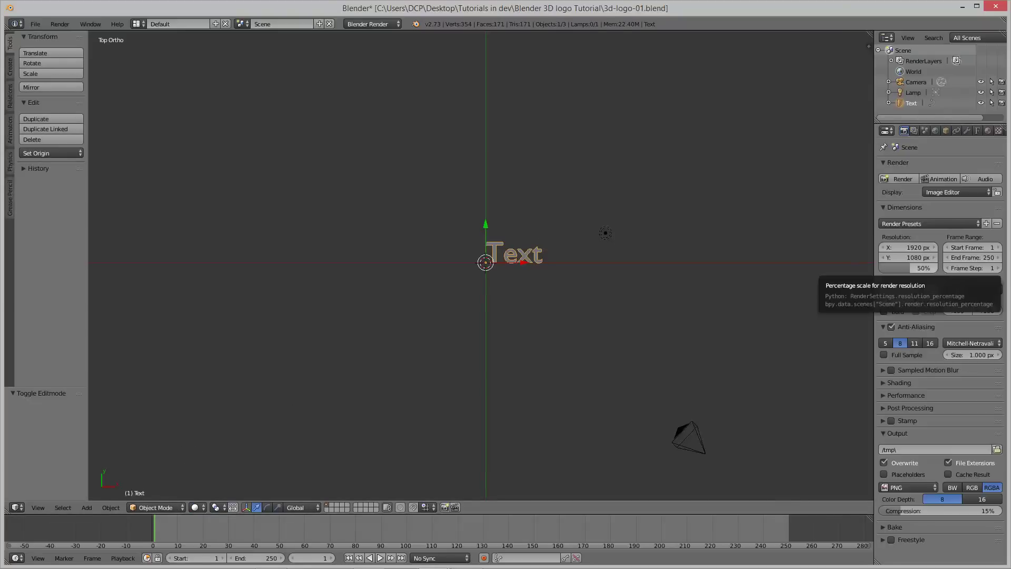
Highlight the Shift+A add-object and Tab Object/Edit mode notes, then move Notepad off screen.
key(alt+Tab)
drag(678, 248, 782, 249)
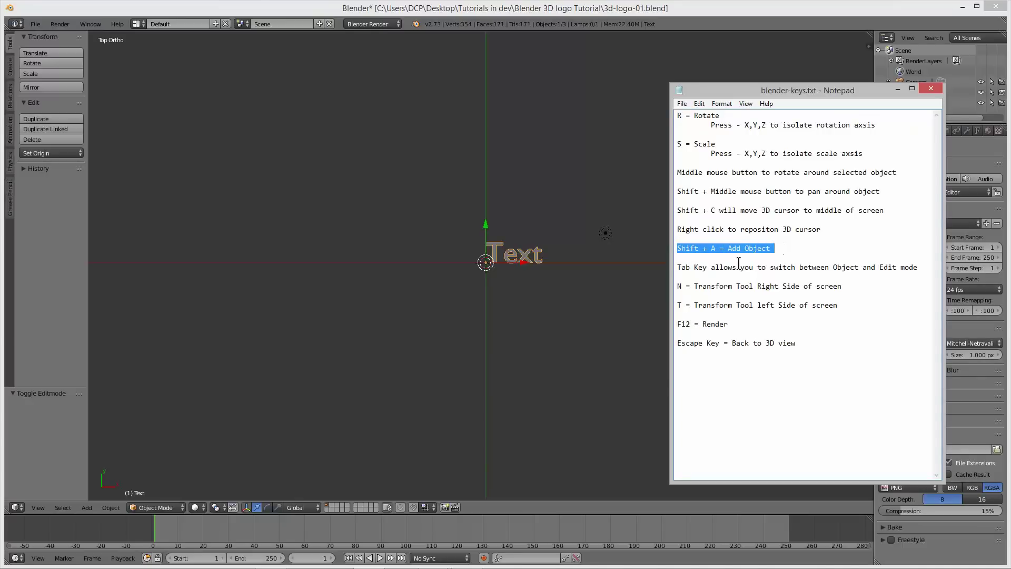
drag(677, 267, 926, 262)
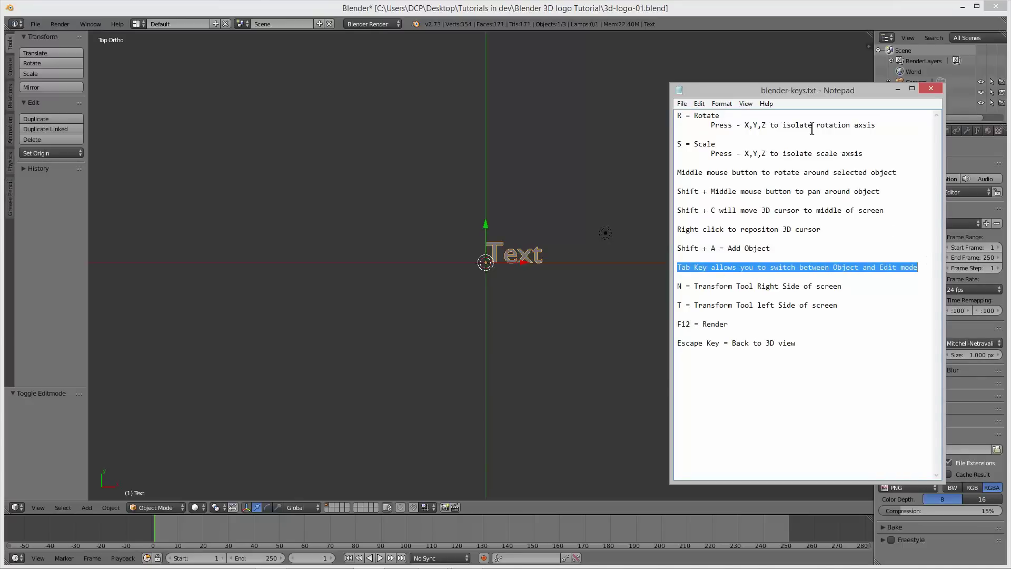
drag(788, 92, 1010, 95)
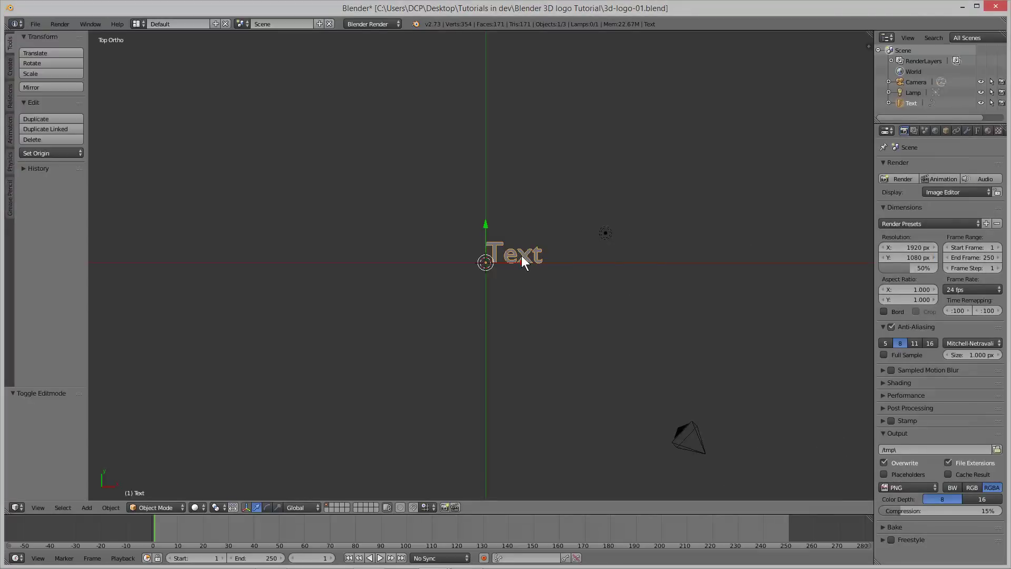
In Edit Mode, delete the word 'Text' and type DCPWEB, then return to Object Mode.
key(Tab)
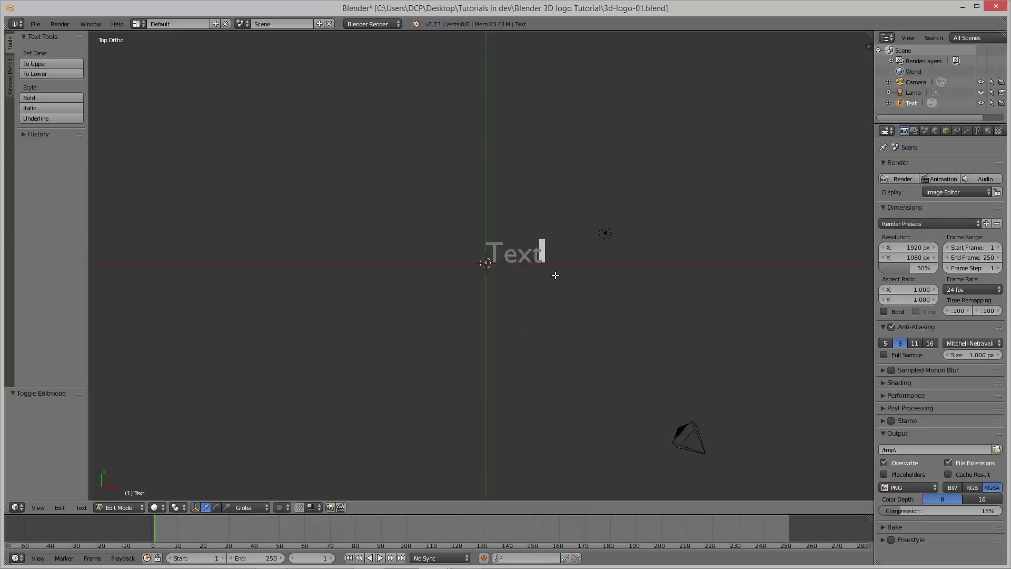
key(BackSpace)
key(BackSpace)
key(BackSpace)
key(BackSpace)
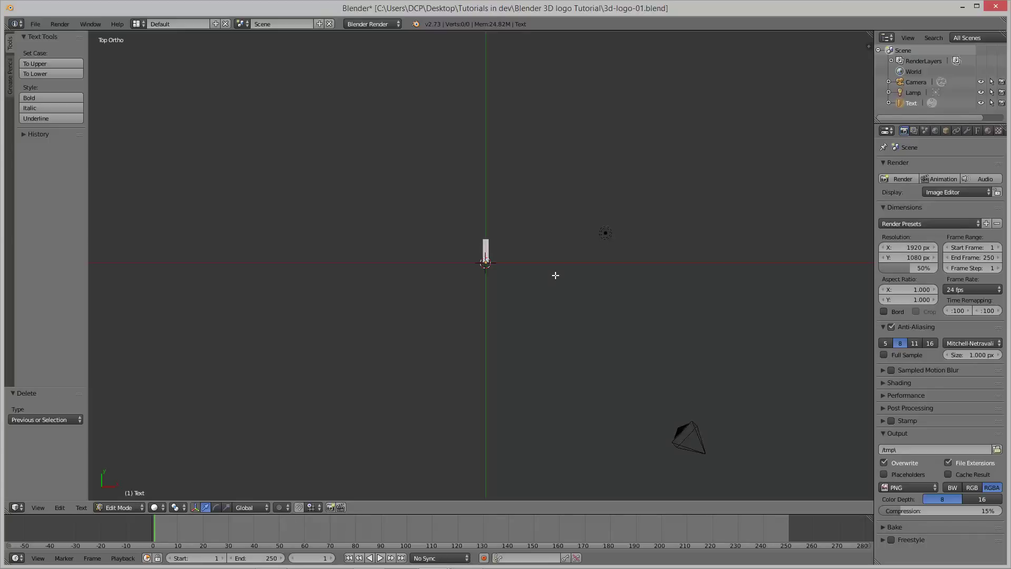
text(DCP)
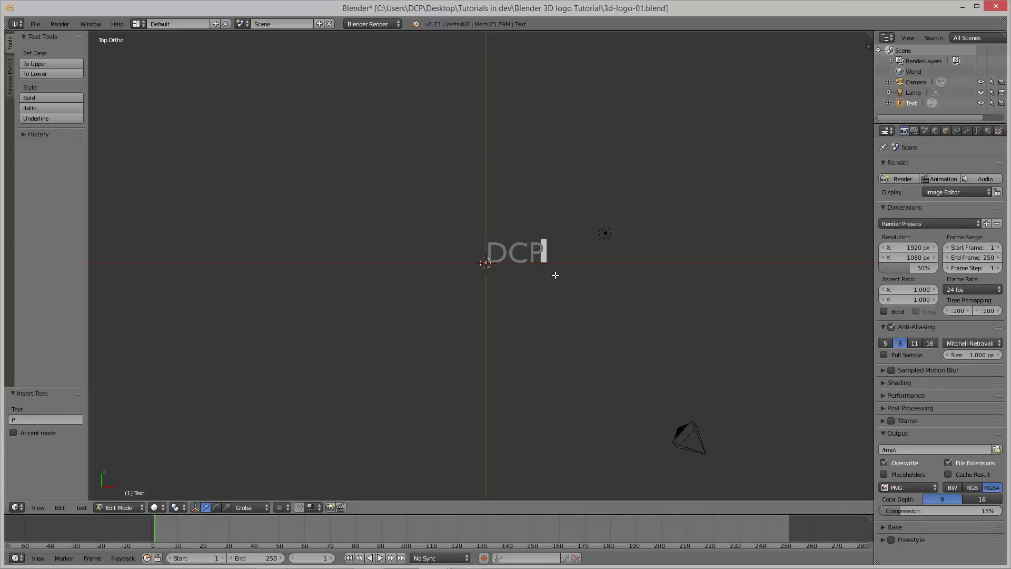
text(WEB)
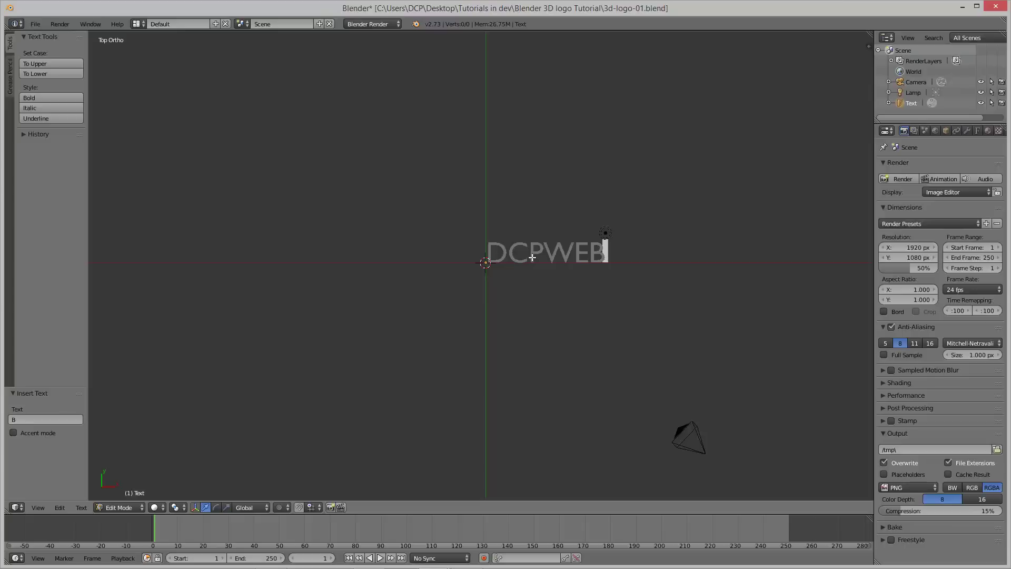
key(Tab)
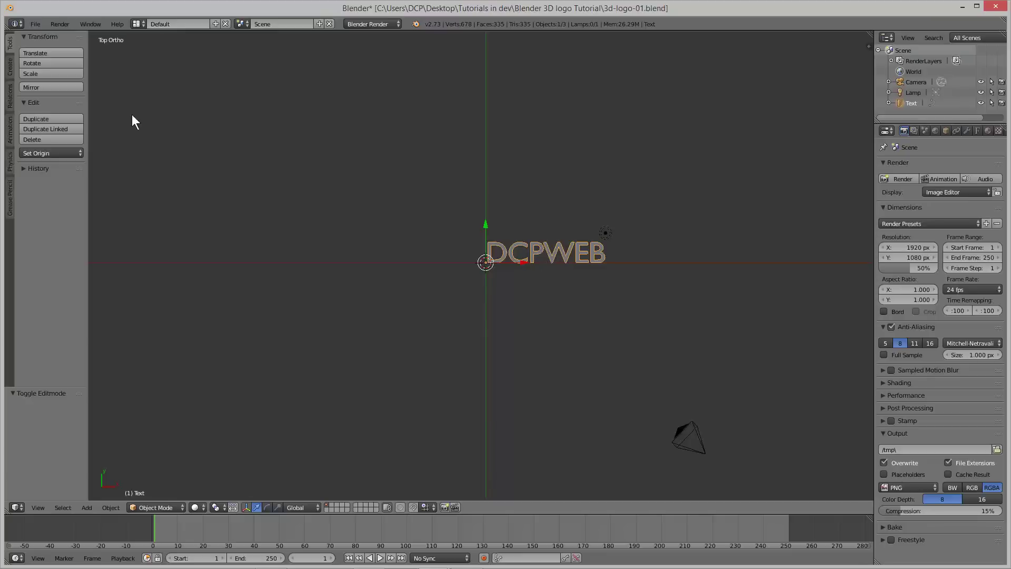
click(32, 24)
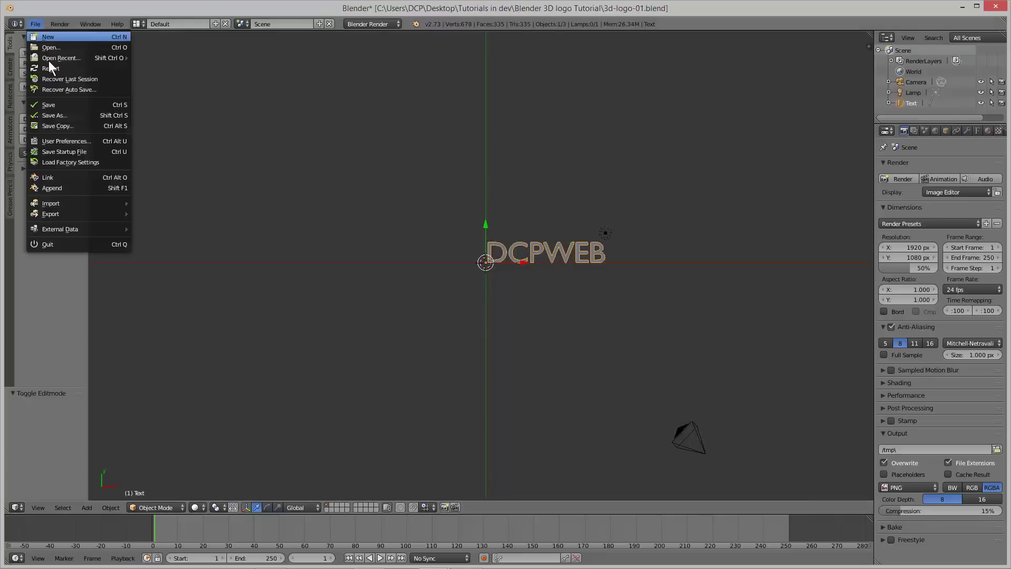
Save the blend file, then zoom and pan around the DCPWEB text.
click(58, 103)
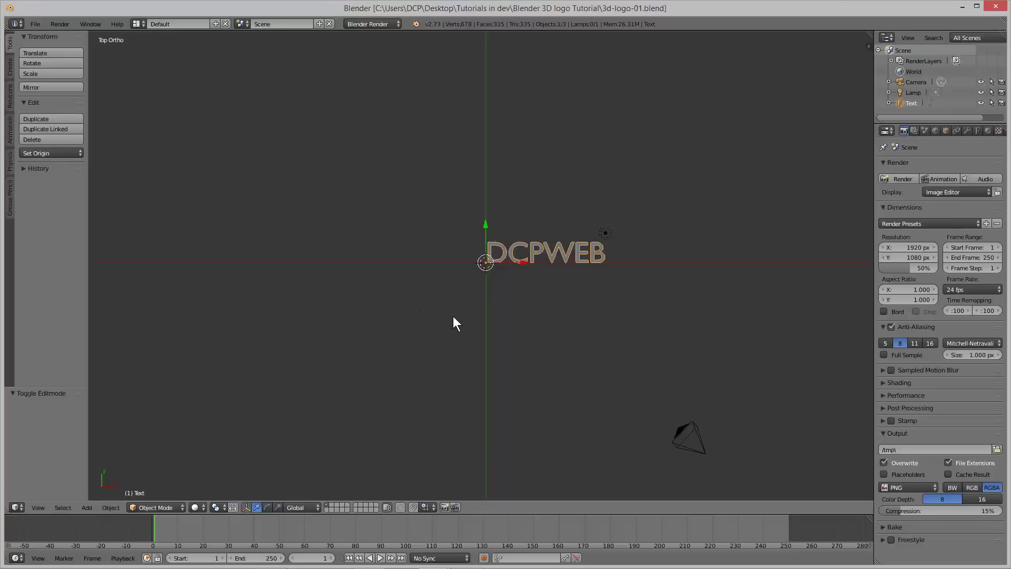
scroll(453, 315, up, 3)
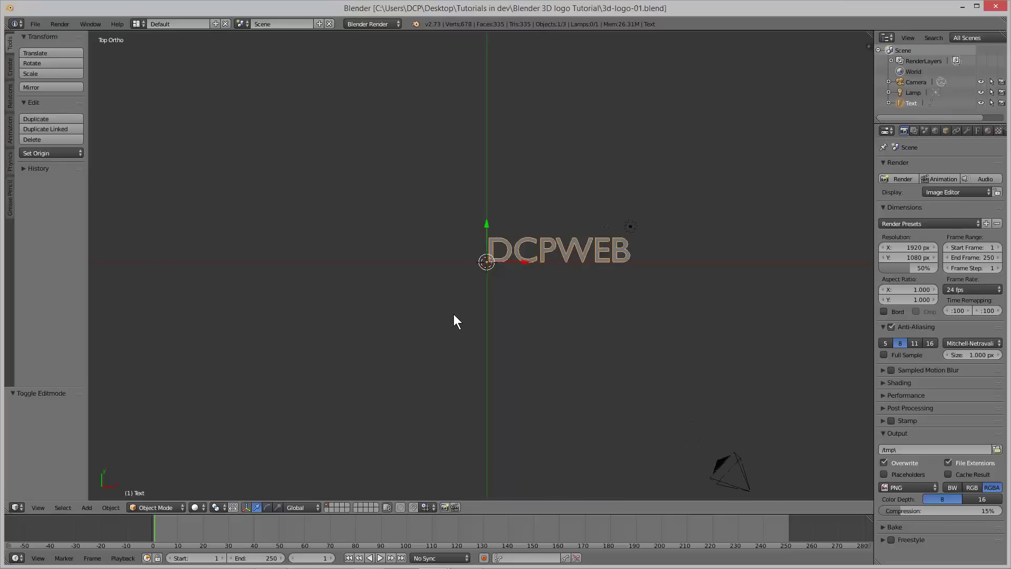
scroll(454, 315, up, 1)
scroll(454, 314, down, 2)
scroll(454, 315, up, 2)
scroll(454, 315, up, 1)
scroll(454, 315, down, 4)
scroll(454, 314, down, 1)
scroll(454, 314, up, 3)
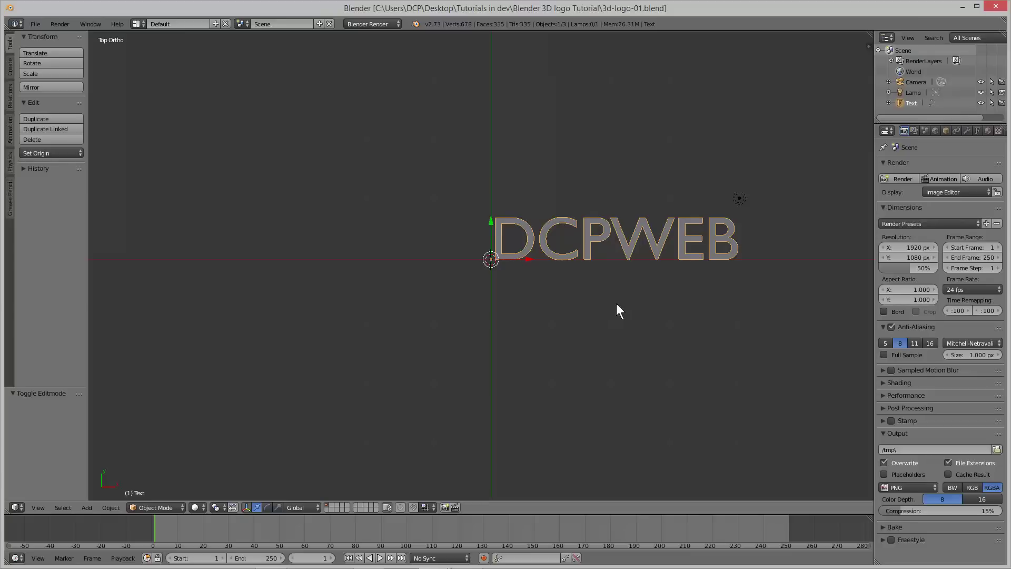
mouse_move(617, 304)
shift+middle_down()
mouse_move(535, 328)
mouse_move(602, 318)
shift+middle_up()
scroll(602, 318, up, 1)
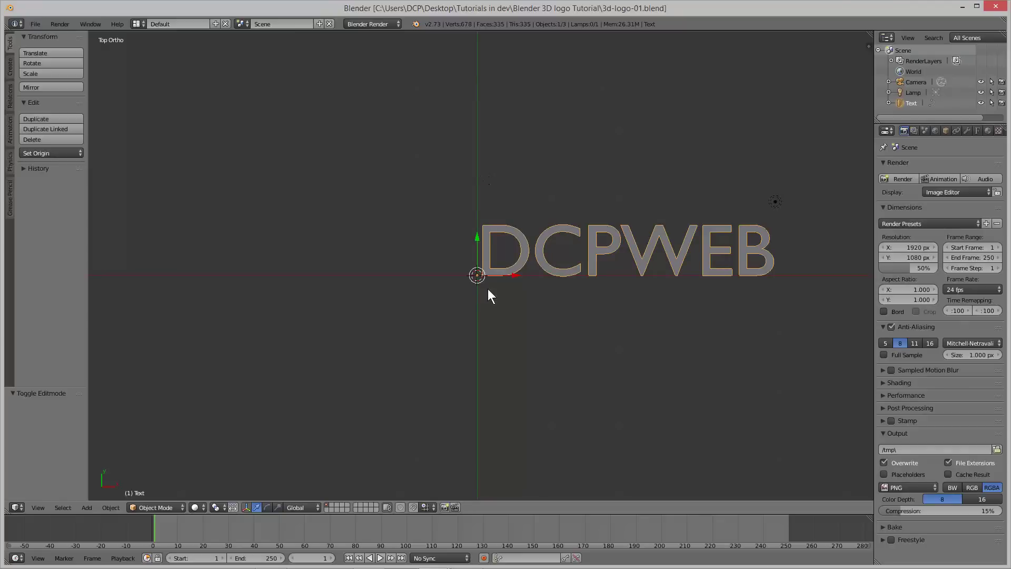
scroll(514, 295, down, 1)
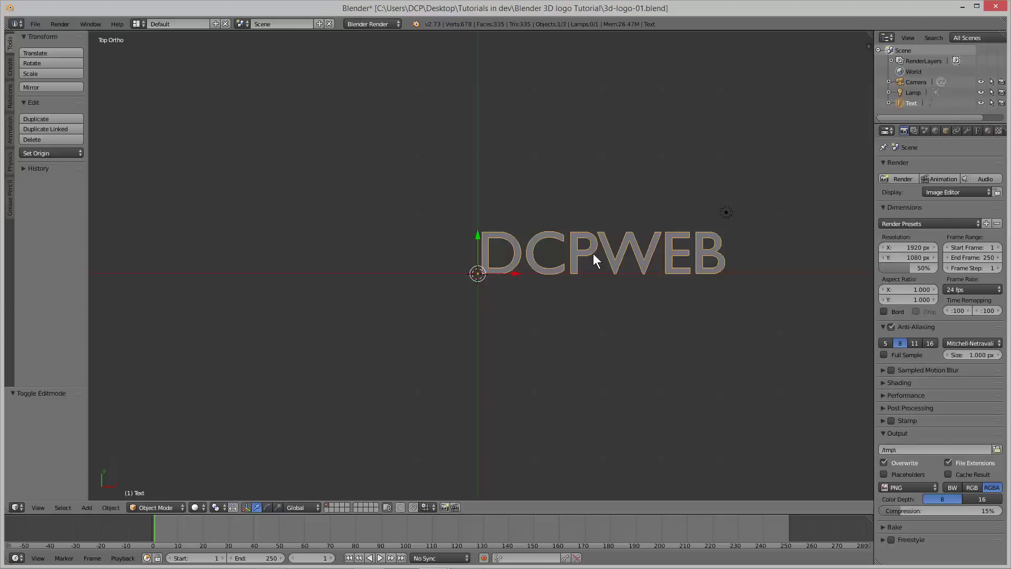
Centre the DCPWEB text on the 3D cursor and set its origin to the 3D cursor.
key(g)
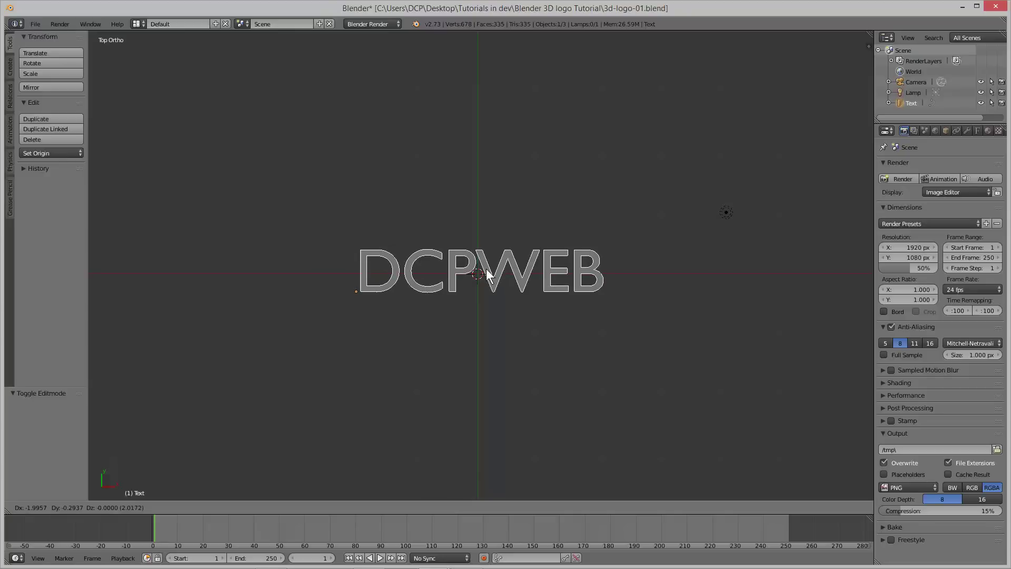
click(486, 269)
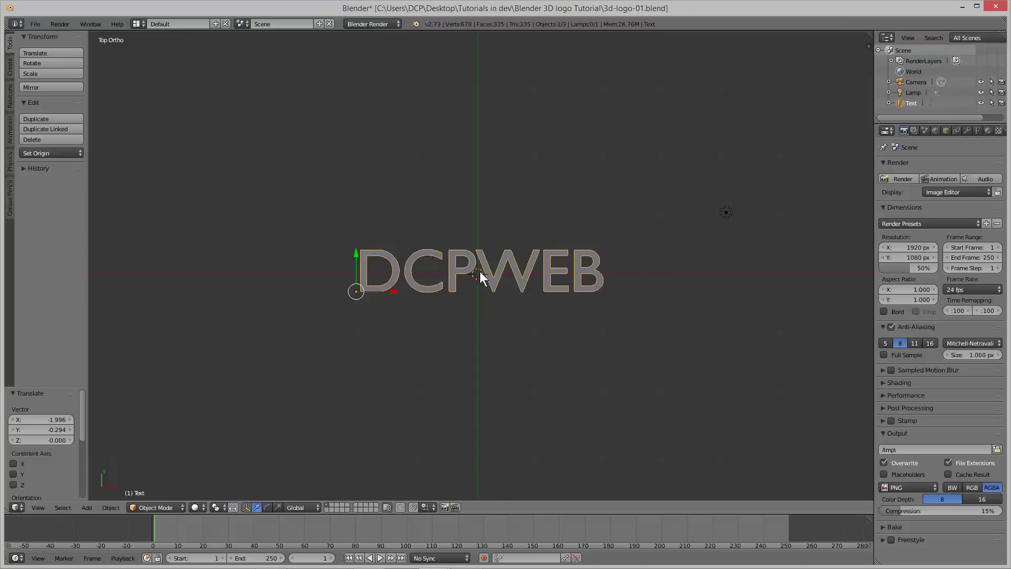
click(112, 507)
mouse_move(147, 458)
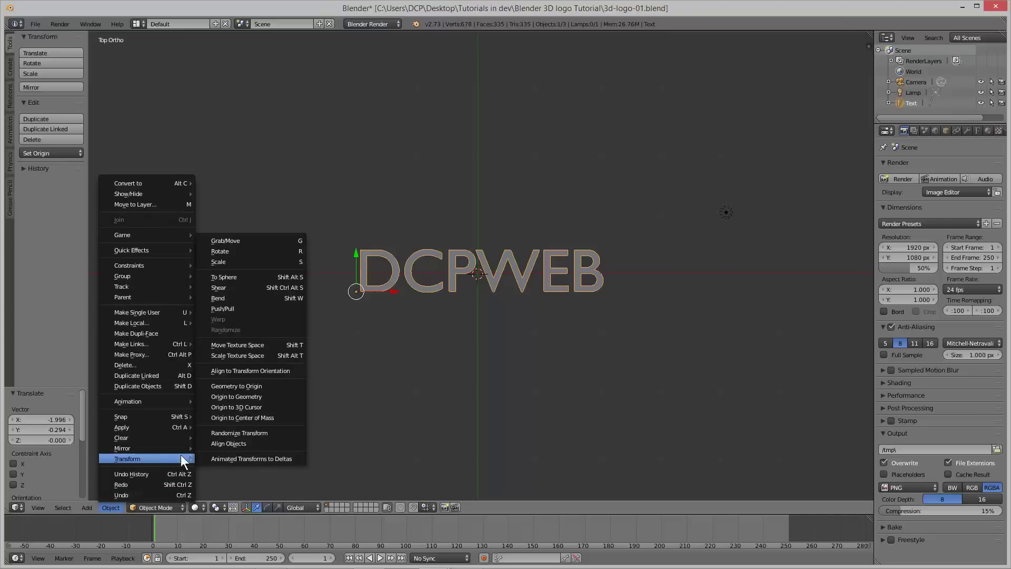
click(242, 406)
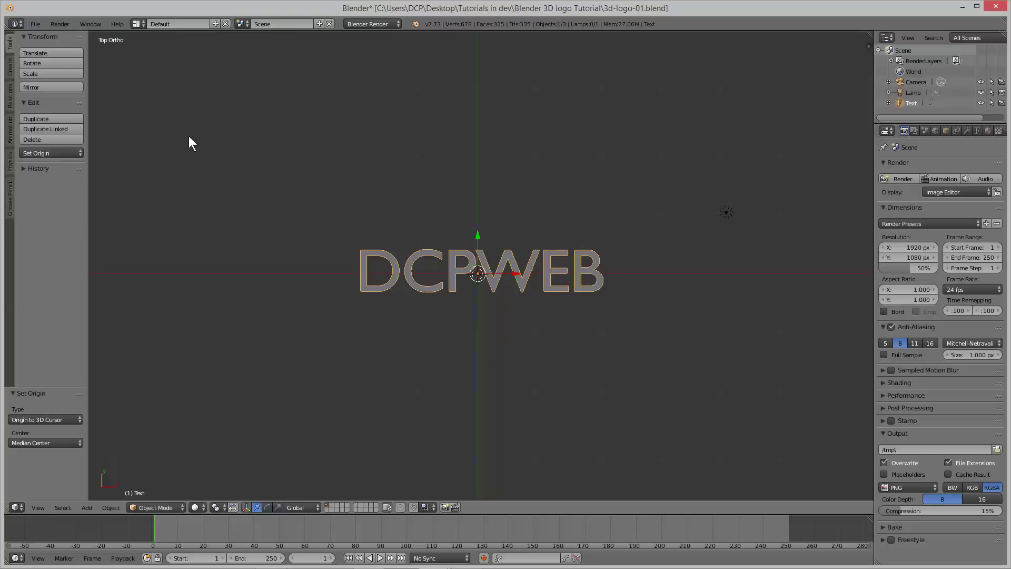
Save the blend file and switch over to Firefox.
click(34, 24)
click(46, 103)
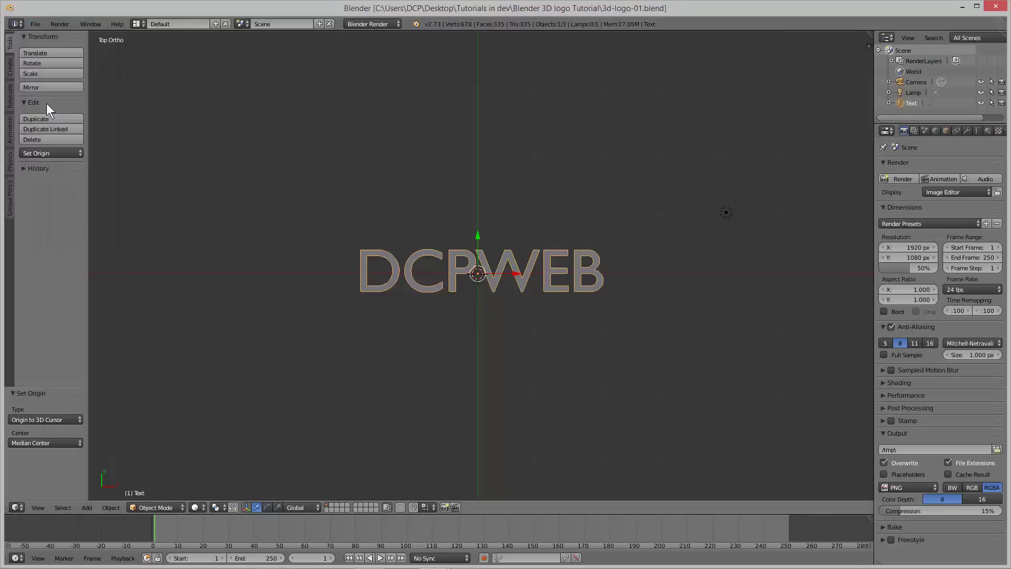
click(277, 498)
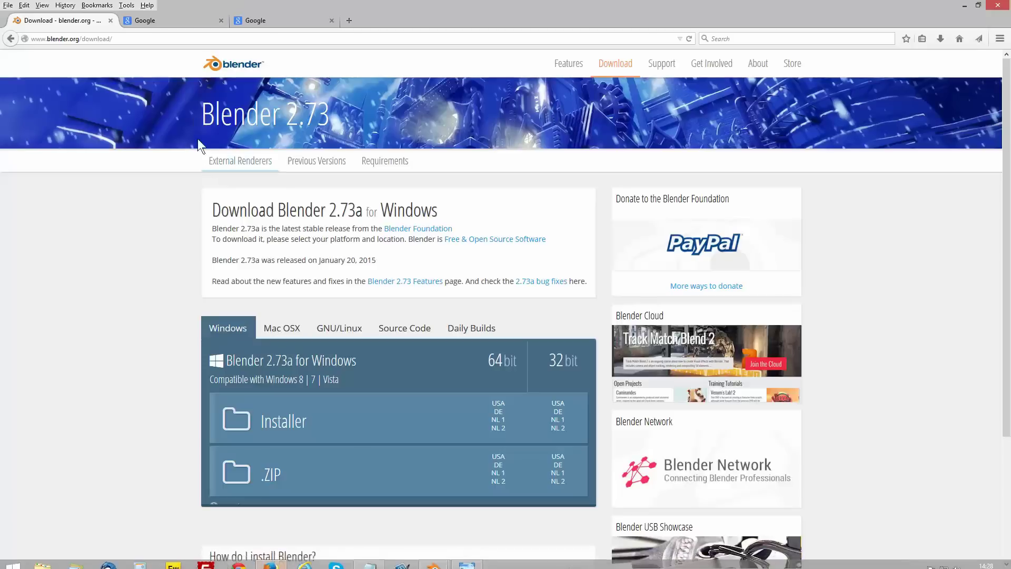
Search Google for 'free commercial fonts' and open hongkiat's '100 Must-have Free Fonts' article.
click(168, 21)
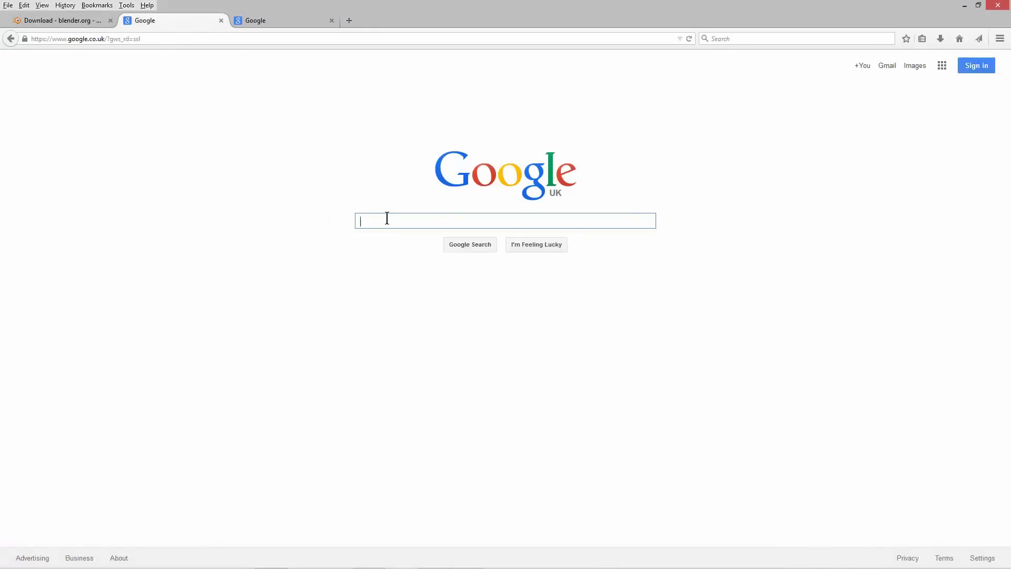
text(FREE C)
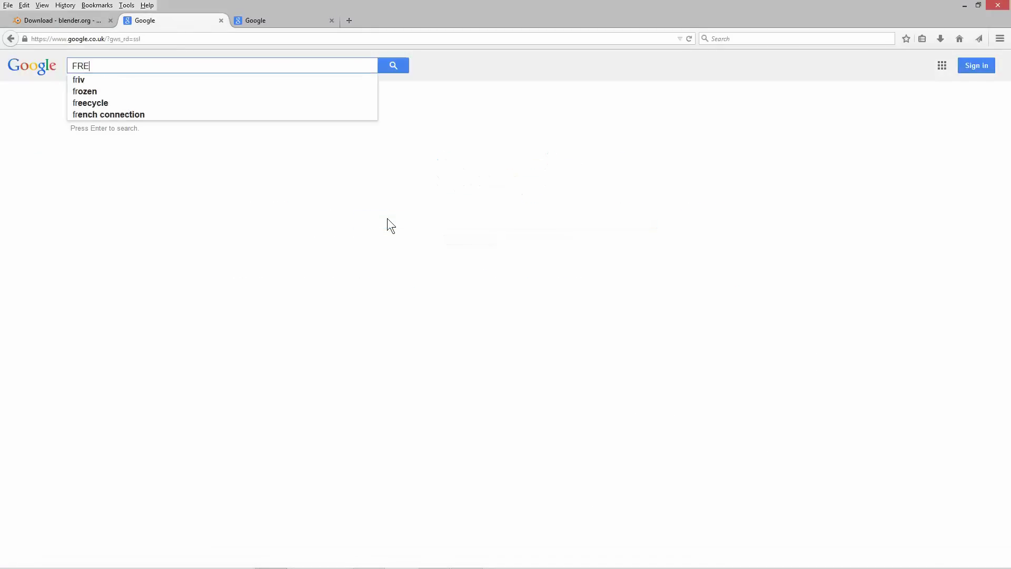
key(BackSpace)
key(BackSpace)
key(BackSpace)
key(BackSpace)
key(BackSpace)
key(BackSpace)
text(free )
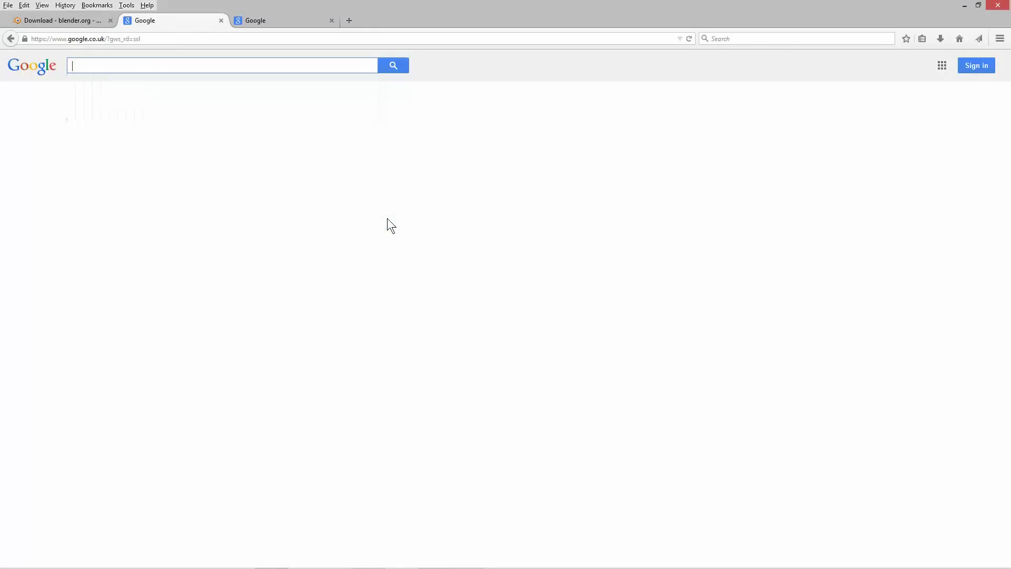
text(commec)
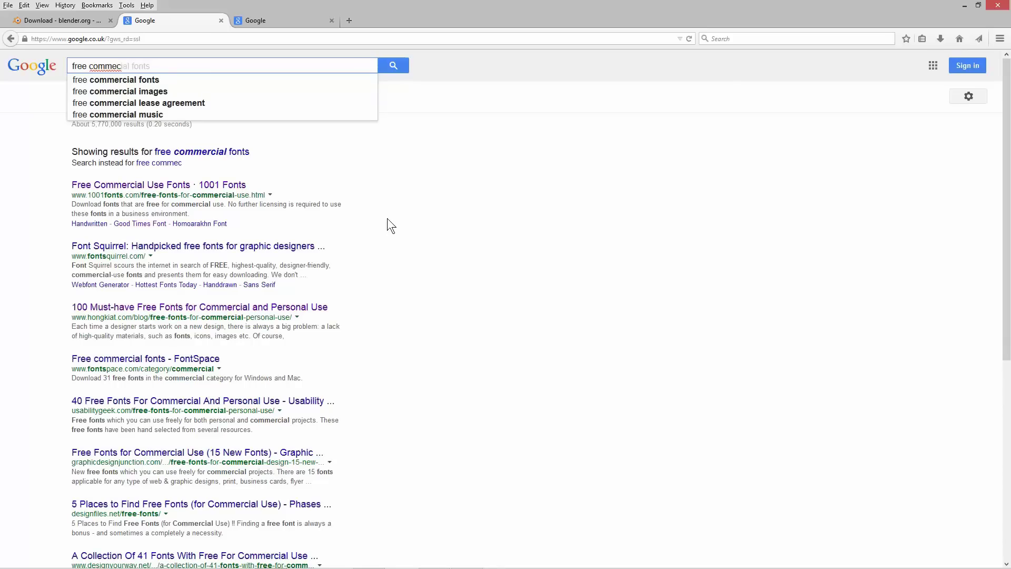
key(Tab)
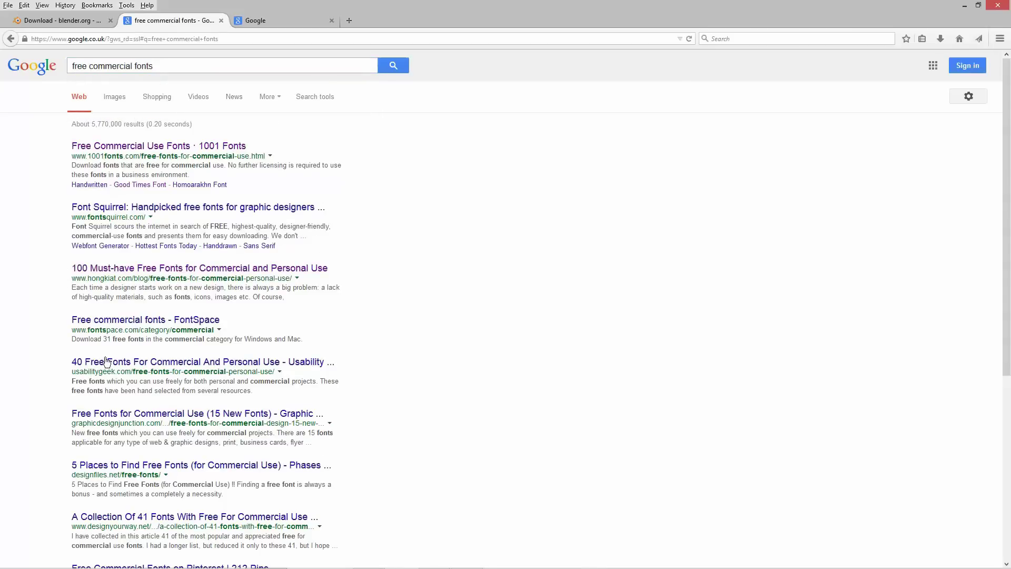
click(129, 269)
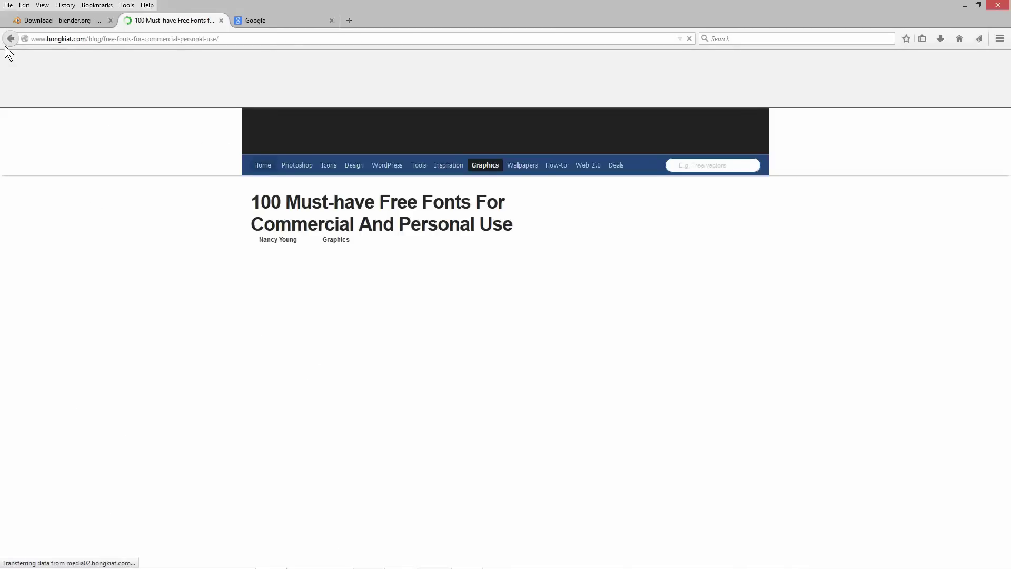
Scroll down the hongkiat free fonts article to entry 27, Spin Cycle.
scroll(235, 297, down, 20)
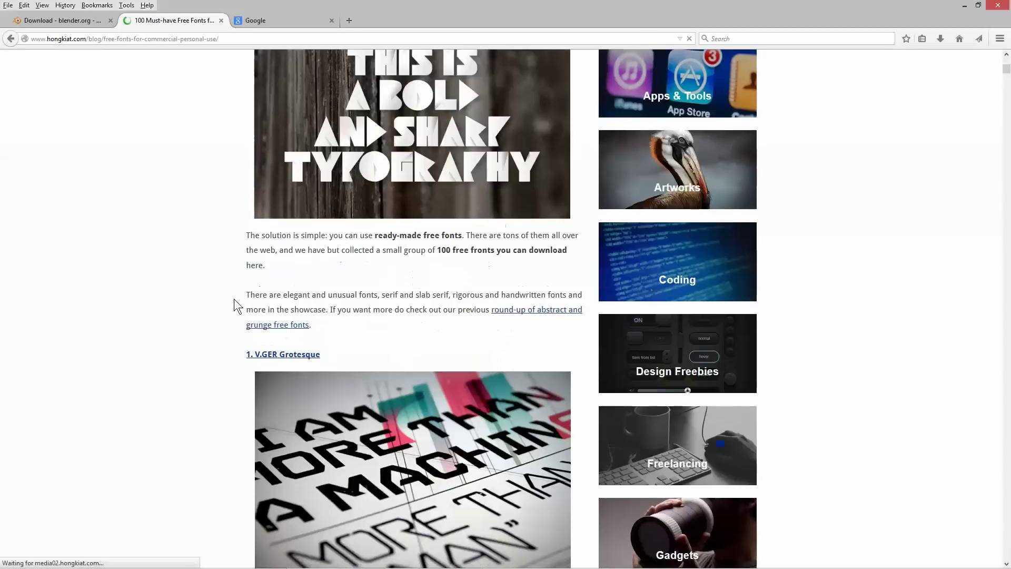
scroll(234, 296, down, 20)
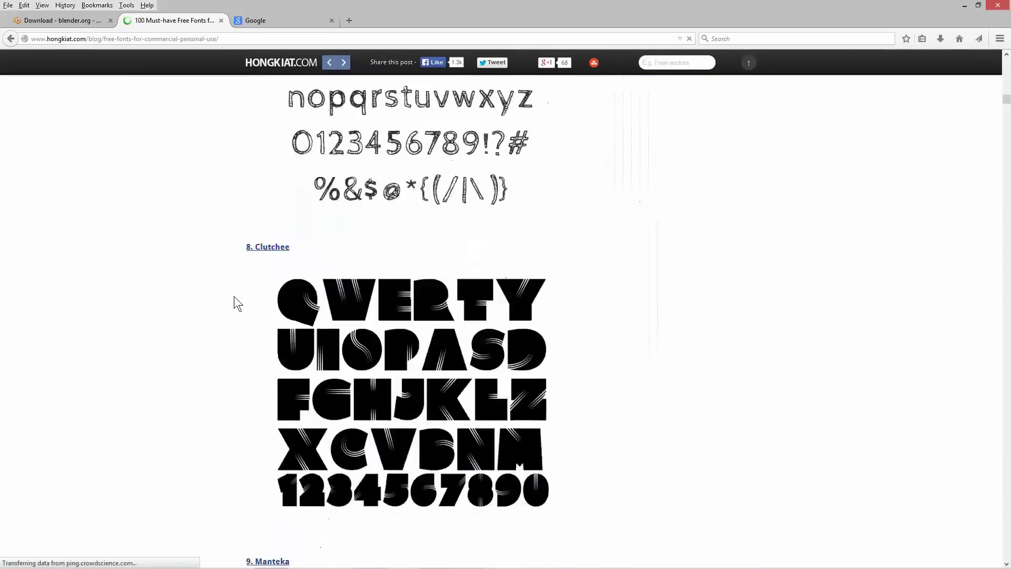
scroll(234, 293, down, 20)
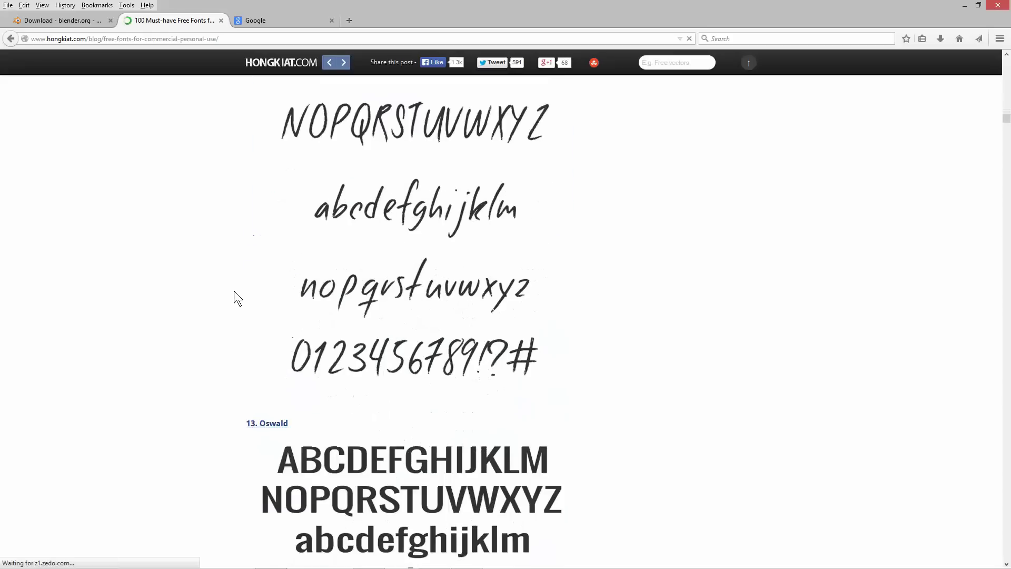
scroll(236, 290, down, 20)
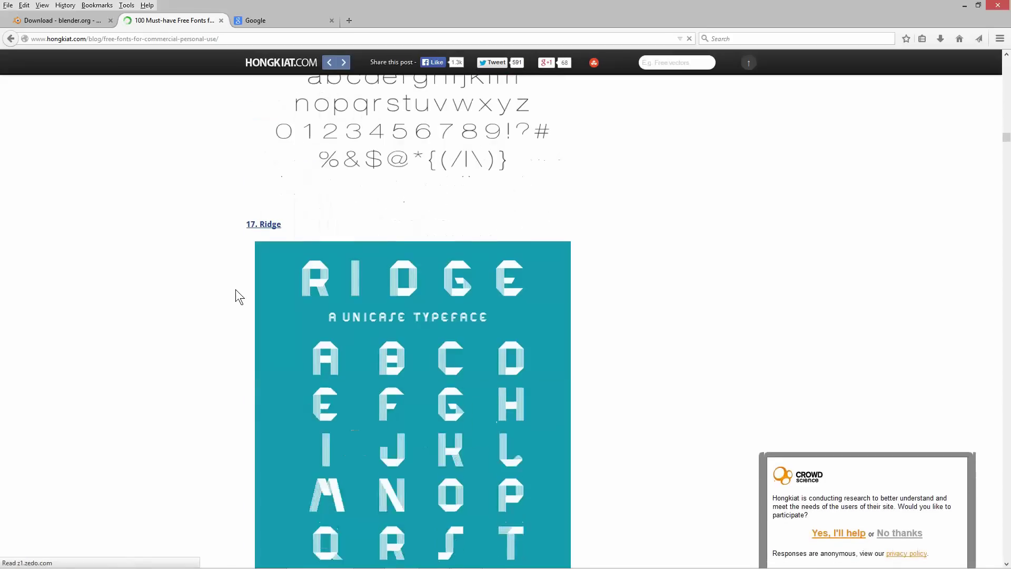
scroll(235, 289, down, 20)
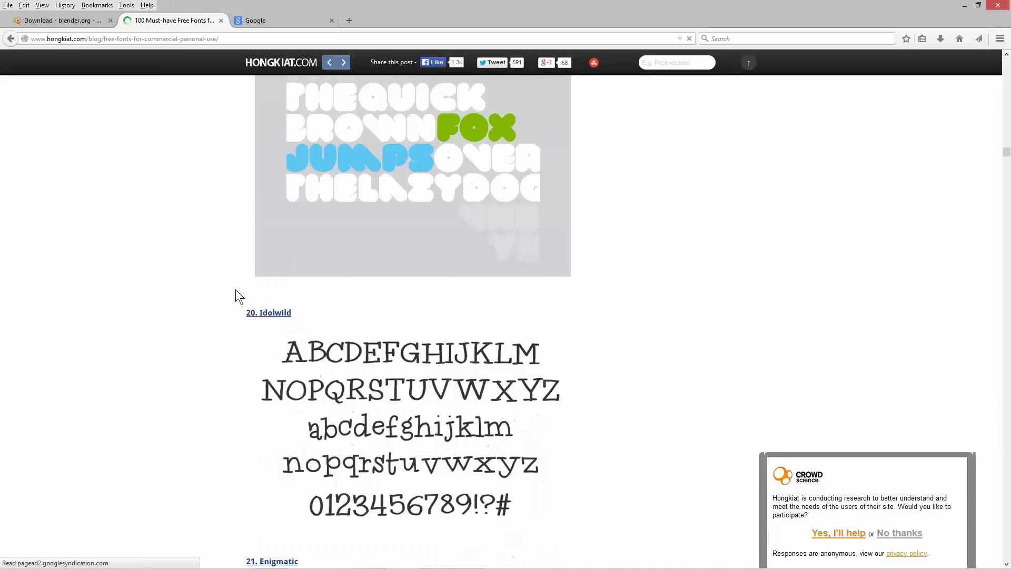
scroll(235, 289, down, 20)
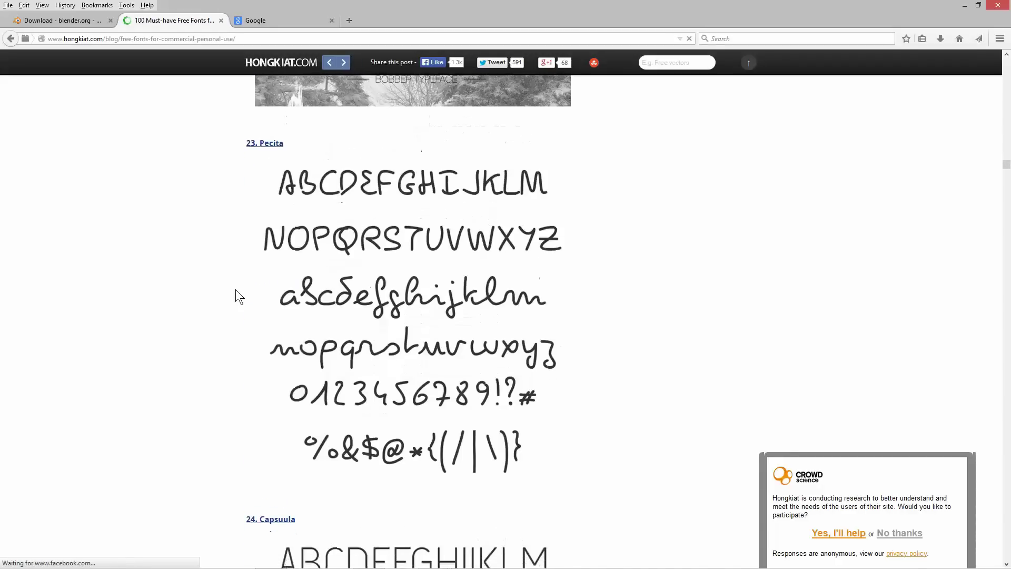
scroll(236, 289, down, 20)
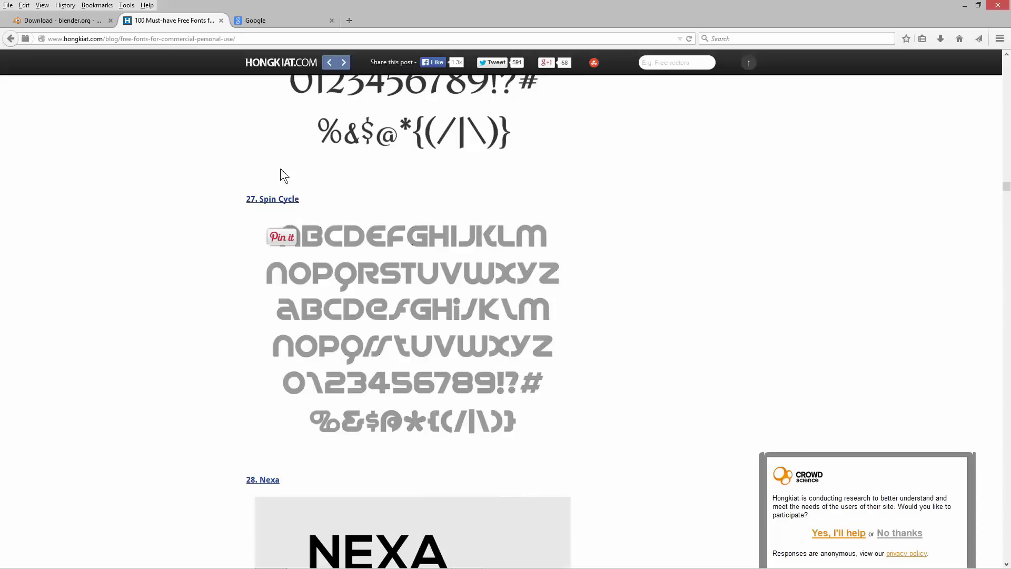
Save the Spin Cycle OTF zip from Font Squirrel, then minimise Firefox and Blender.
click(275, 200)
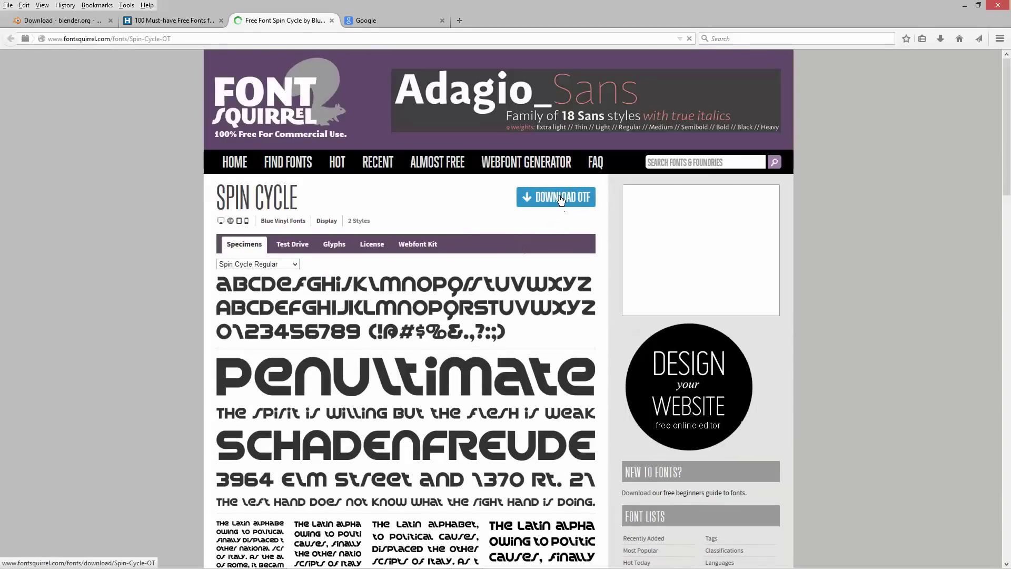
click(560, 198)
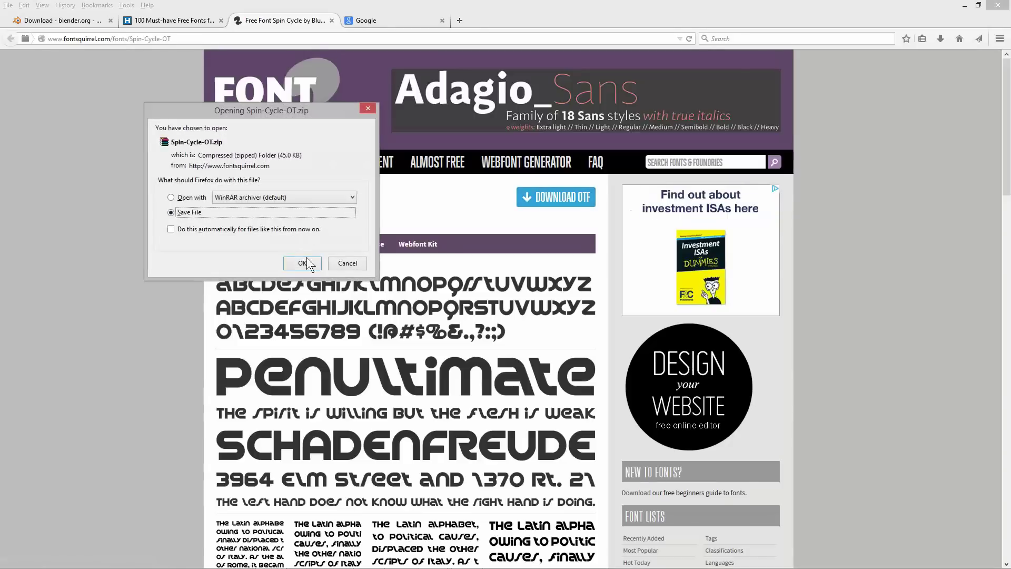
click(303, 263)
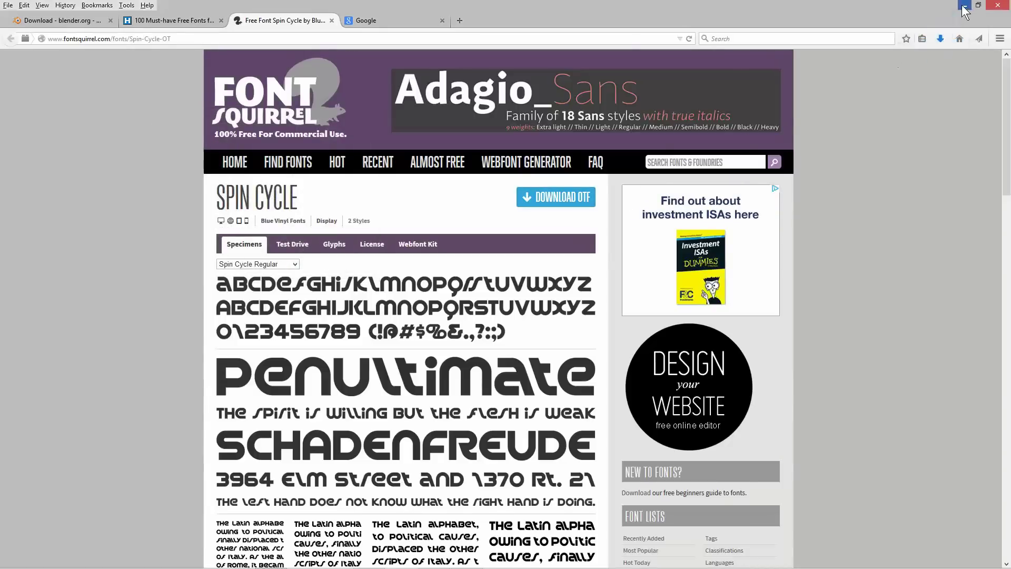
click(965, 7)
click(959, 5)
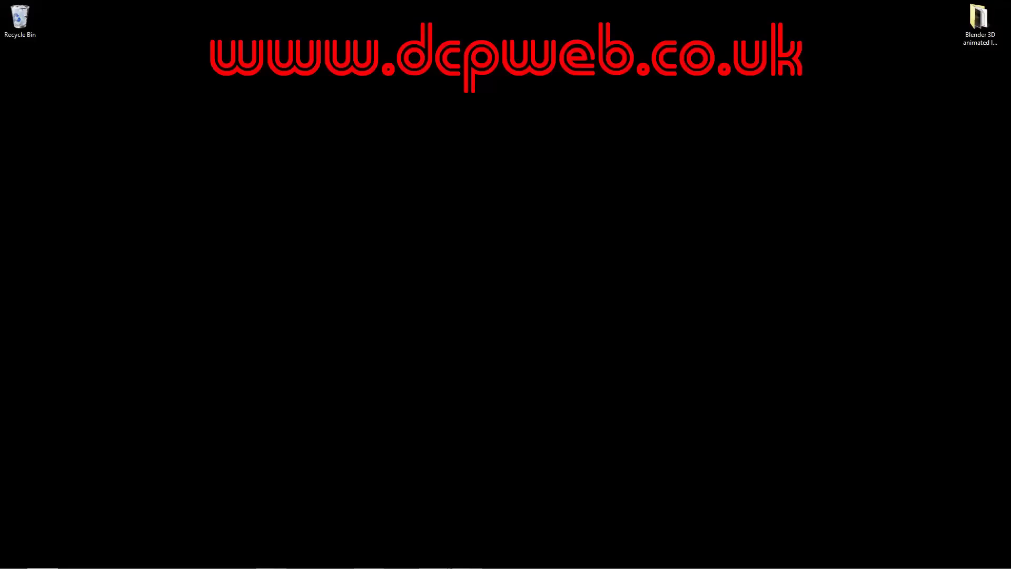
Open the Blender 3D animated logo tutorial folder and preview blender-keys.txt.
double_click(979, 21)
drag(990, 161, 888, 145)
click(769, 209)
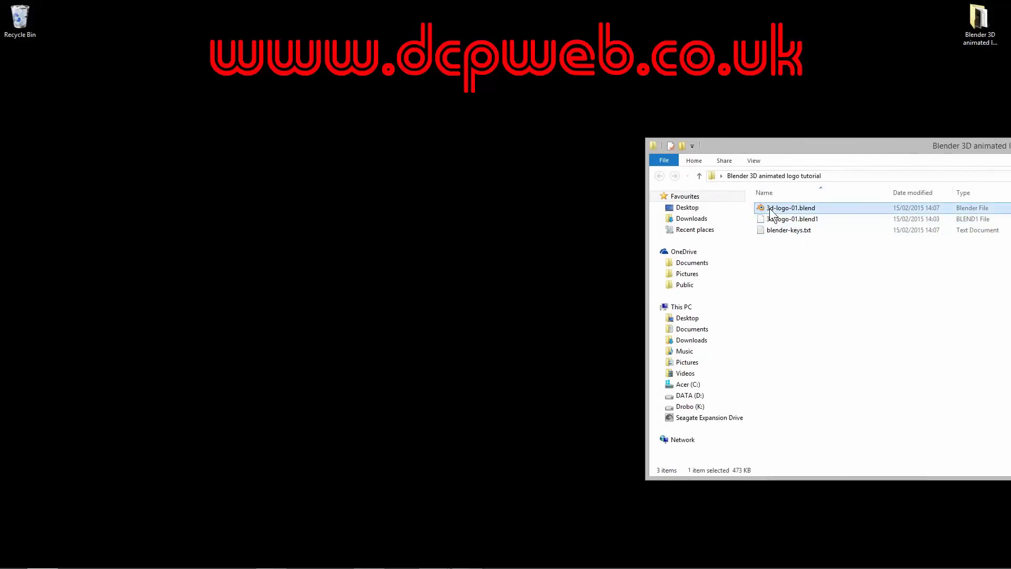
click(776, 230)
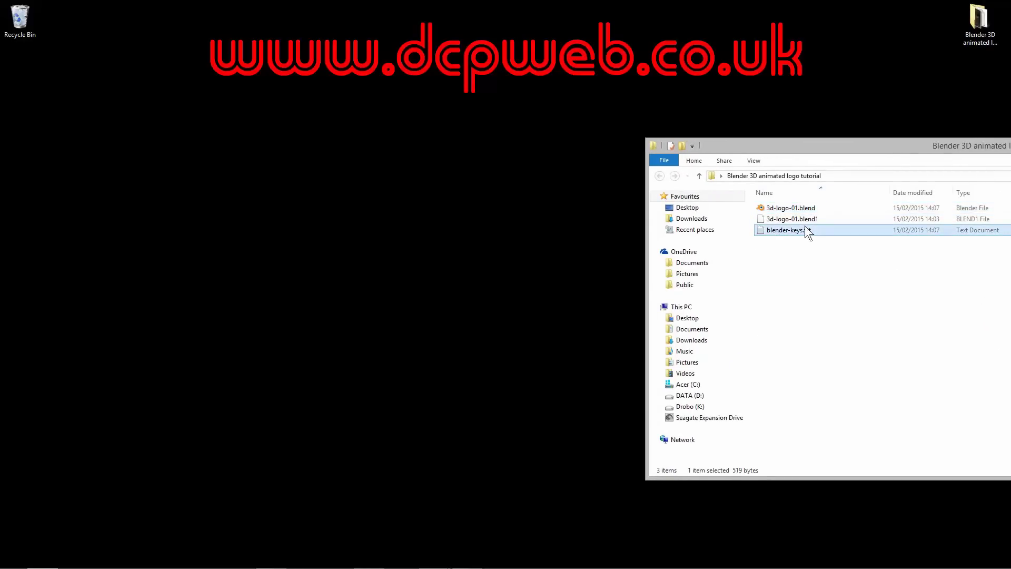
key(Return)
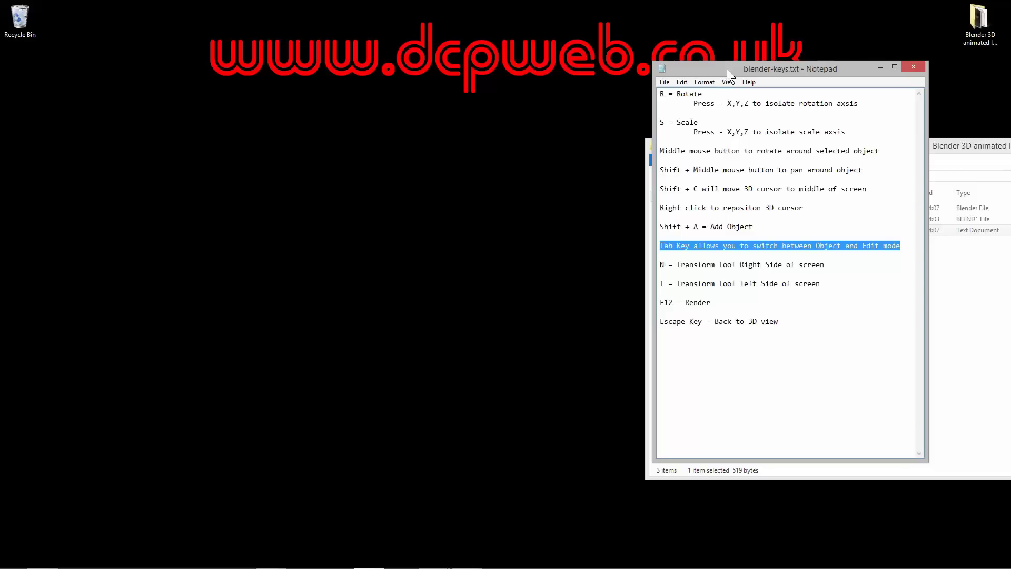
key(alt+F4)
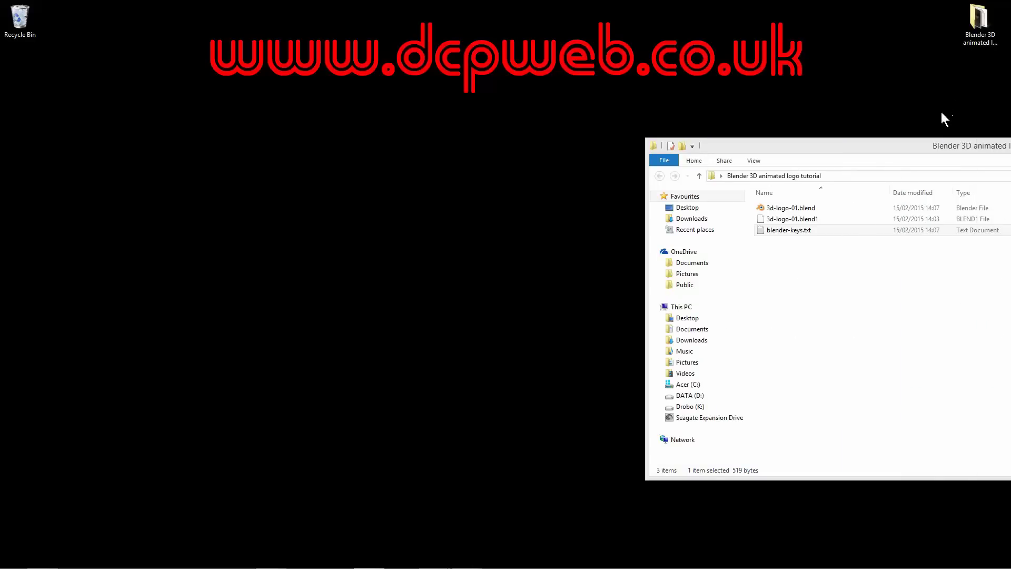
Add a new folder inside the tutorial folder.
drag(933, 143, 878, 146)
drag(749, 153, 826, 154)
right_click(791, 289)
mouse_move(896, 425)
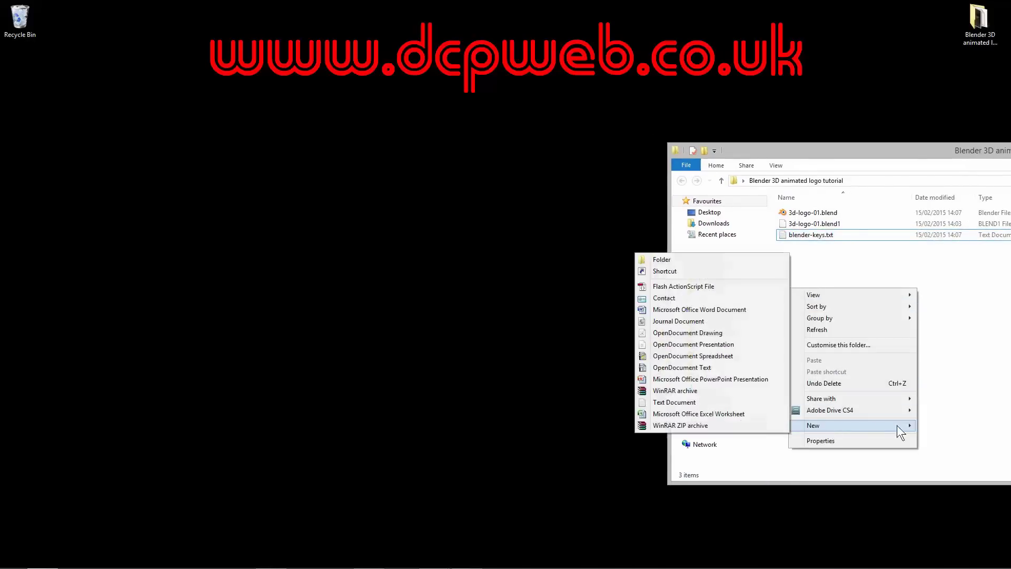
click(708, 260)
Name the folder Font, open it, and copy Spin-Cycle-OT.zip into it from Firefox's downloads.
text(Font)
key(Return)
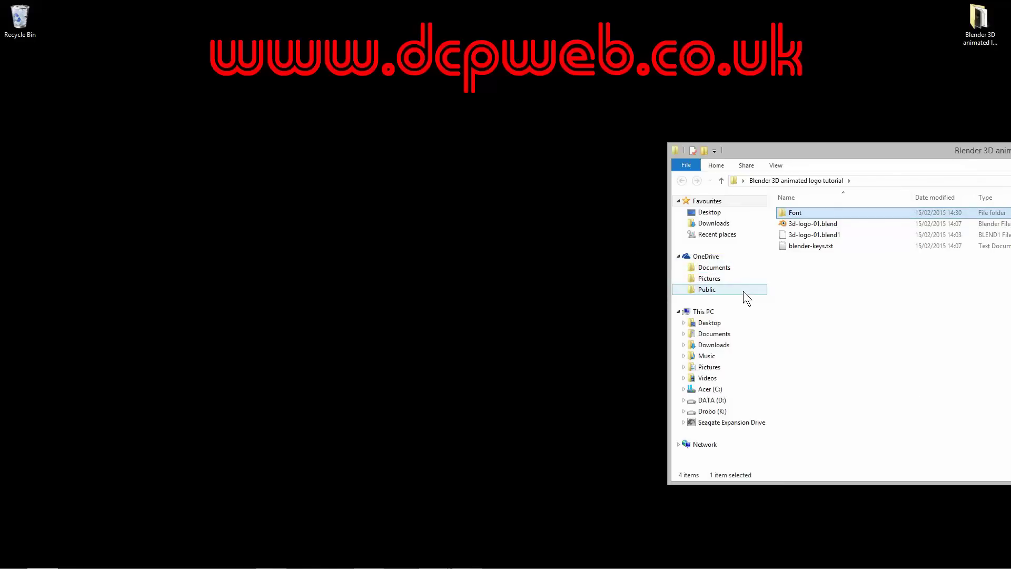
key(Return)
click(273, 558)
drag(702, 2, 3, 78)
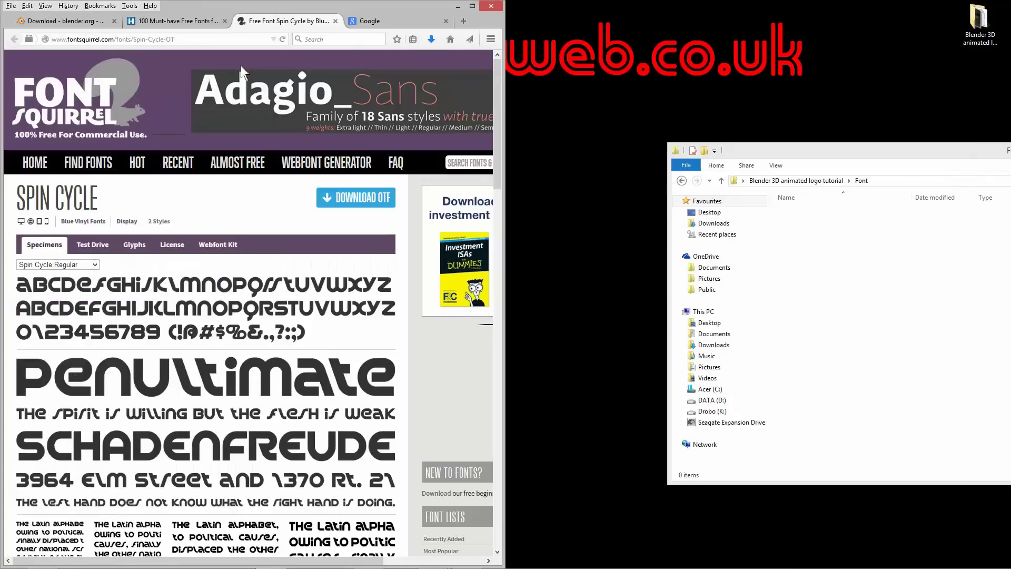
click(431, 39)
drag(309, 80, 858, 253)
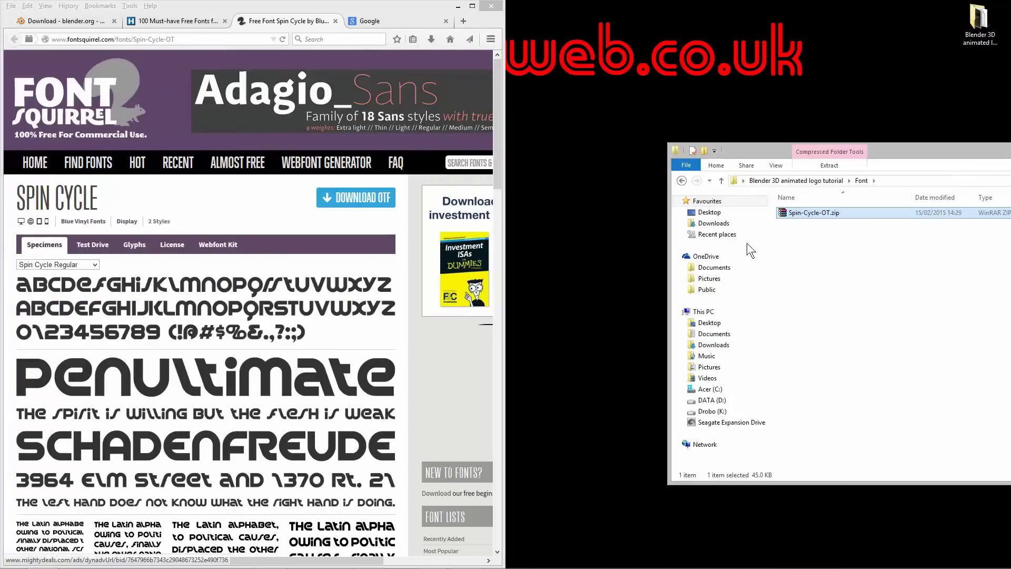
Extract Spin-Cycle-OT.zip here with 7-Zip, adding the license and two .otf fonts.
right_click(813, 213)
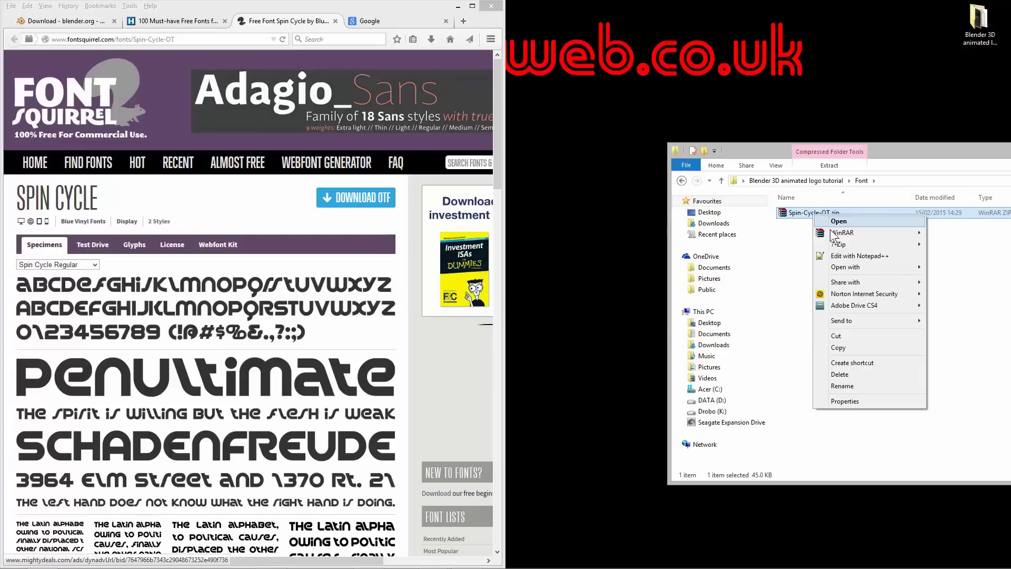
mouse_move(842, 232)
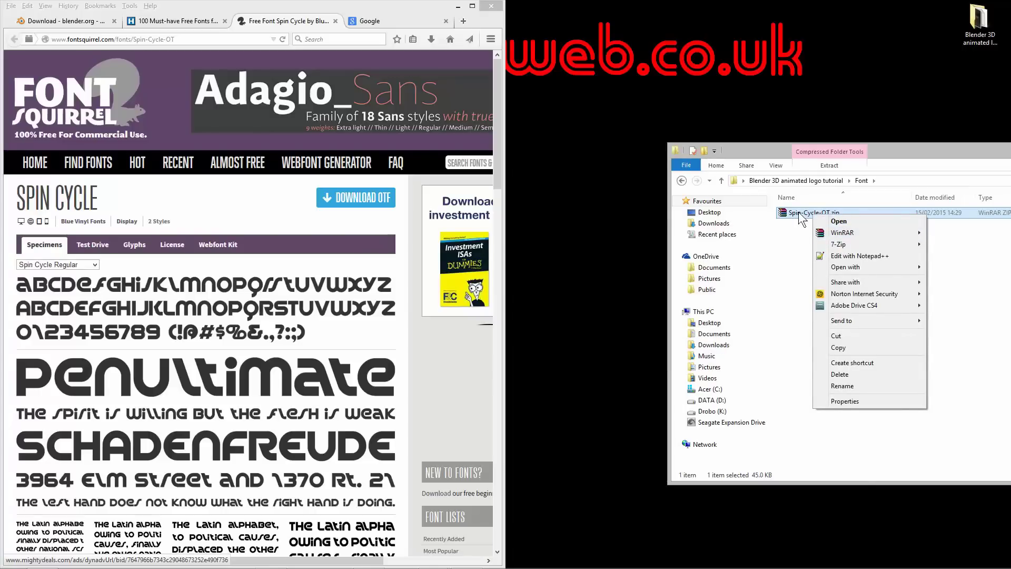
click(804, 245)
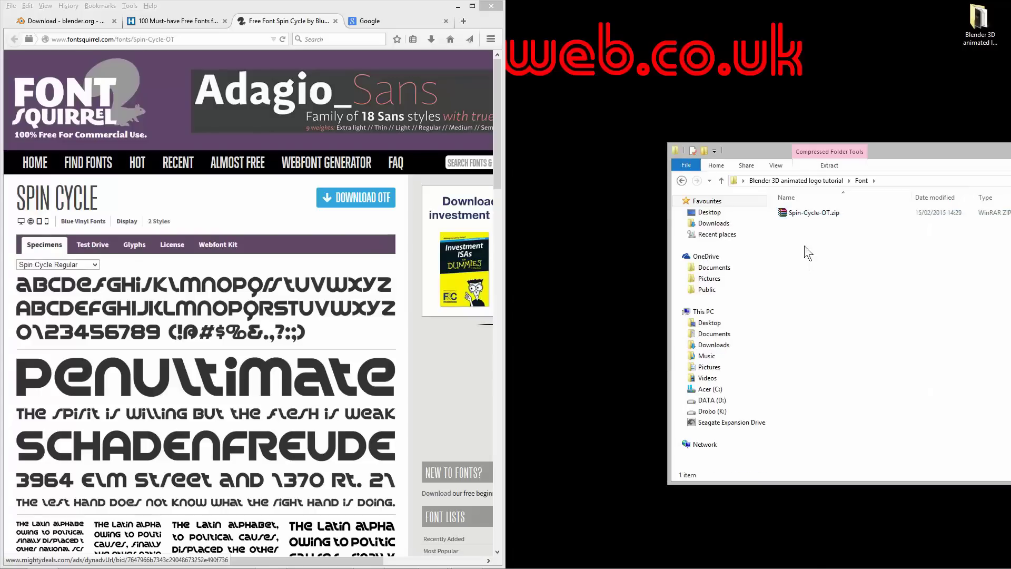
right_click(811, 212)
mouse_move(848, 242)
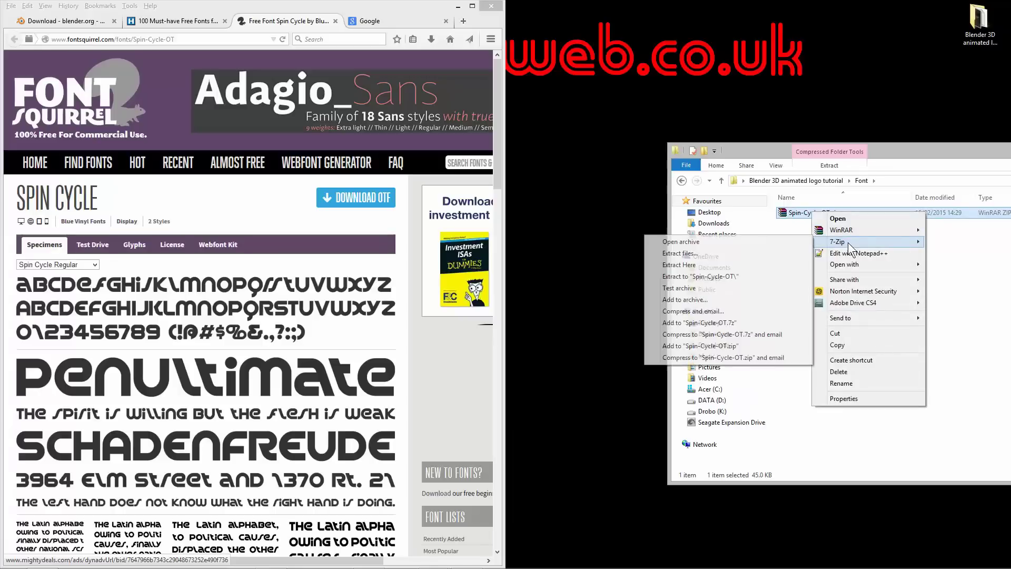
click(737, 267)
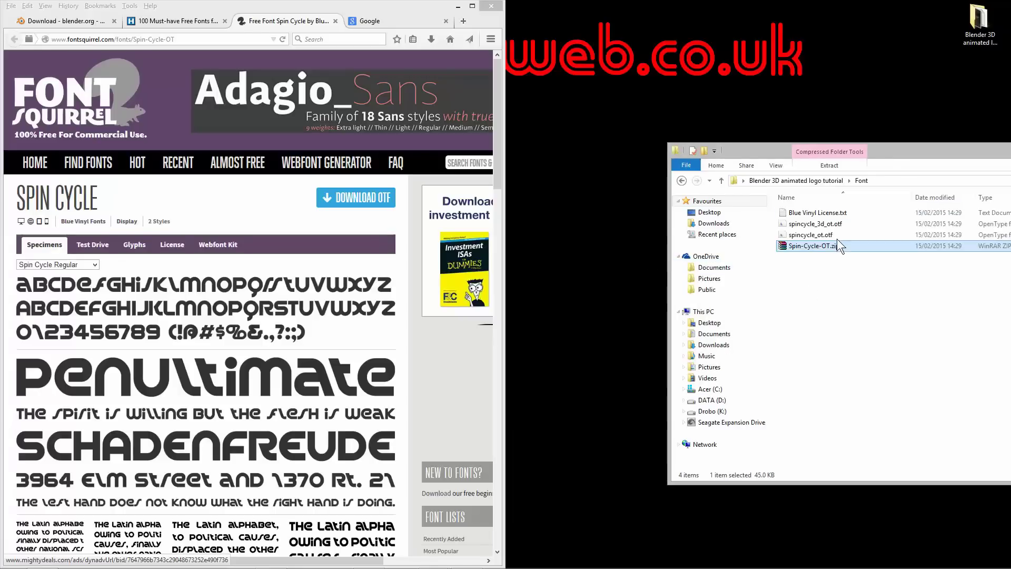
click(820, 261)
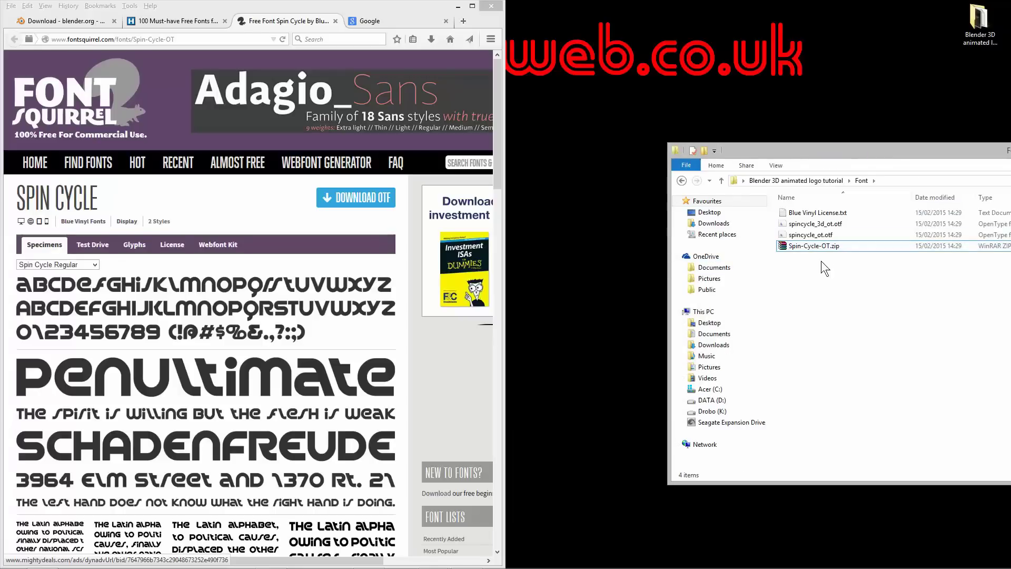
click(804, 215)
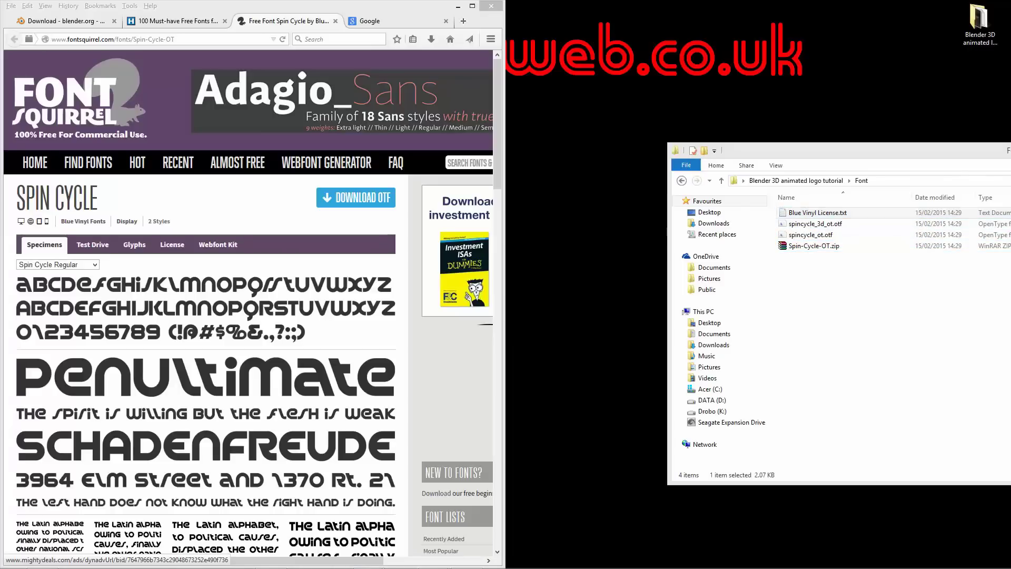
key(Return)
drag(562, 138, 501, 141)
drag(481, 185, 741, 179)
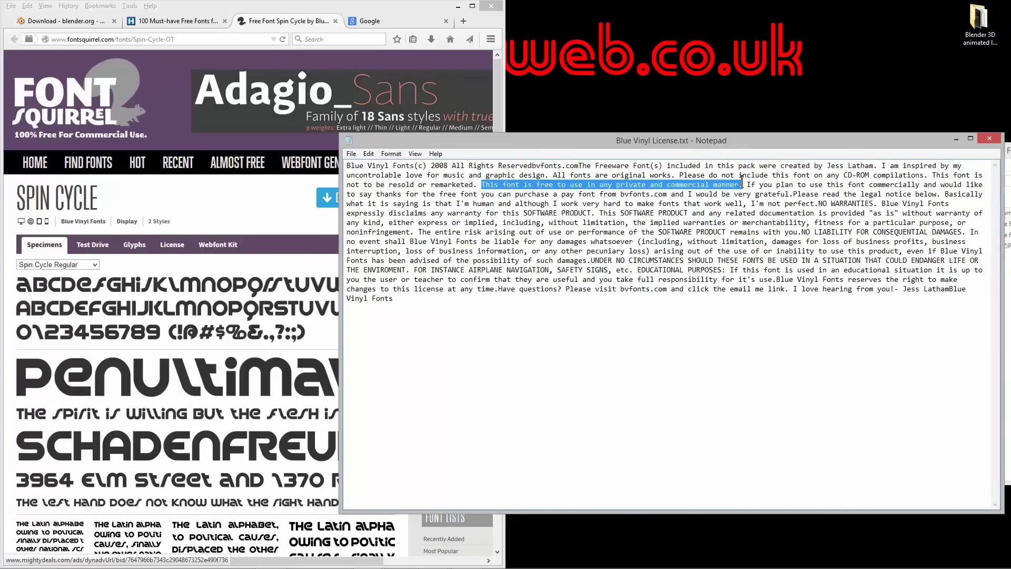
mouse_move(741, 179)
mouse_down()
mouse_move(724, 188)
mouse_move(747, 185)
mouse_up()
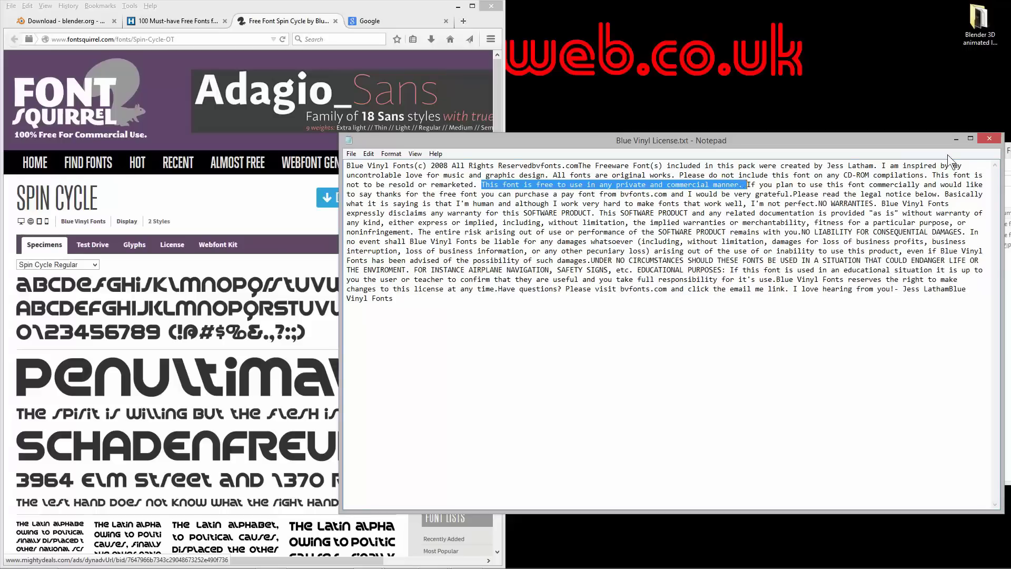
click(983, 138)
click(807, 289)
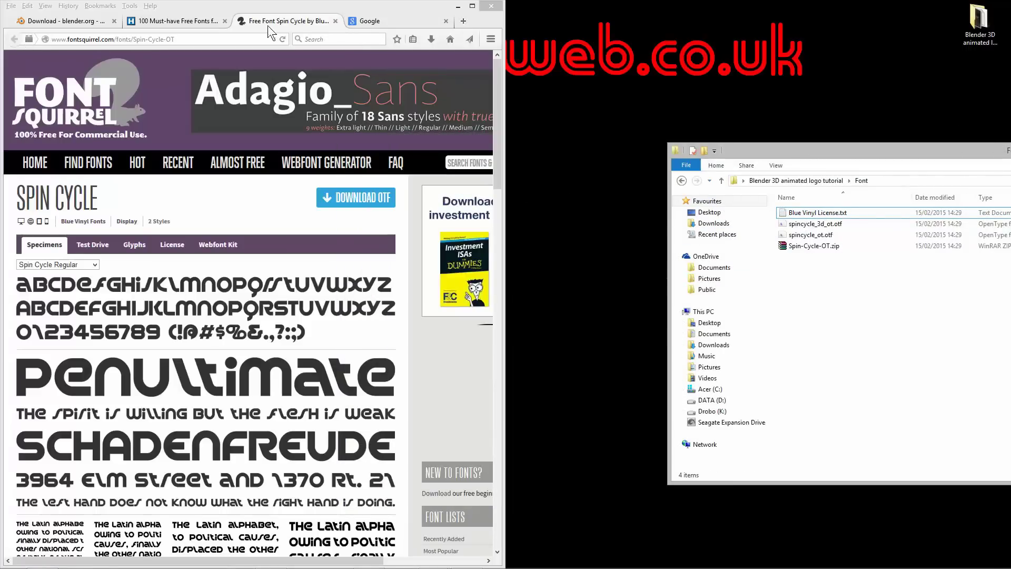
Close the Font Squirrel tab and return to the free commercial fonts results.
click(336, 21)
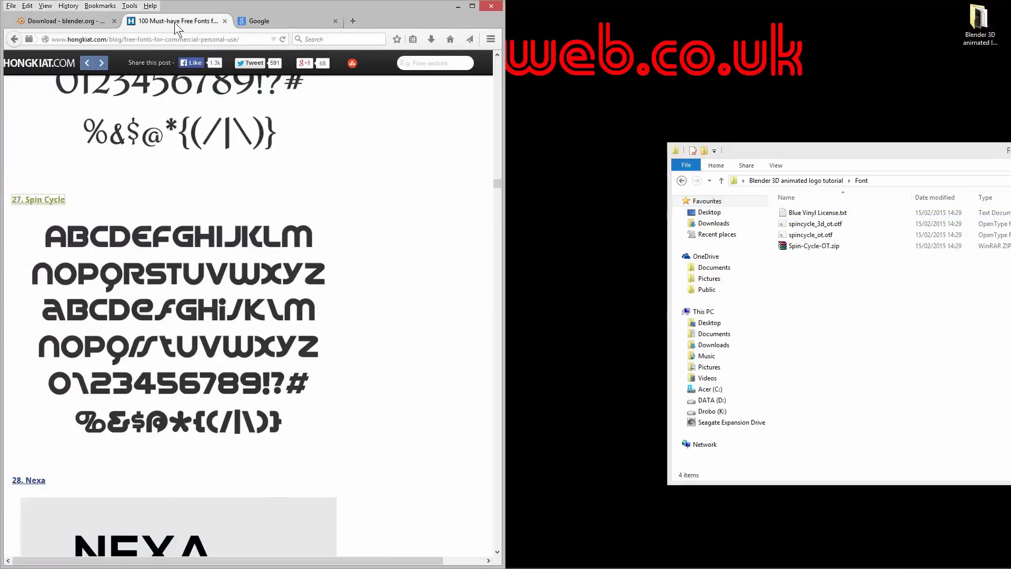
click(18, 43)
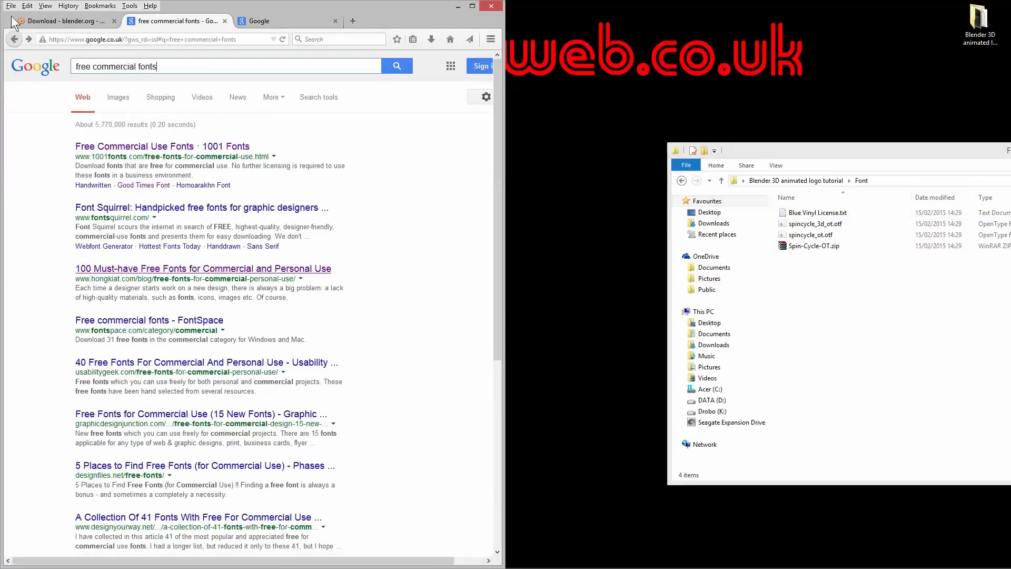
scroll(175, 447, down, 5)
scroll(175, 447, up, 5)
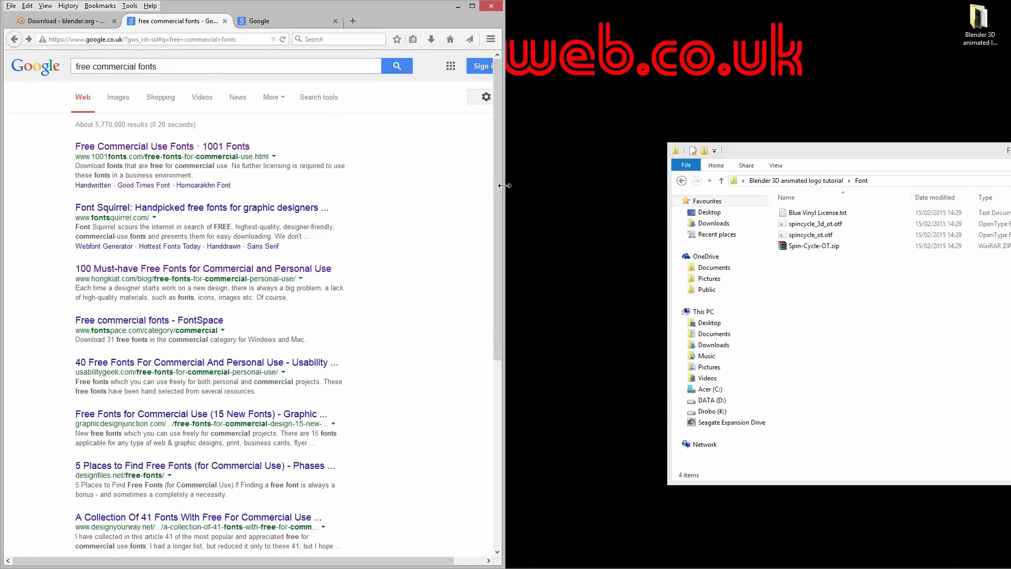
Widen and minimise Firefox, and move the Font folder window off-screen.
drag(501, 184, 647, 184)
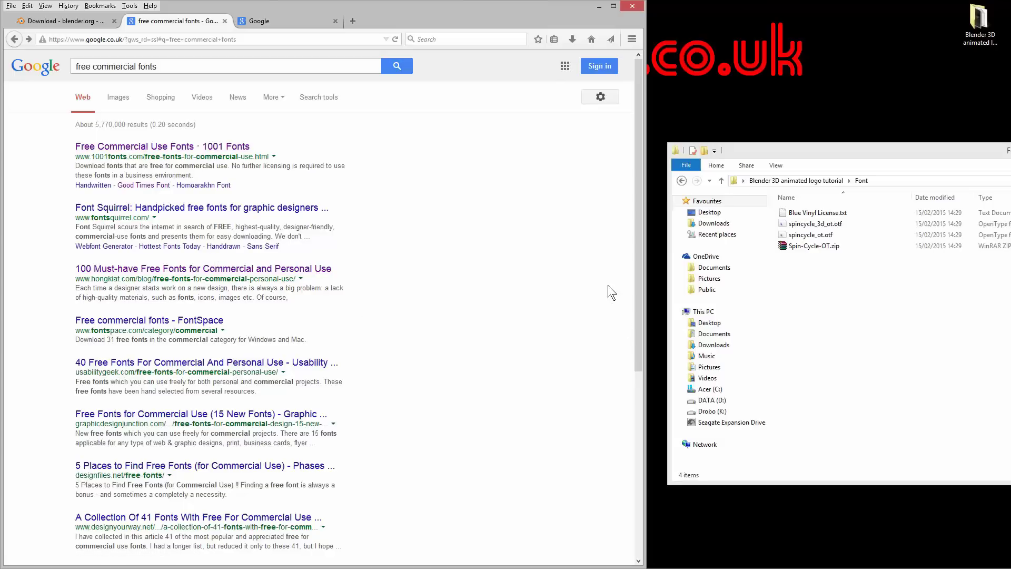
click(599, 6)
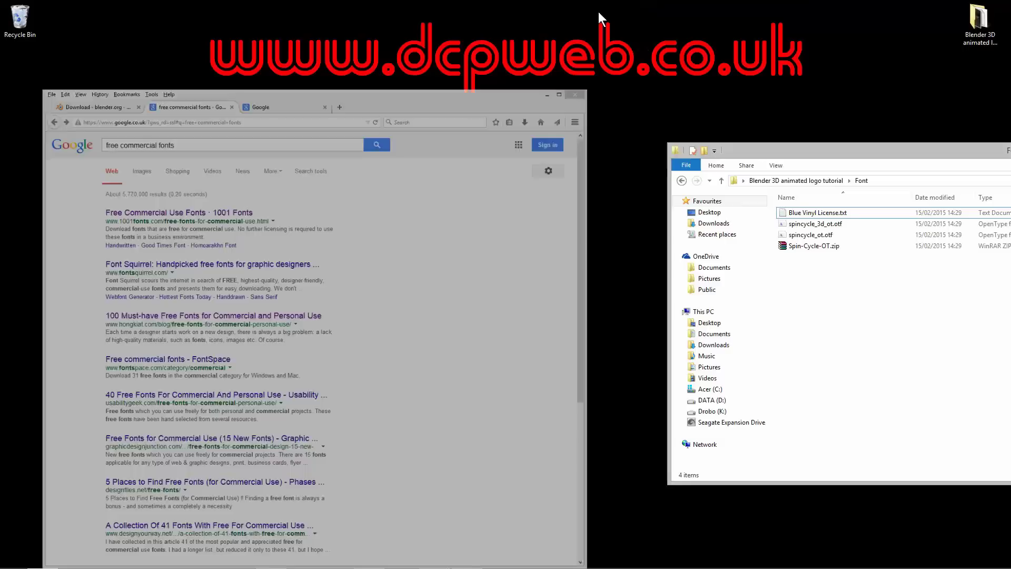
drag(841, 148, 1010, 123)
mouse_move(413, 558)
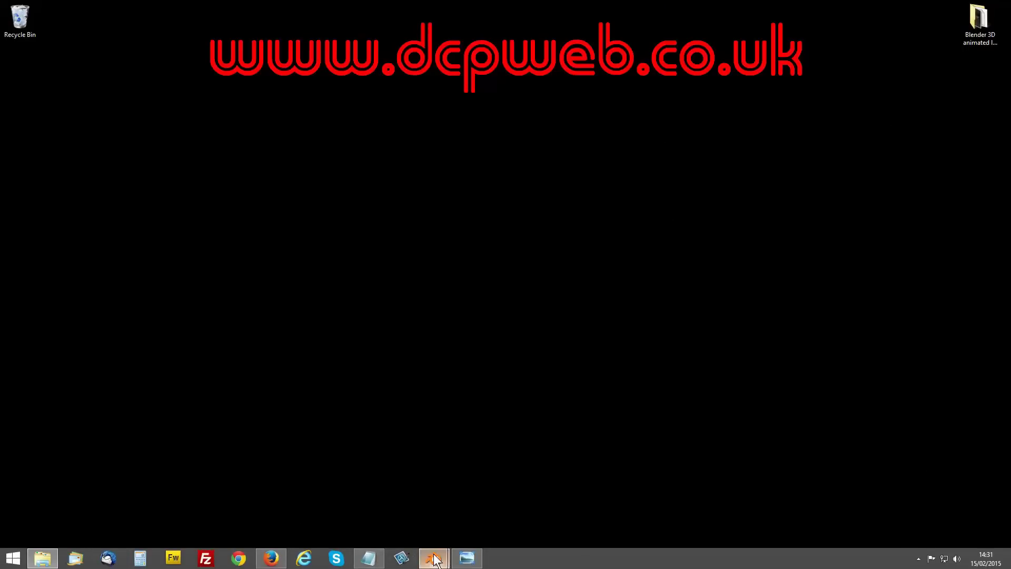
Back in Blender, rename the Text object to DCPWEB in the Outliner.
click(418, 489)
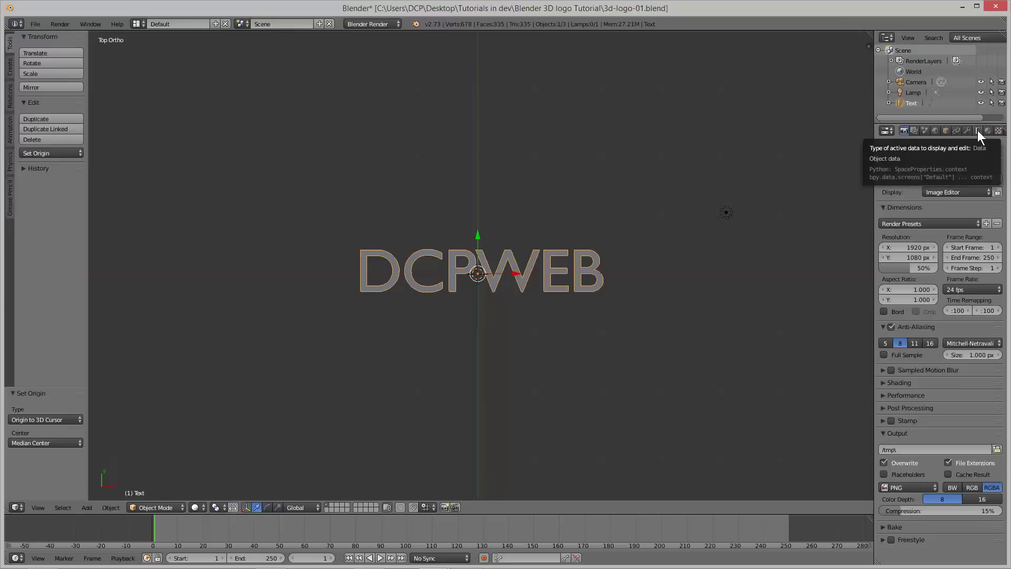
double_click(910, 103)
text(DCPWEB)
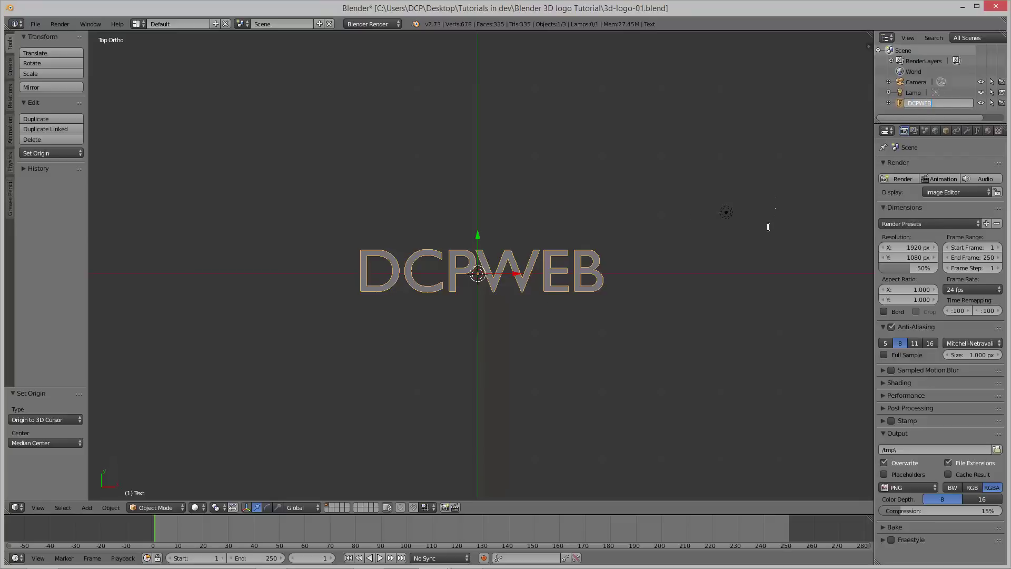
key(Return)
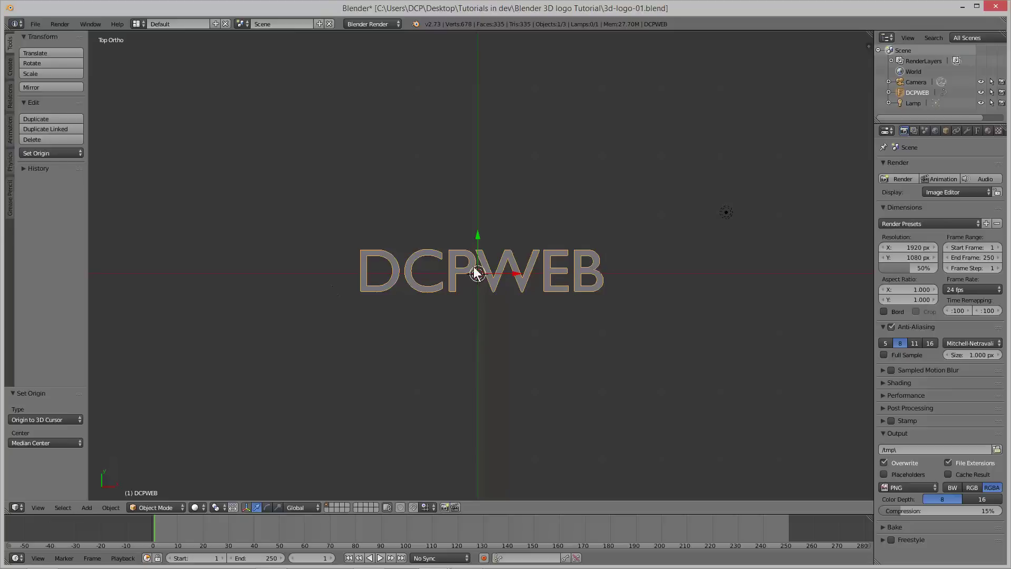
Save the blend file over the existing one and show the text's Object Data settings.
key(ctrl+s)
click(545, 281)
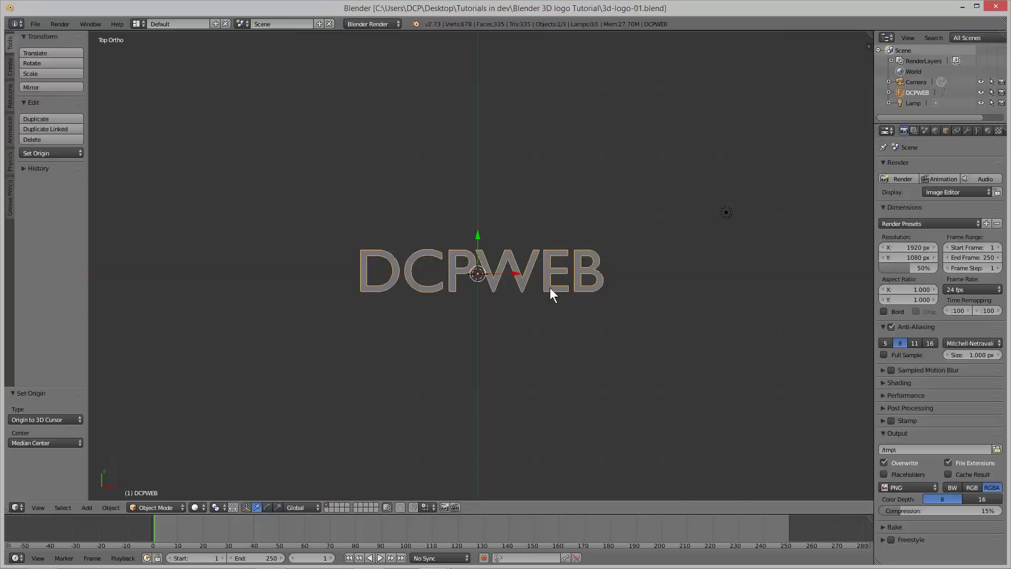
click(33, 24)
click(50, 105)
click(975, 131)
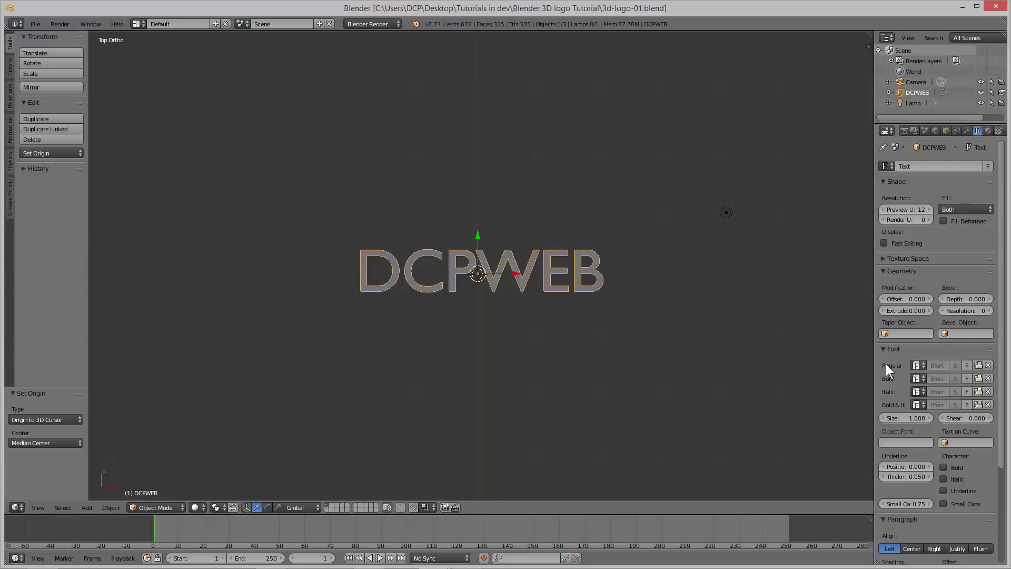
Load spincycle_ot.otf from the tutorial's Font folder as the DCPWEB text's regular font.
click(979, 365)
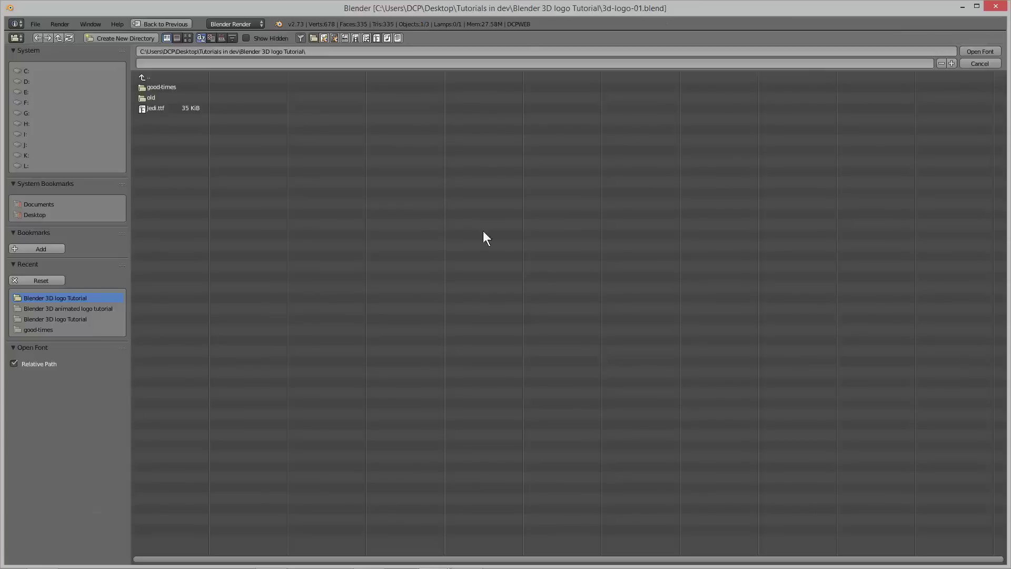
click(32, 213)
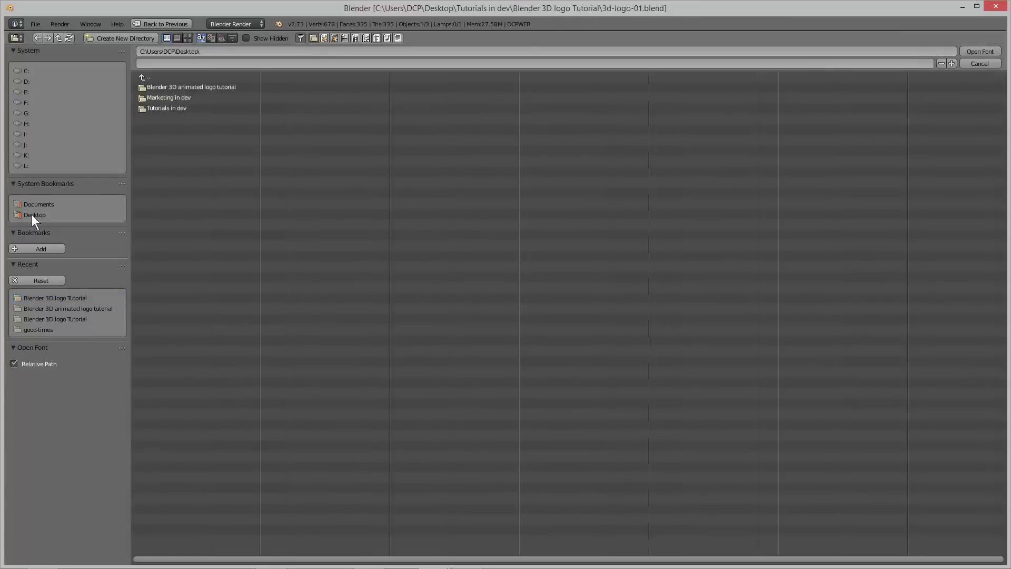
click(181, 87)
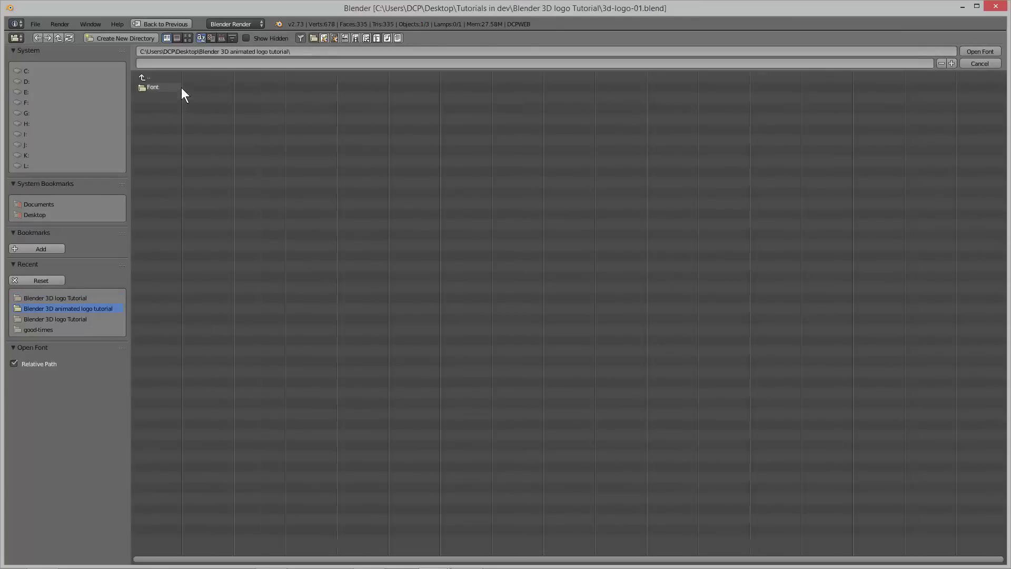
click(150, 87)
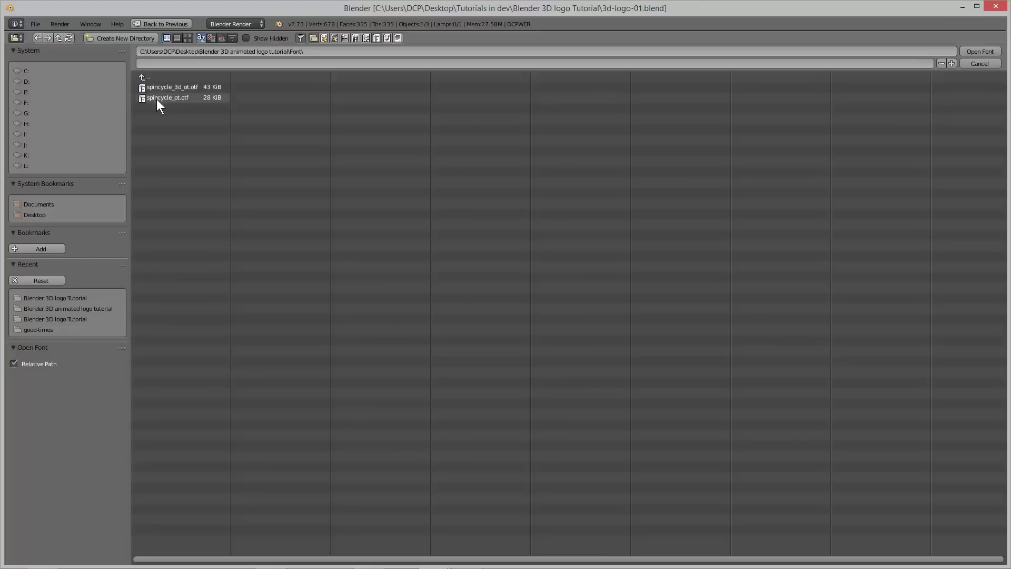
click(153, 100)
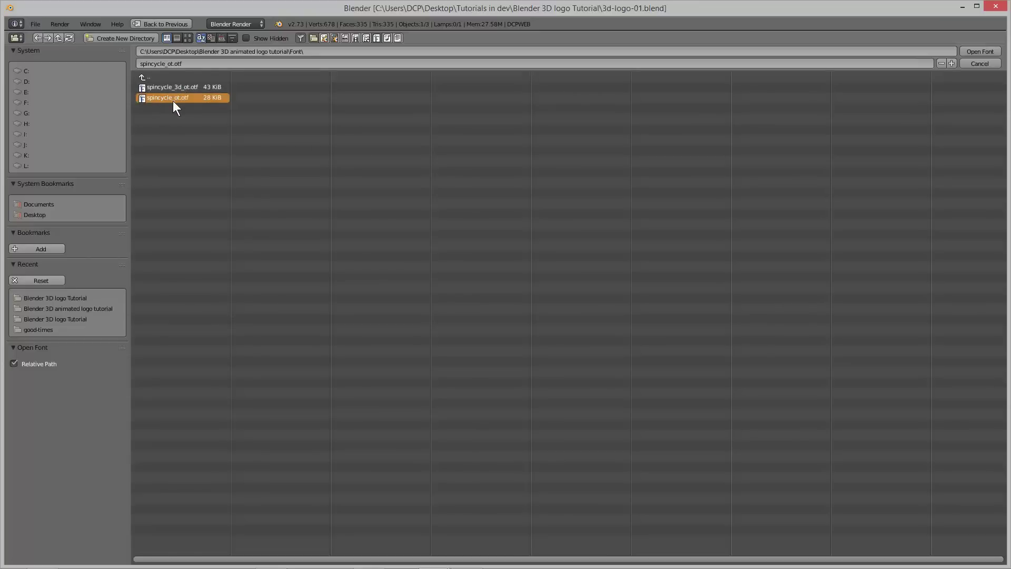
click(975, 52)
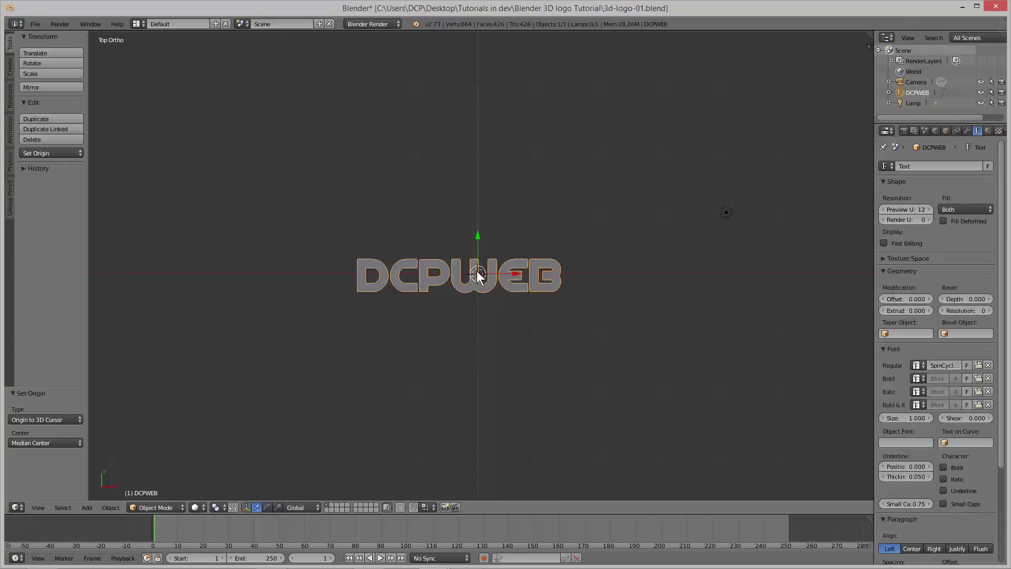
Drag the DCPWEB text along X to 0.320, zoom in, then nudge it -0.010 to centre it.
drag(516, 273, 529, 271)
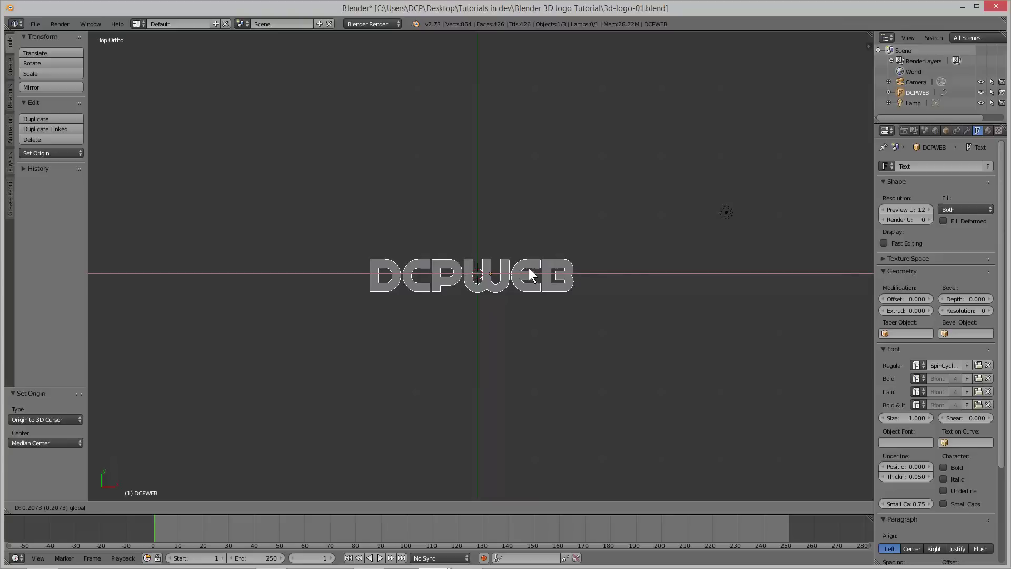
drag(529, 268, 531, 269)
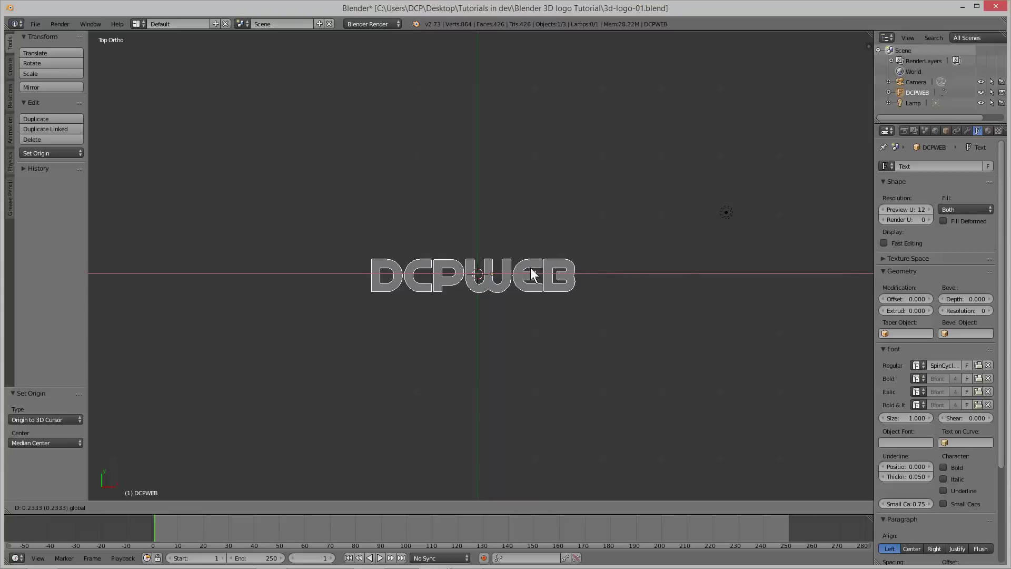
drag(531, 274, 537, 273)
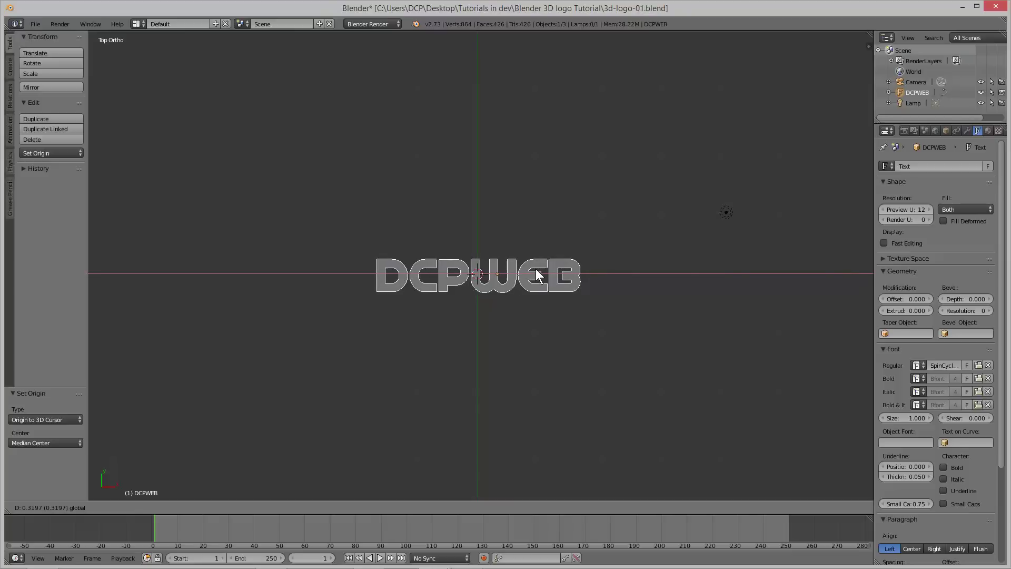
drag(537, 275, 537, 274)
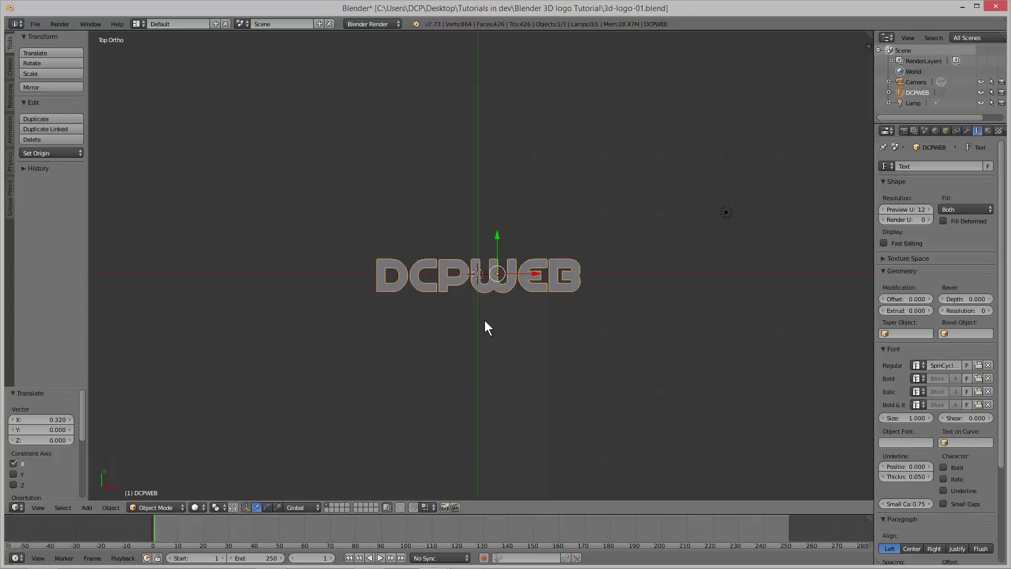
scroll(484, 321, up, 3)
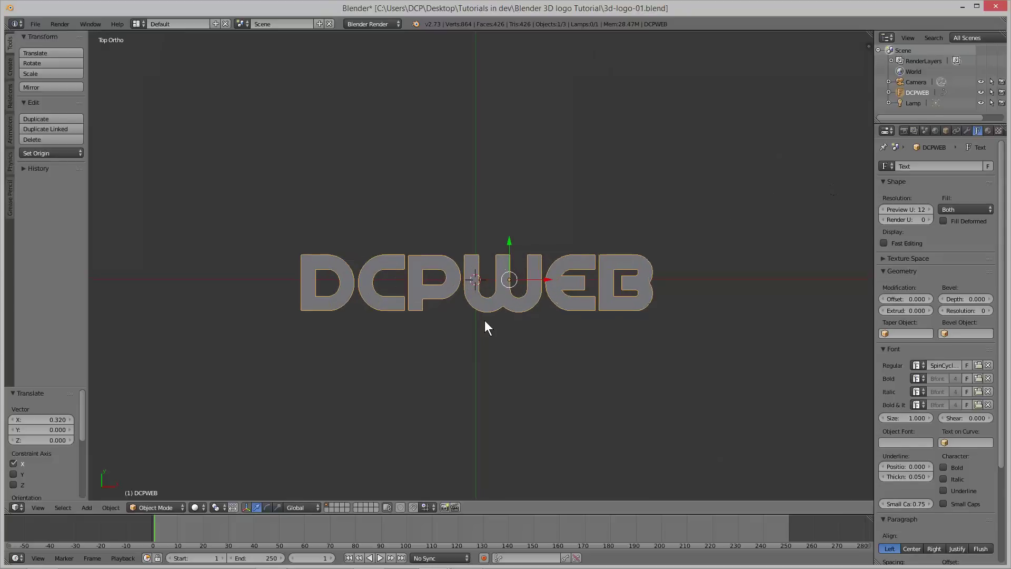
scroll(484, 320, up, 2)
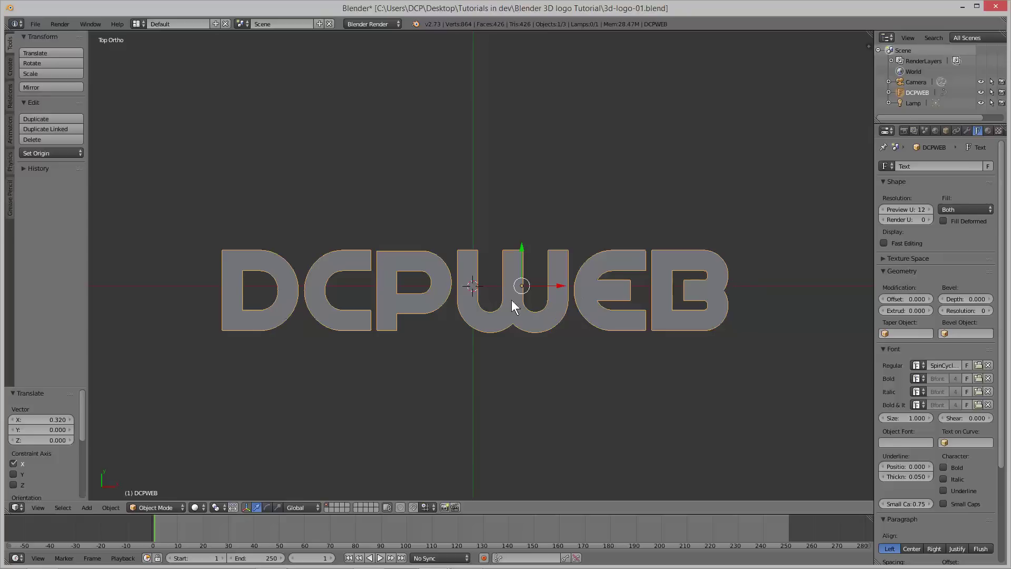
drag(559, 283, 558, 283)
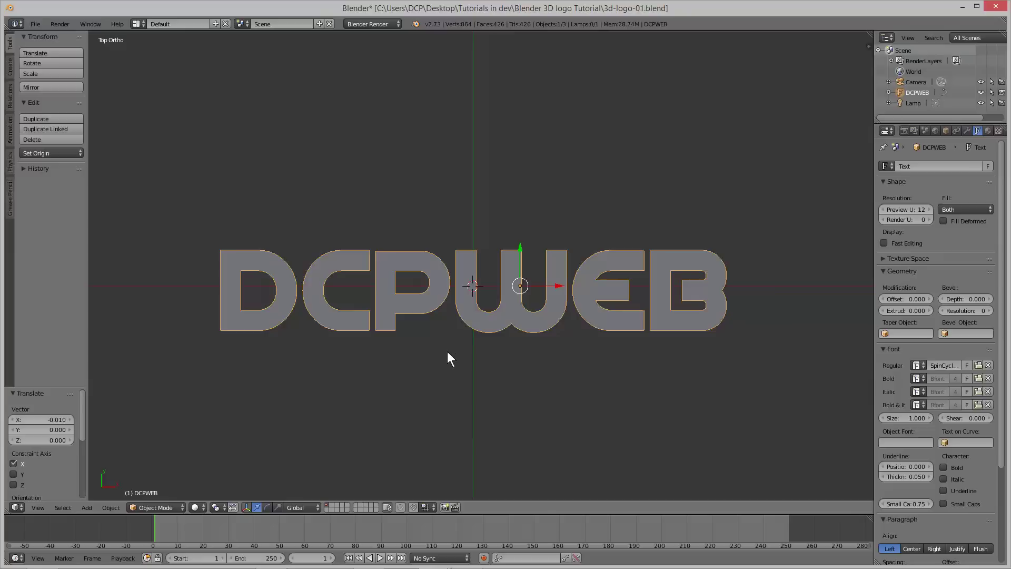
scroll(447, 352, up, 3)
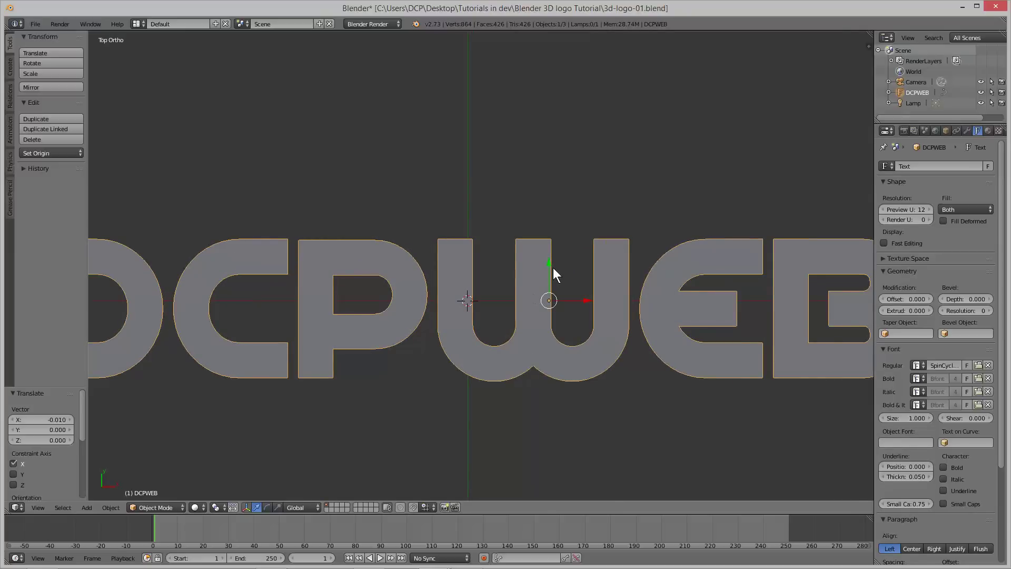
Shift the DCPWEB text 0.036 along Y to centre it, then zoom out.
drag(550, 261, 545, 251)
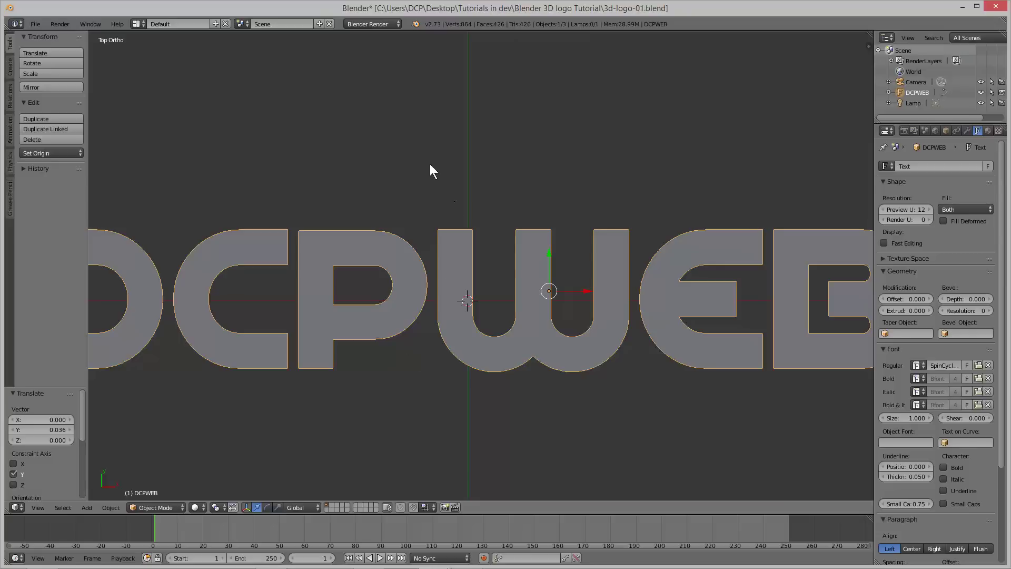
scroll(522, 308, down, 3)
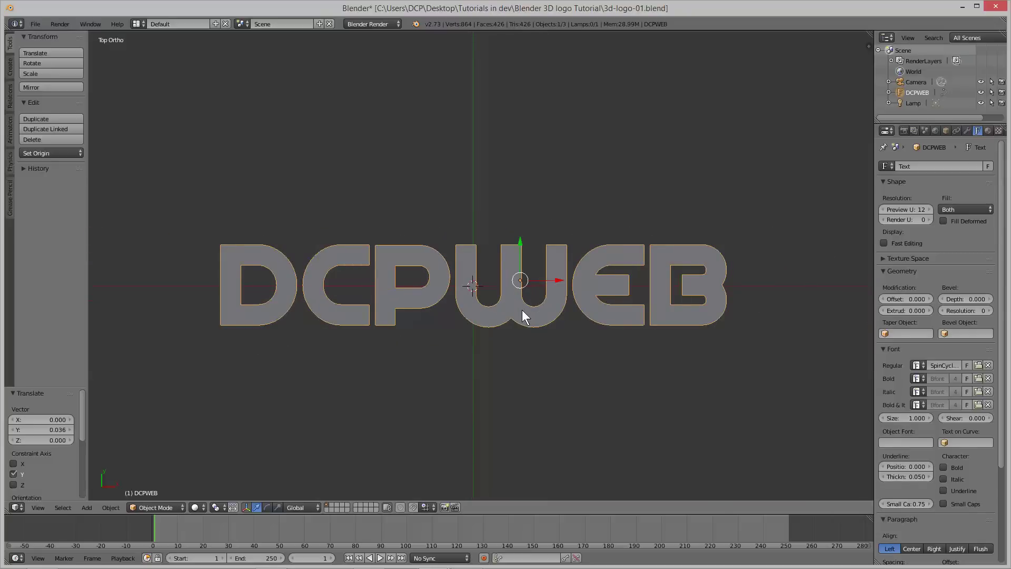
Use Object > Transform > Origin to 3D Cursor to set the DCPWEB text's origin.
click(117, 507)
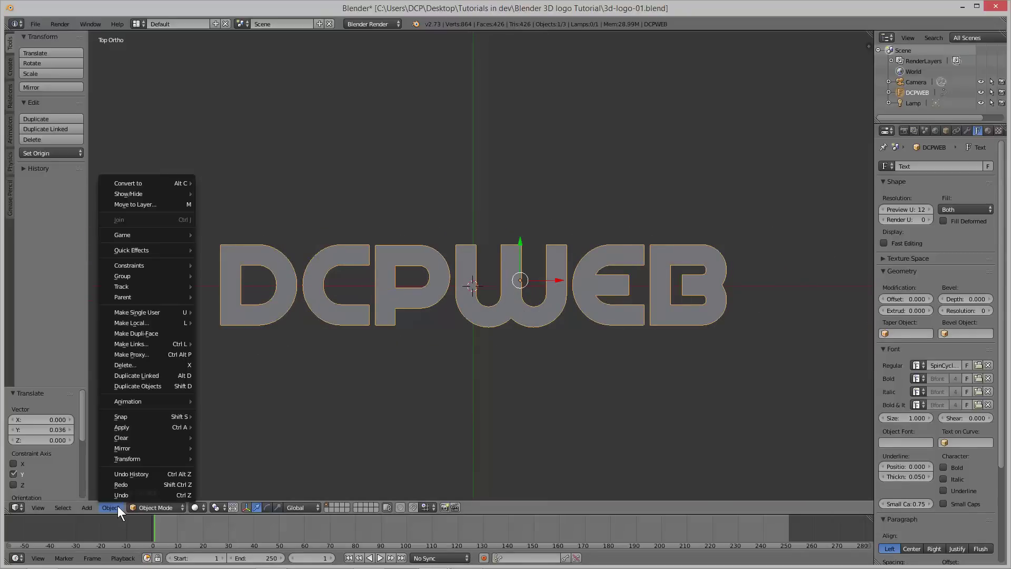
mouse_move(137, 457)
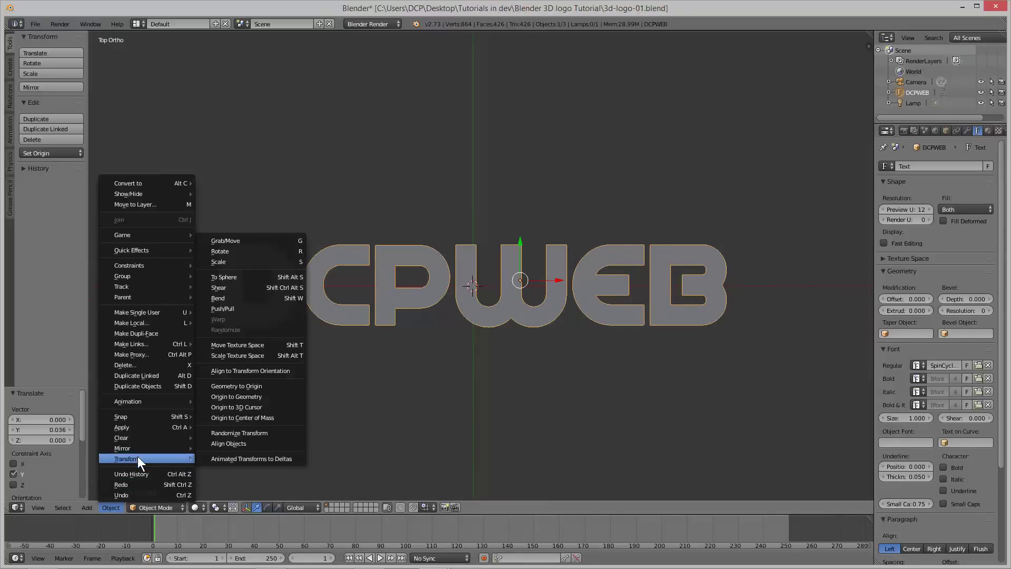
click(230, 407)
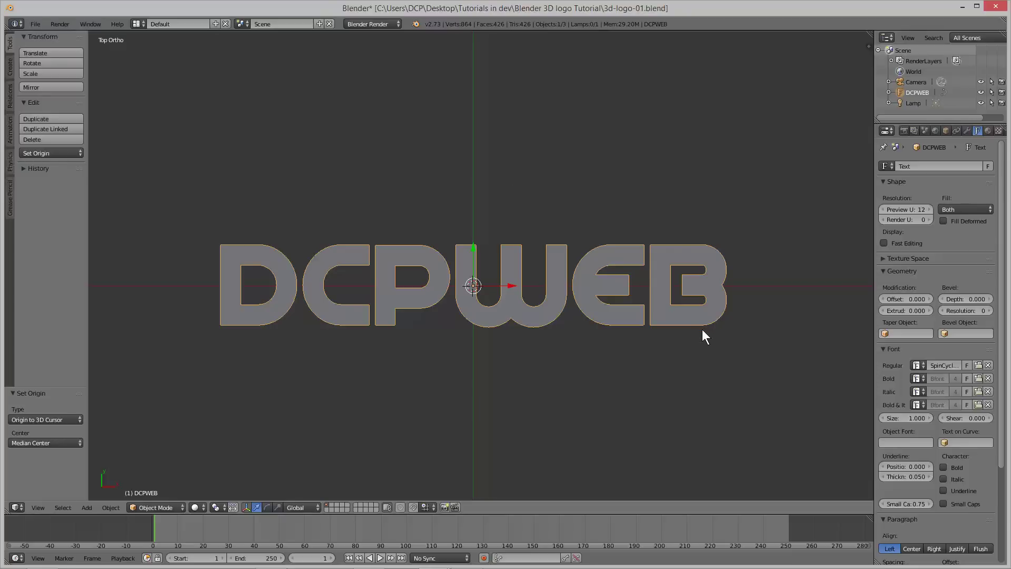
scroll(507, 363, down, 2)
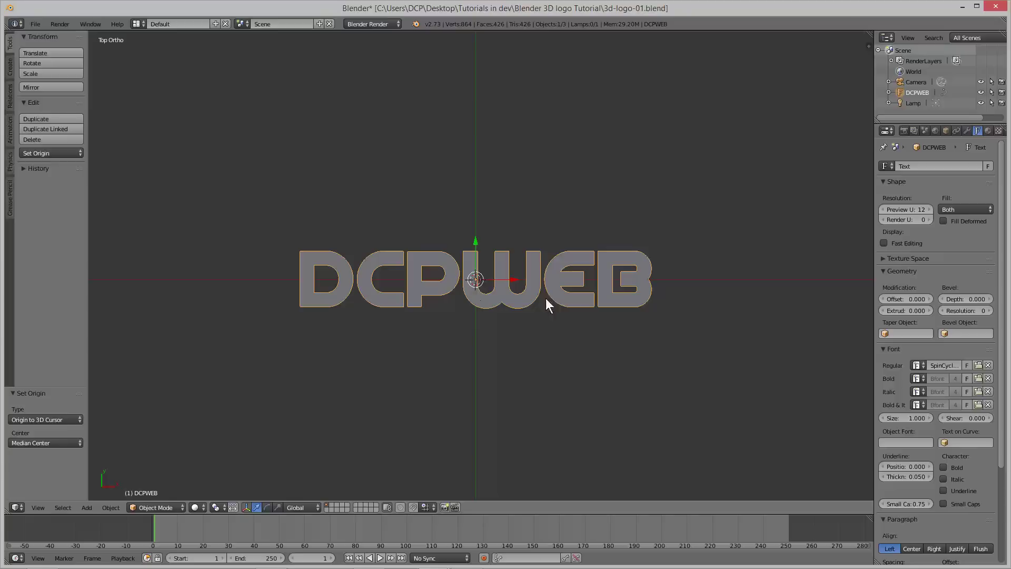
Zoom out, switch to perspective, orbit, and settle on a front view of the DCPWEB text.
scroll(497, 326, down, 2)
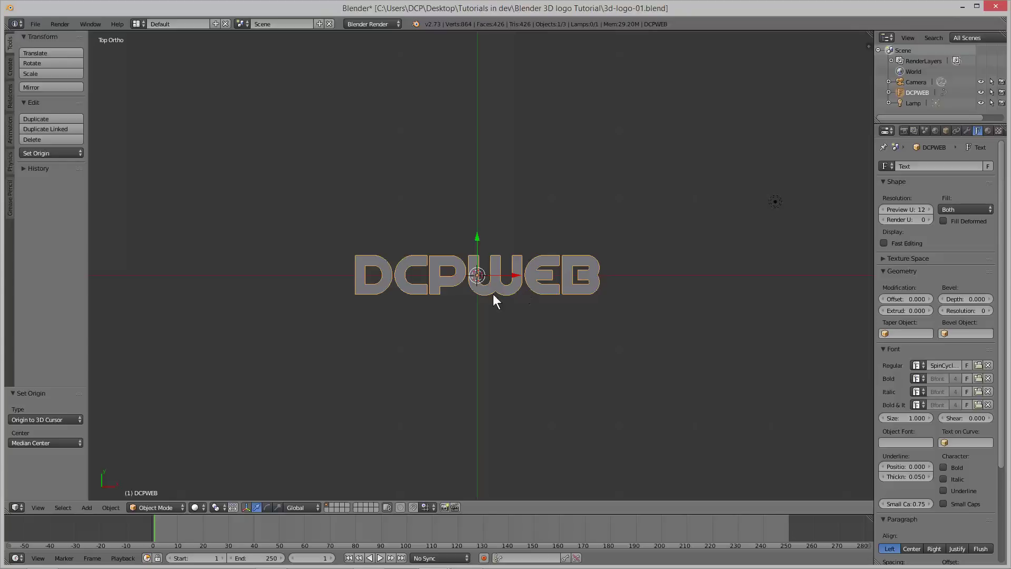
click(37, 507)
key(KP_5)
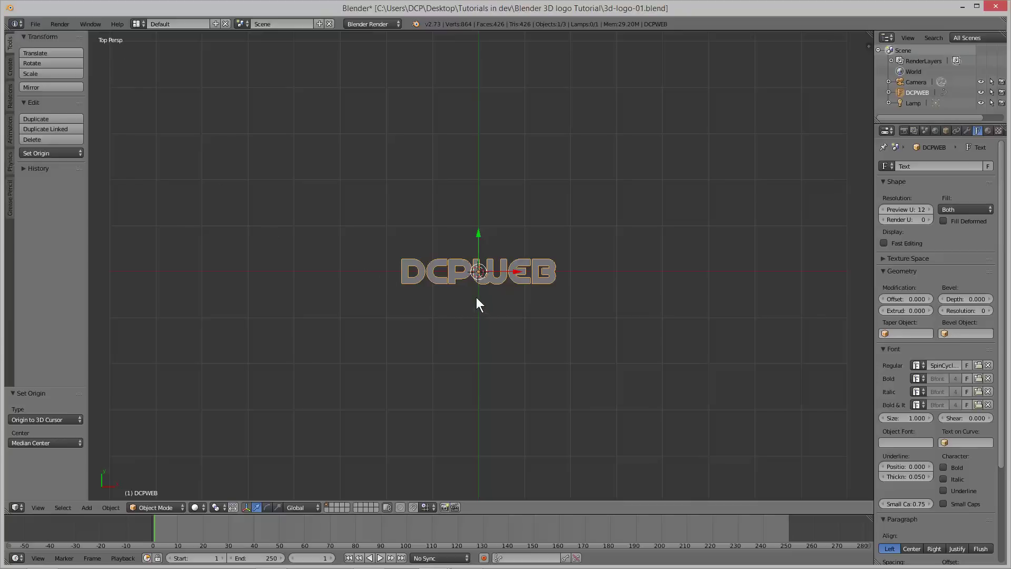
mouse_move(477, 297)
middle_down()
mouse_move(487, 305)
mouse_move(476, 298)
middle_up()
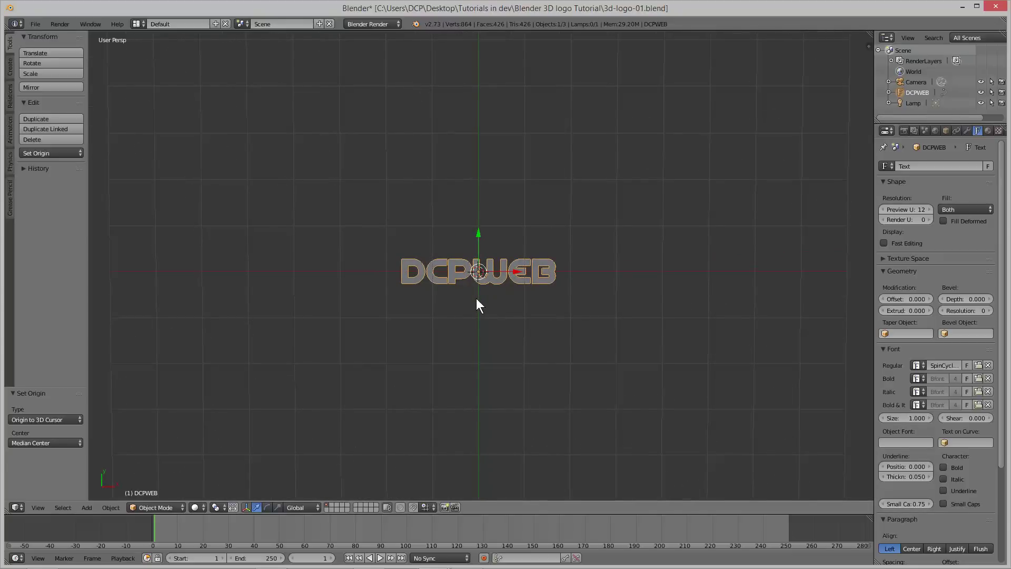
key(KP_1)
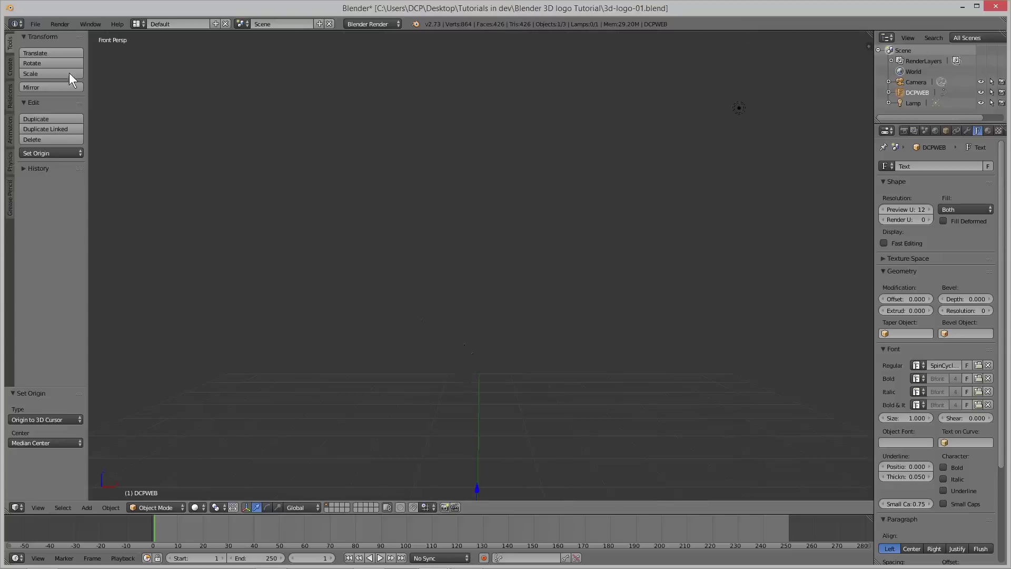
scroll(500, 376, down, 3)
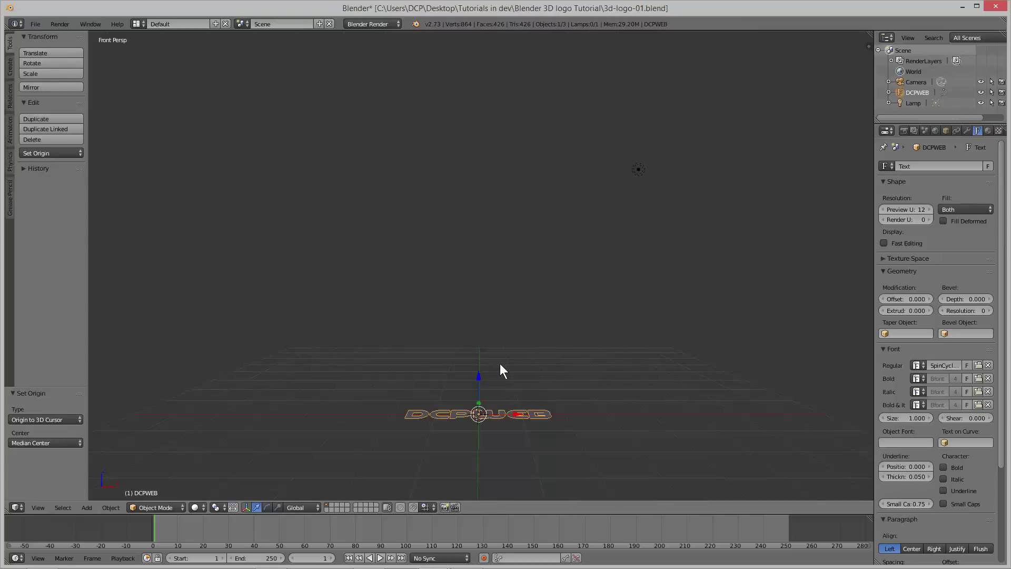
scroll(504, 366, down, 2)
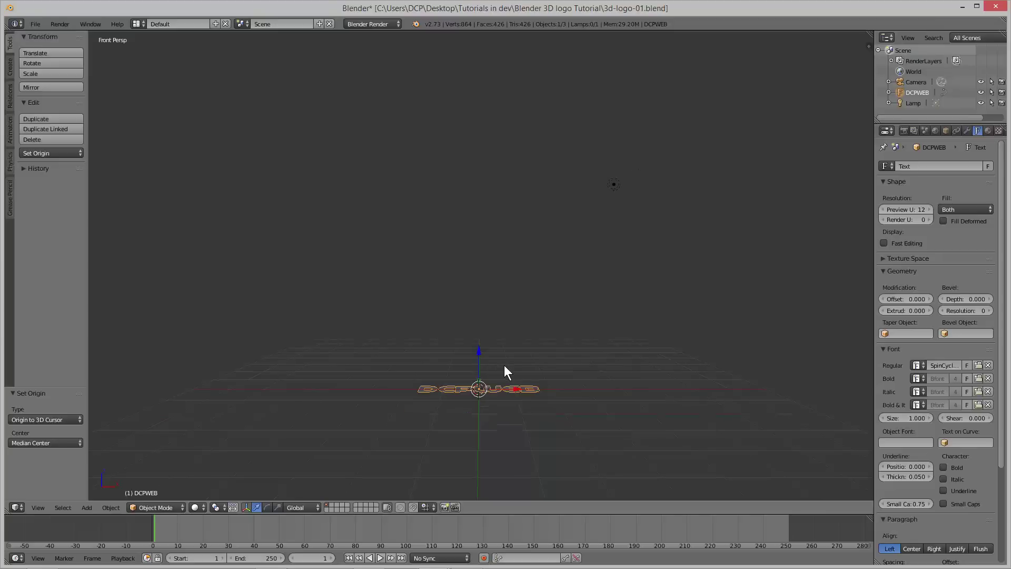
scroll(528, 391, up, 1)
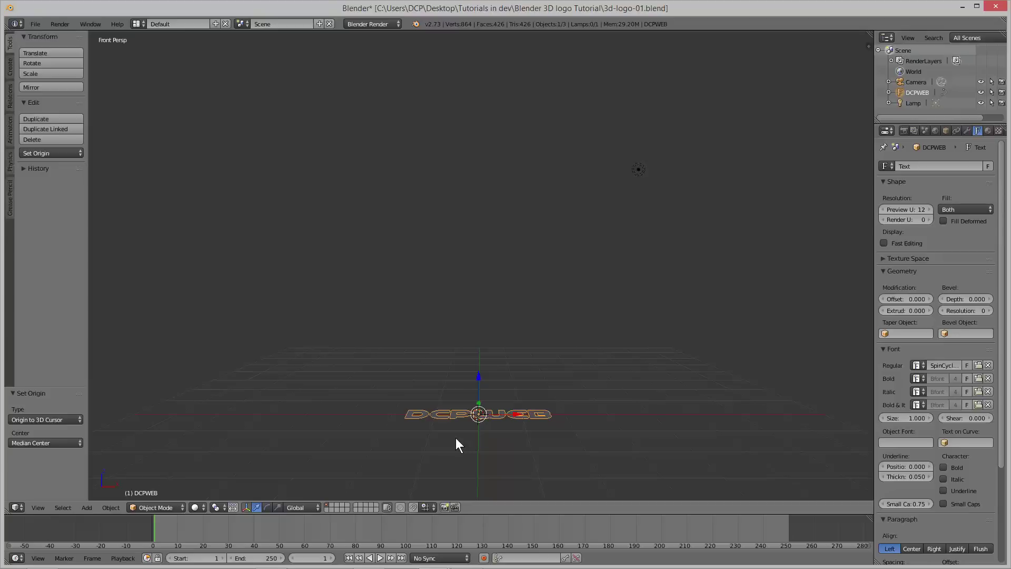
middle_drag(450, 437, 521, 439)
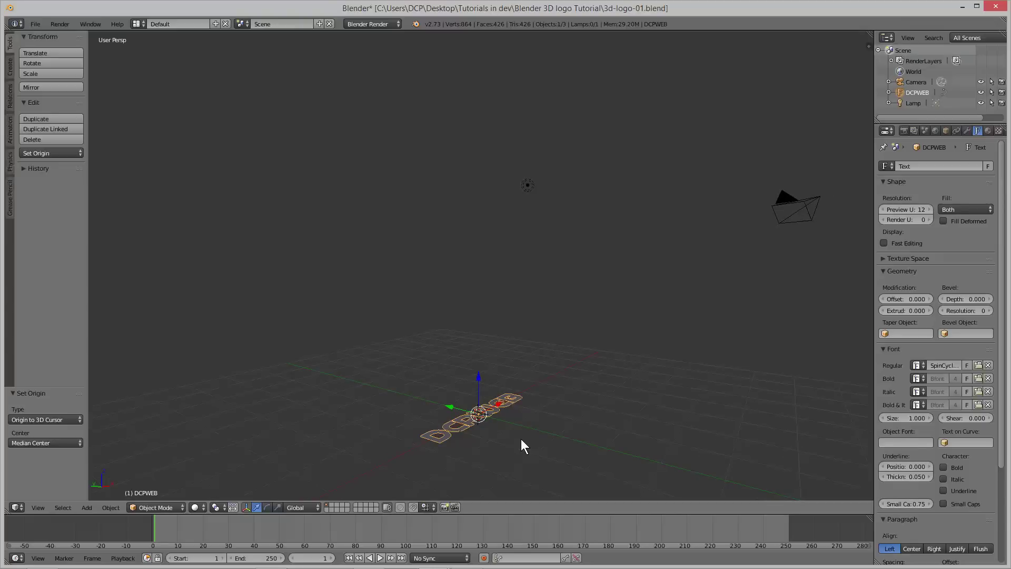
middle_drag(521, 438, 545, 370)
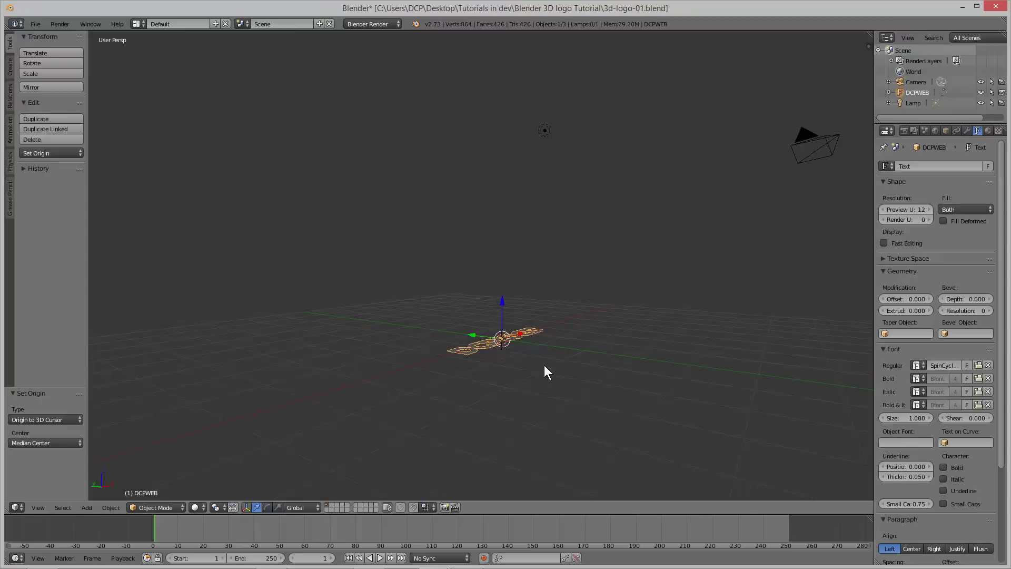
scroll(544, 371, up, 2)
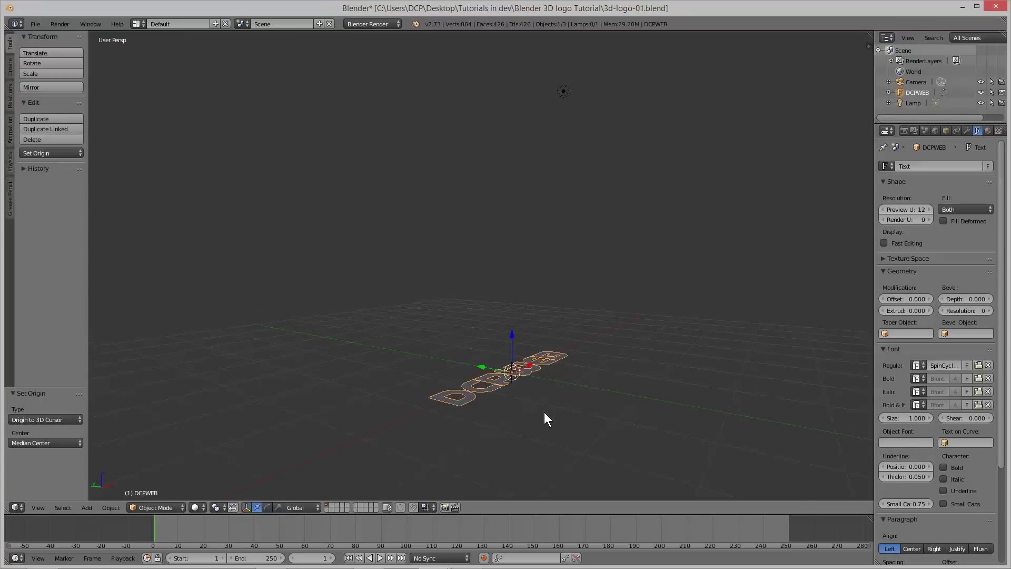
middle_drag(546, 421, 536, 372)
scroll(536, 372, up, 4)
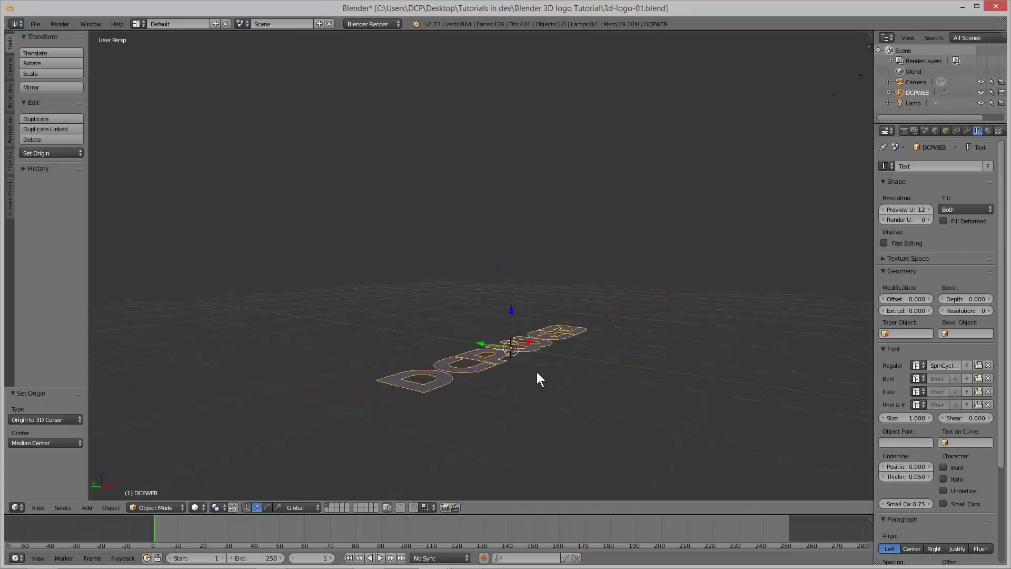
scroll(536, 371, down, 3)
mouse_move(536, 372)
middle_down()
mouse_move(537, 352)
mouse_move(537, 420)
mouse_move(537, 360)
mouse_move(539, 397)
mouse_move(460, 352)
mouse_move(528, 375)
mouse_move(524, 382)
middle_up()
scroll(524, 384, up, 3)
scroll(525, 383, down, 5)
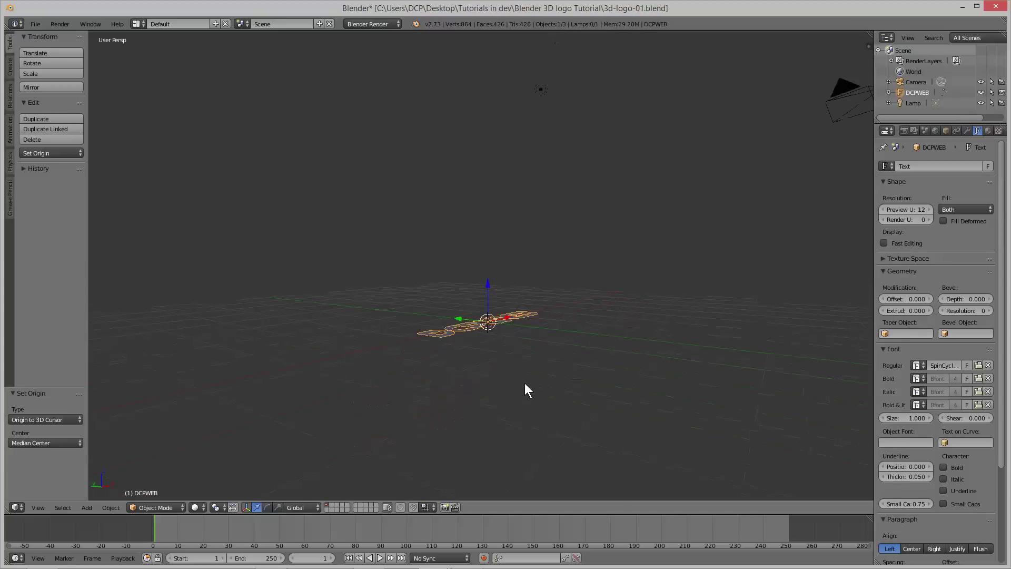
scroll(522, 386, up, 3)
scroll(522, 387, down, 2)
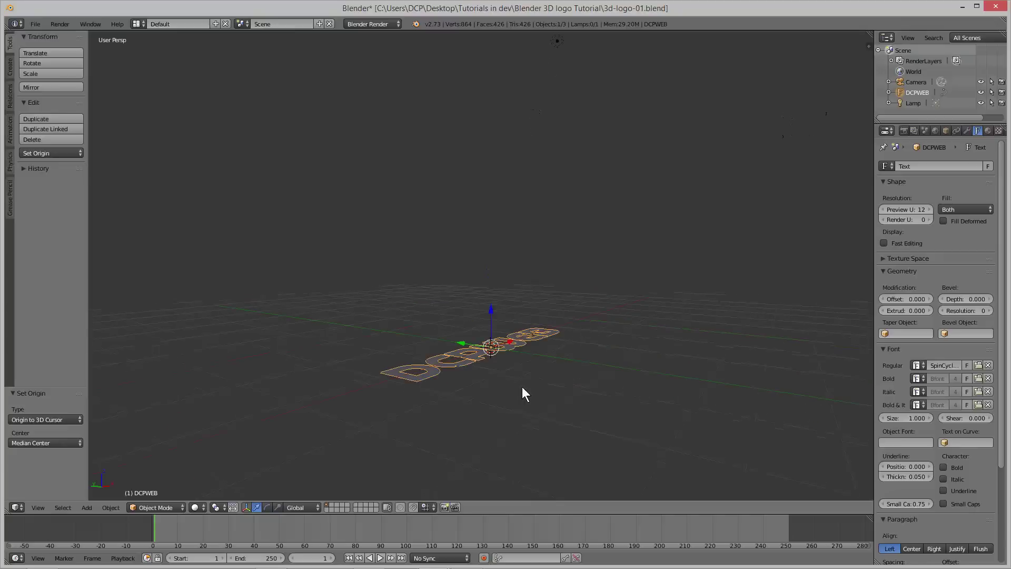
mouse_move(521, 388)
middle_down()
mouse_move(488, 353)
mouse_move(555, 331)
mouse_move(574, 388)
mouse_move(508, 384)
mouse_move(505, 346)
mouse_move(522, 384)
middle_up()
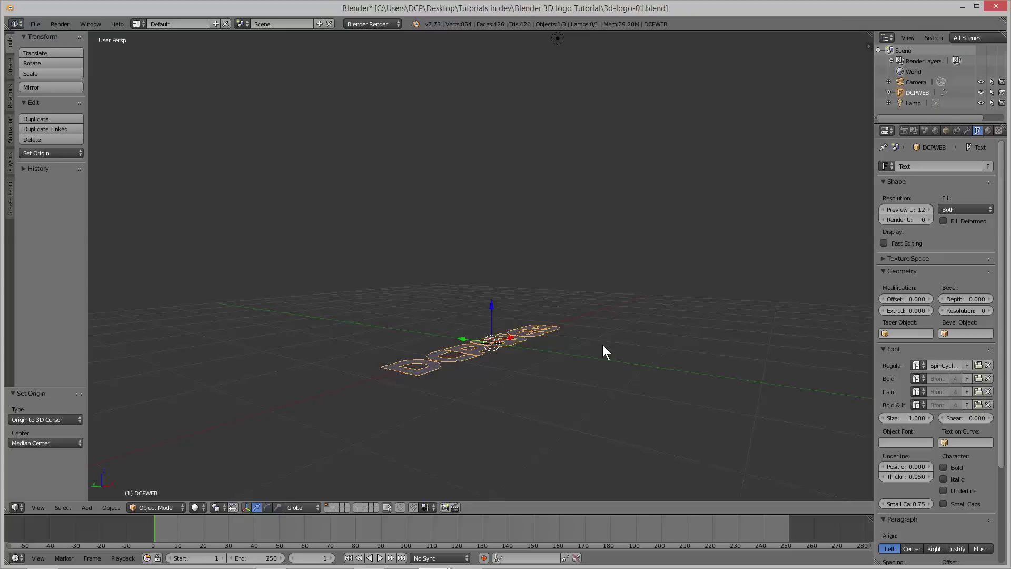
drag(1010, 64, 734, 65)
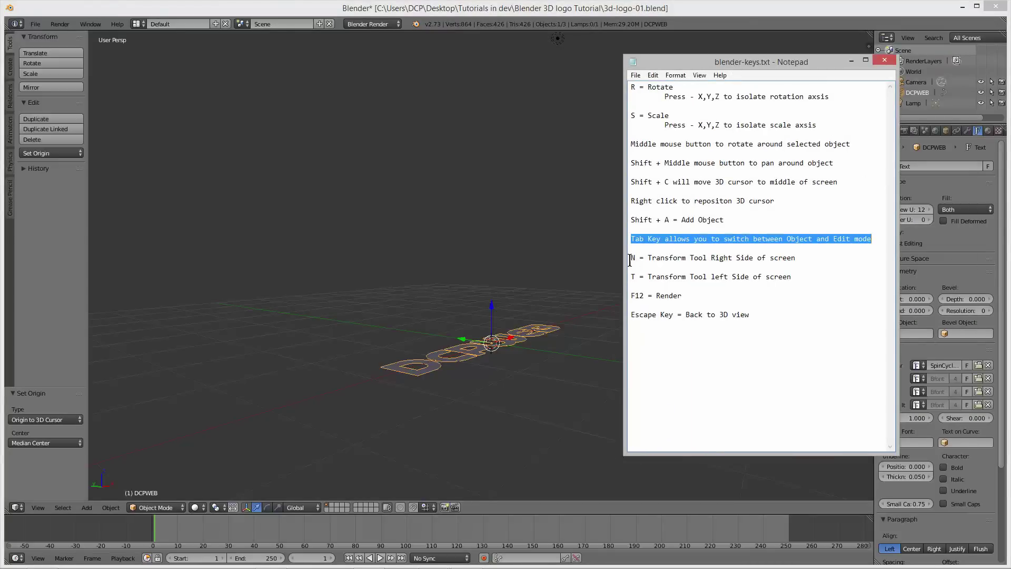
drag(630, 258, 804, 257)
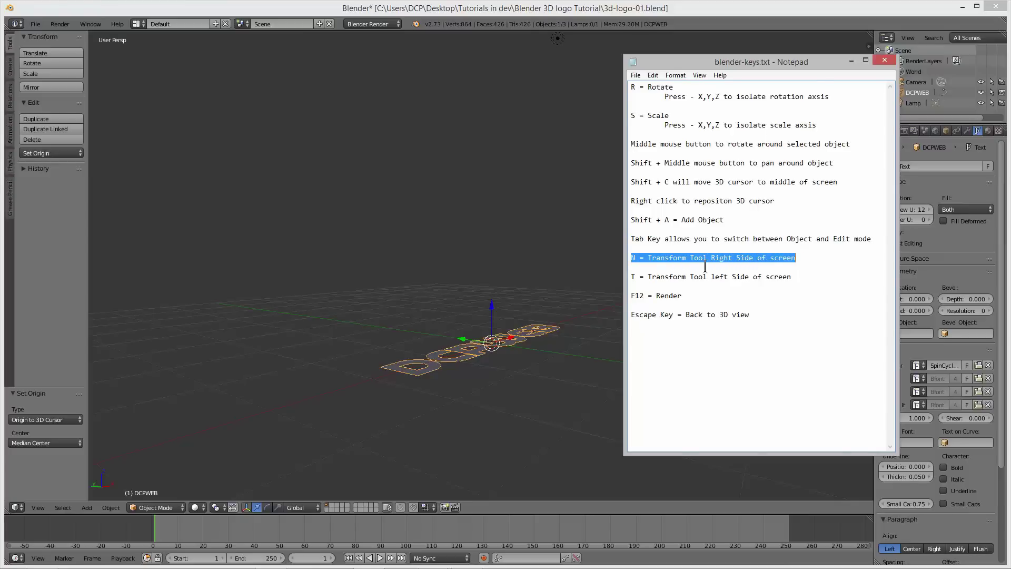
drag(774, 59, 910, 82)
click(987, 83)
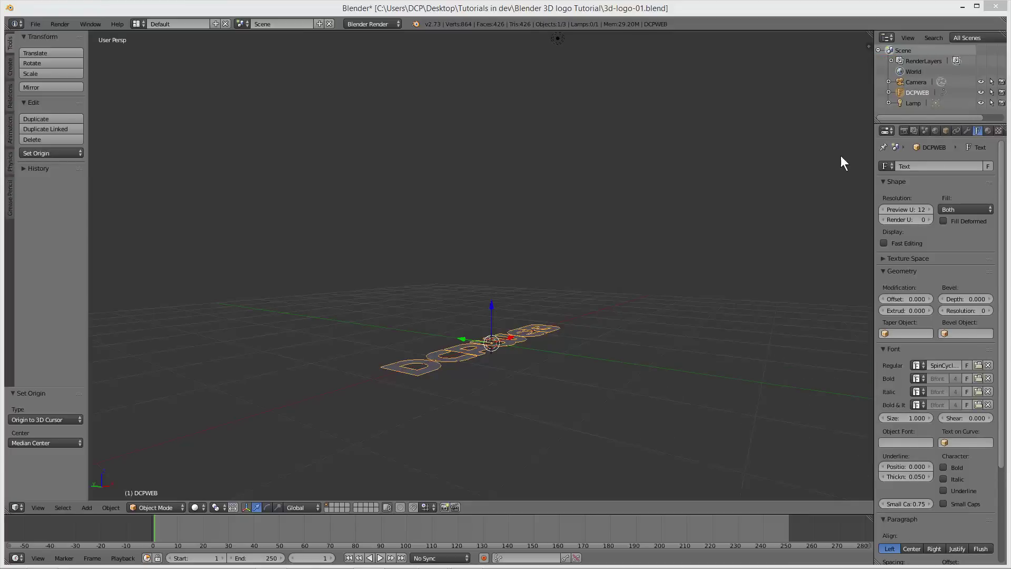
Set the DCPWEB text's X rotation to 90° and view it from the front.
key(n)
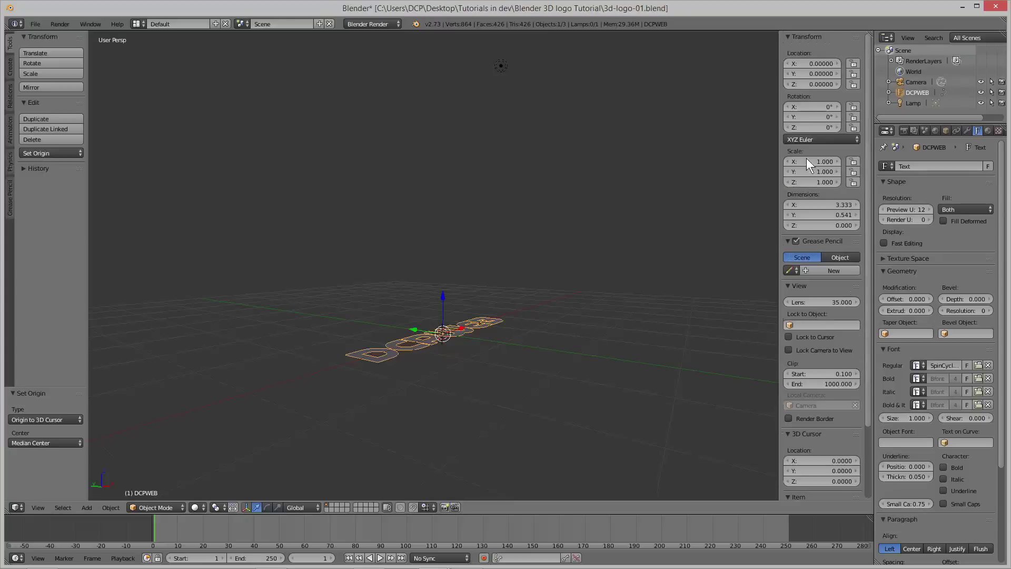
click(802, 106)
text(90)
key(Return)
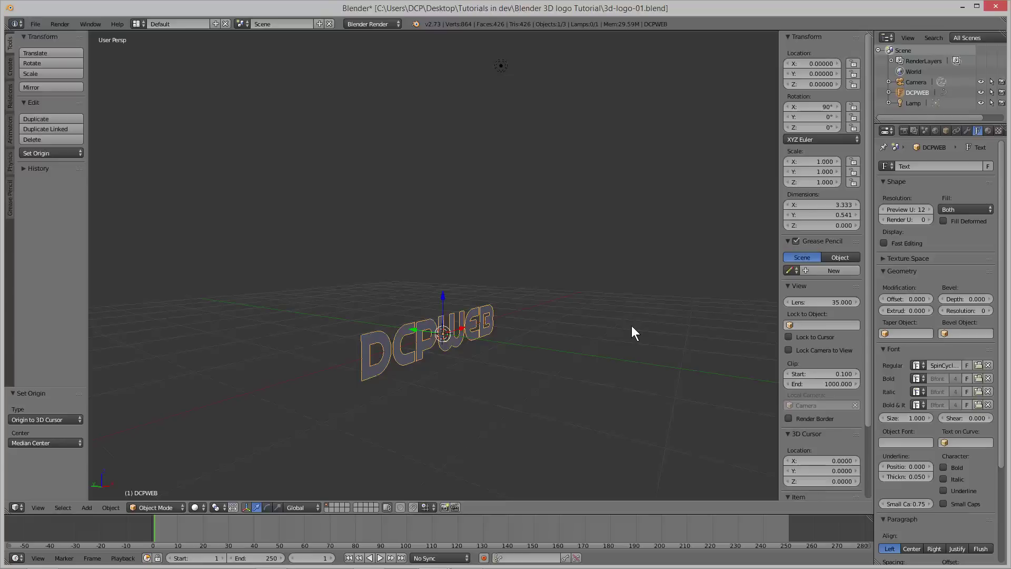
key(n)
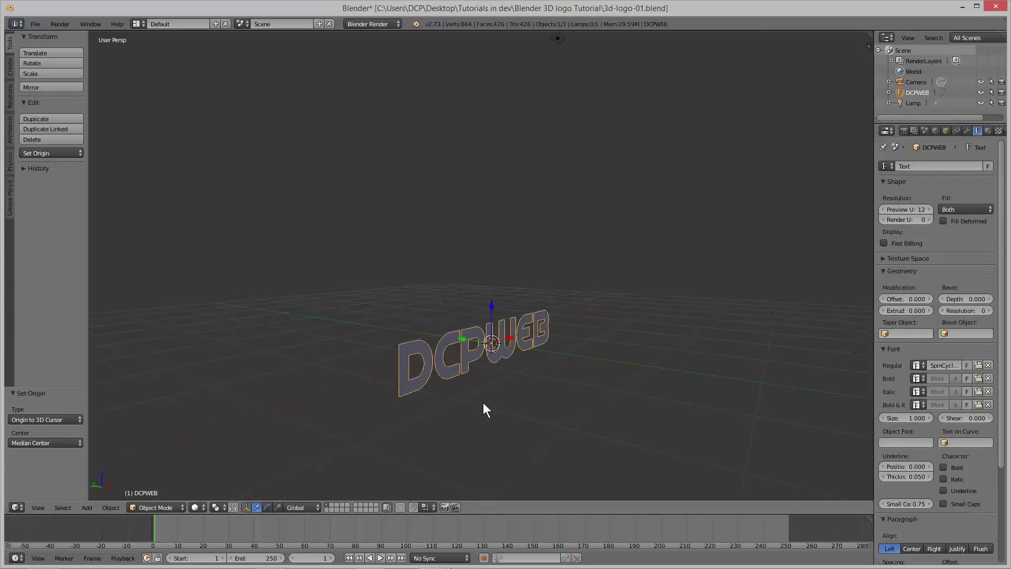
key(KP_1)
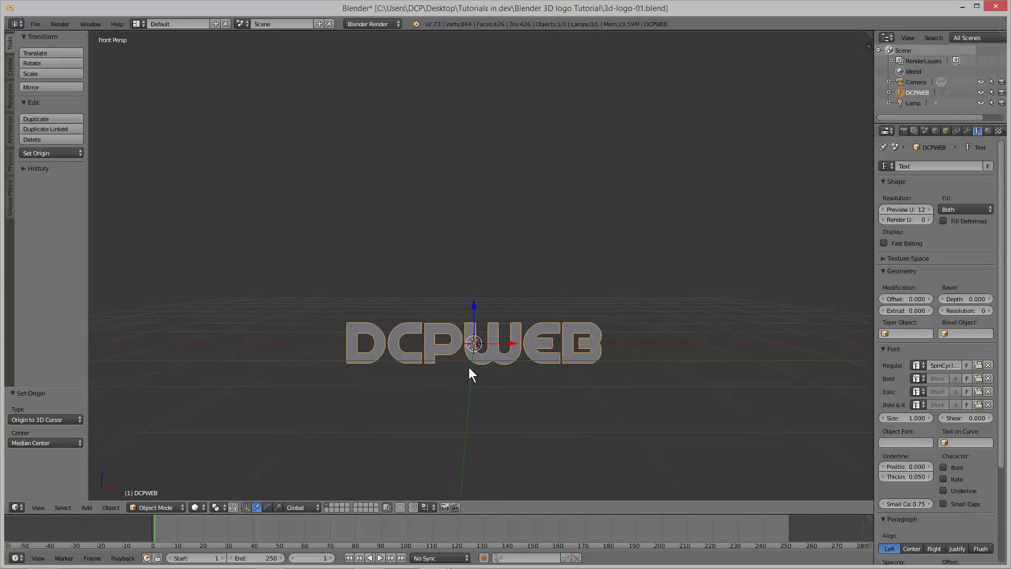
In an orthographic front view, drag the DCPWEB text upward along the Z axis.
key(KP_5)
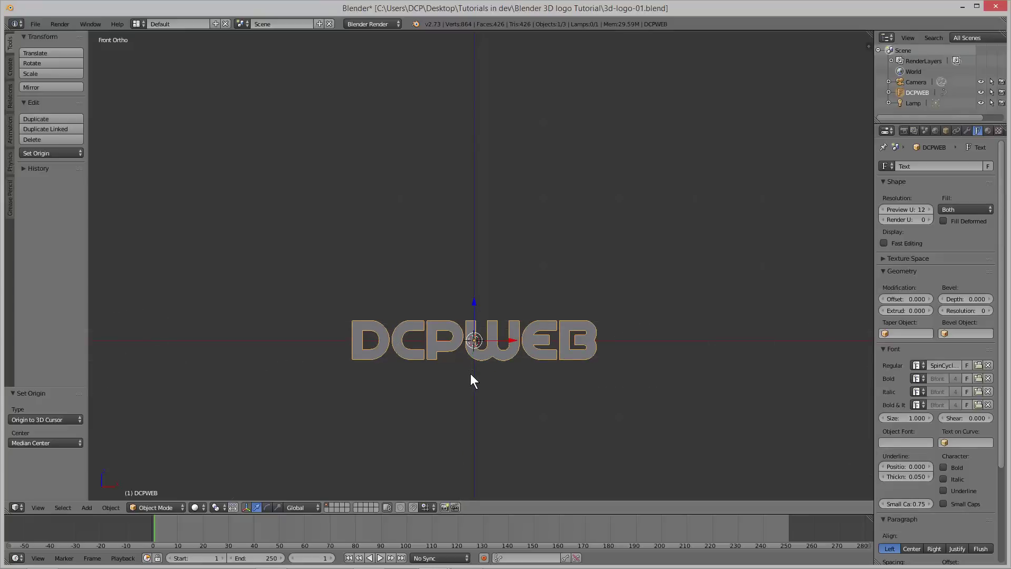
scroll(472, 385, up, 4)
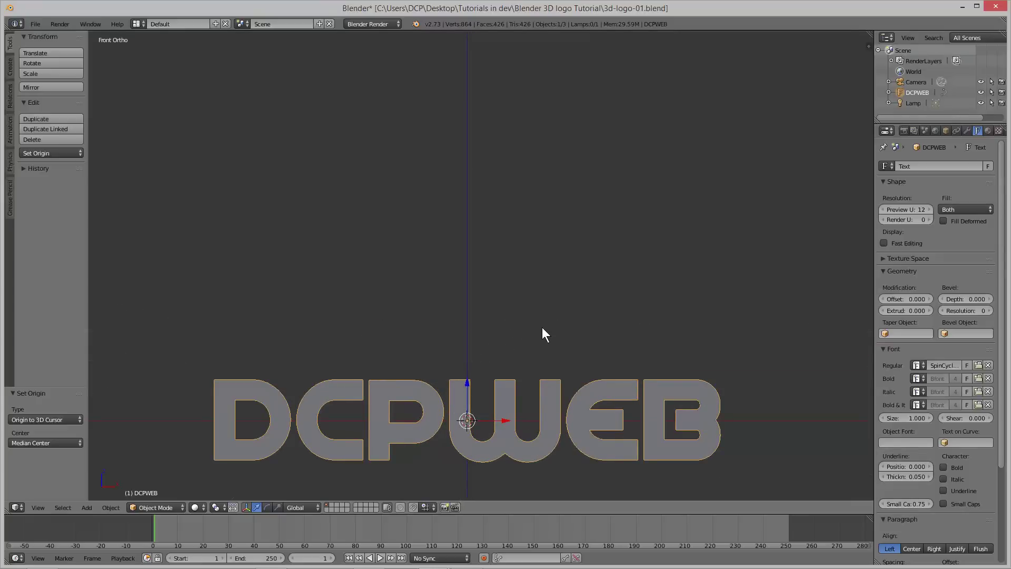
shift+middle_drag(543, 328, 554, 165)
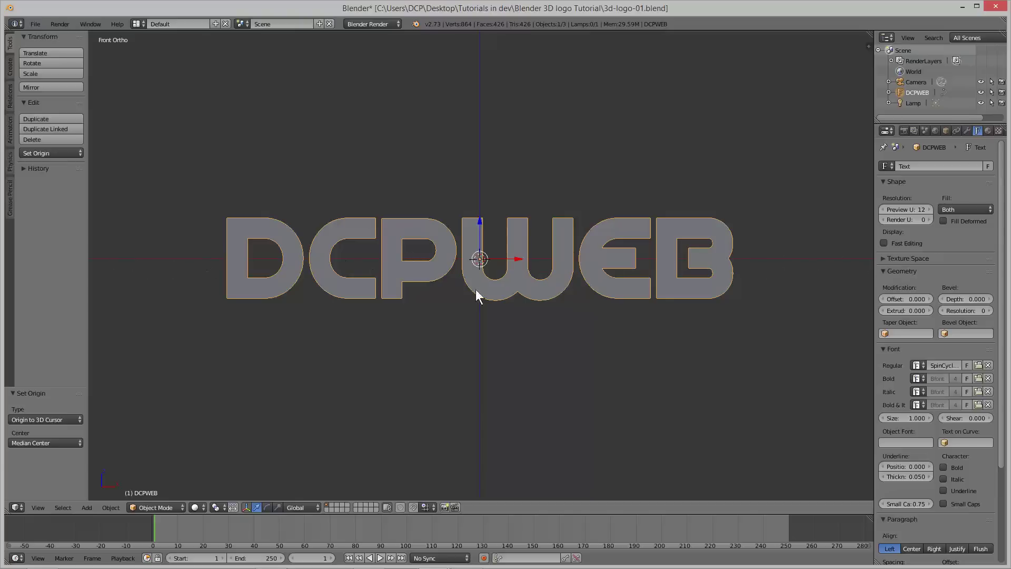
click(480, 226)
drag(480, 225, 484, 166)
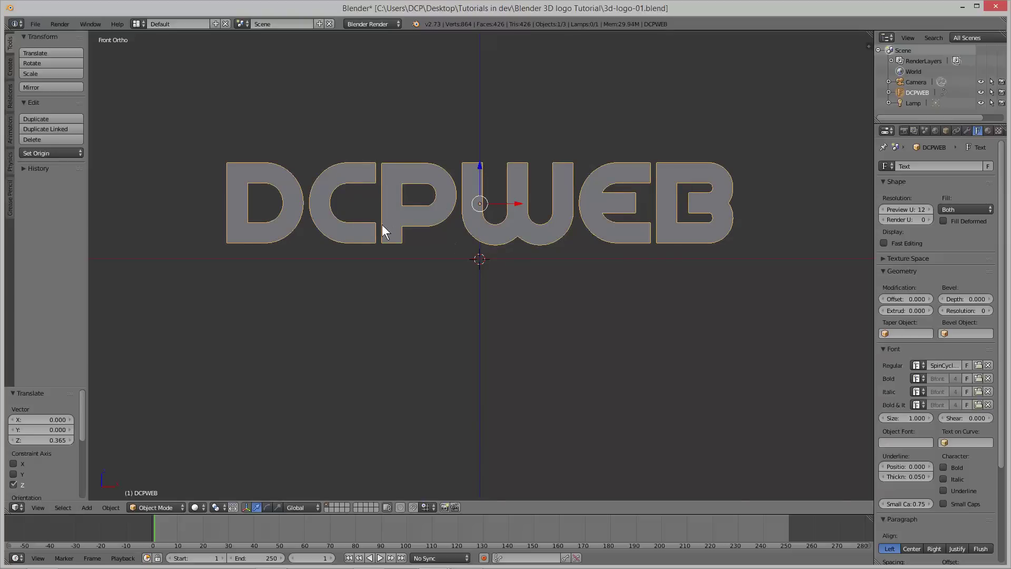
Zoom in and out on the text raised 0.365 on Z, then return to perspective.
scroll(407, 284, up, 3)
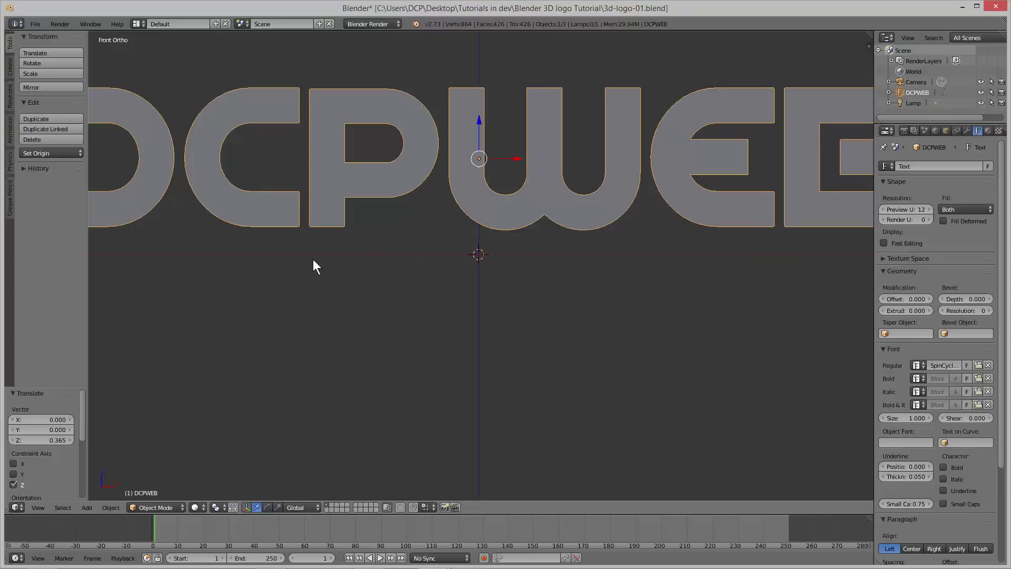
scroll(381, 359, down, 3)
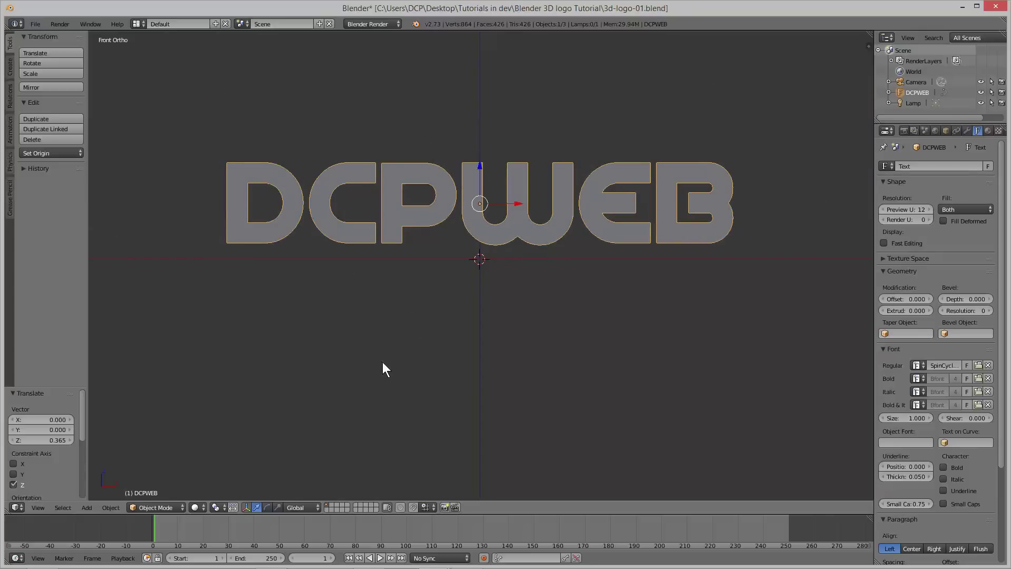
scroll(383, 362, down, 1)
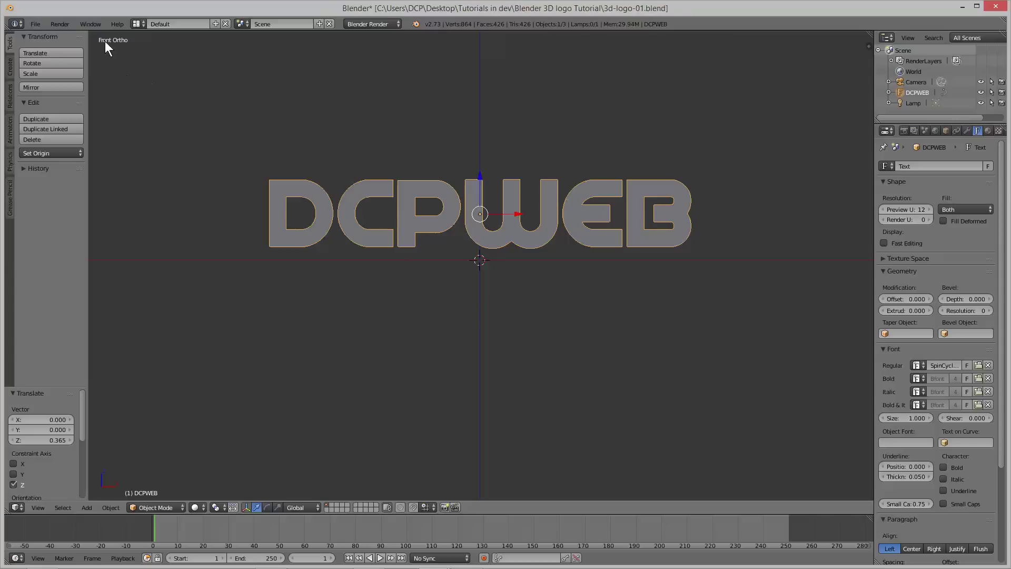
key(KP_5)
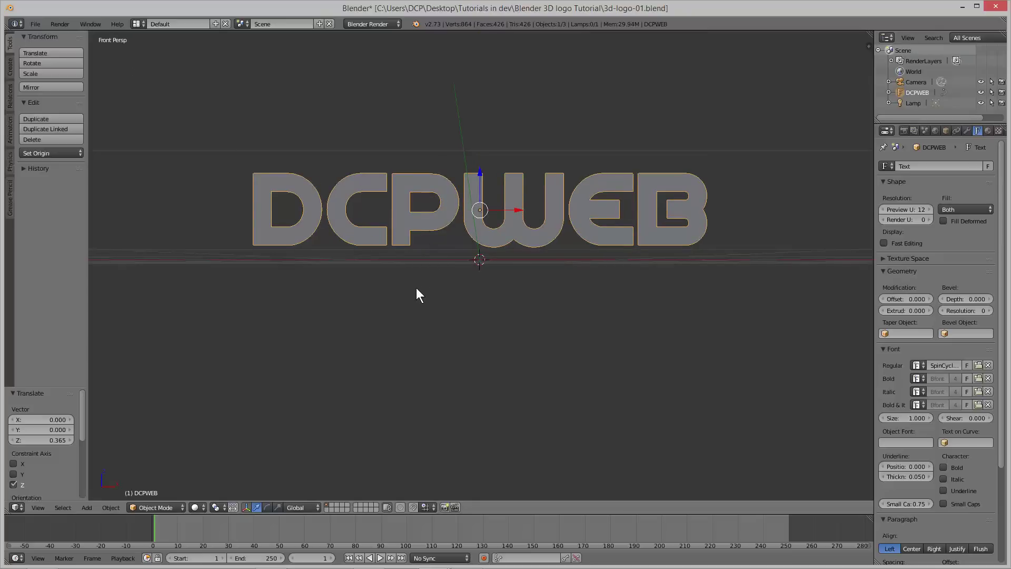
Orbit to an angled perspective view of the raised DCPWEB text.
middle_drag(416, 288, 482, 322)
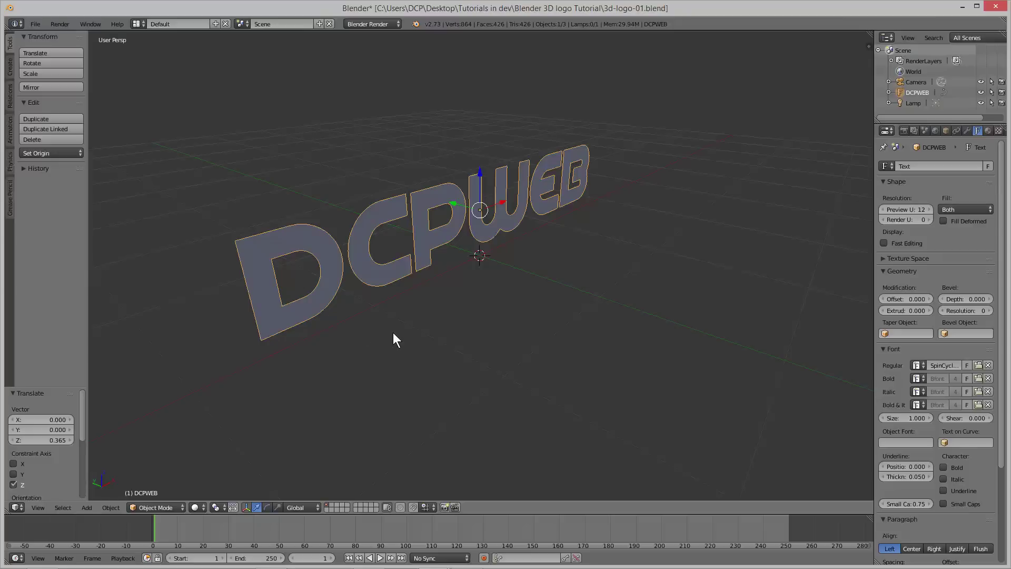
middle_drag(450, 328, 447, 325)
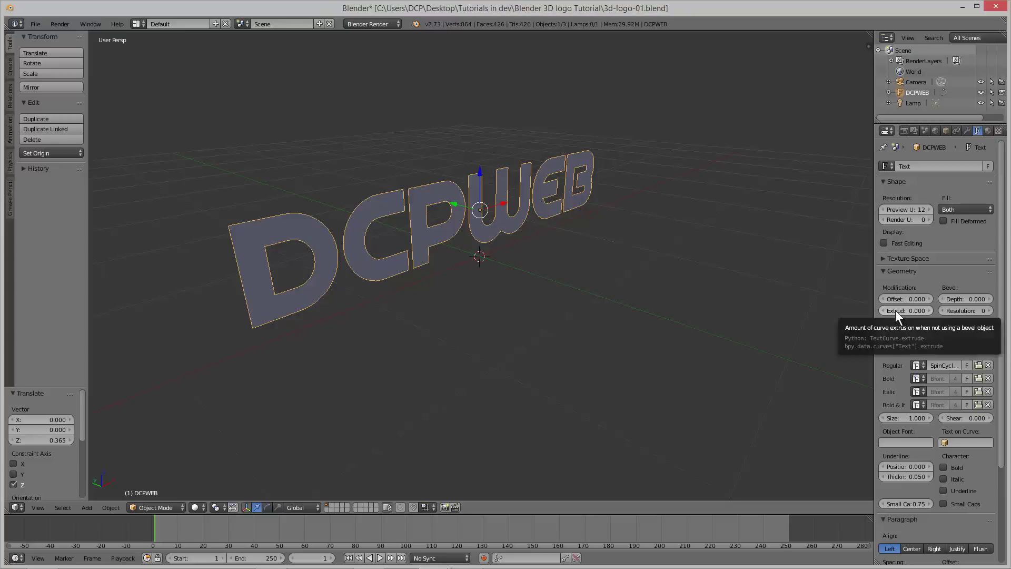
drag(895, 311, 895, 310)
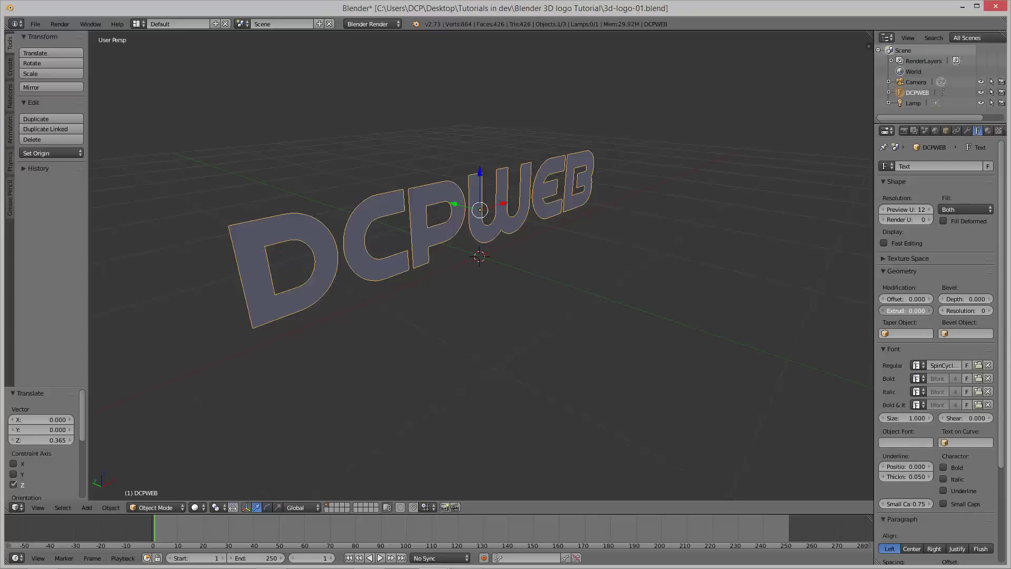
Extrude the DCPWEB letters to 0.100 depth and orbit around to inspect the solid shapes.
mouse_move(906, 310)
mouse_down()
mouse_move(937, 310)
mouse_move(903, 314)
mouse_up()
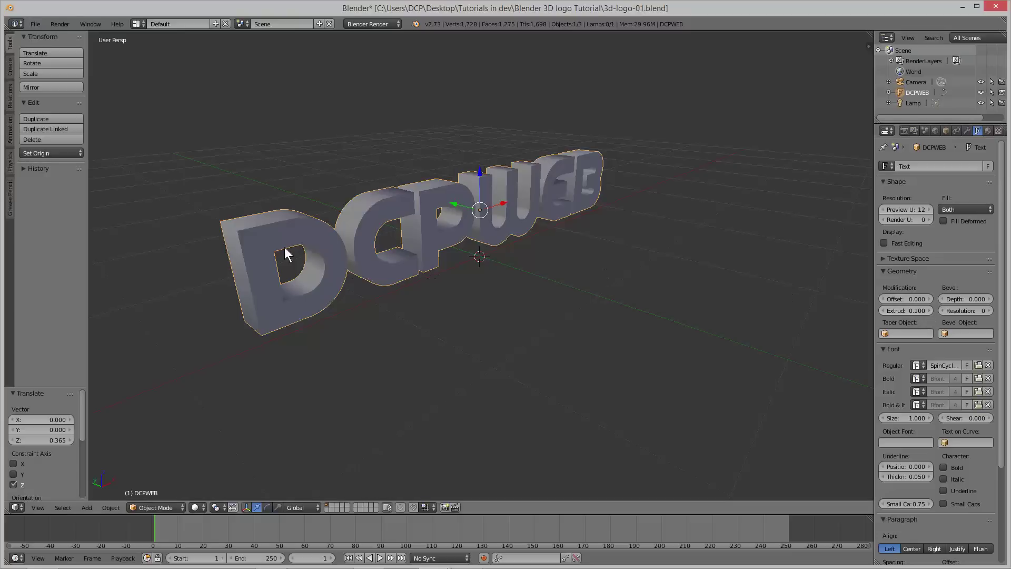
middle_drag(246, 229, 835, 303)
middle_drag(736, 306, 548, 284)
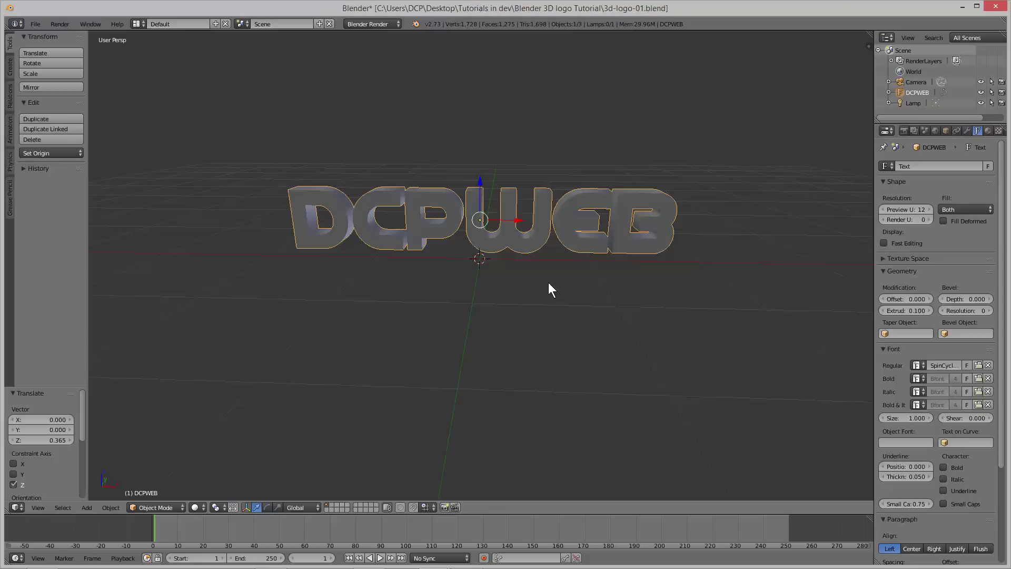
key(KP_1)
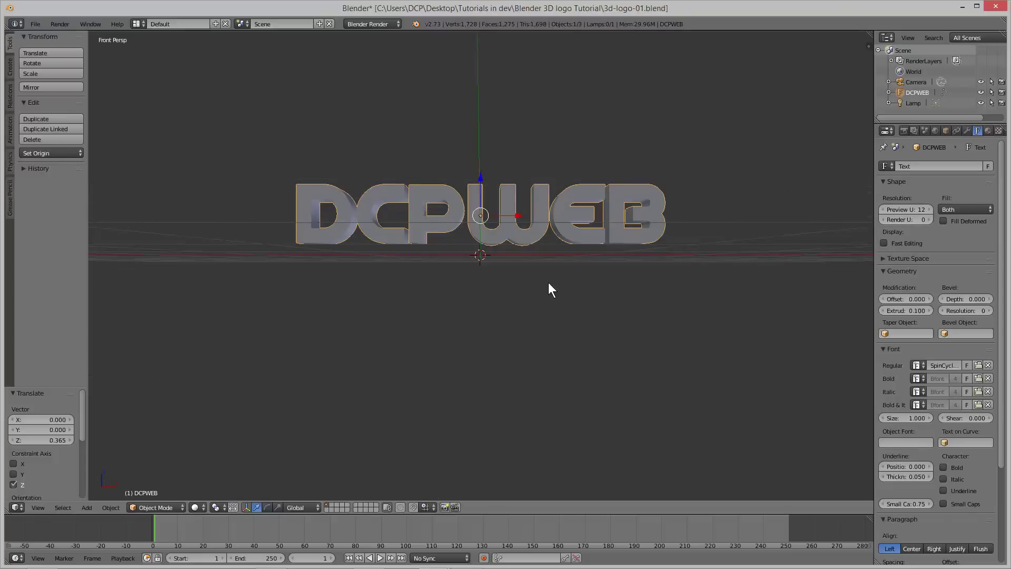
Switch the front view to orthographic and bring up the View menu.
key(KP_5)
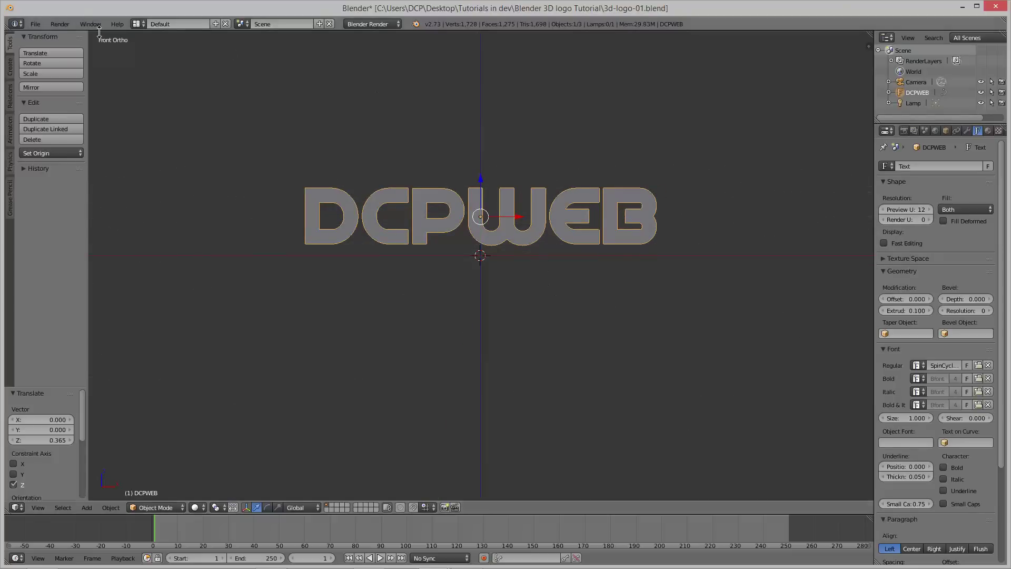
click(41, 507)
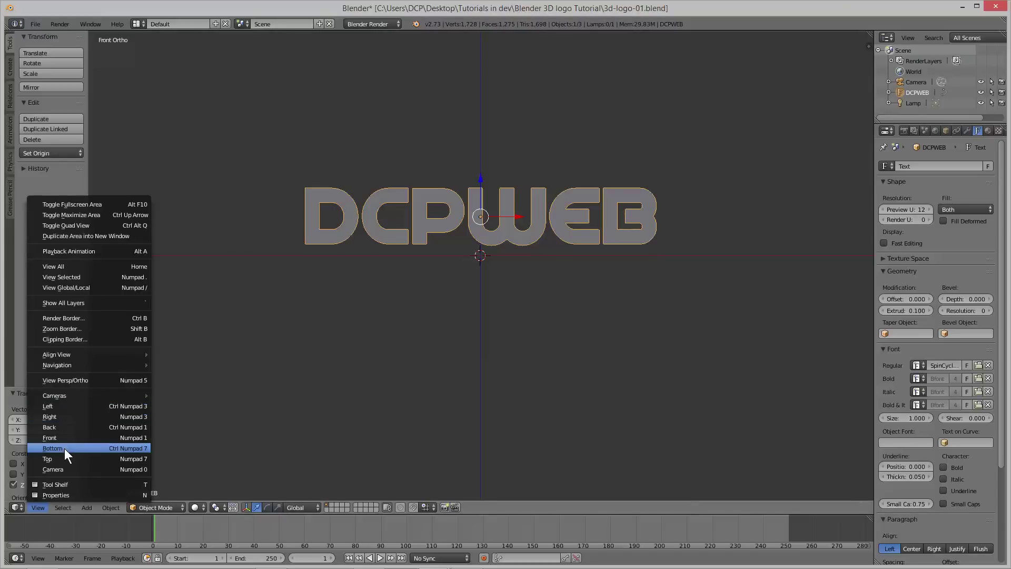
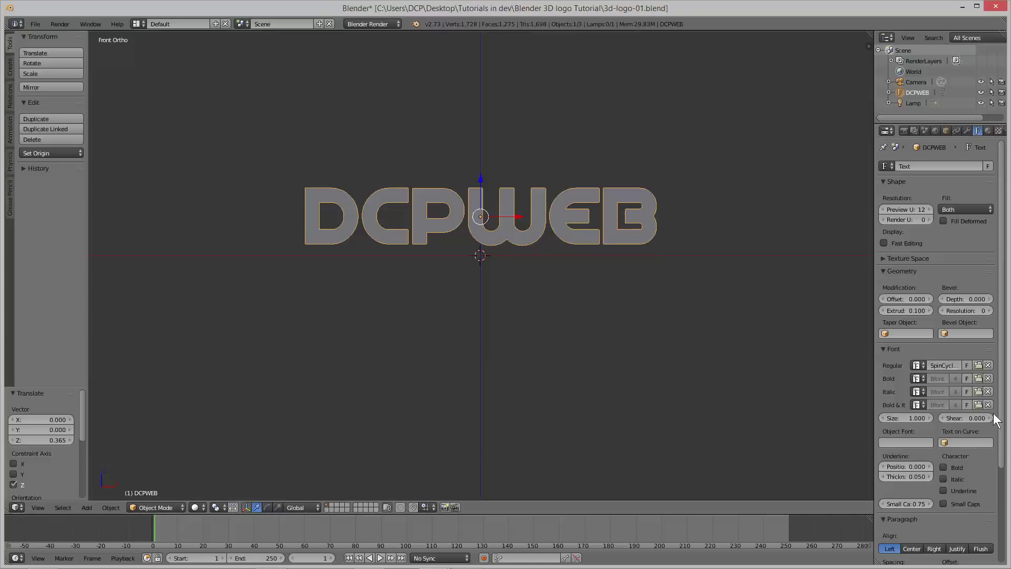
Set the DCPWEB text's letter spacing to 1.100 in the Paragraph panel.
drag(1000, 413, 1000, 492)
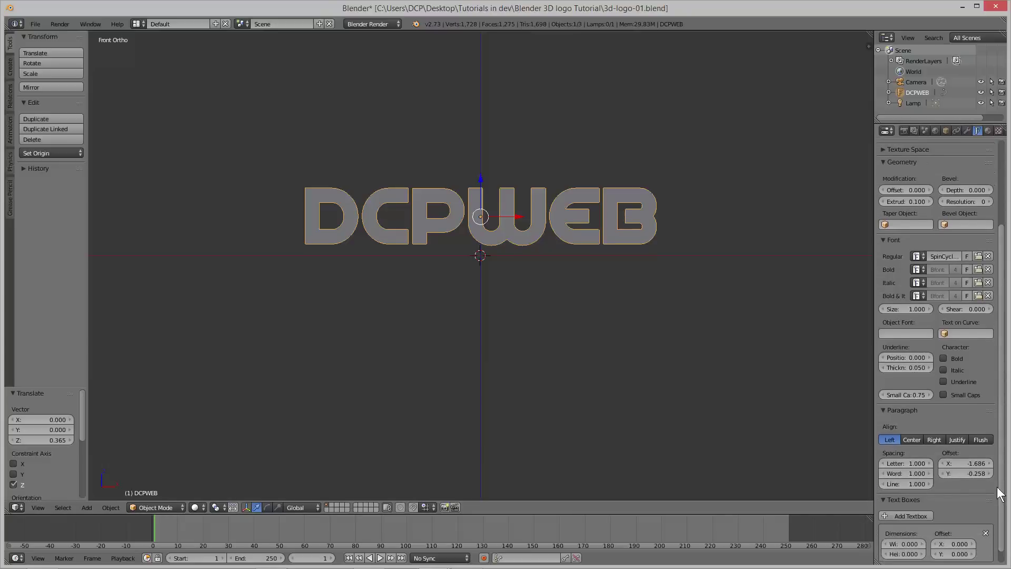
click(930, 462)
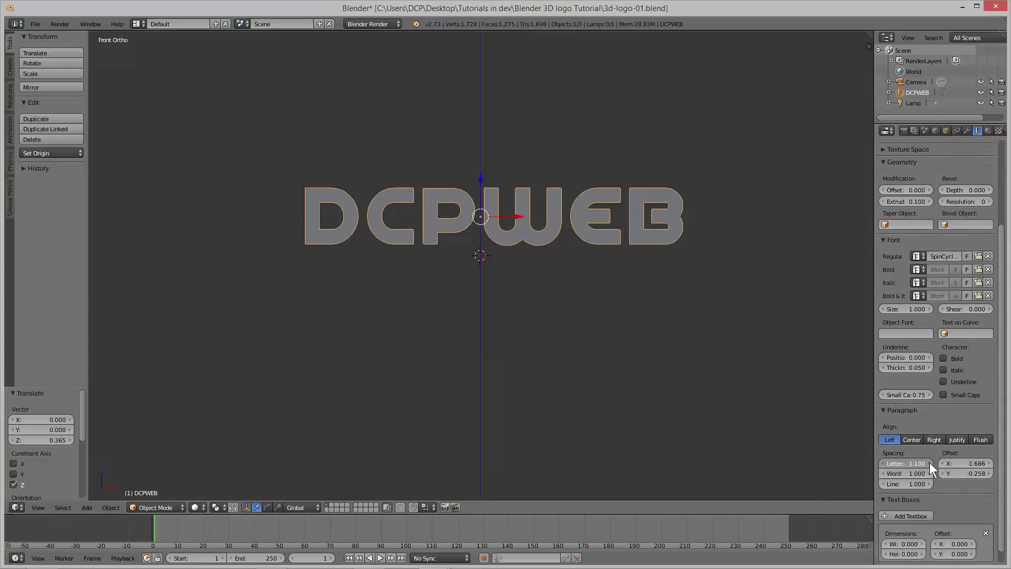
click(930, 462)
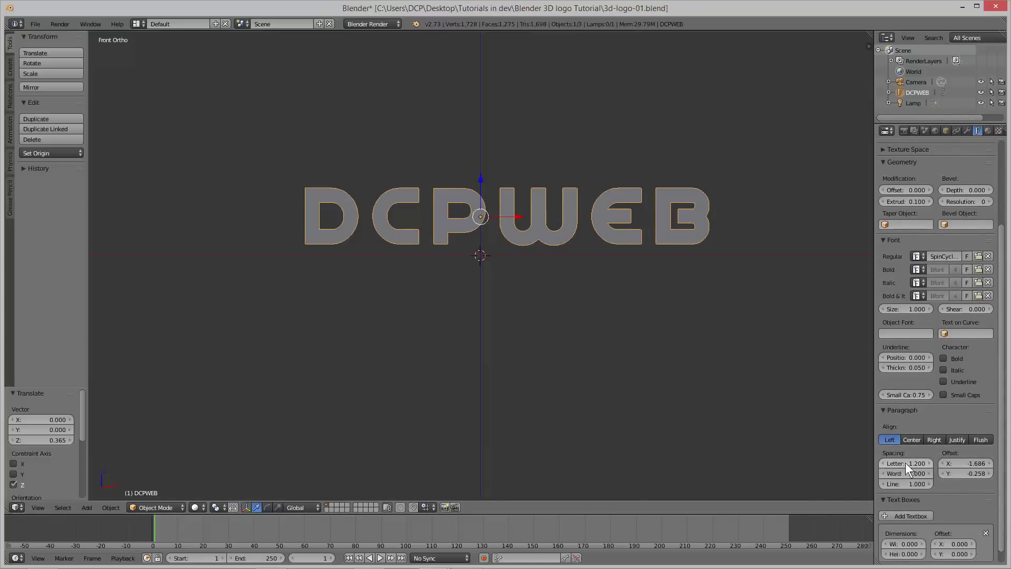
click(882, 461)
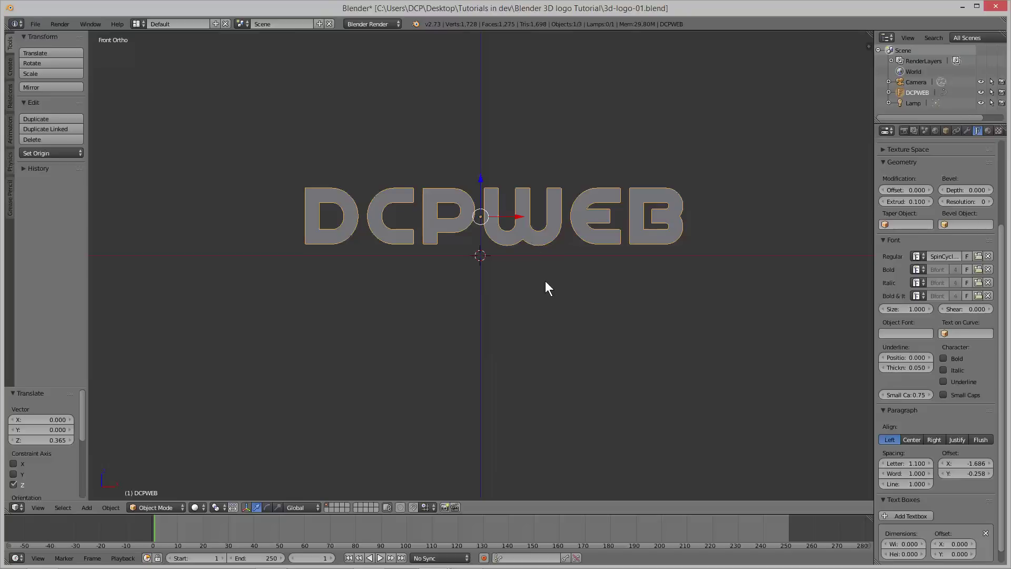
Switch to perspective and orbit around the DCPWEB text to inspect its 0.100 extrusion.
key(KP_5)
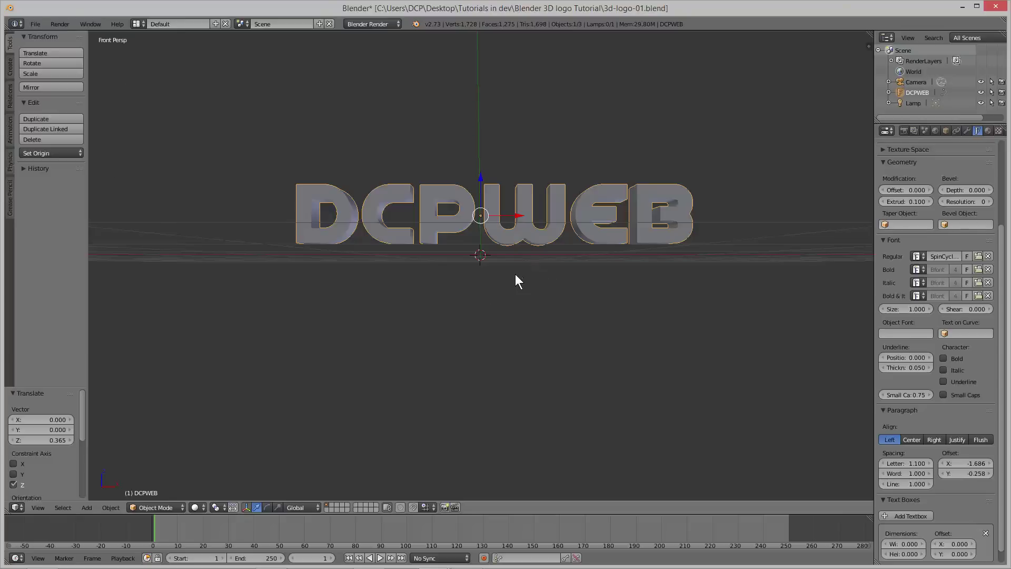
middle_drag(515, 275, 572, 295)
scroll(571, 296, up, 3)
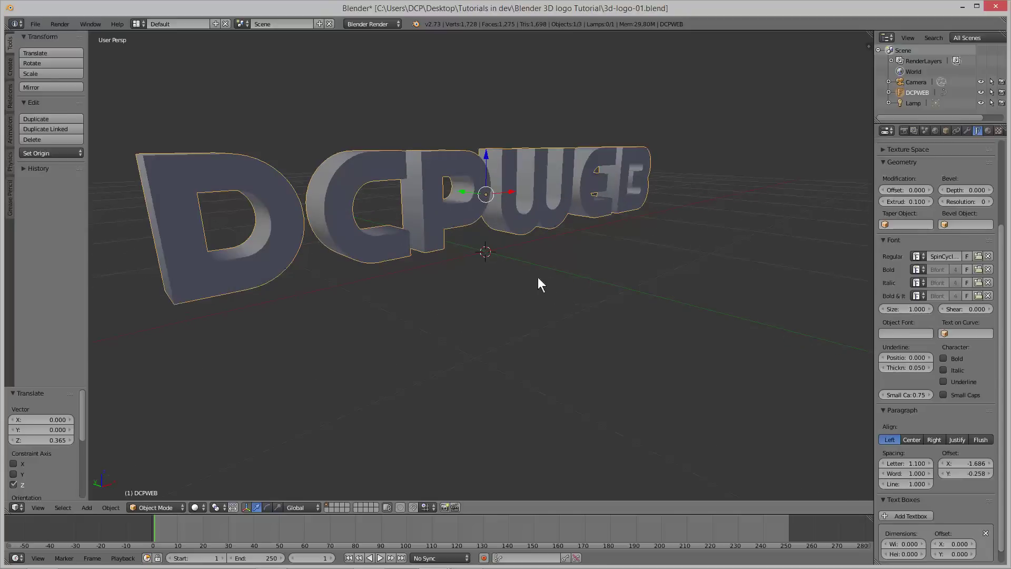
middle_drag(510, 273, 588, 316)
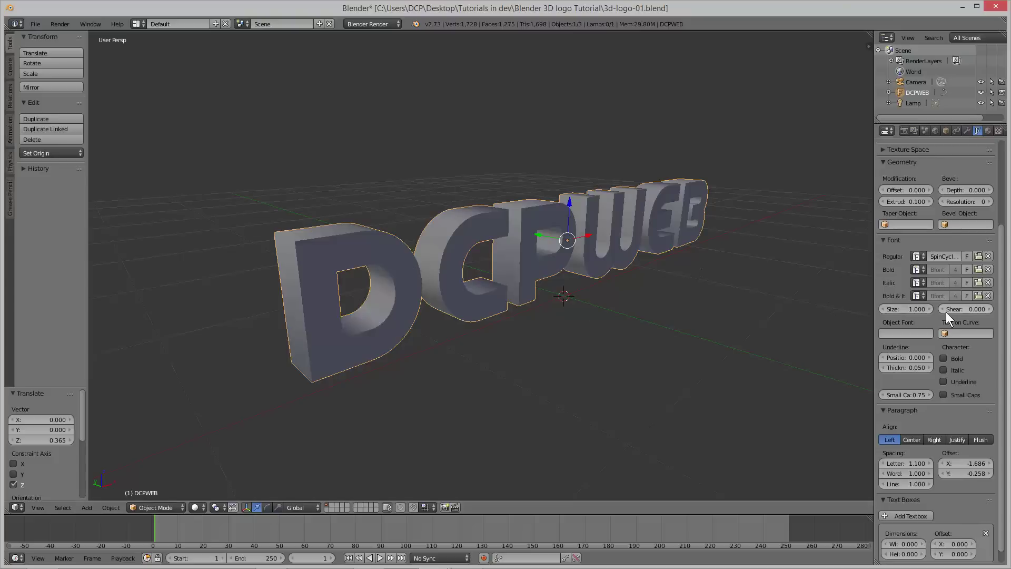
scroll(1002, 245, up, 4)
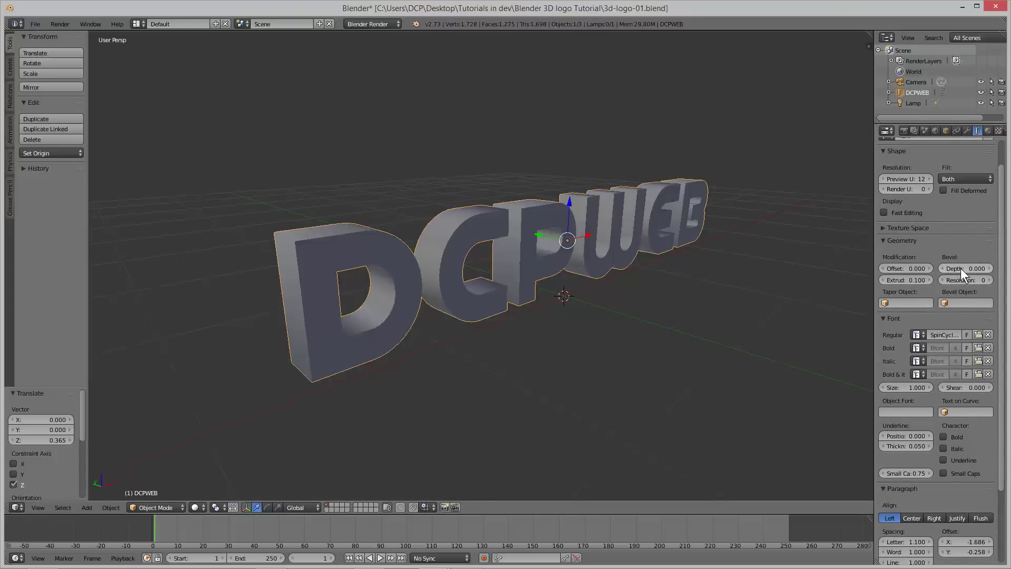
Set the text's Bevel Depth to 0.015 and orbit to check the softened letter edges.
drag(966, 268, 978, 268)
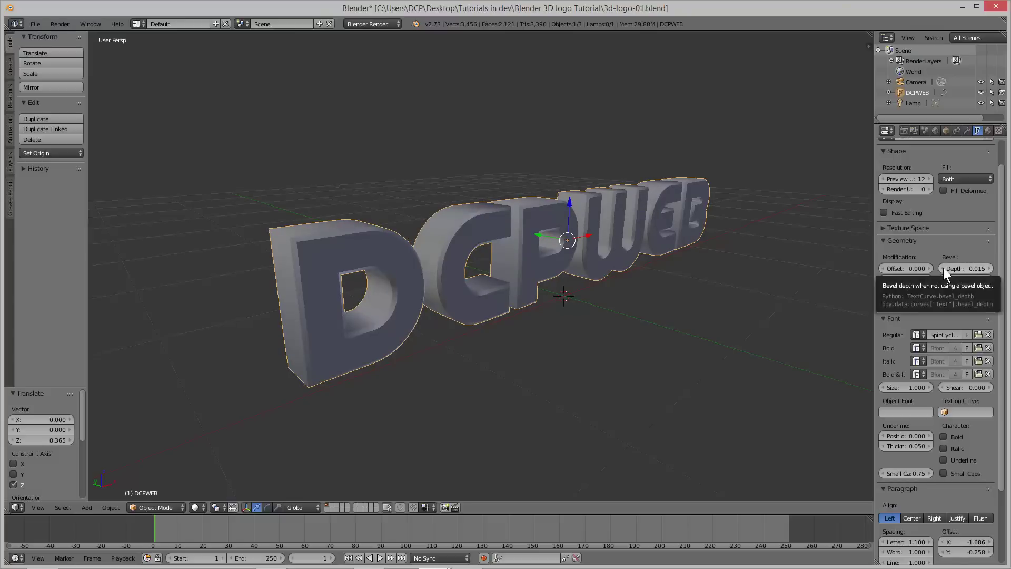
click(988, 268)
drag(953, 268, 981, 269)
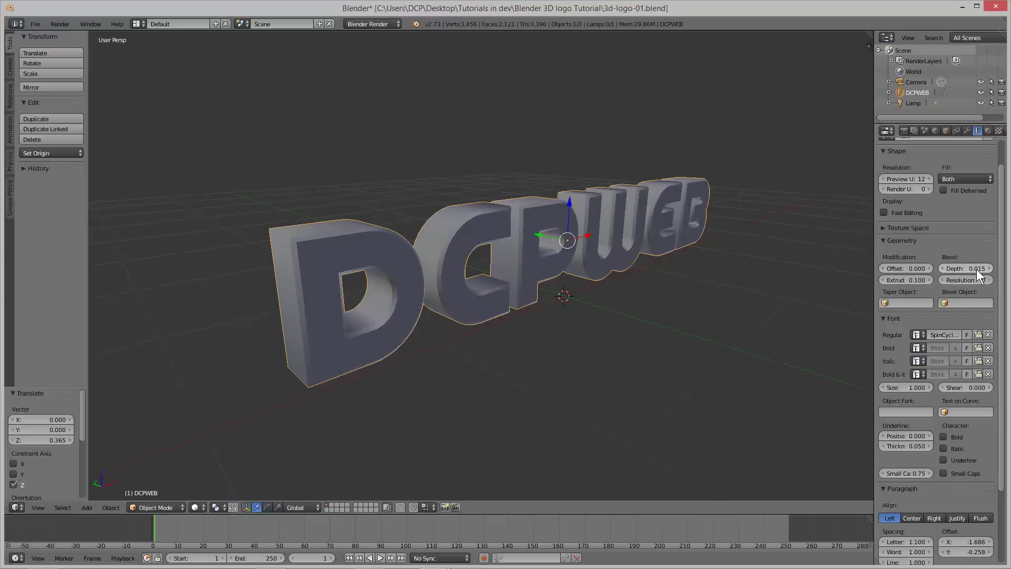
middle_drag(742, 251, 602, 257)
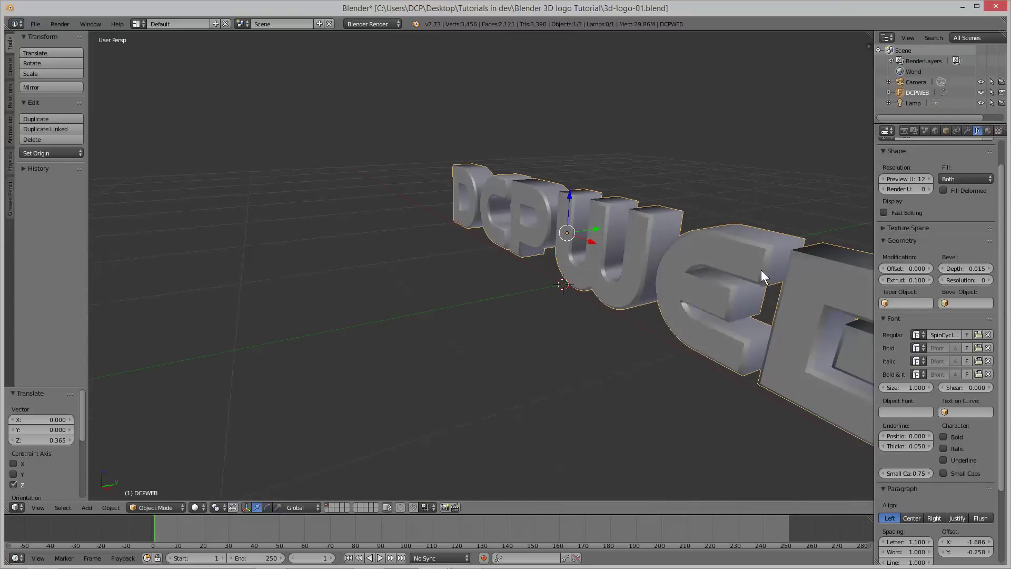
middle_drag(505, 350, 626, 336)
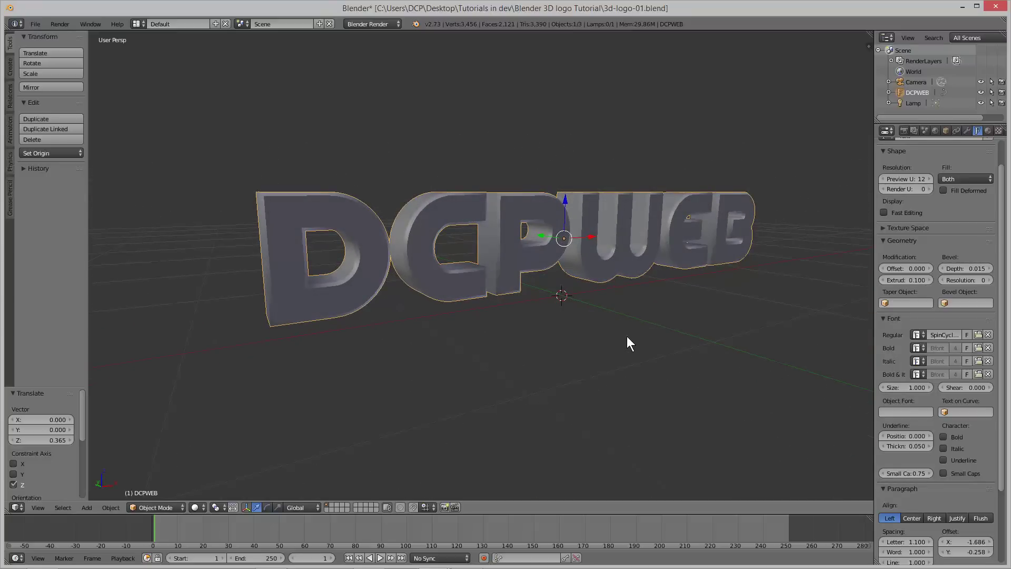
middle_drag(636, 333, 598, 334)
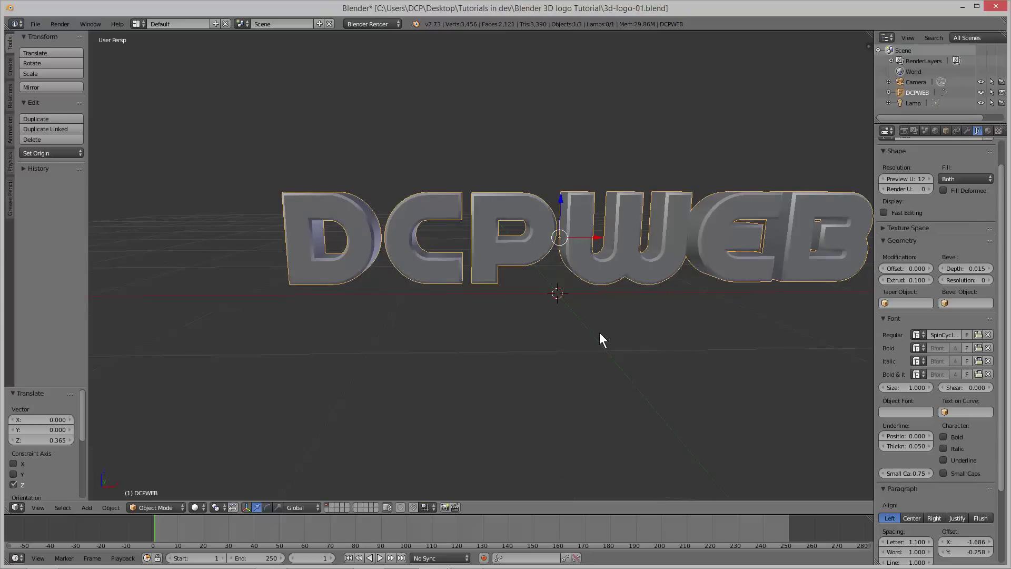
Switch to orthographic Front view and adjust the zoom on the bevelled DCPWEB text.
key(KP_1)
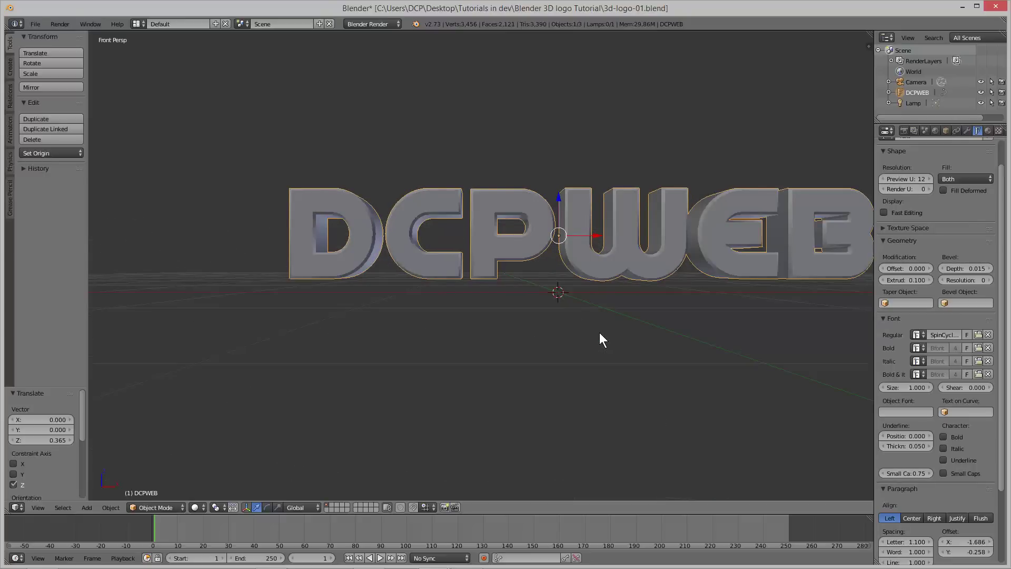
key(KP_5)
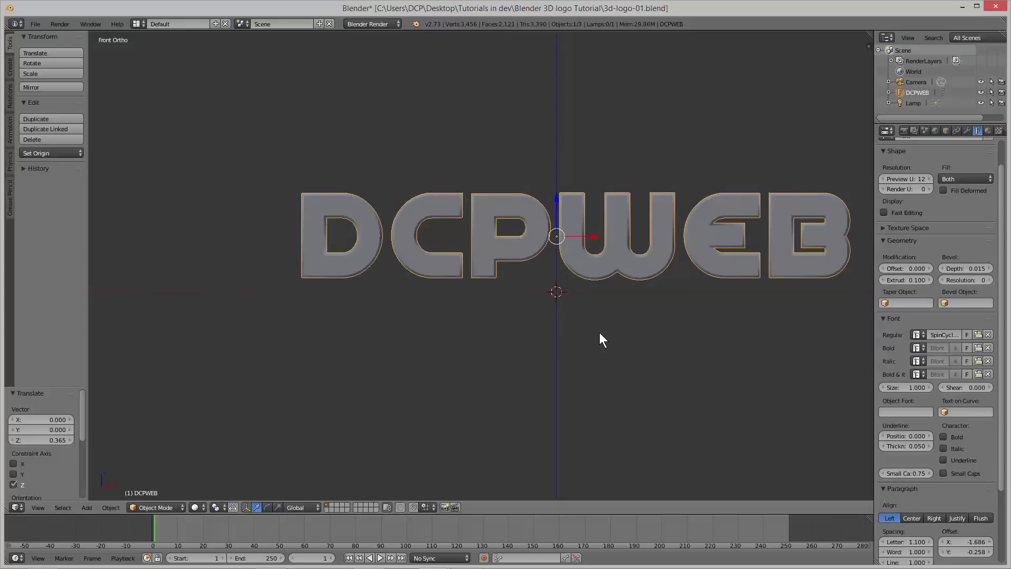
scroll(599, 333, down, 3)
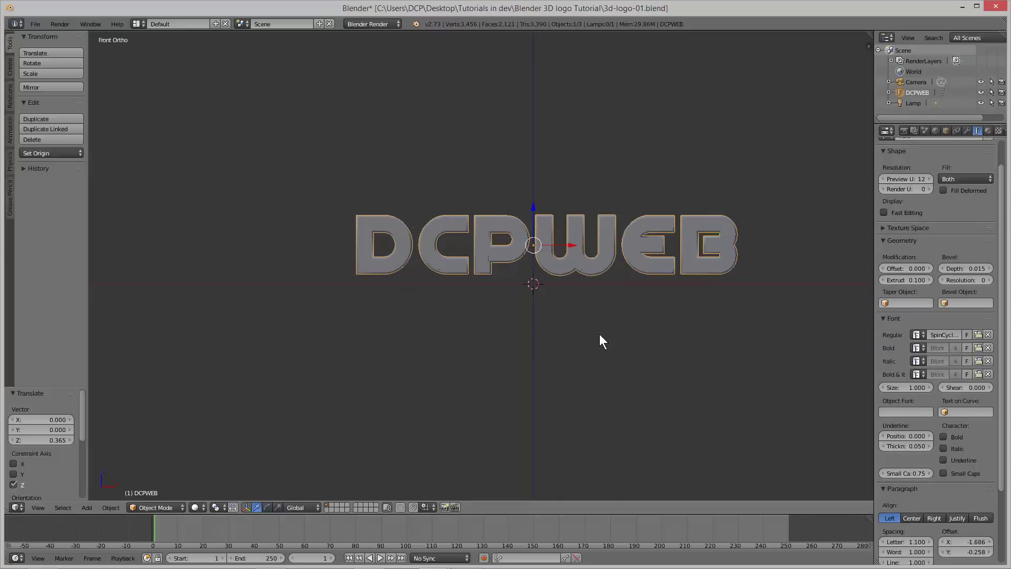
scroll(600, 336, down, 1)
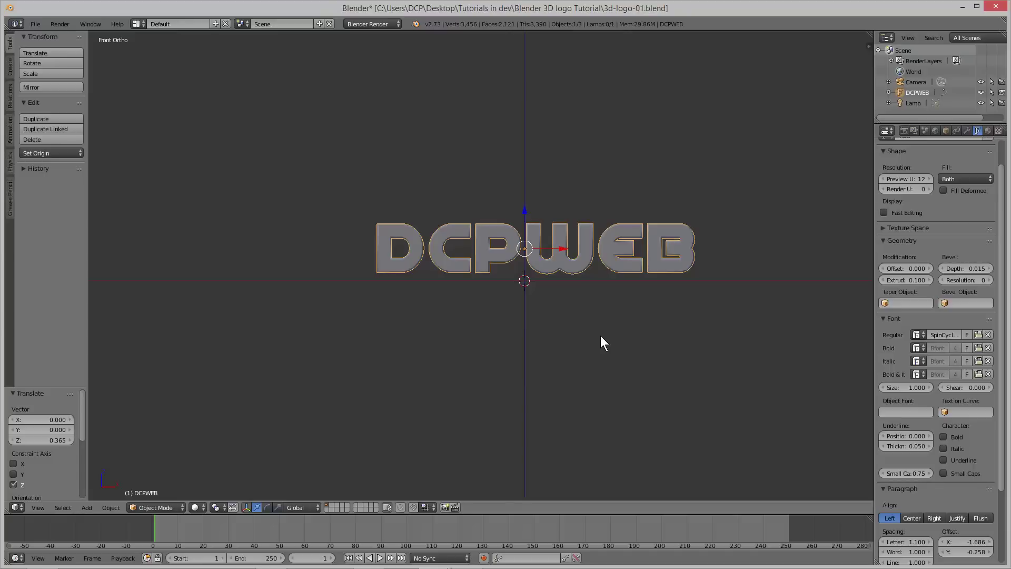
scroll(600, 336, up, 2)
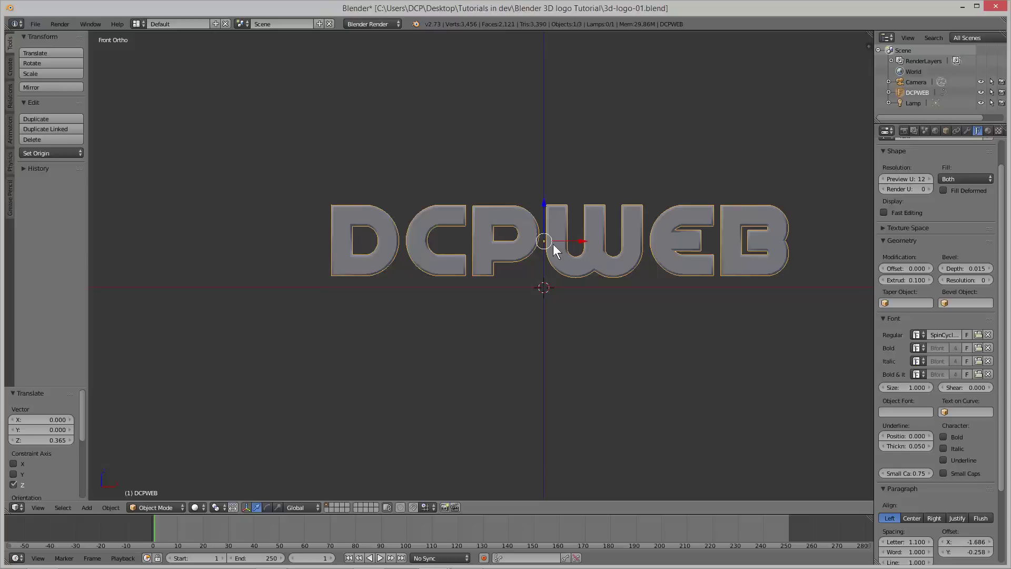
scroll(561, 250, up, 1)
scroll(561, 247, down, 1)
Move the DCPWEB text sideways along X by -0.133.
drag(581, 240, 567, 244)
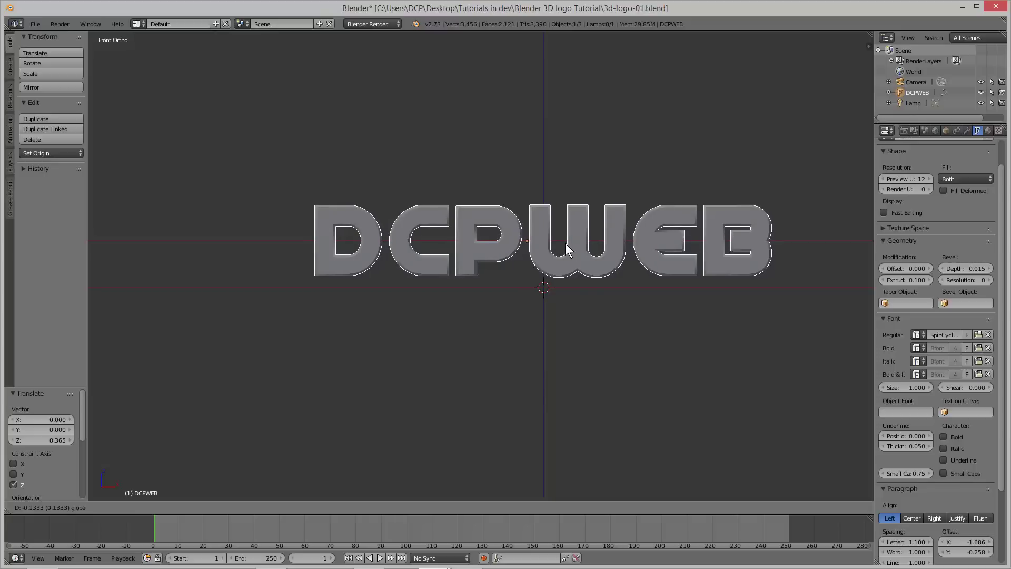
click(565, 243)
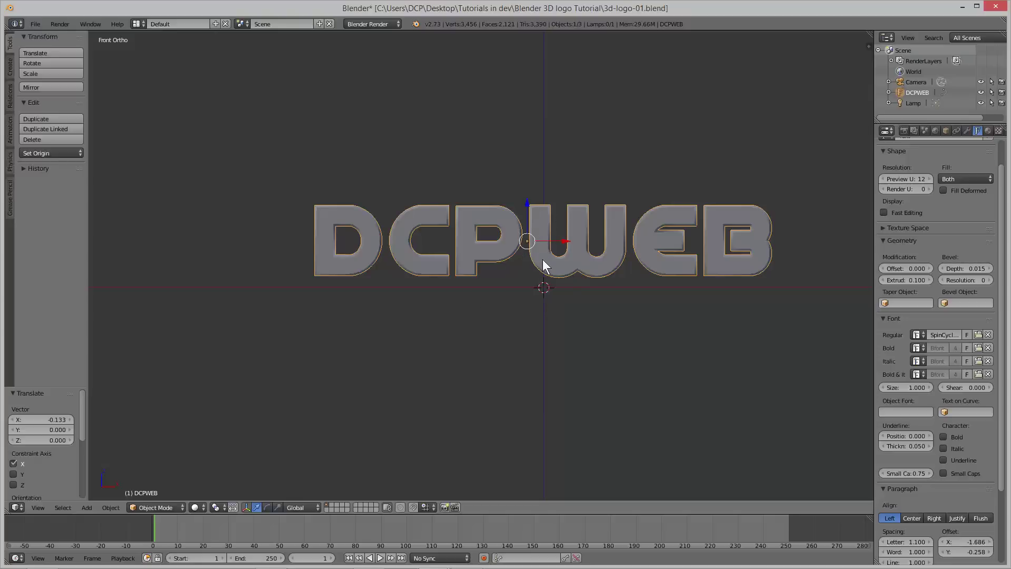
click(113, 506)
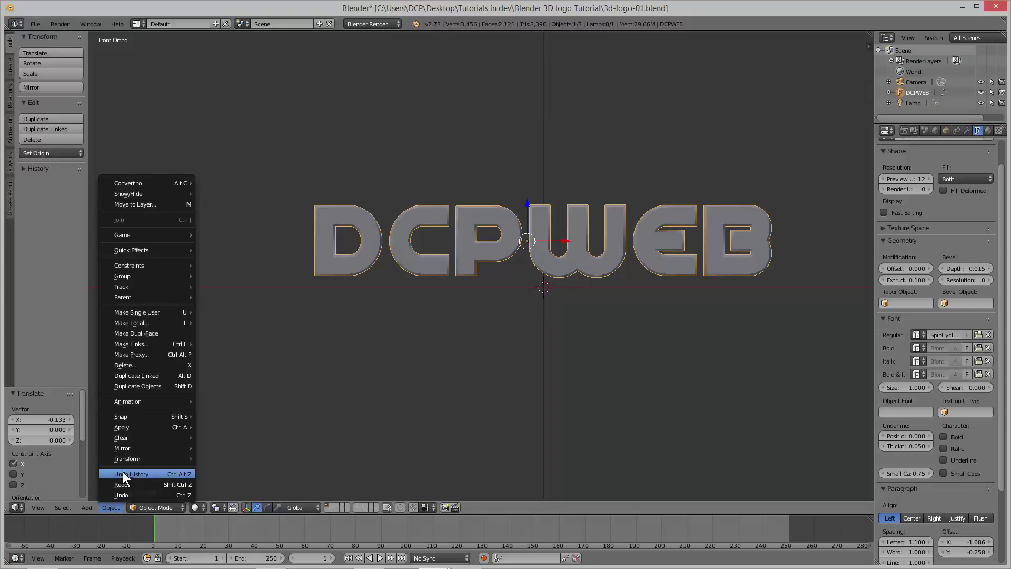
mouse_move(128, 458)
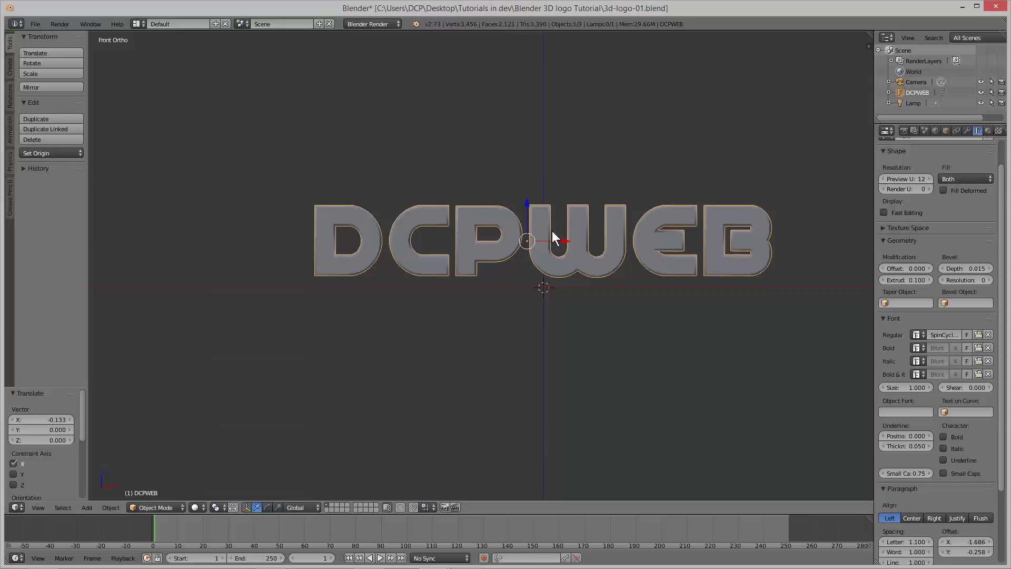
Lower the DCPWEB text along Z by -0.383 to centre it vertically.
drag(526, 201, 526, 250)
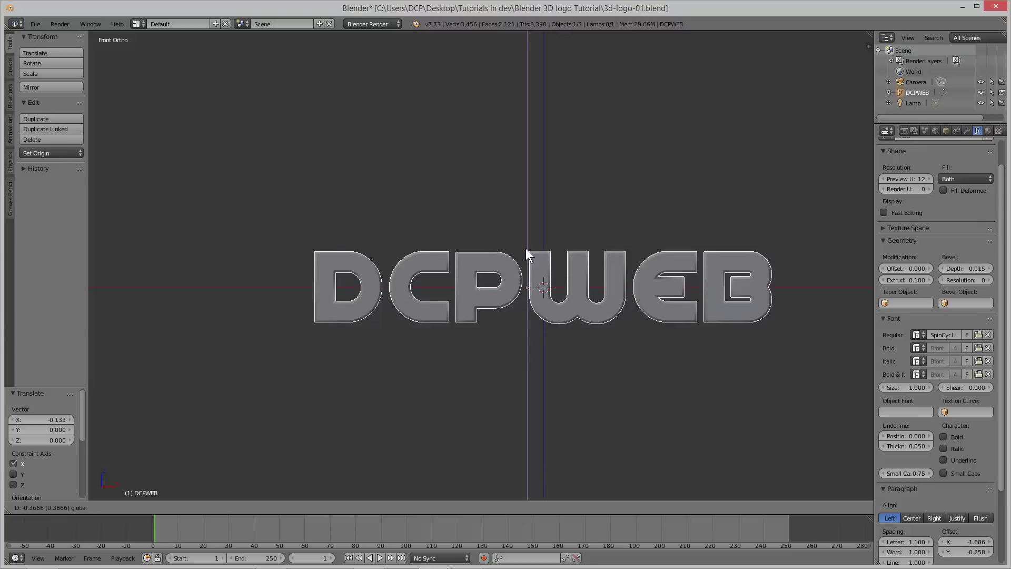
drag(526, 248, 526, 251)
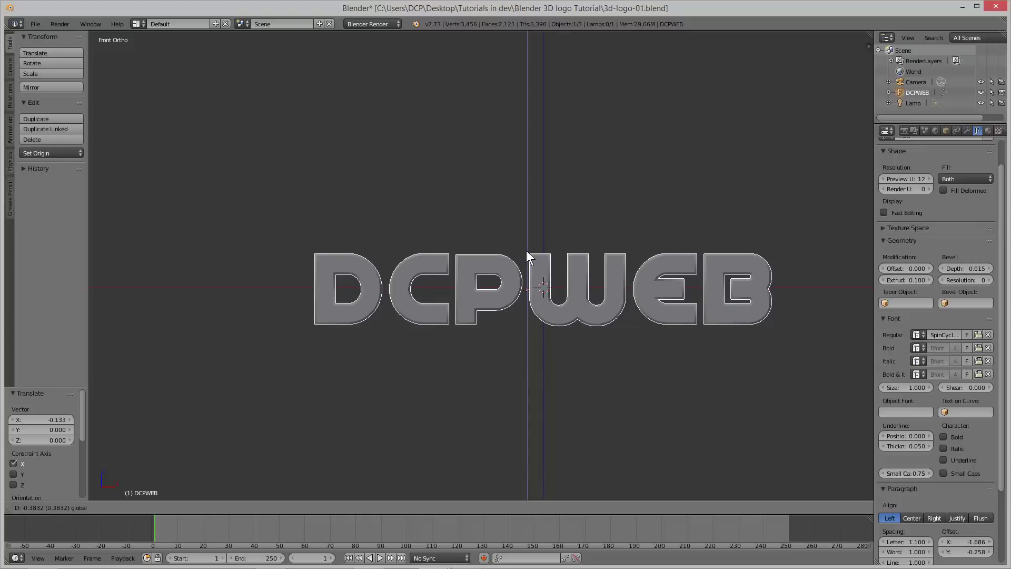
drag(526, 250, 526, 250)
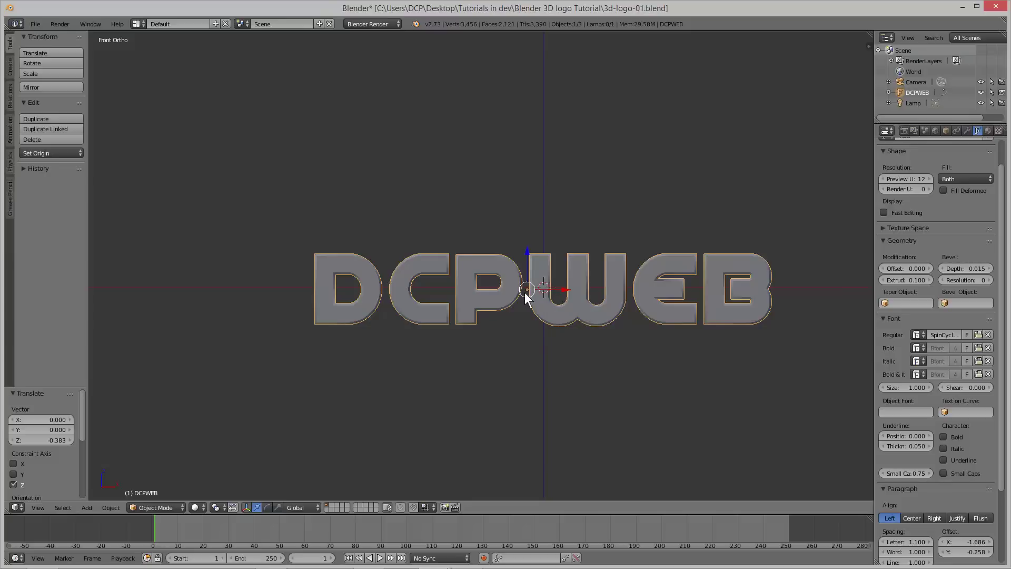
Set the DCPWEB text's origin to the 3D cursor via Object > Transform.
click(103, 506)
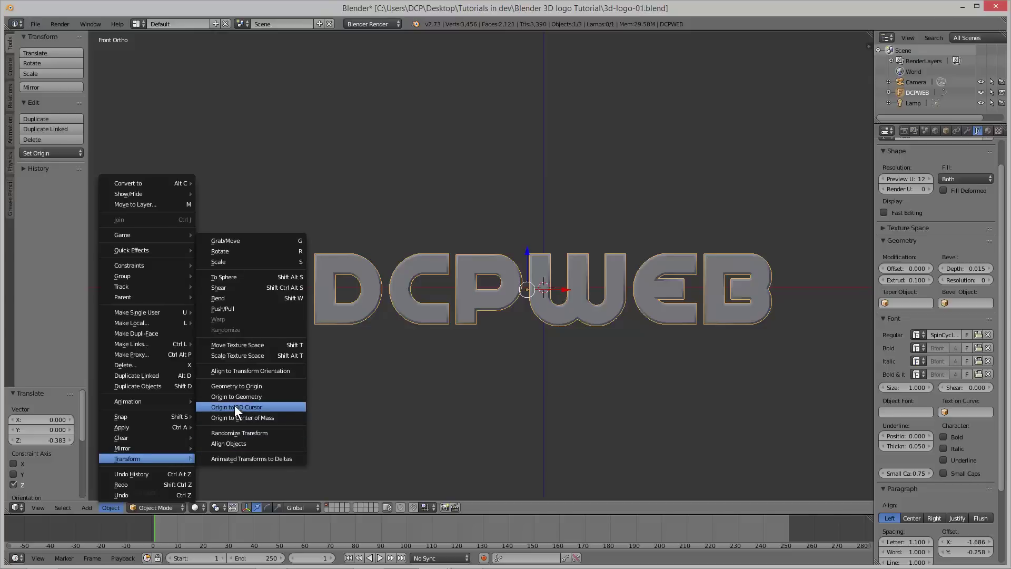
click(234, 407)
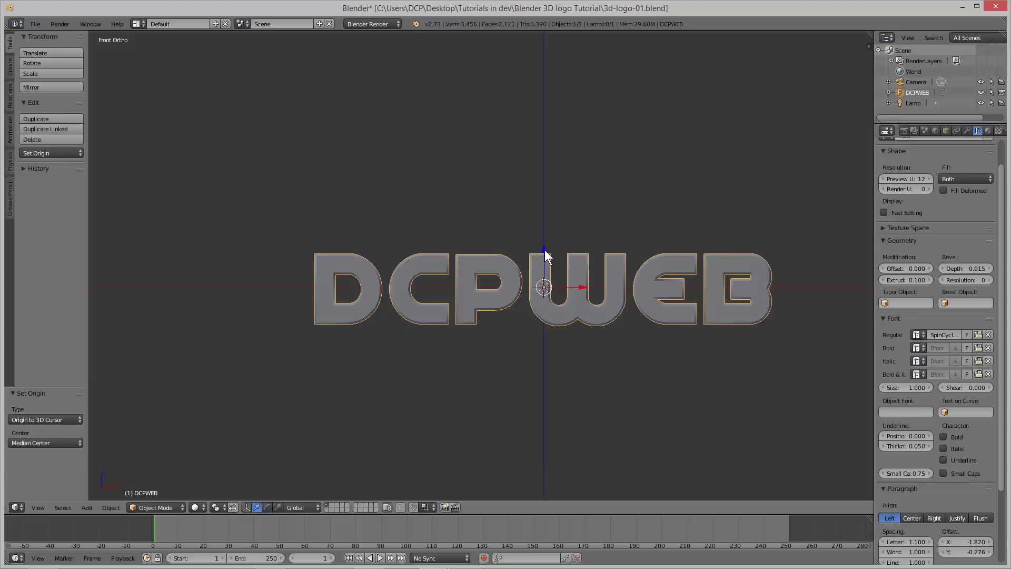
Raise the DCPWEB text along Z so it sits 0.521 above the cursor.
key(g)
key(z)
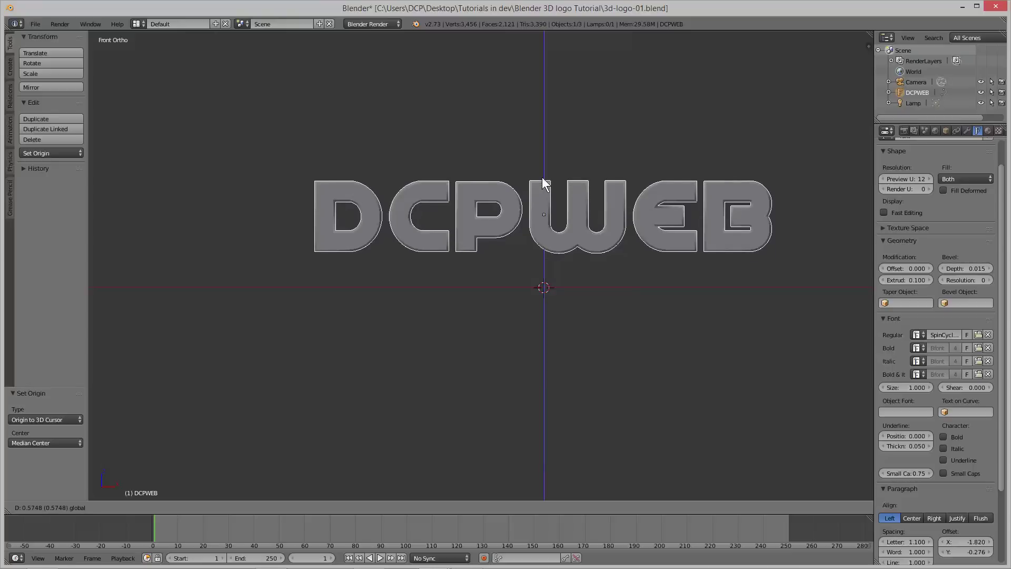
click(542, 177)
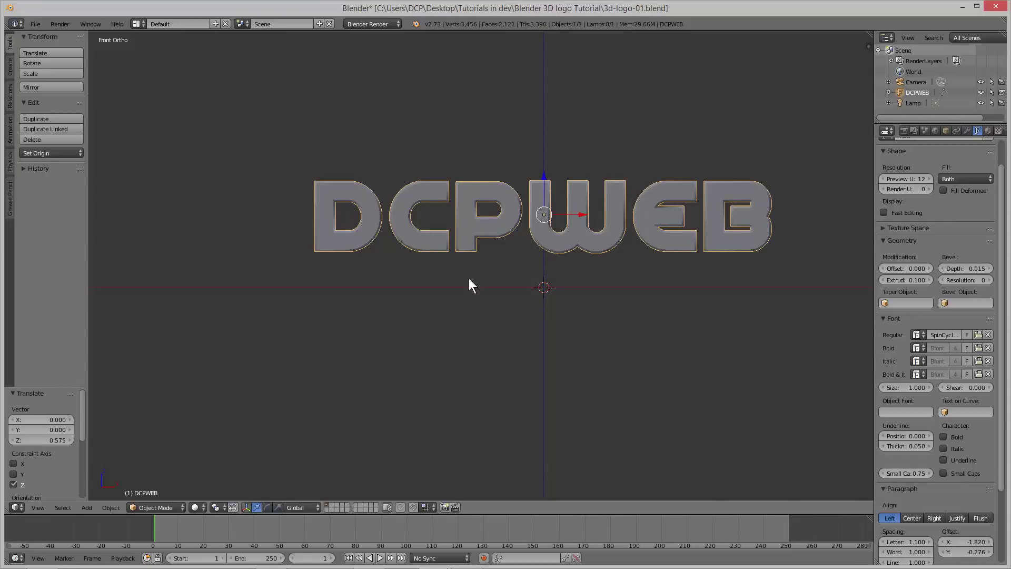
drag(543, 177, 542, 112)
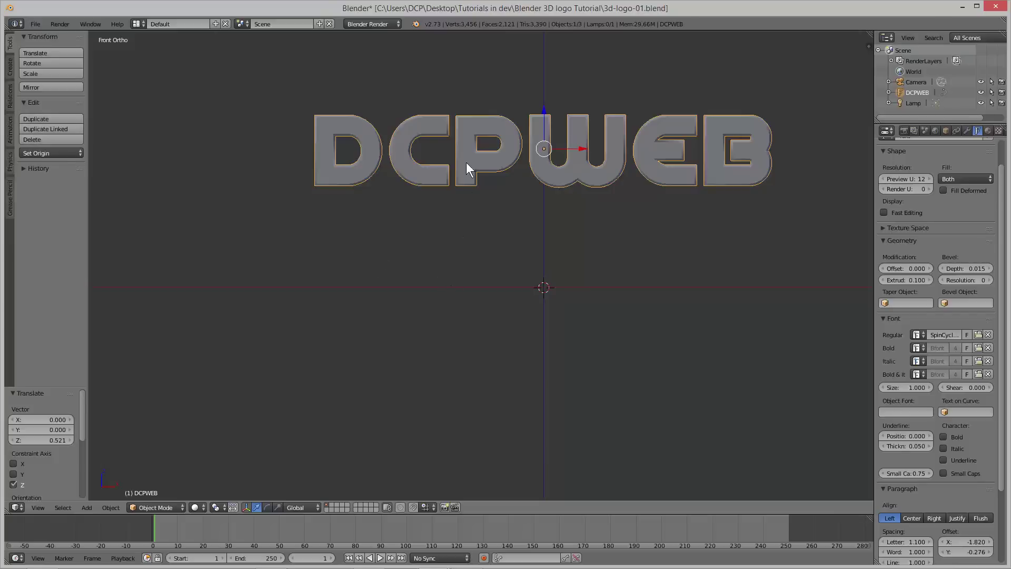
Toggle the tool shelf and bring the blender-keys.txt shortcut notes to the screen centre.
key(t)
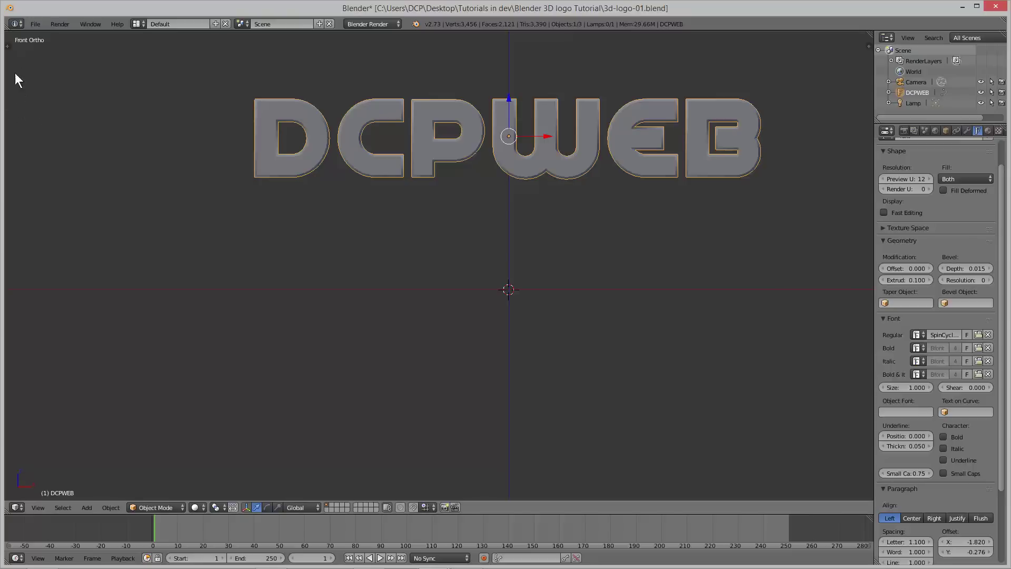
key(t)
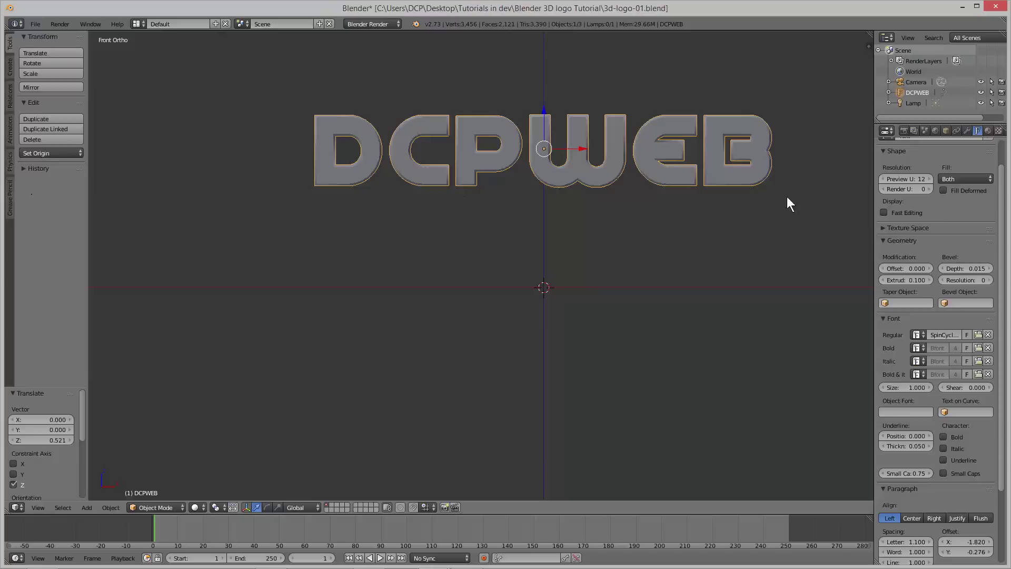
key(alt+Tab)
drag(735, 100, 449, 86)
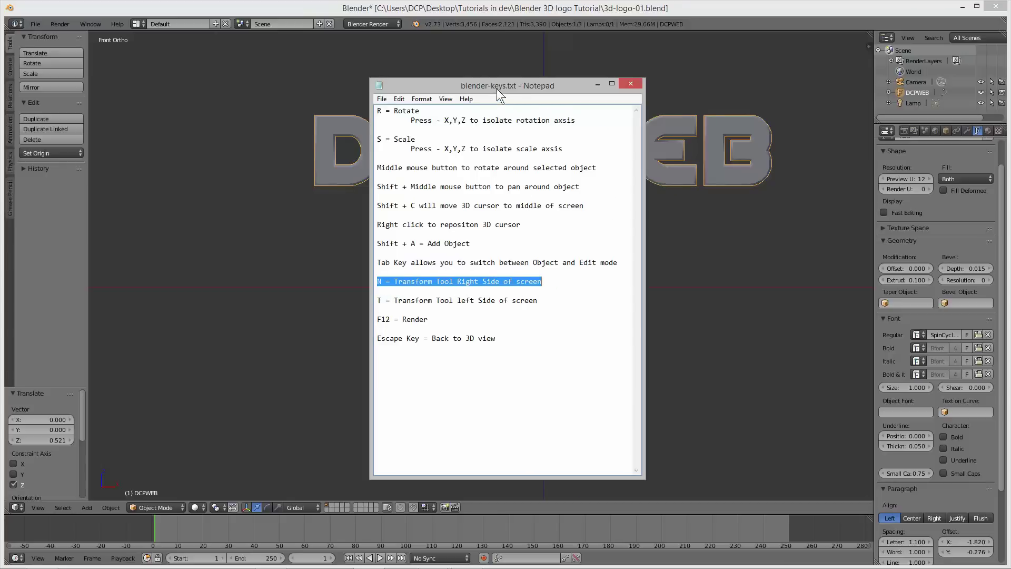
Return to Blender, toggle the transform side panel, and duplicate the DCPWEB text.
click(597, 85)
key(n)
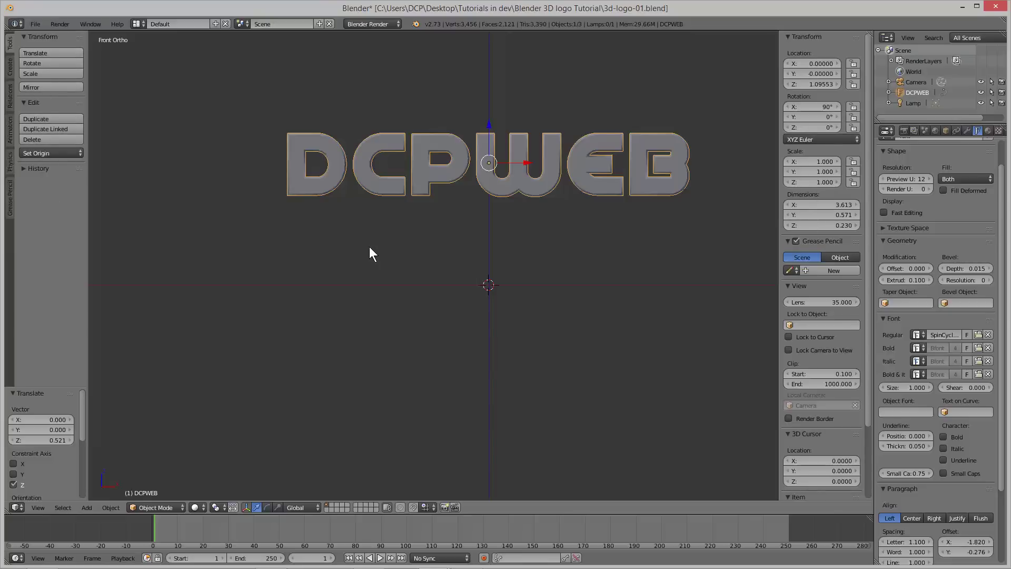
key(n)
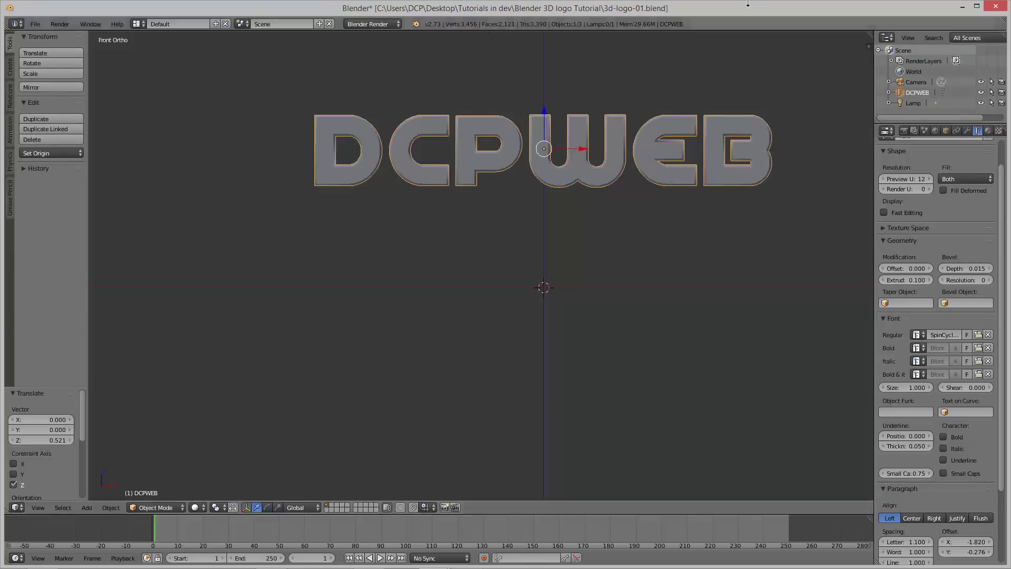
click(44, 117)
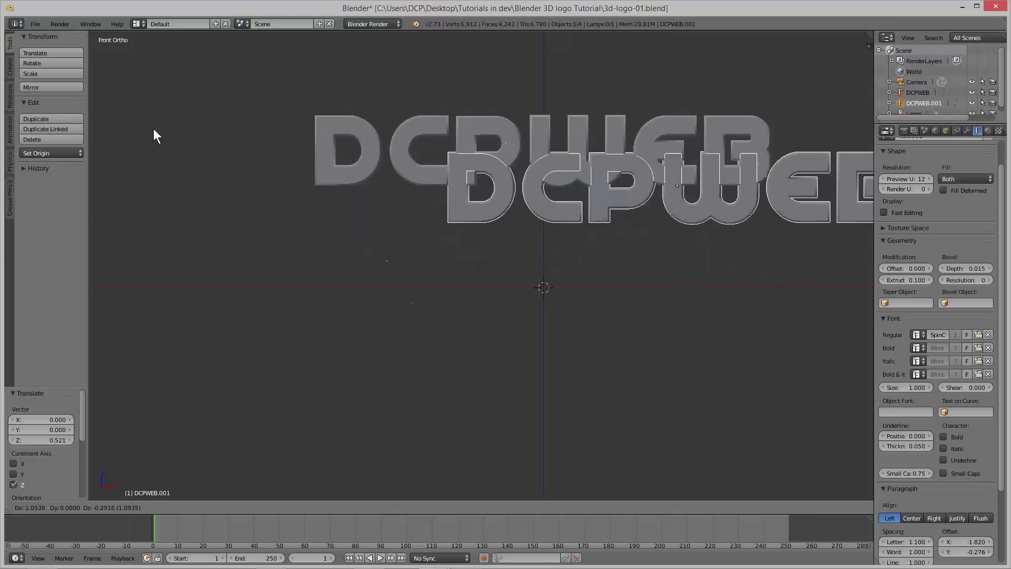
Place the DCPWEB.001 copy 0.691 lower along Z, beneath the original.
right_click(125, 203)
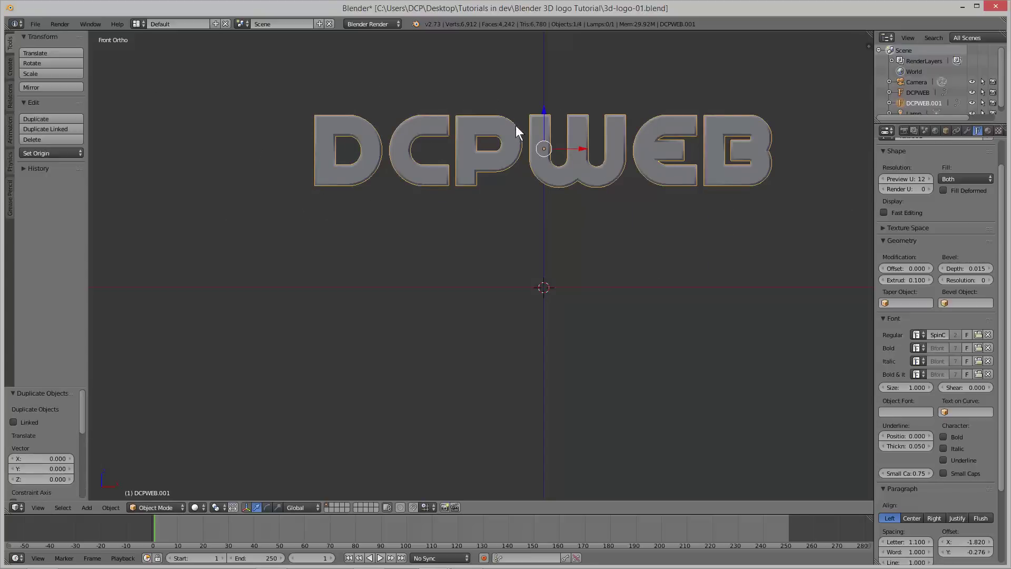
drag(545, 110, 551, 197)
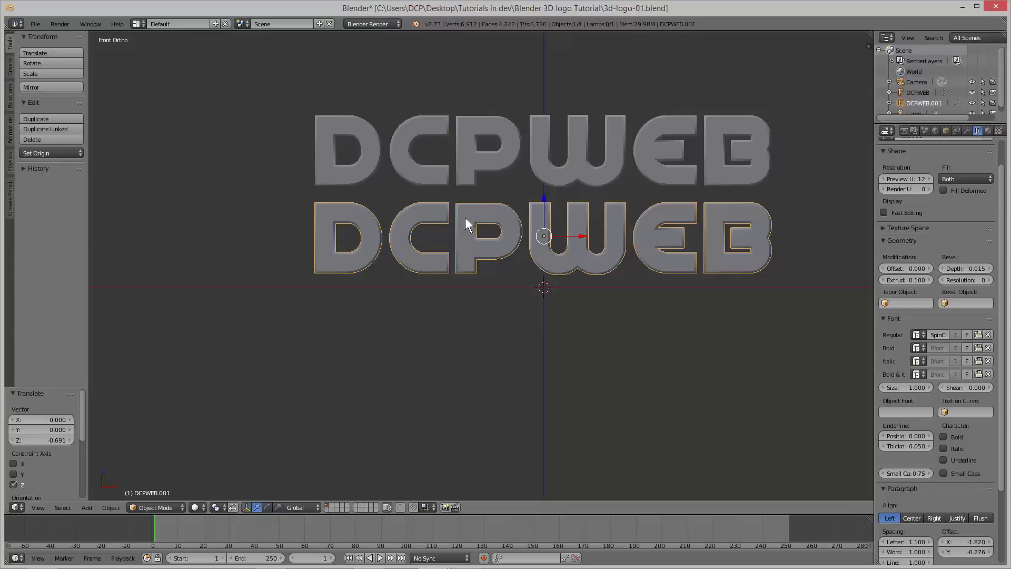
click(170, 506)
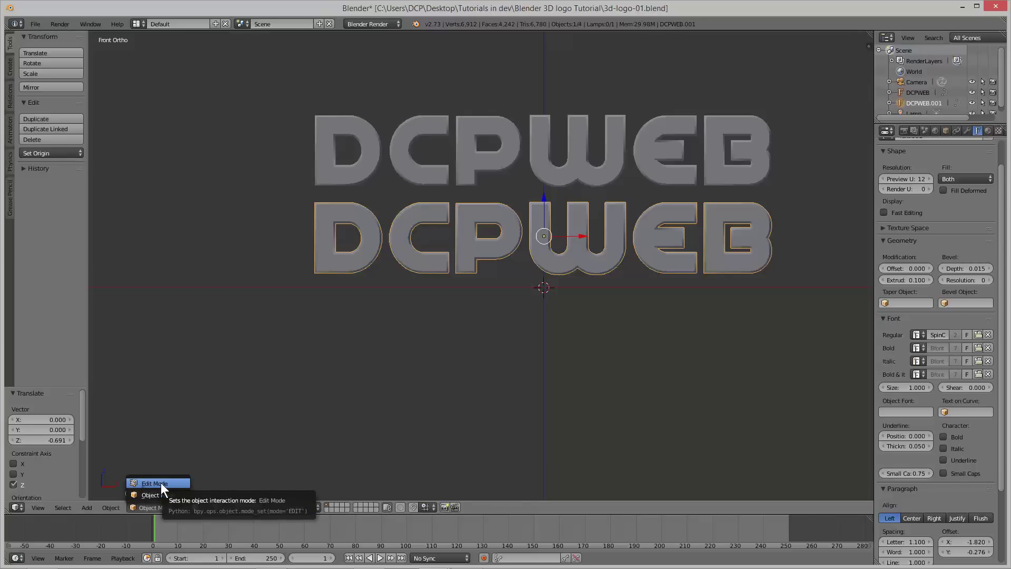
click(173, 507)
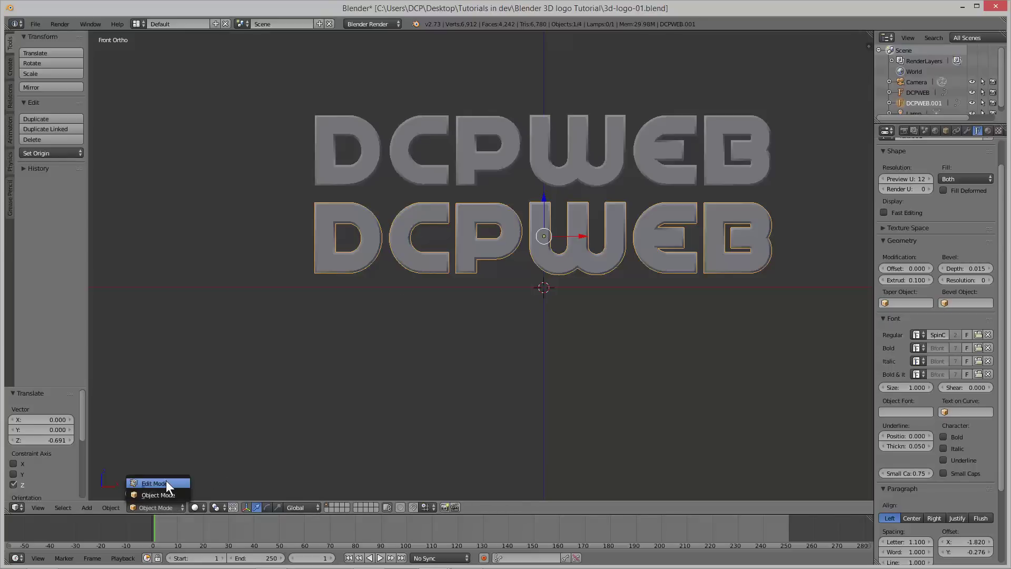
In Edit Mode, replace the copy's DCPWEB lettering with TUTORIALS.
key(Tab)
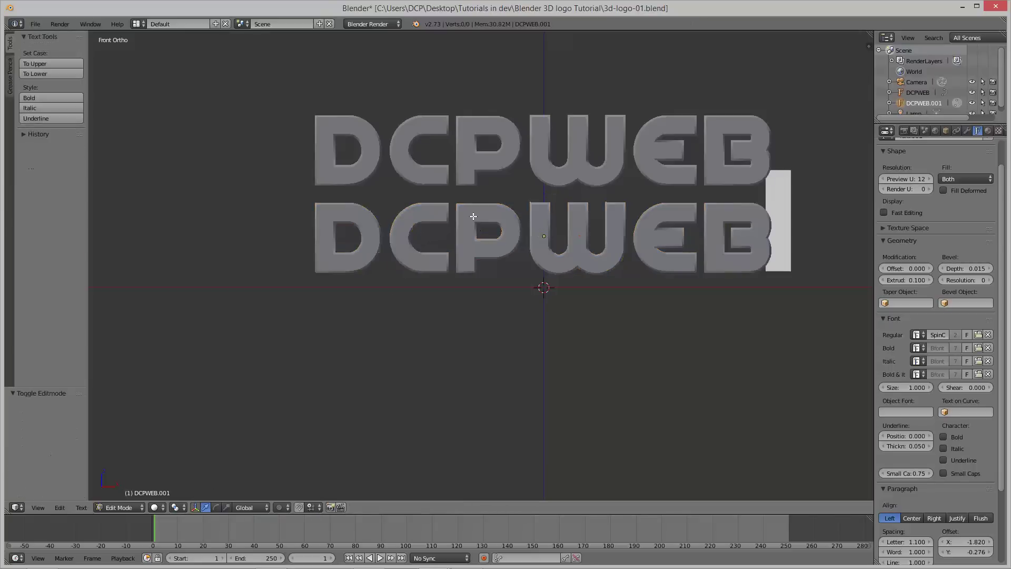
key(BackSpace)
key(BackSpace)
key(BackSpace)
key(BackSpace)
key(BackSpace)
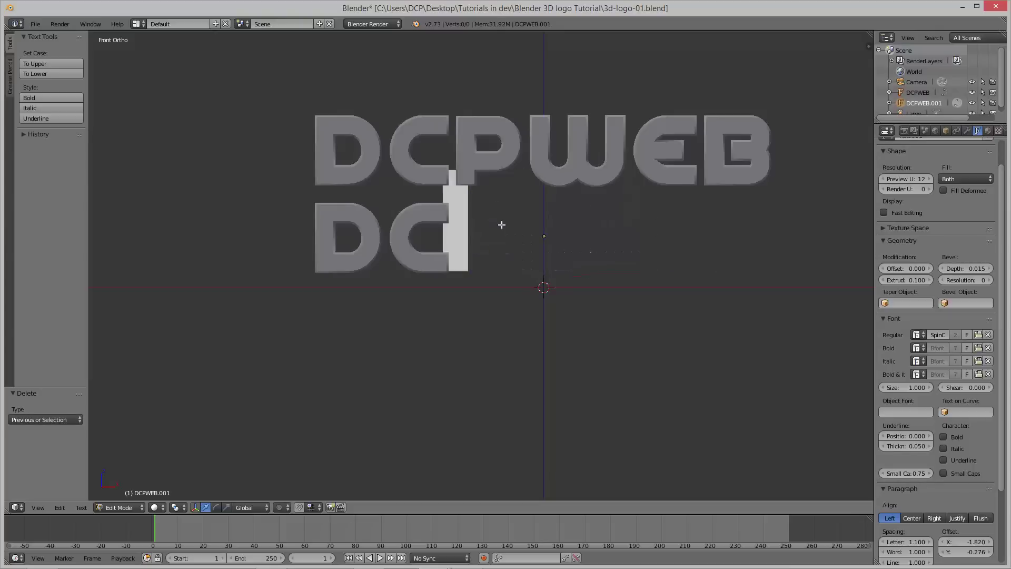
key(BackSpace)
text(tu)
key(BackSpace)
key(BackSpace)
text(TUT)
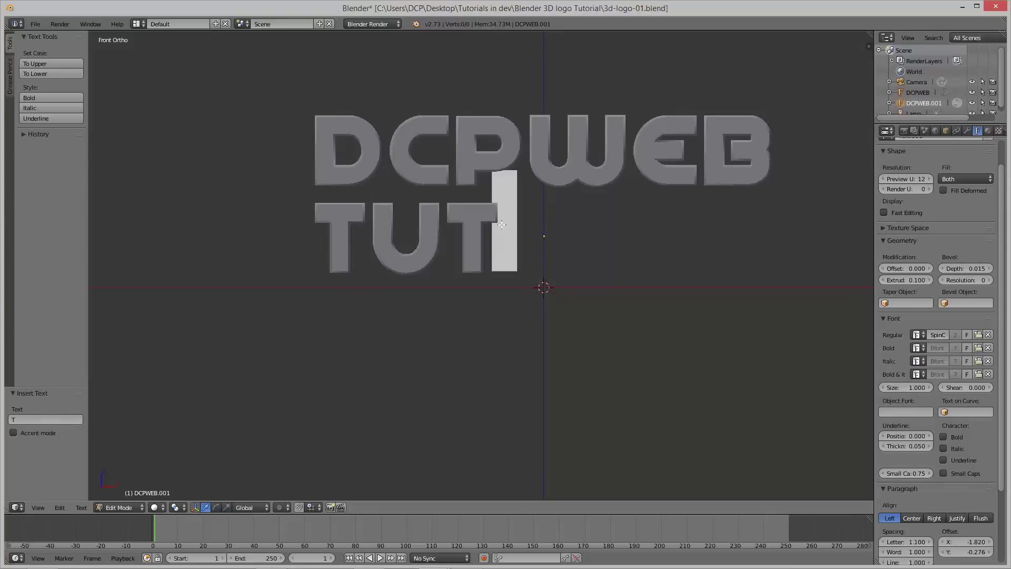
text(ORIALS)
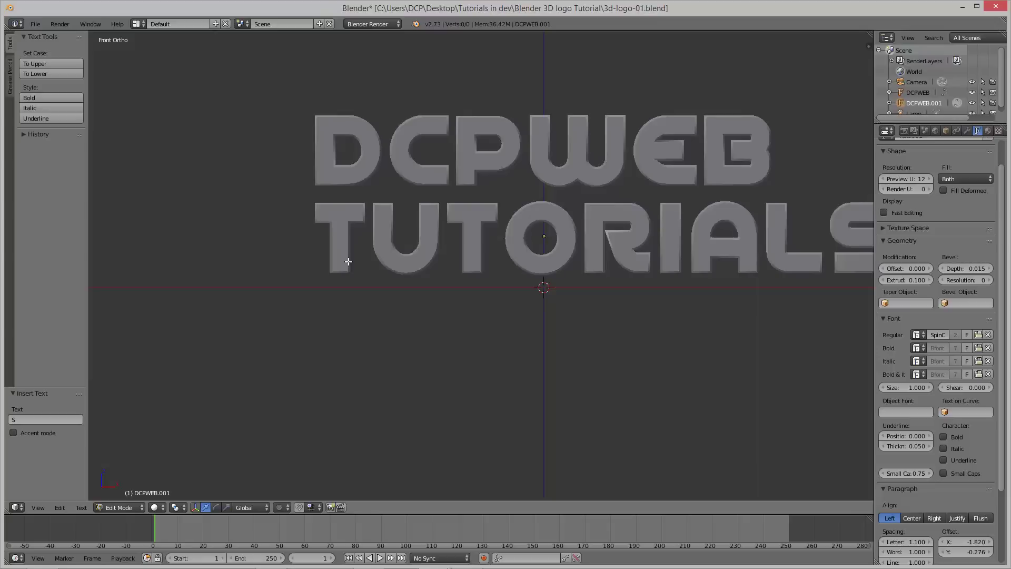
key(Tab)
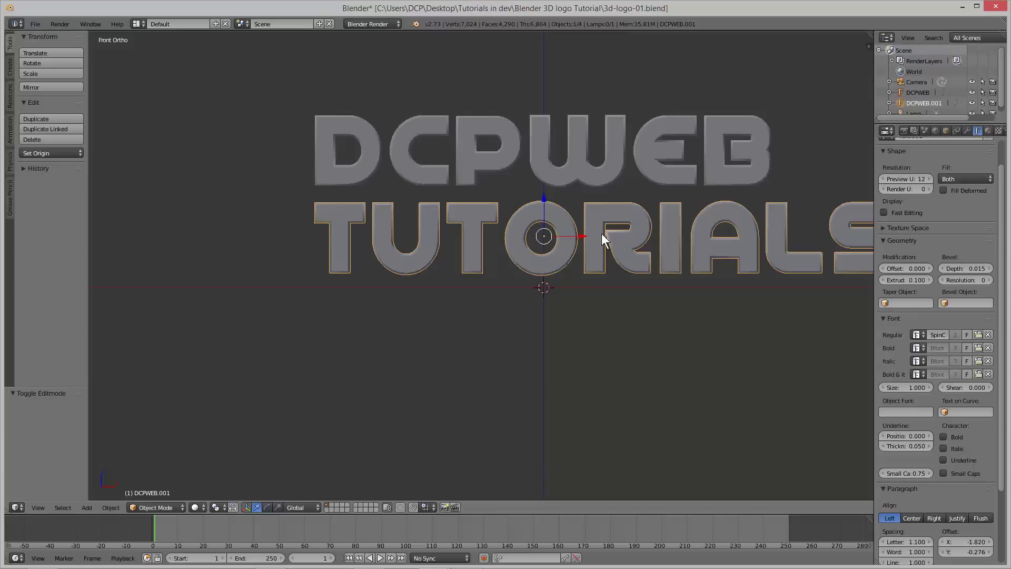
Shrink TUTORIALS to font size 0.780, centre it under DCPWEB, and start lowering it along Z.
drag(582, 234, 508, 236)
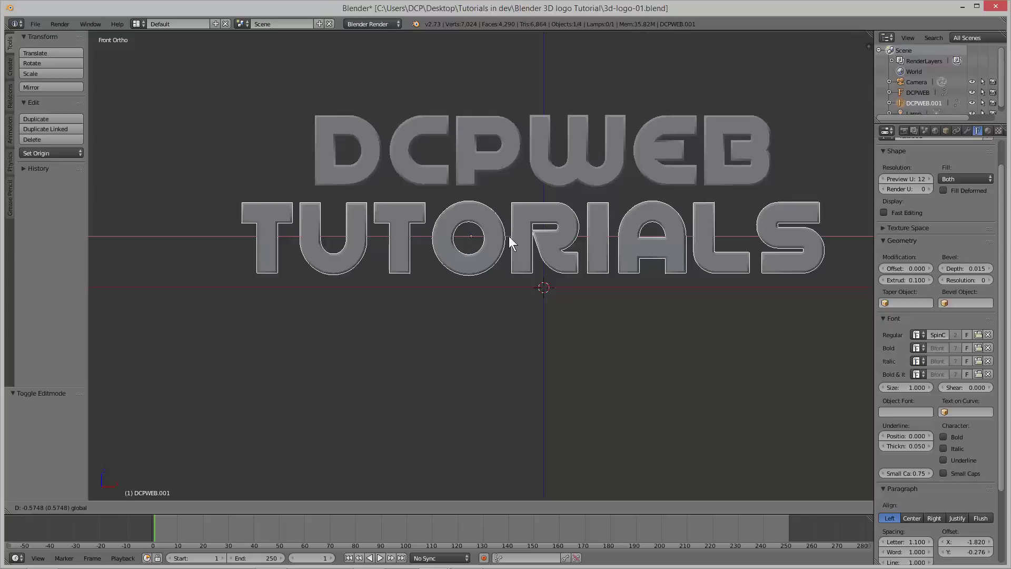
click(509, 236)
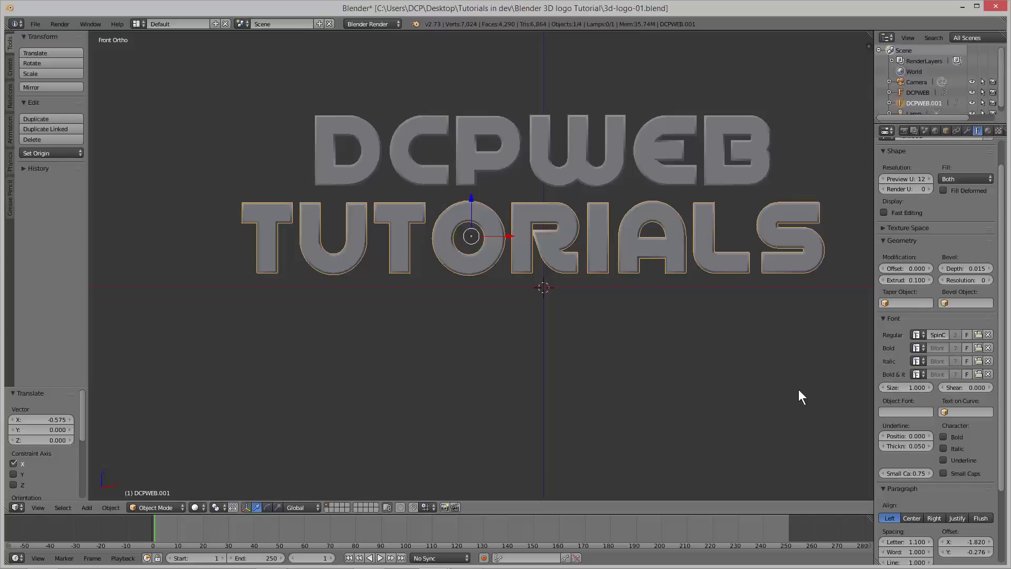
drag(918, 387, 881, 387)
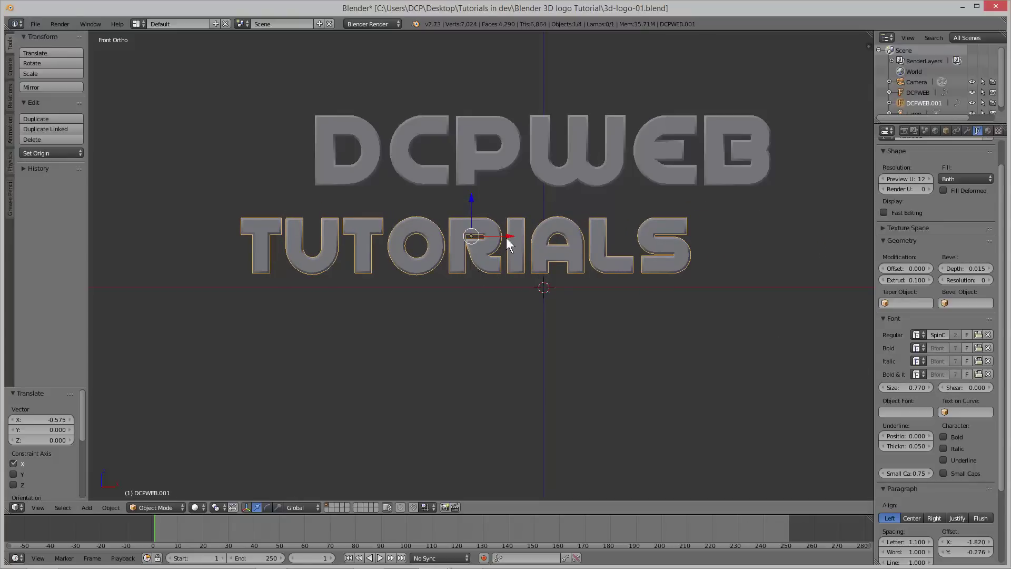
drag(510, 235, 580, 234)
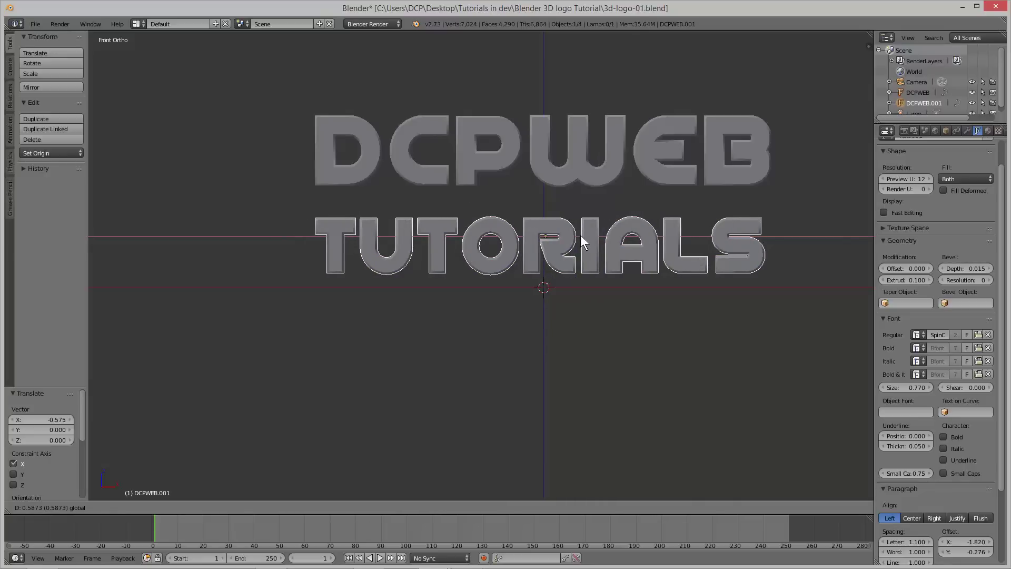
drag(580, 234, 580, 235)
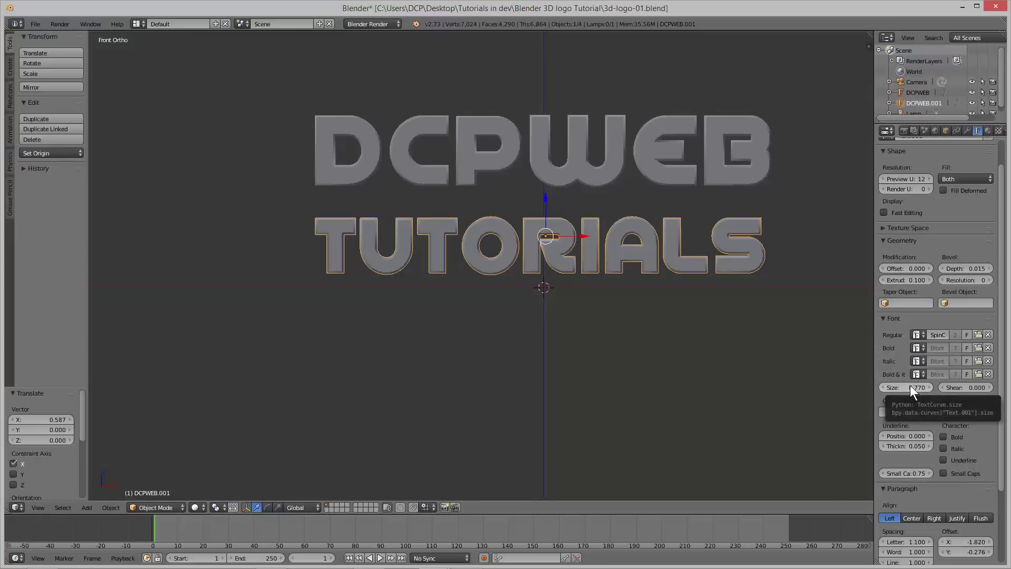
mouse_move(912, 387)
mouse_down()
mouse_move(948, 386)
mouse_move(910, 387)
mouse_up()
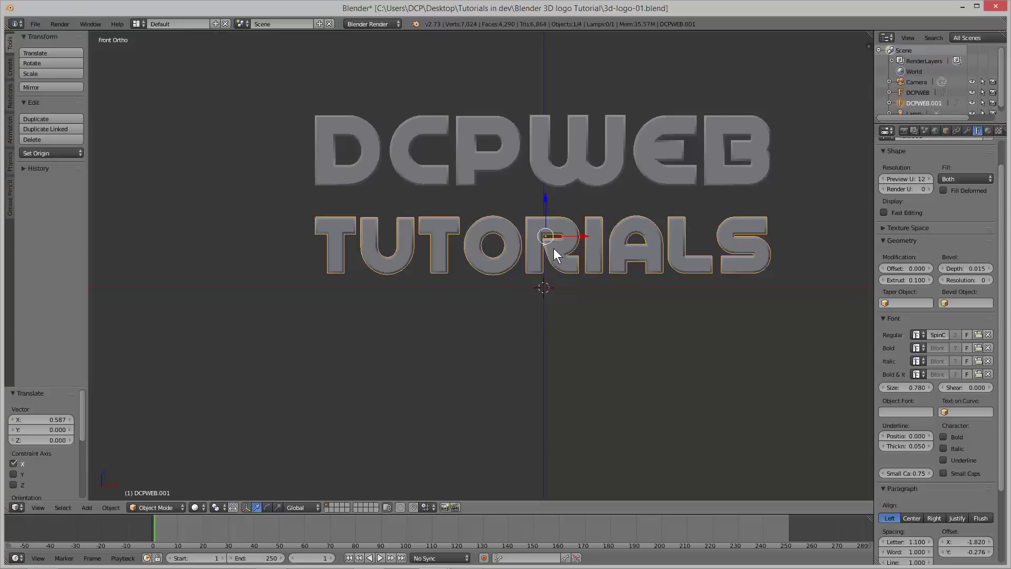
key(g)
key(z)
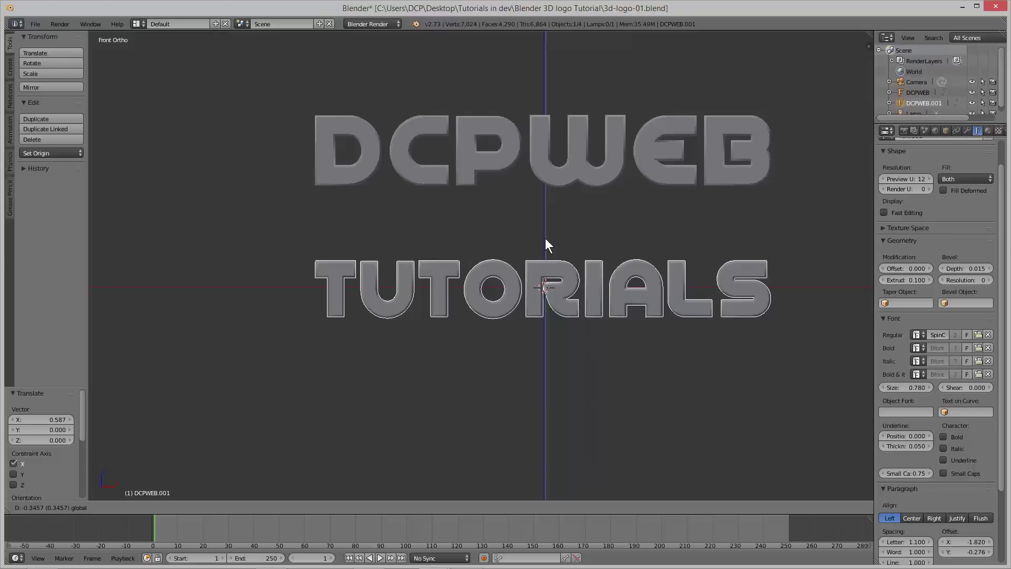
Drop TUTORIALS lower under DCPWEB, then nudge it sideways and 0.014 up to stay centred.
click(544, 238)
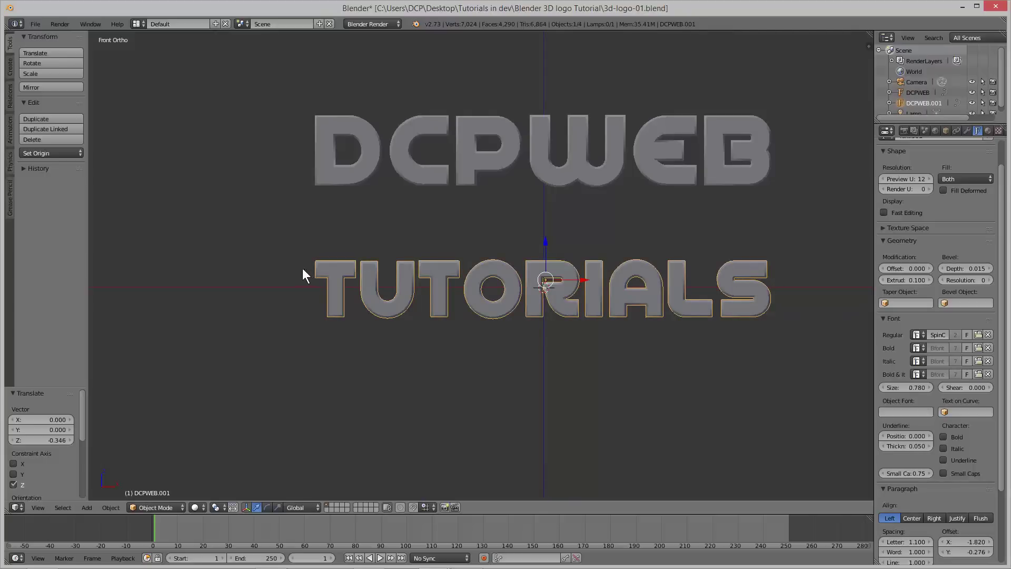
drag(582, 279, 583, 279)
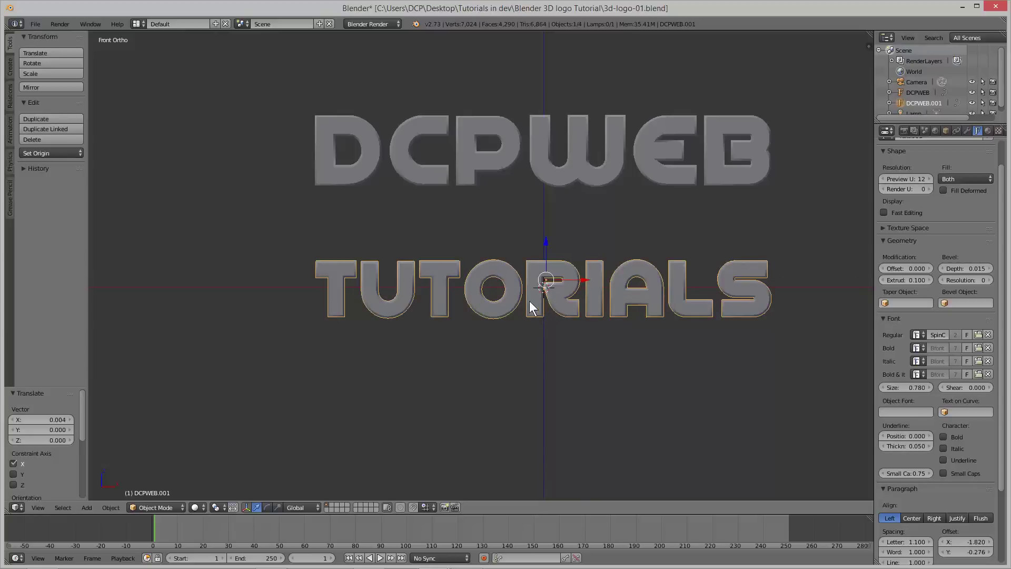
scroll(506, 305, up, 4)
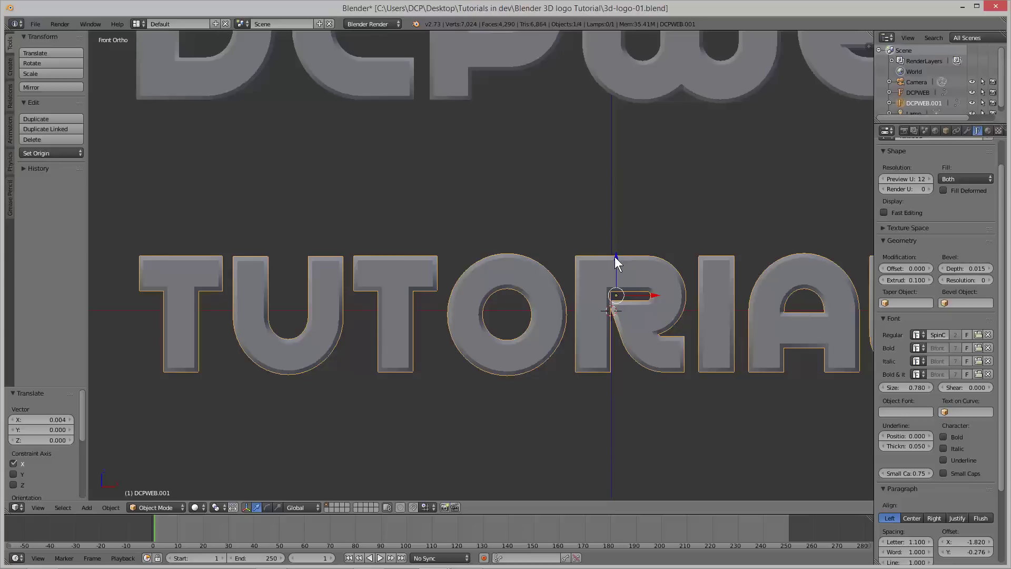
drag(615, 257, 614, 253)
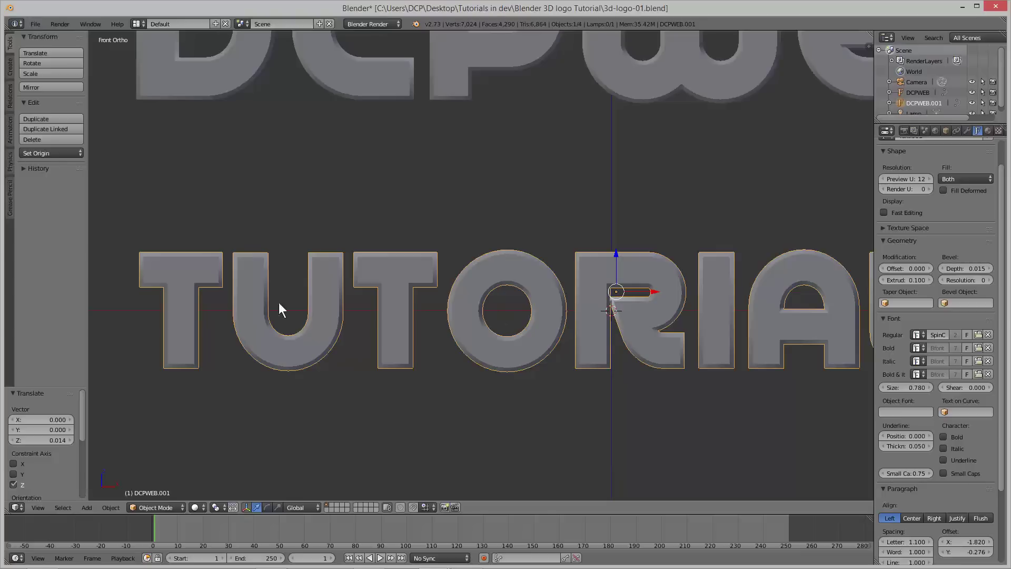
scroll(299, 378, down, 4)
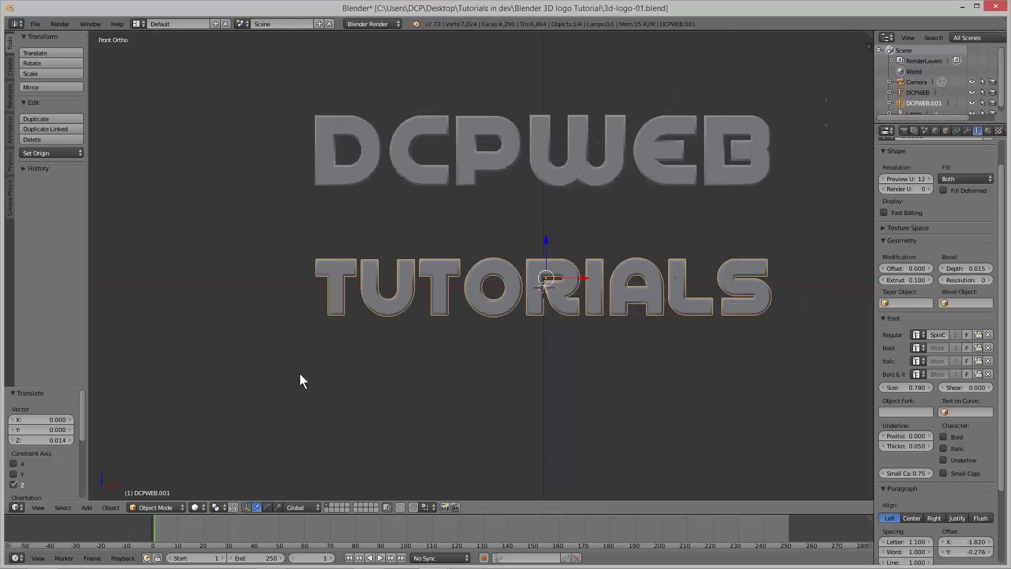
click(109, 507)
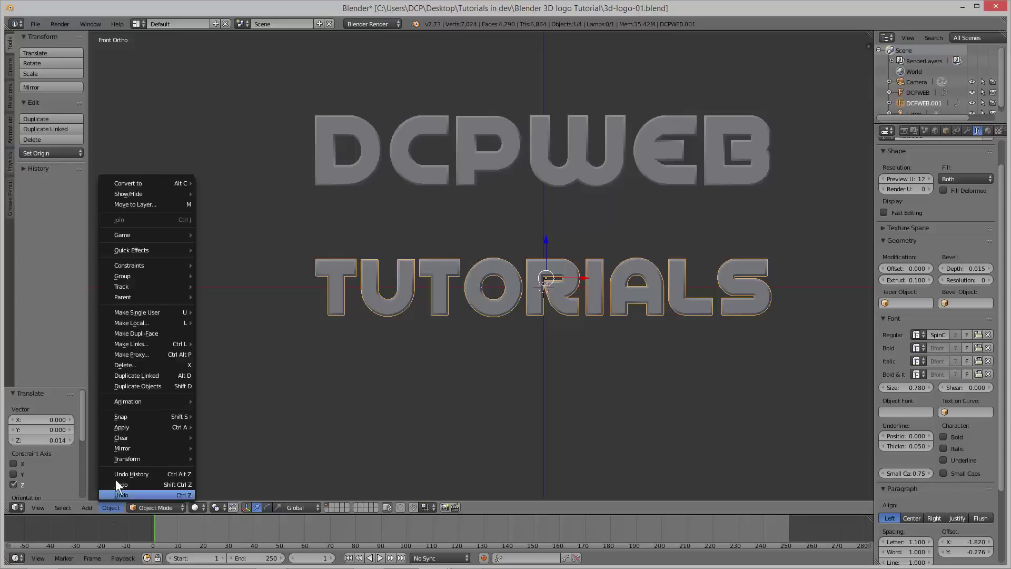
Set the TUTORIALS origin to the 3D cursor, raise it 0.412 under DCPWEB, and save 3d-logo-01.blend.
mouse_move(128, 458)
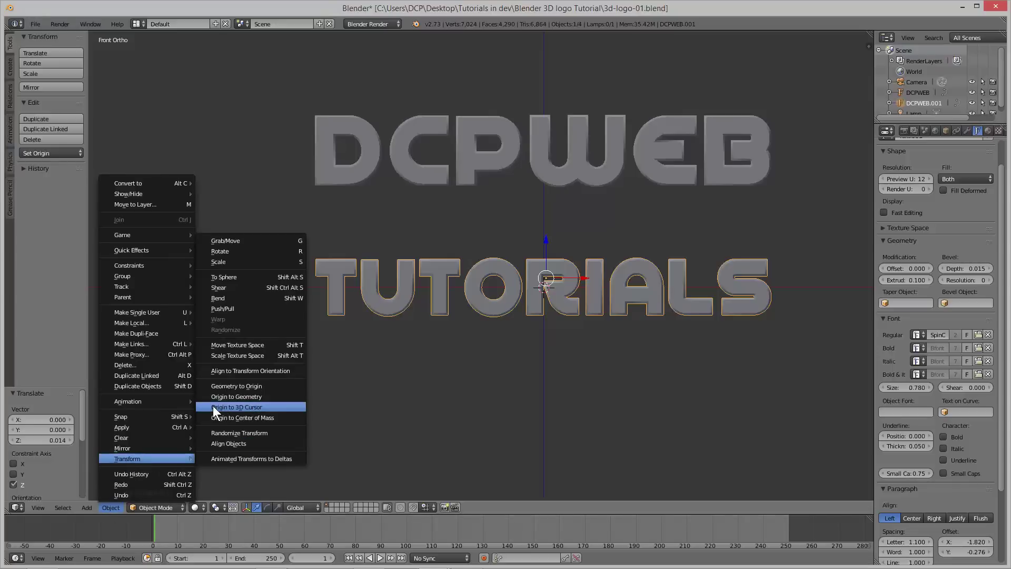
click(251, 406)
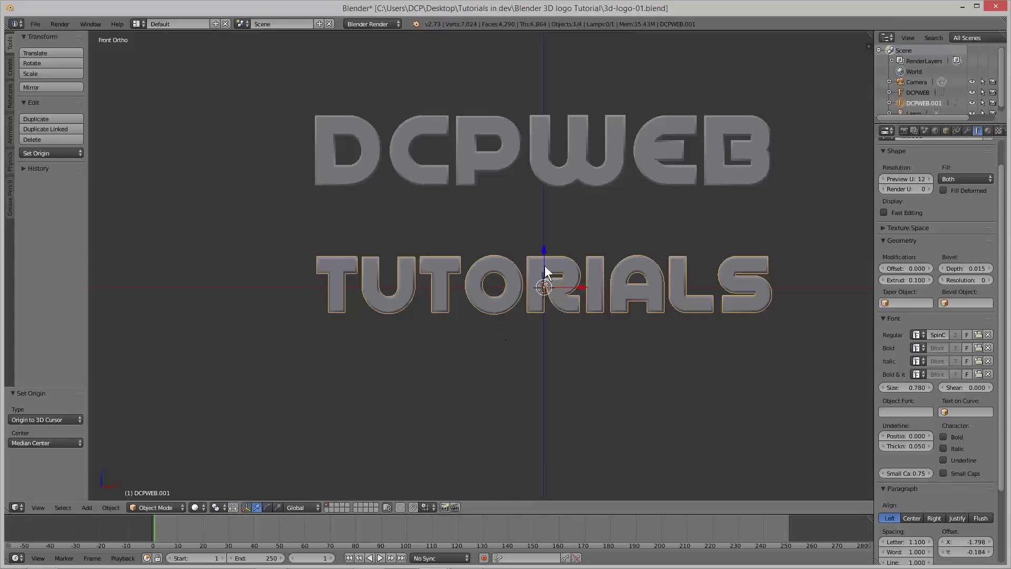
drag(542, 250, 547, 198)
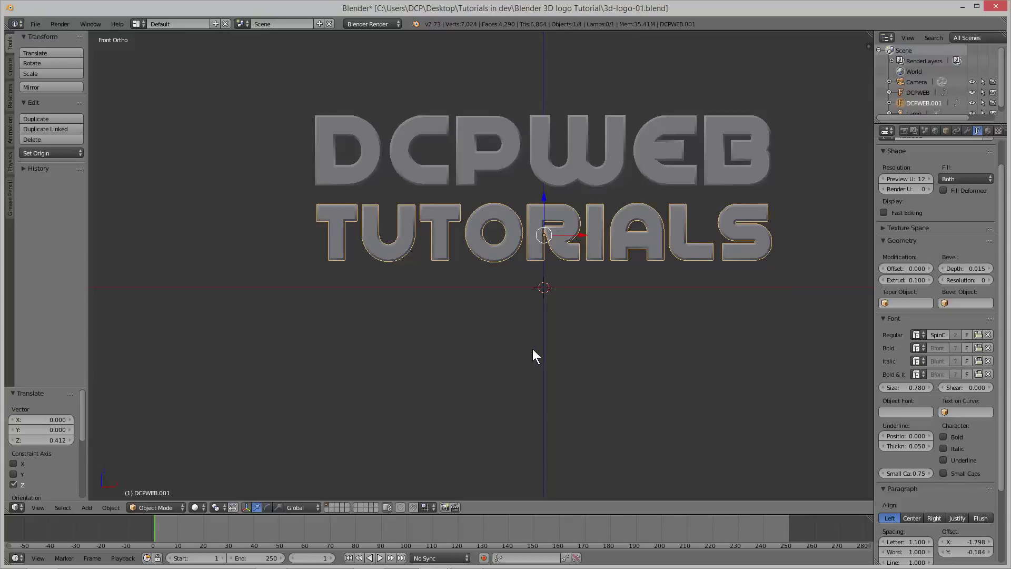
click(35, 25)
click(42, 106)
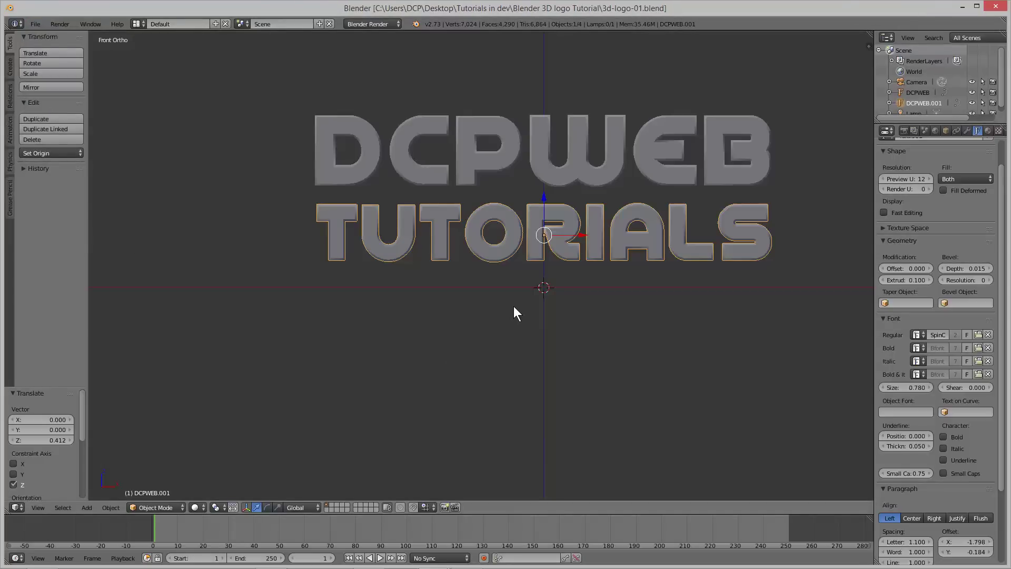
Orbit, then switch to orthographic Top view and zoom out to see logo, lamp and camera.
middle_drag(514, 306, 475, 277)
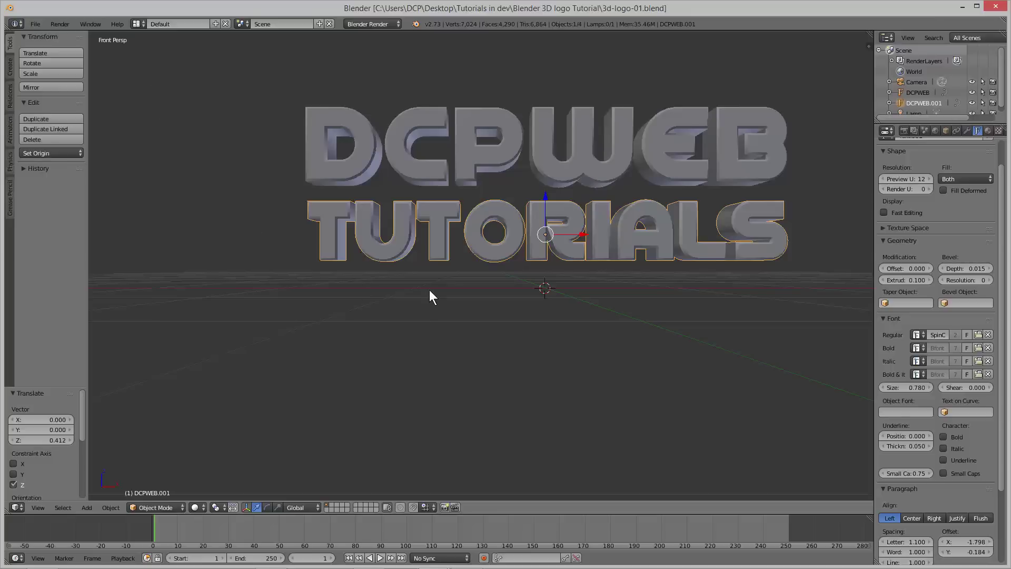
scroll(428, 289, down, 2)
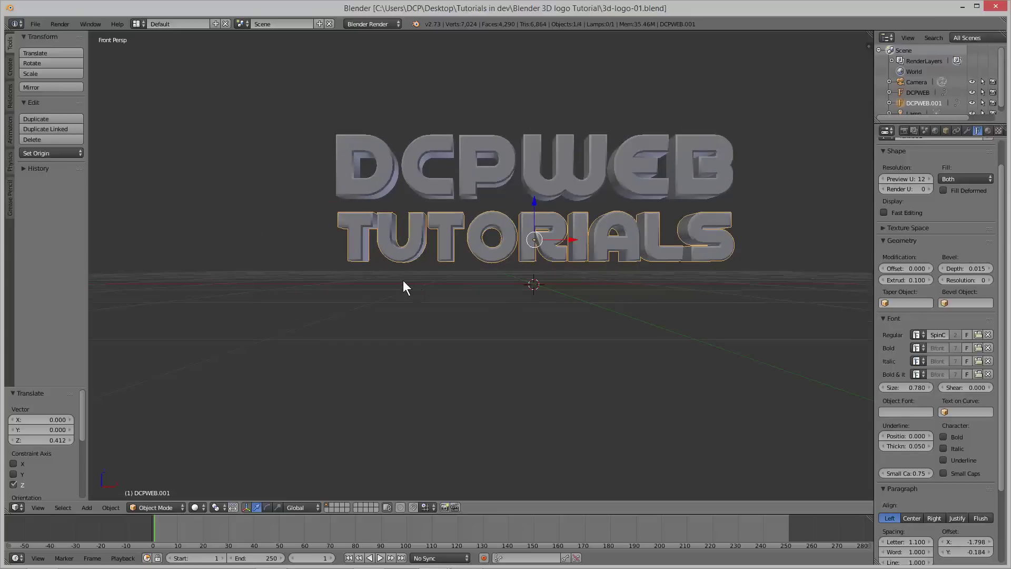
middle_drag(403, 281, 411, 308)
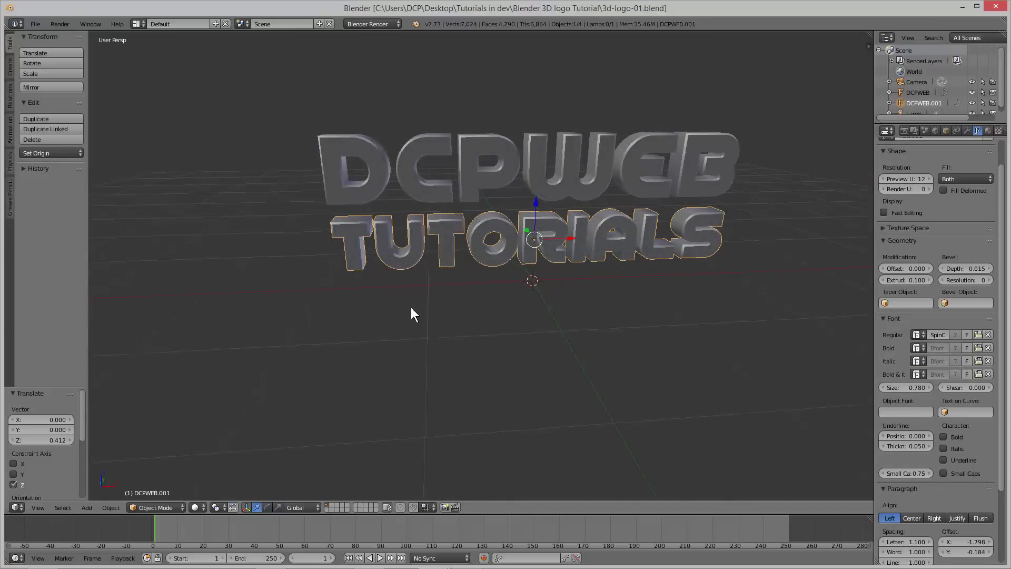
key(KP_7)
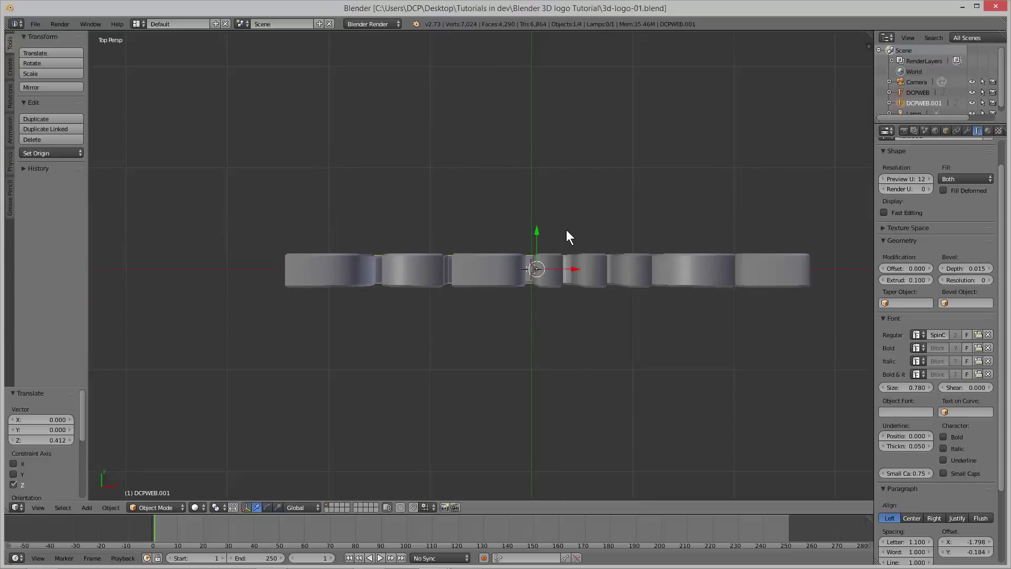
key(KP_5)
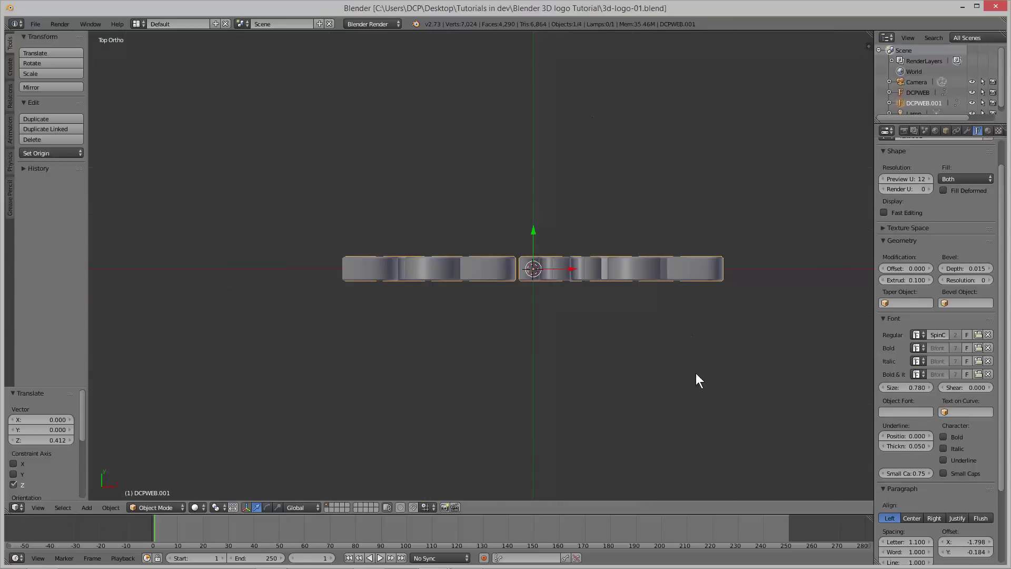
scroll(623, 262, down, 6)
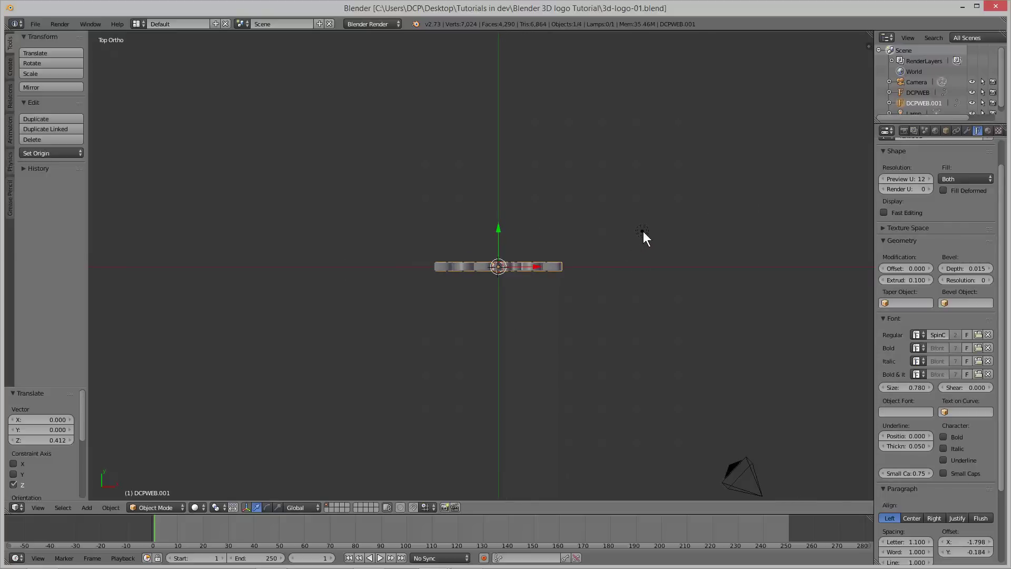
right_click(642, 232)
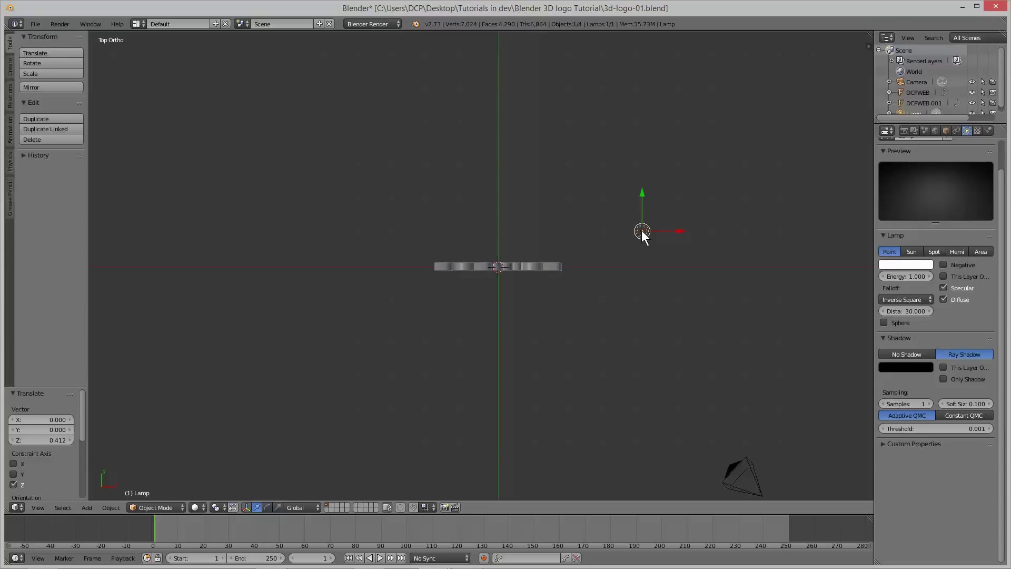
Move the lamp -4.060 along X and -2.507 along Y, just in front of the logo.
key(g)
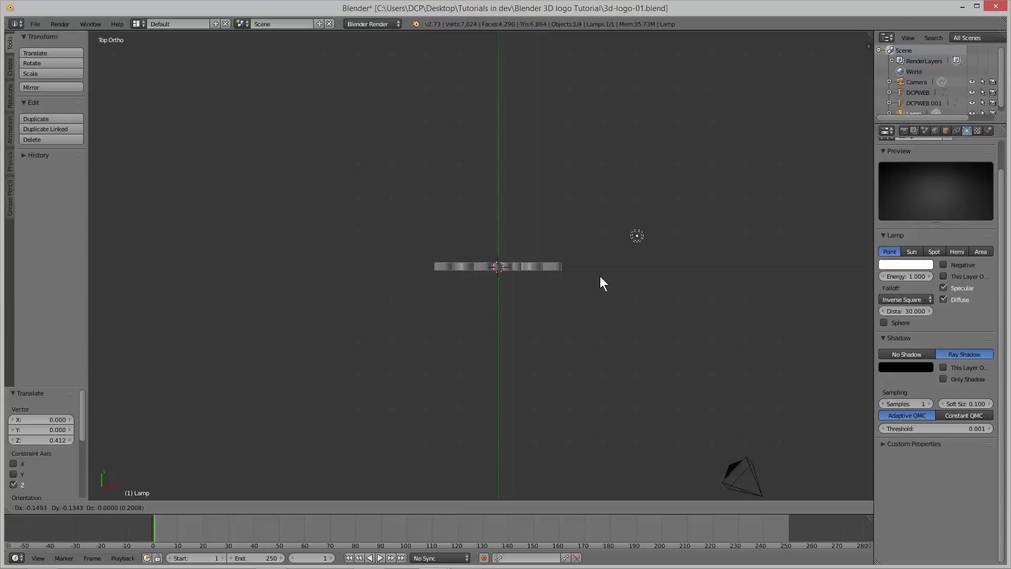
click(498, 318)
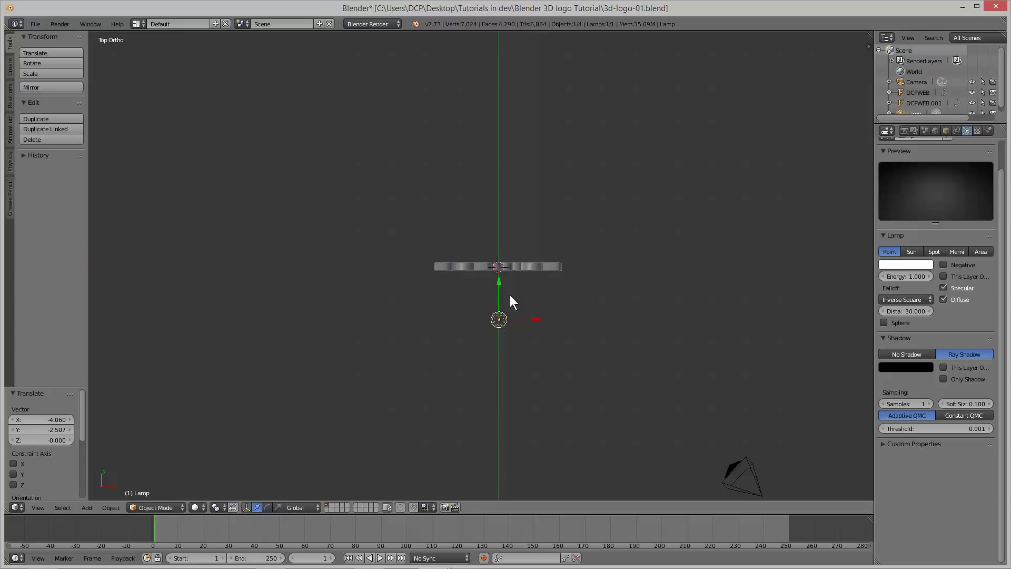
right_click(743, 472)
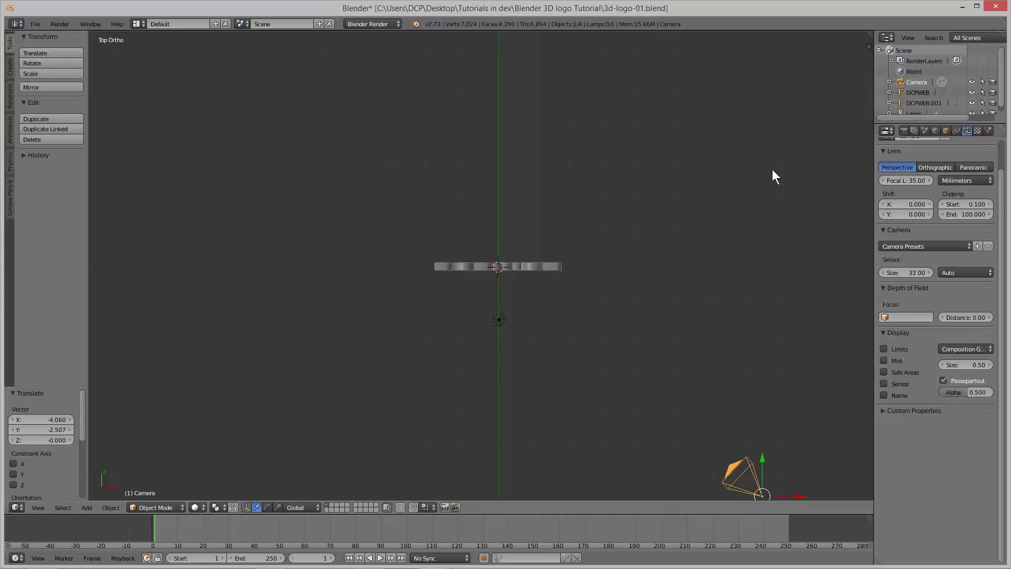
Reset the camera's X, Y and Z location to 0 in the N panel.
key(n)
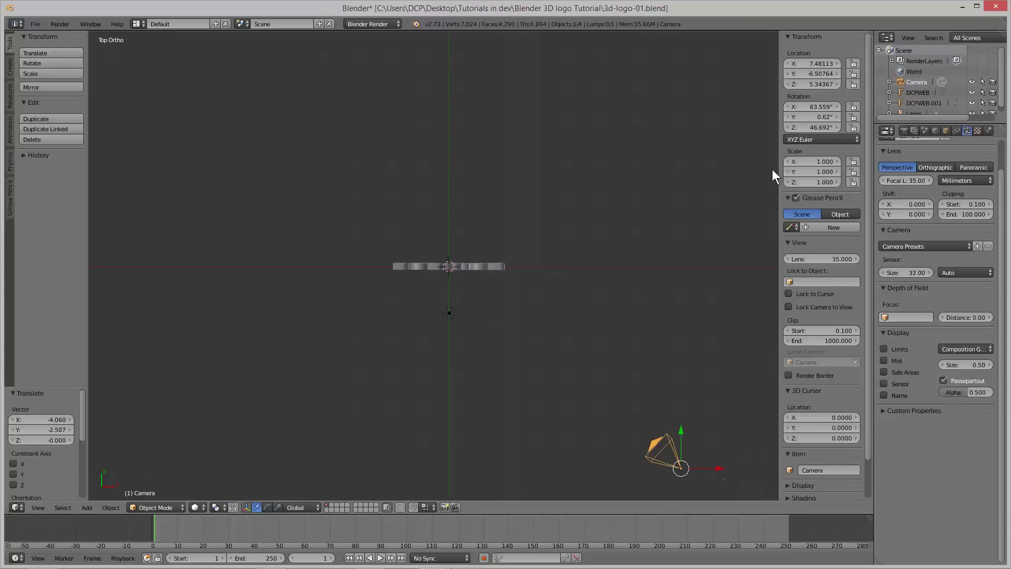
click(820, 60)
text(0)
key(Return)
click(816, 74)
text(0)
key(Return)
click(823, 83)
text(0)
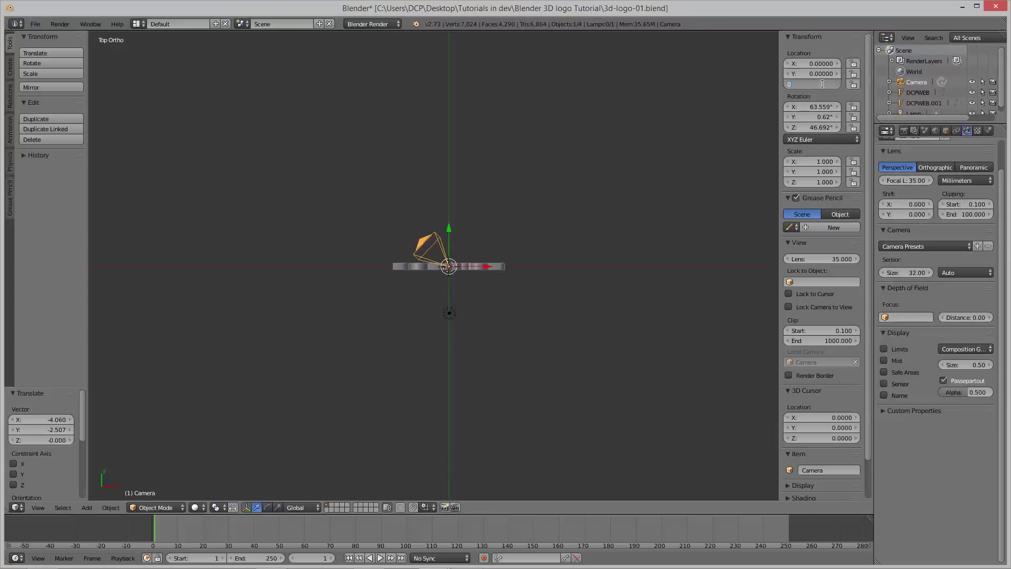
key(Return)
Reset the camera's X, Y and Z rotation to 0°.
click(820, 107)
text(0)
key(Return)
click(823, 117)
text(0)
key(Return)
click(822, 127)
text(0)
key(Return)
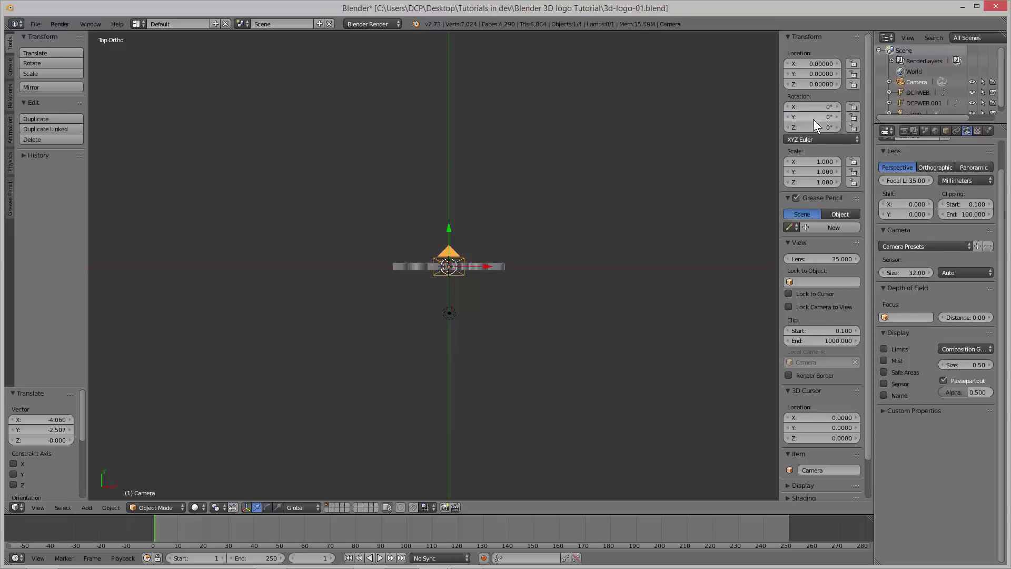
Set the camera's X rotation to 90° and move it back -5.584 along Y, facing the logo.
click(816, 106)
text(90)
key(Return)
key(g)
key(y)
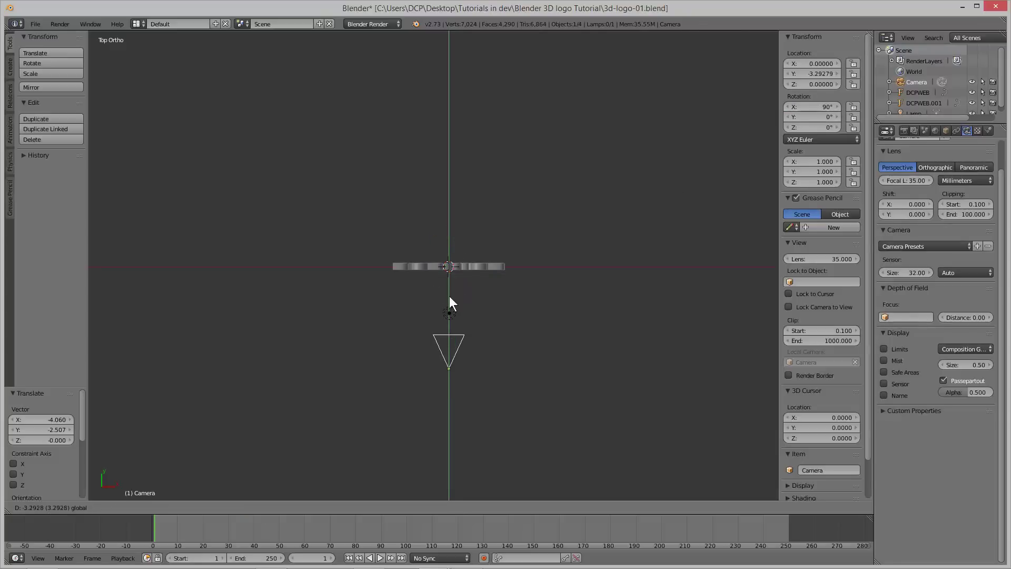
click(449, 249)
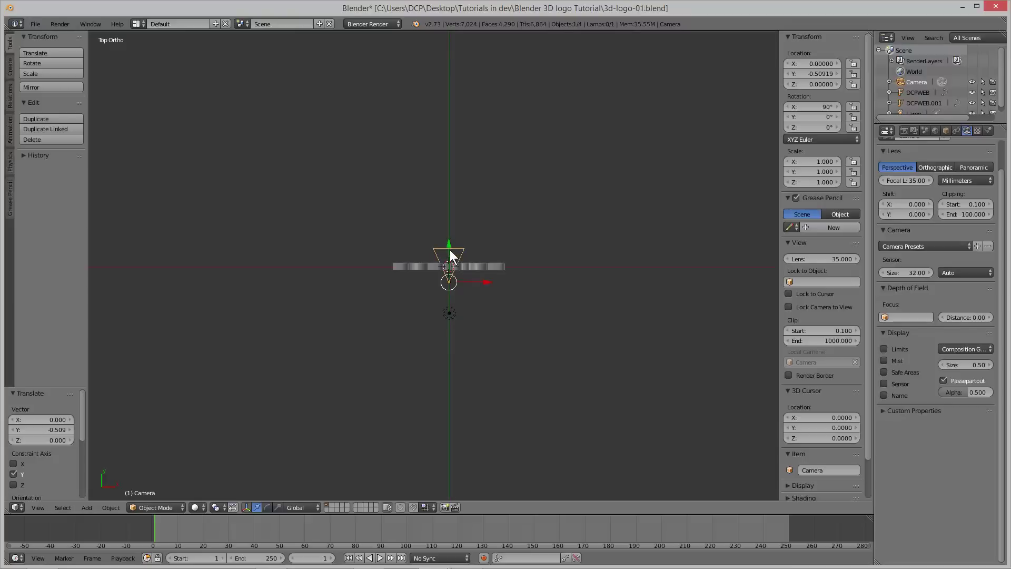
key(g)
key(y)
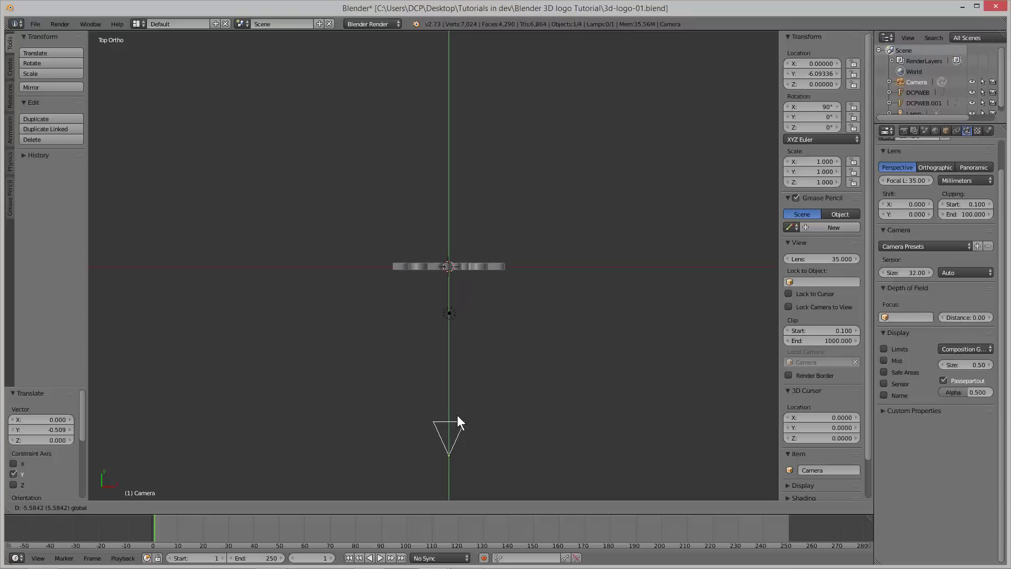
click(457, 415)
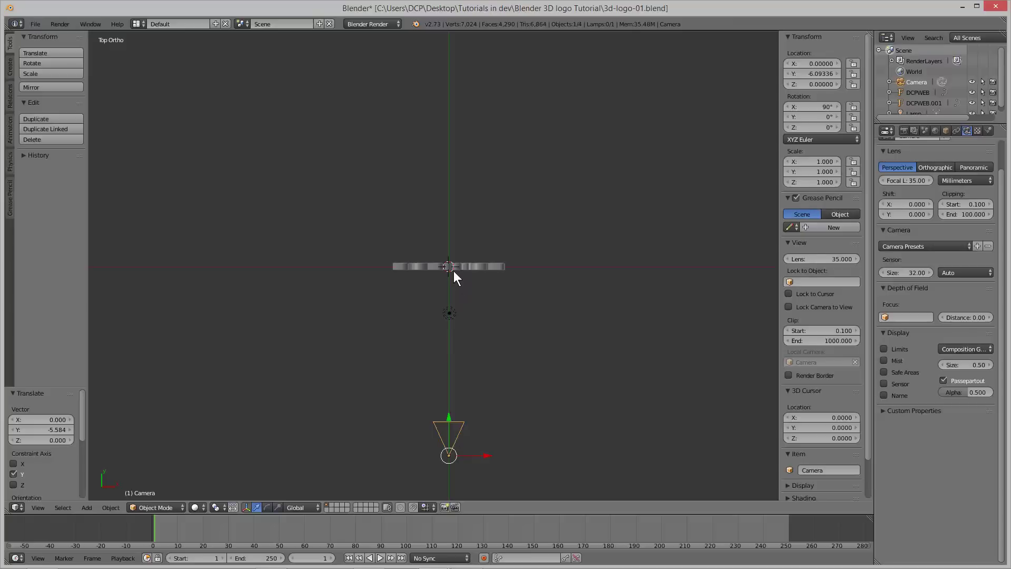
Viewing through the camera, raise it to Z 2.60 and tilt it to 73° X rotation.
key(KP_0)
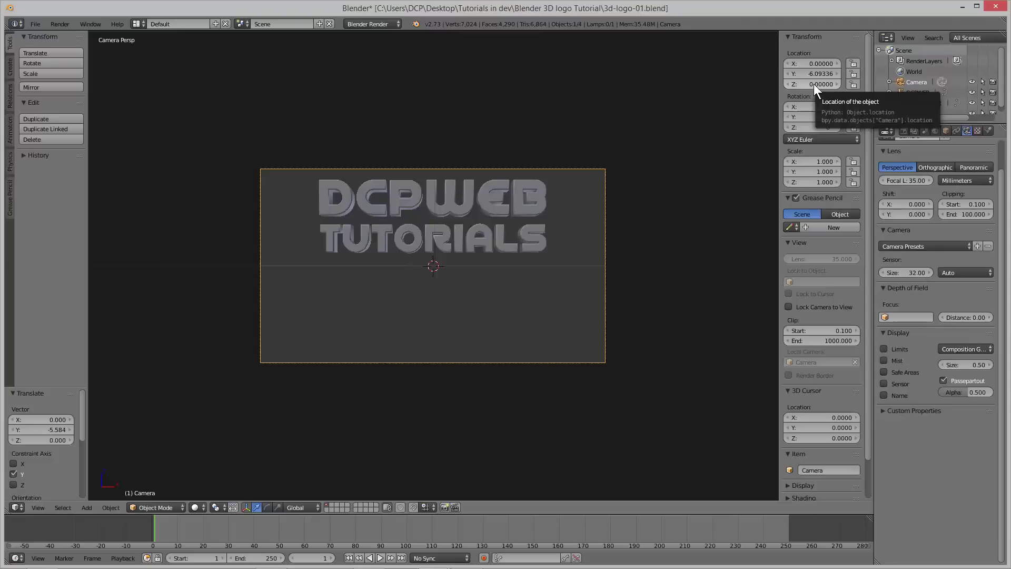
drag(814, 83, 868, 83)
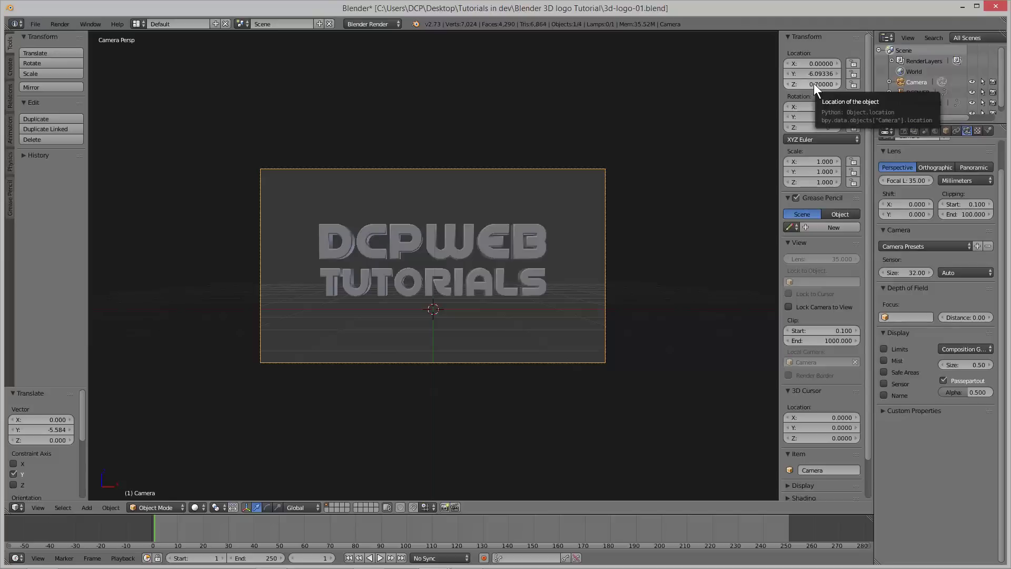
click(813, 83)
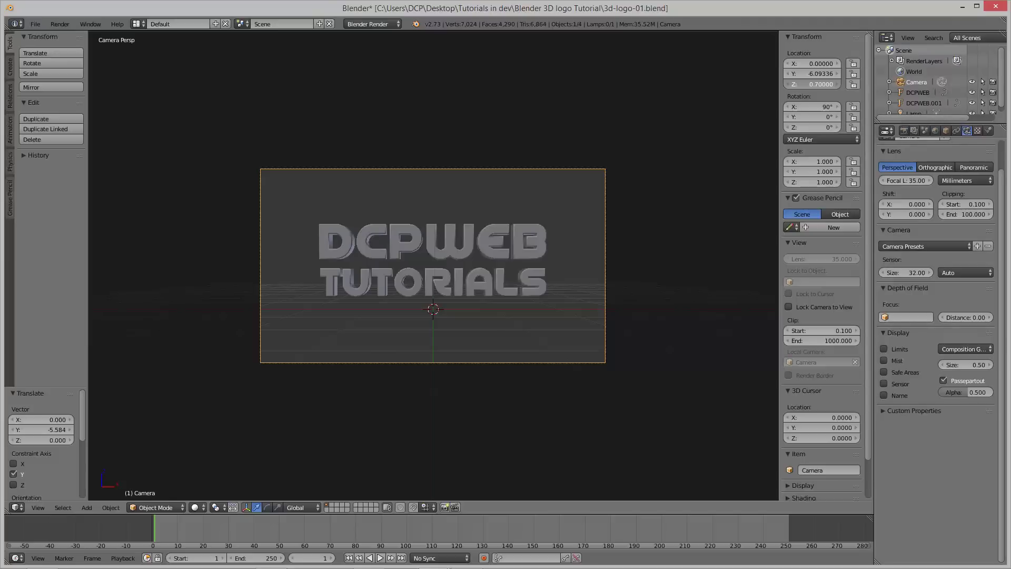
drag(814, 83, 882, 83)
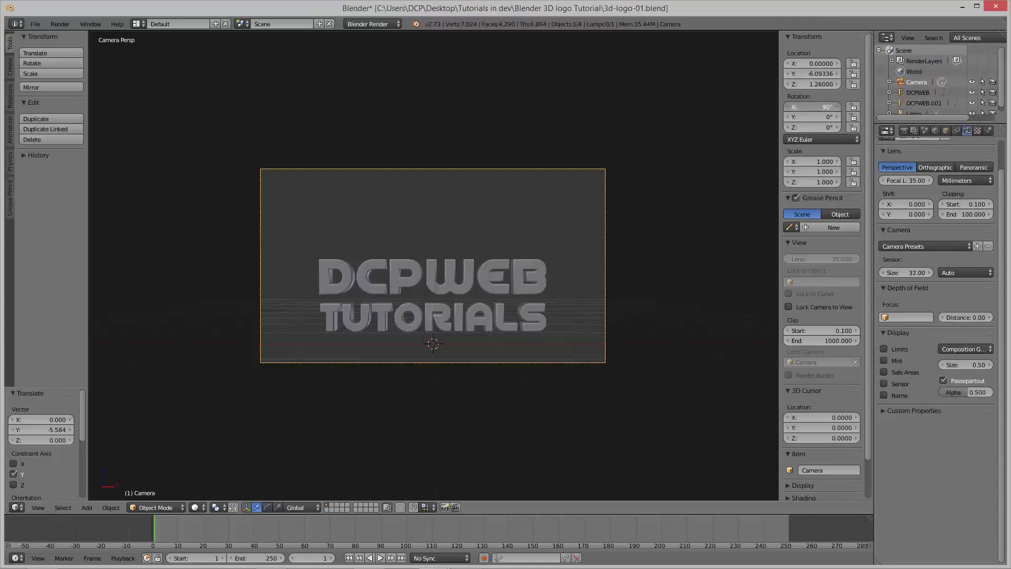
drag(813, 107, 794, 106)
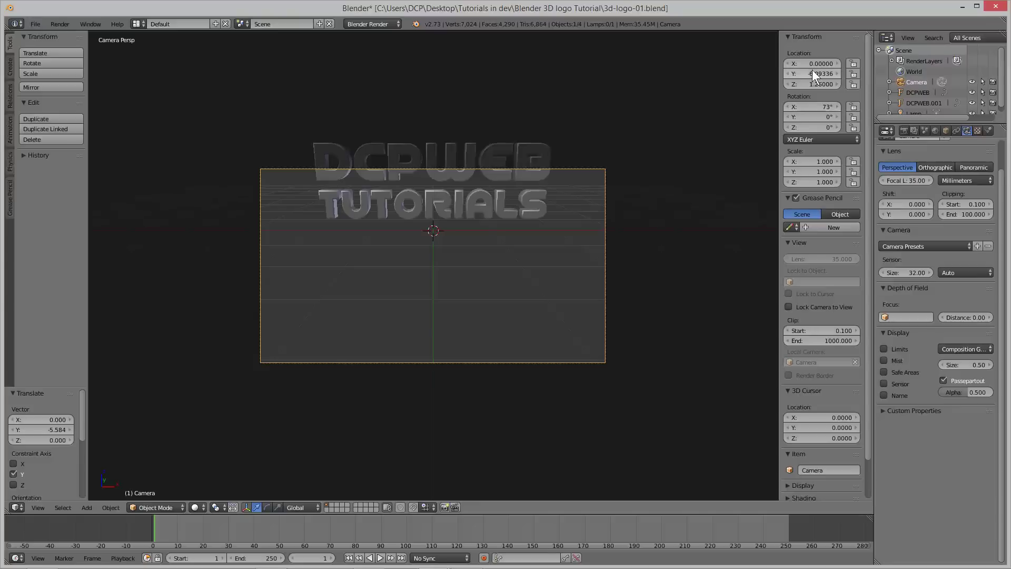
drag(814, 84, 858, 84)
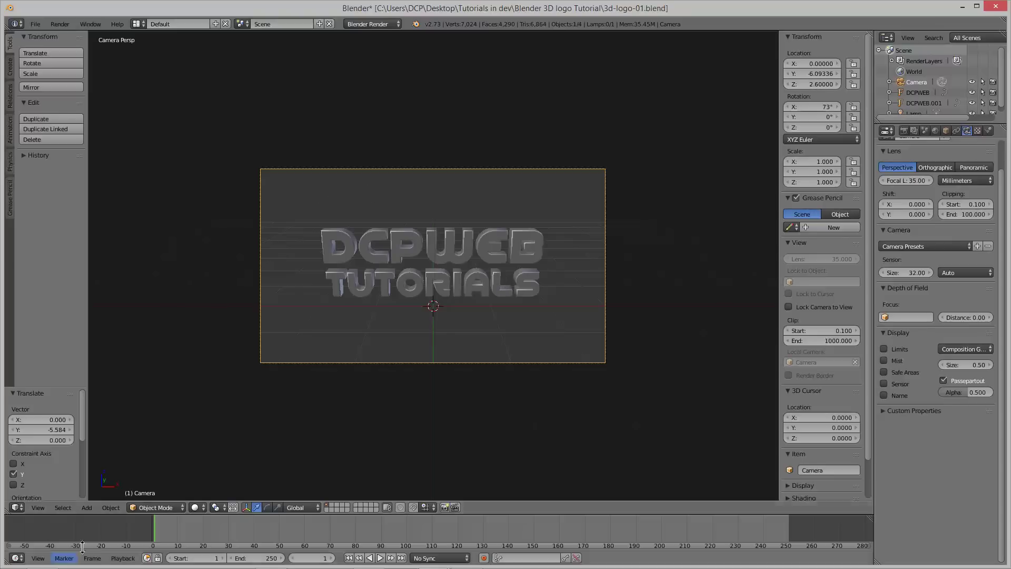
click(41, 509)
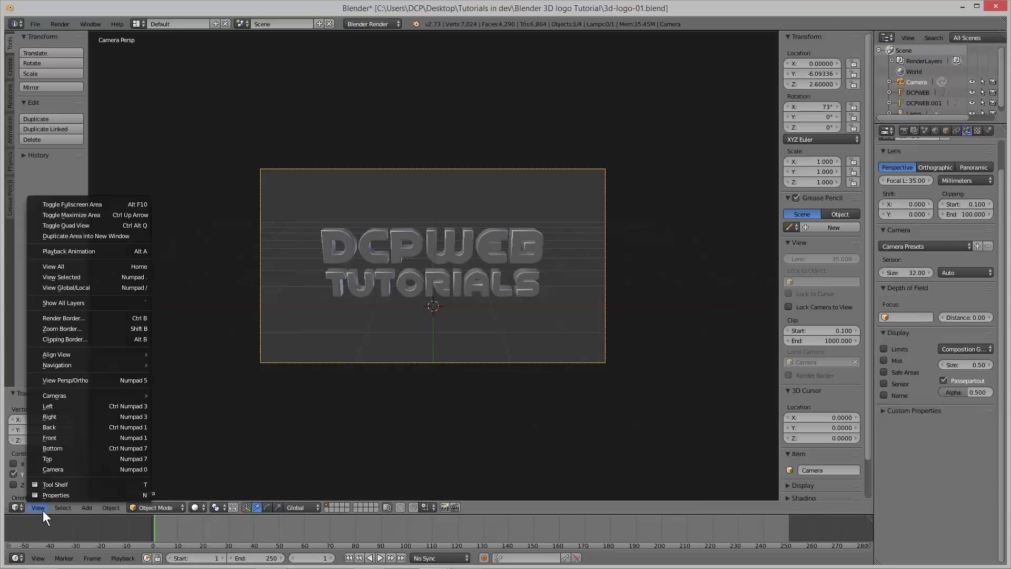
click(77, 416)
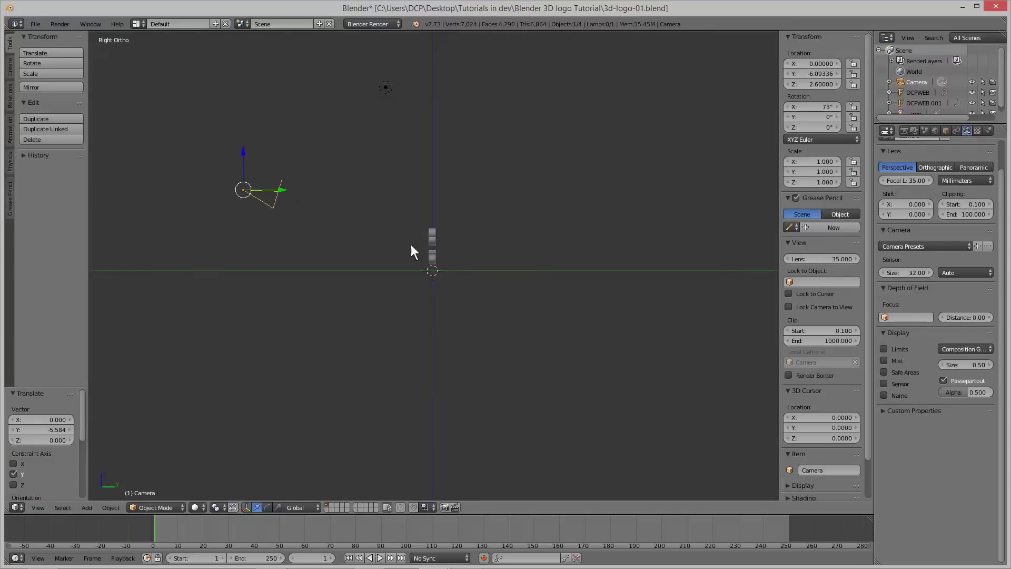
Lower the camera 0.747 to Z 1.853 and tilt it to 74° while viewing through it.
key(g)
key(z)
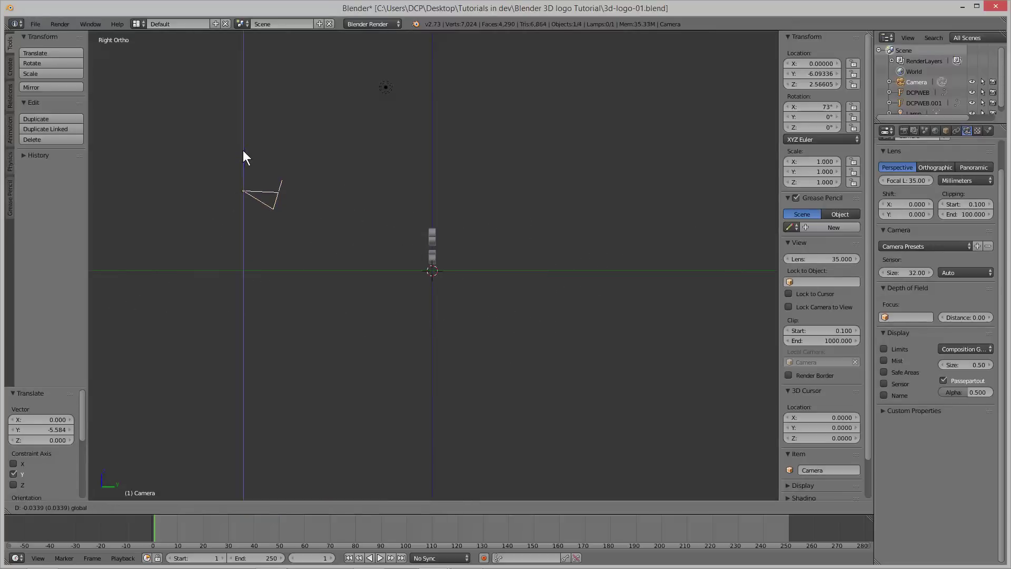
click(236, 180)
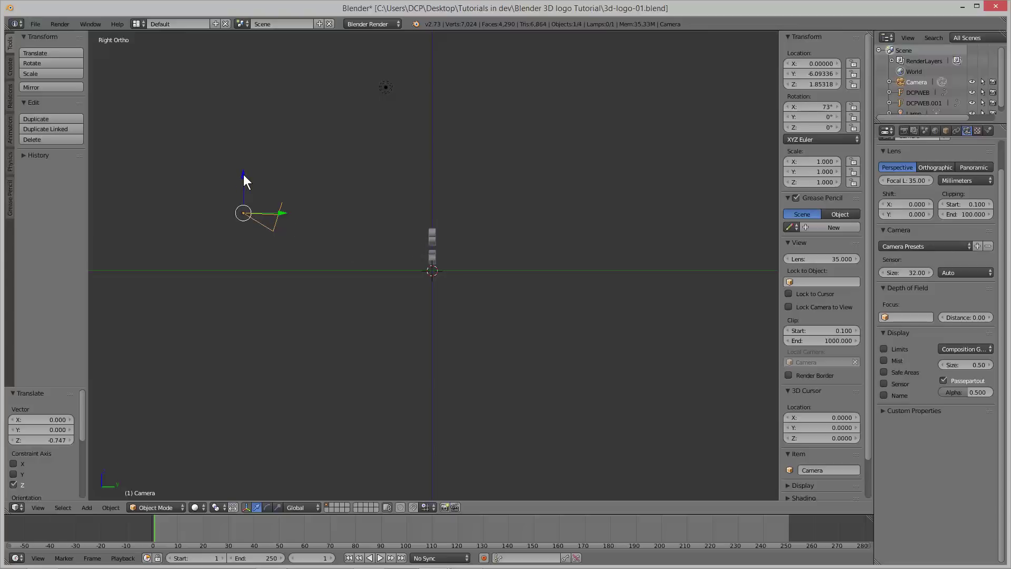
key(KP_0)
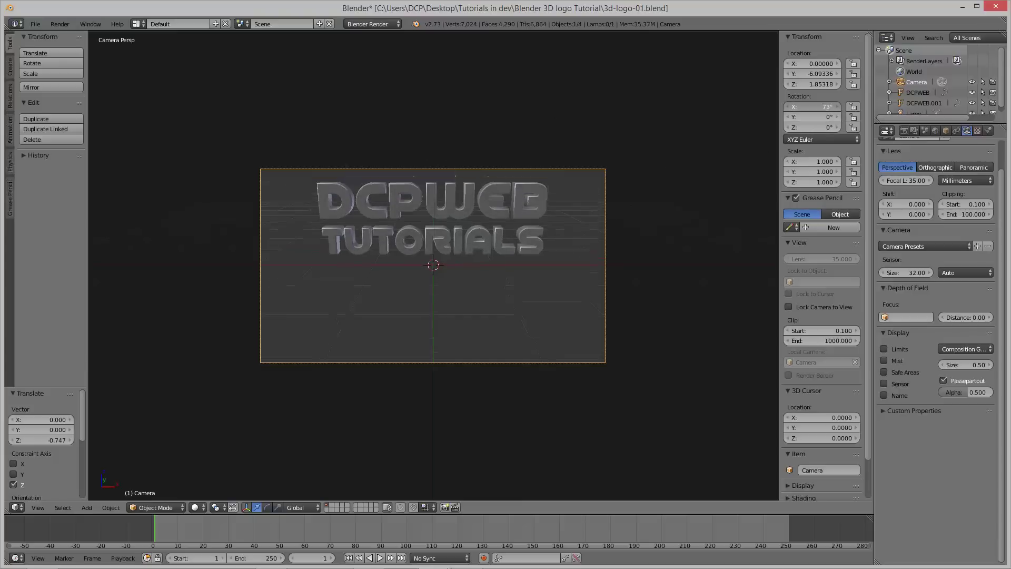
drag(819, 106, 823, 106)
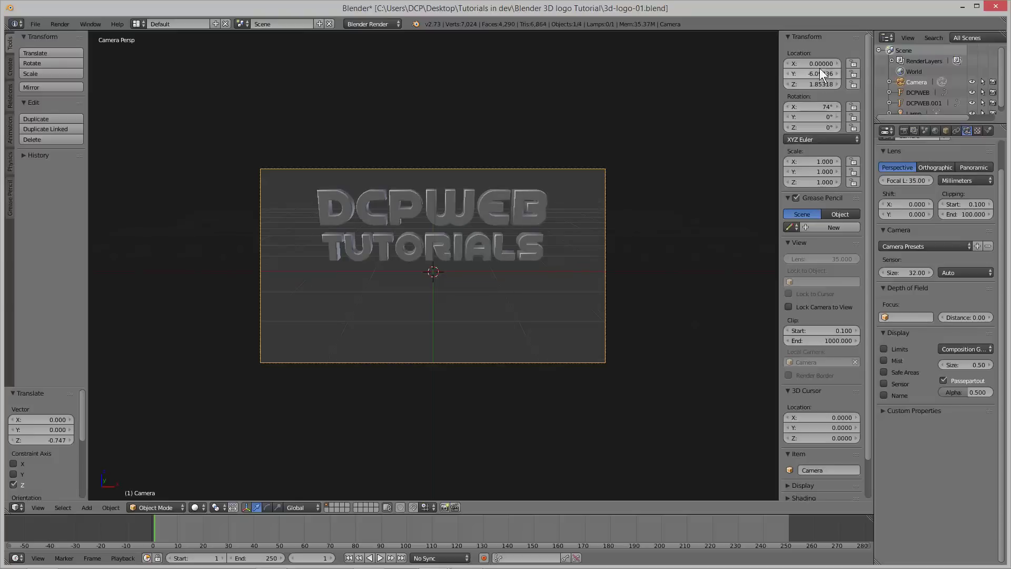
Adjust the camera height to Z 2.39 and render the logo with F12.
drag(817, 89, 860, 84)
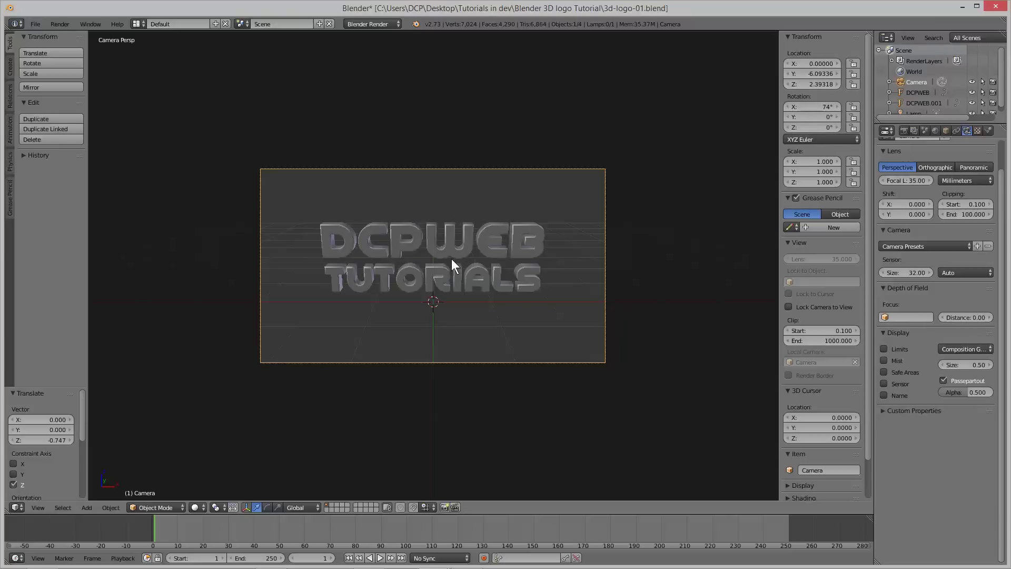
key(F12)
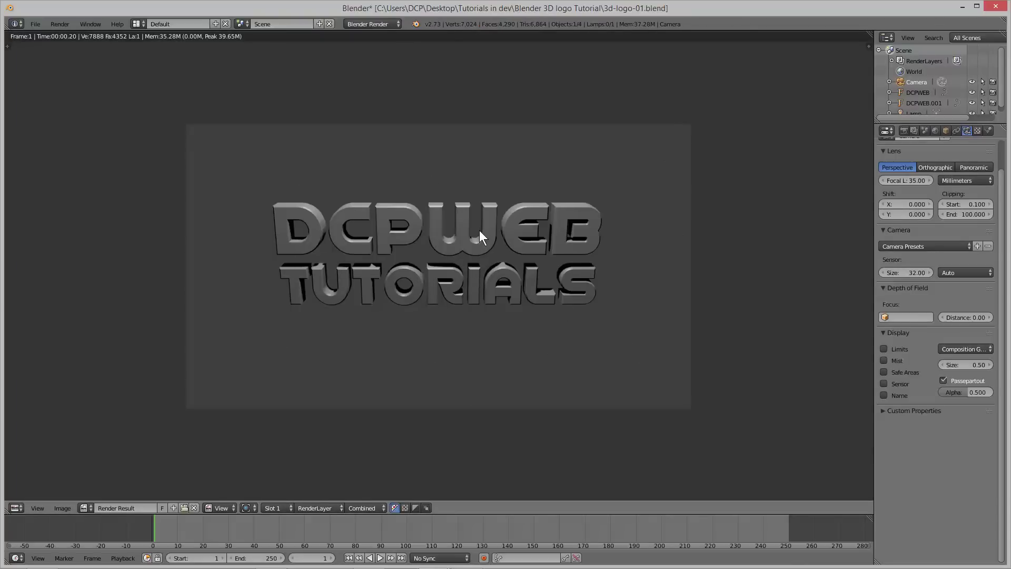
Save 3d-logo-01.blend, close the render result back to the camera view, and save again.
click(35, 24)
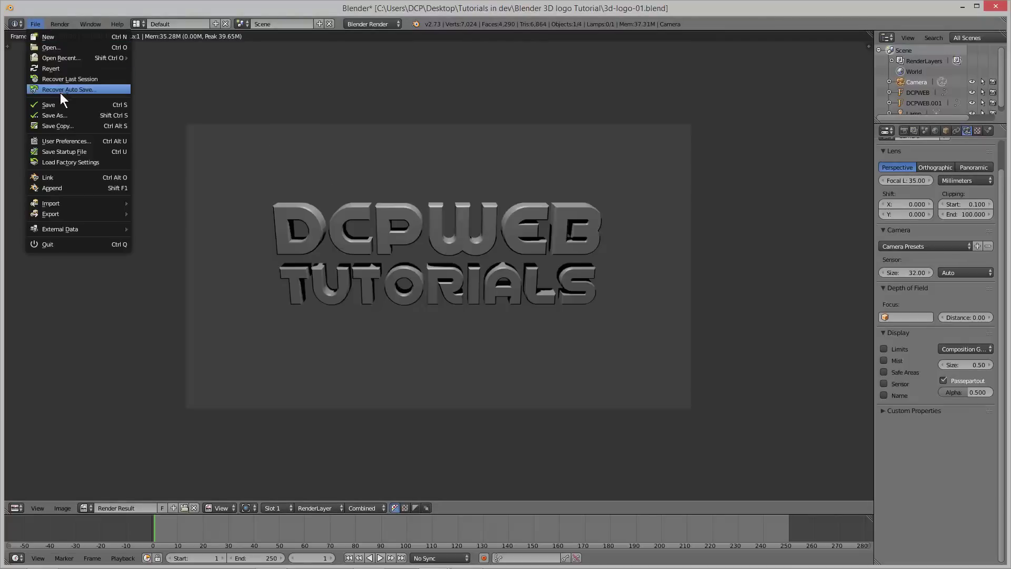
click(48, 105)
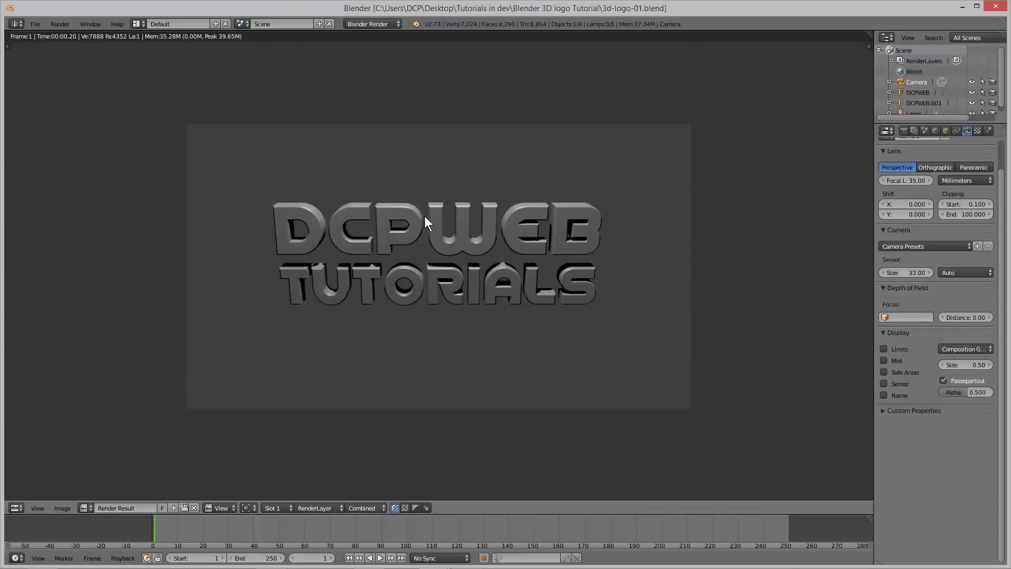
key(Escape)
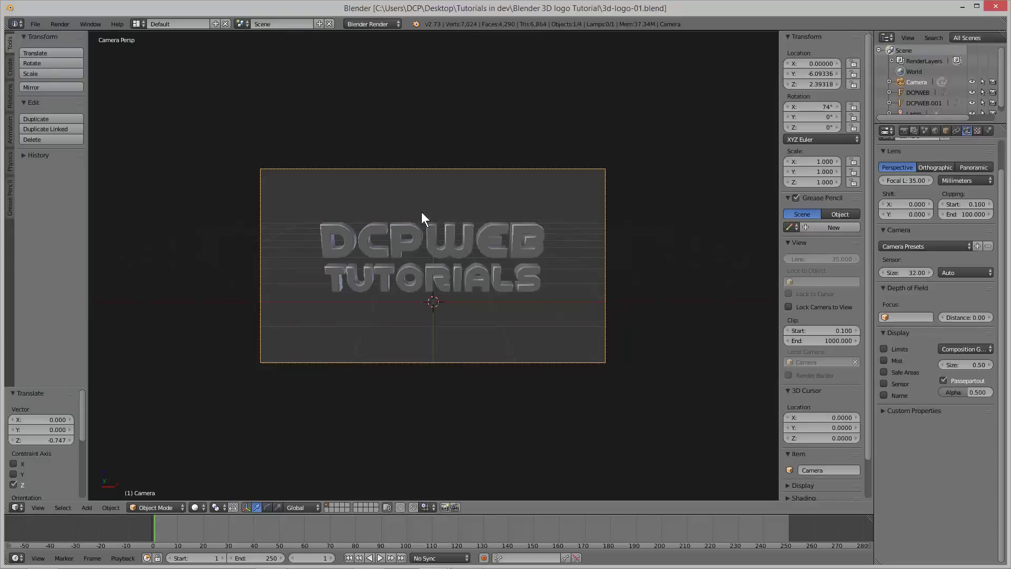
click(29, 22)
click(60, 103)
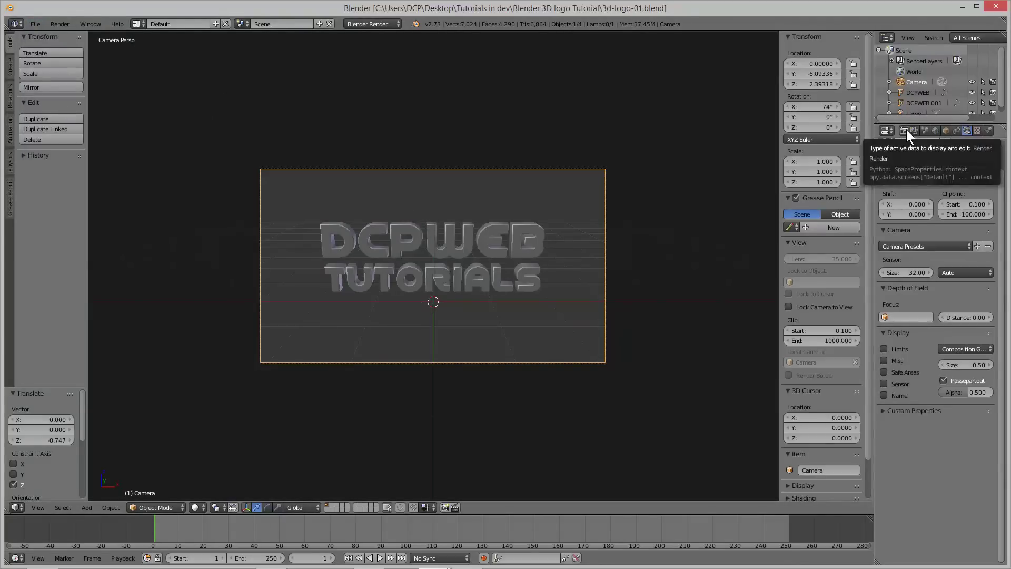
click(934, 131)
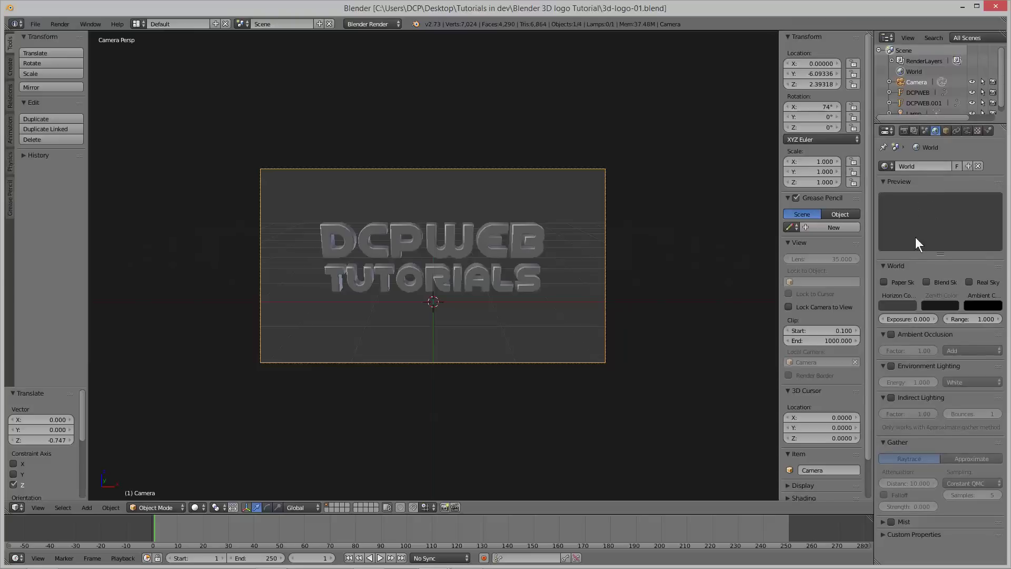
Set the world horizon colour to pure black.
click(898, 306)
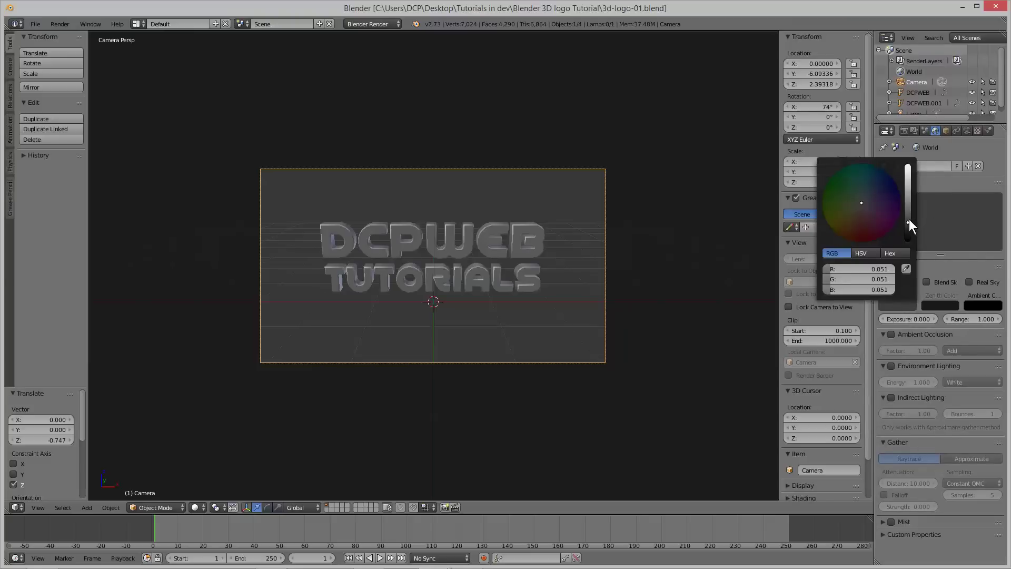
drag(909, 223, 906, 242)
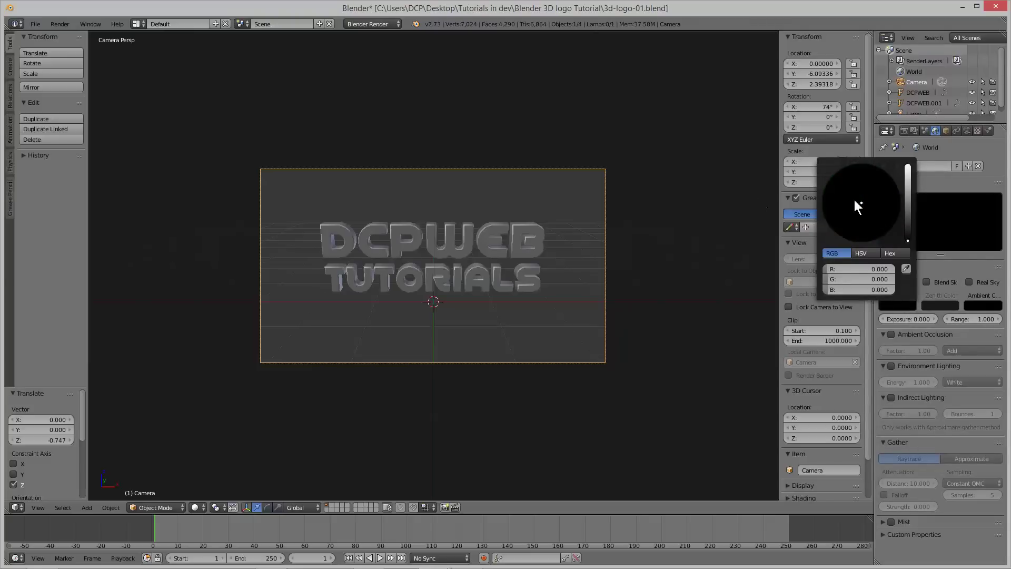
right_click(542, 270)
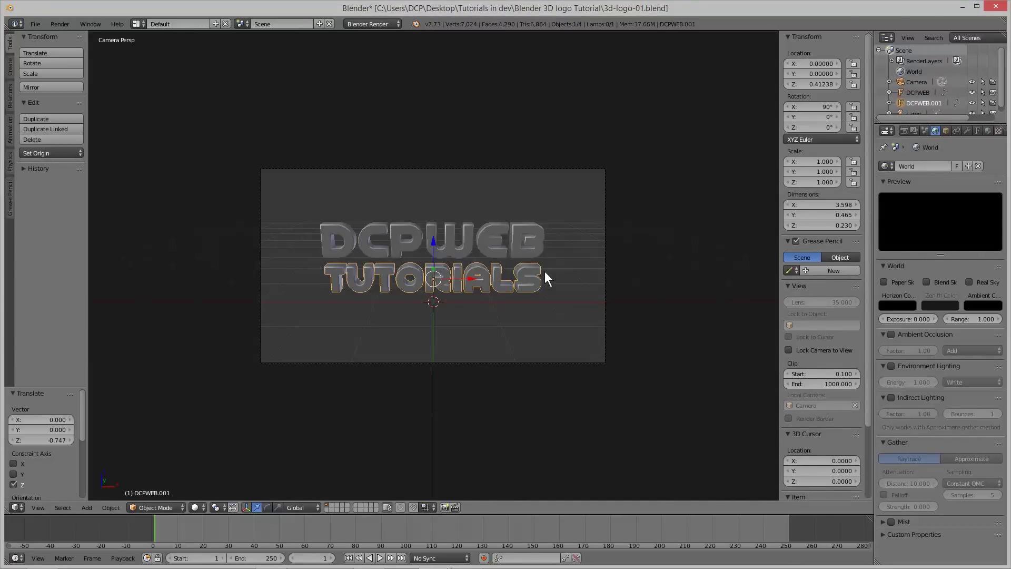
Render to check the black background, then save 3d-logo-01.blend.
key(F12)
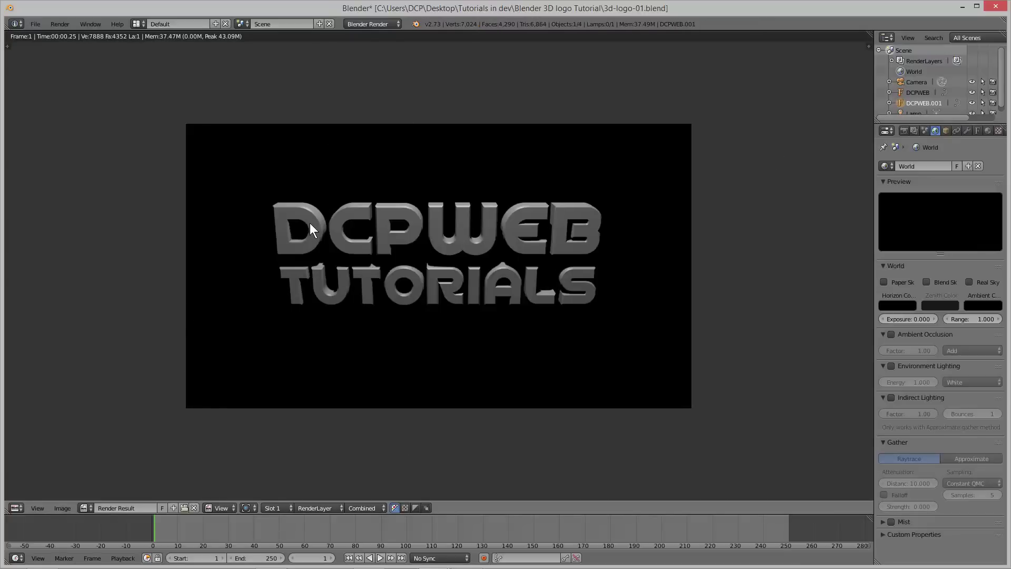
key(Escape)
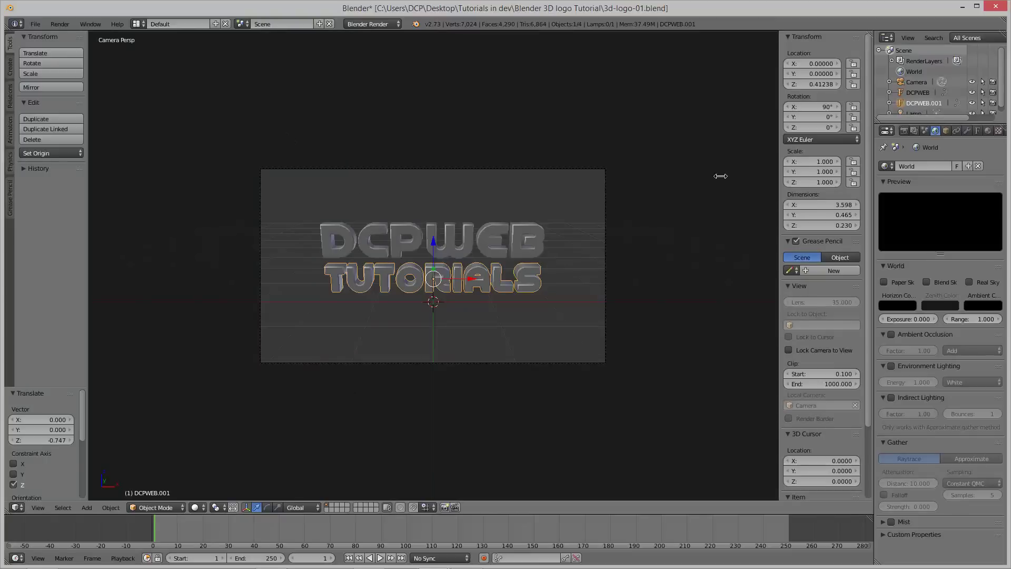
click(36, 23)
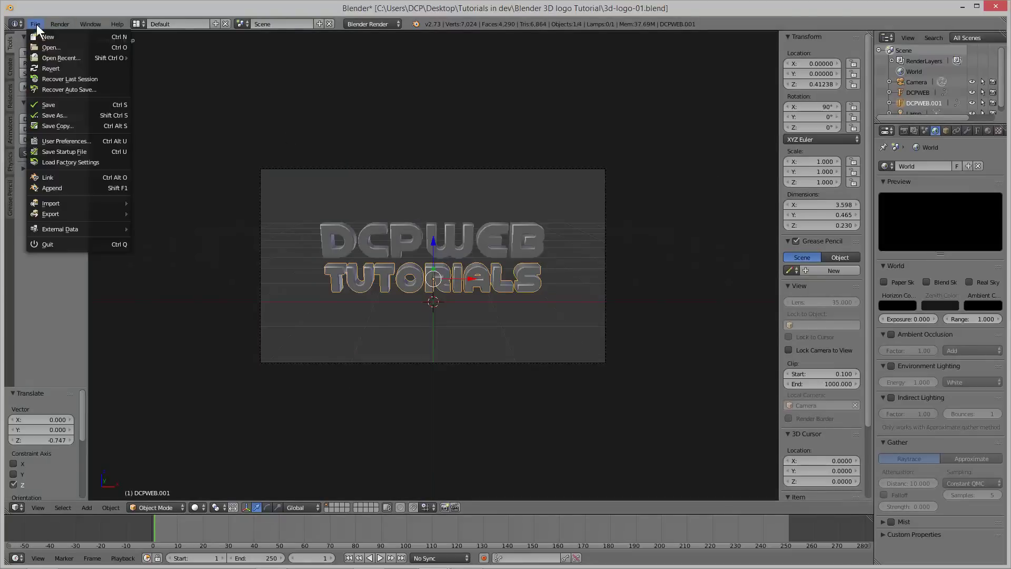
click(58, 106)
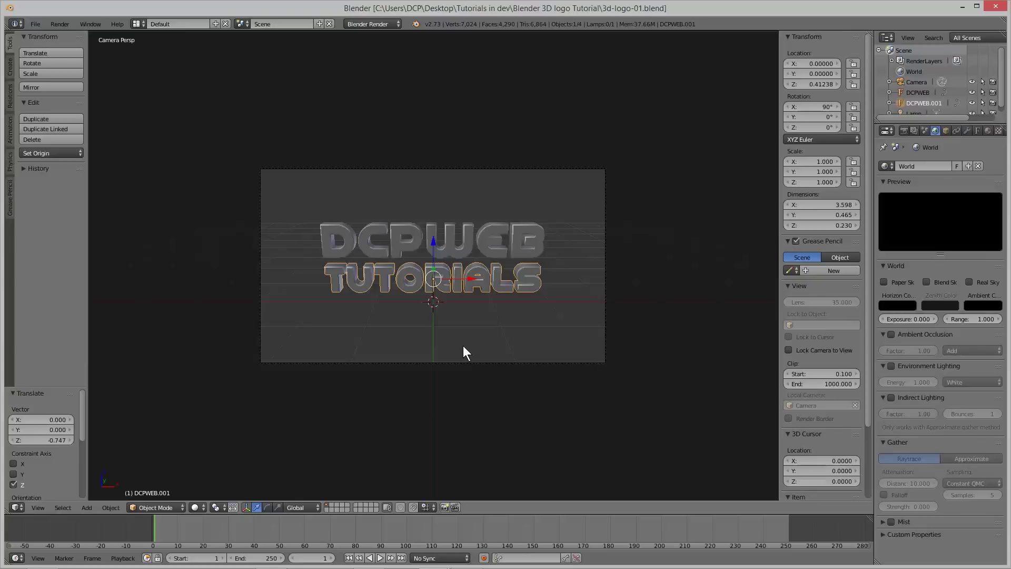
key(KP_7)
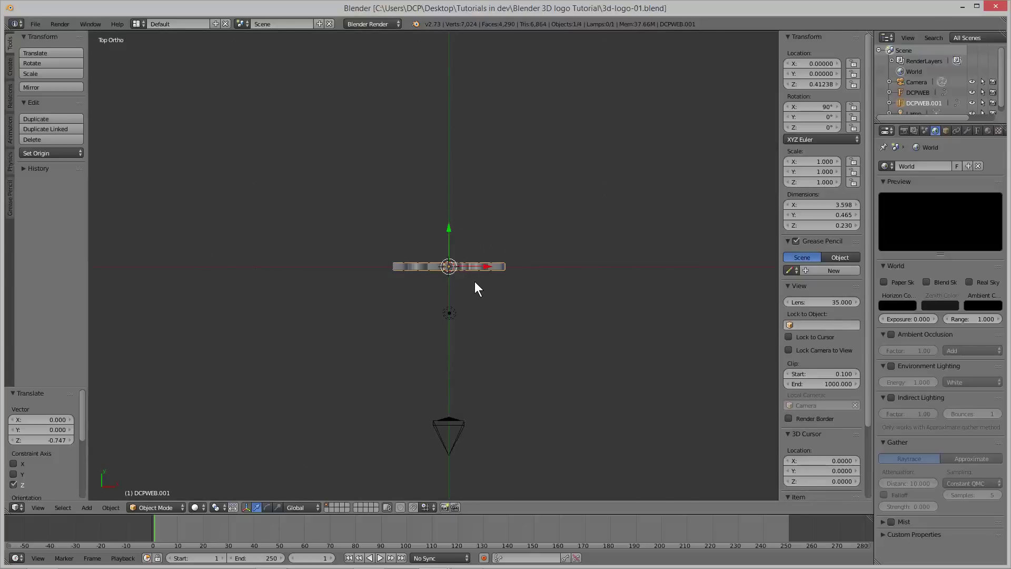
Add a mesh plane at the origin beneath the logo.
key(shift+a)
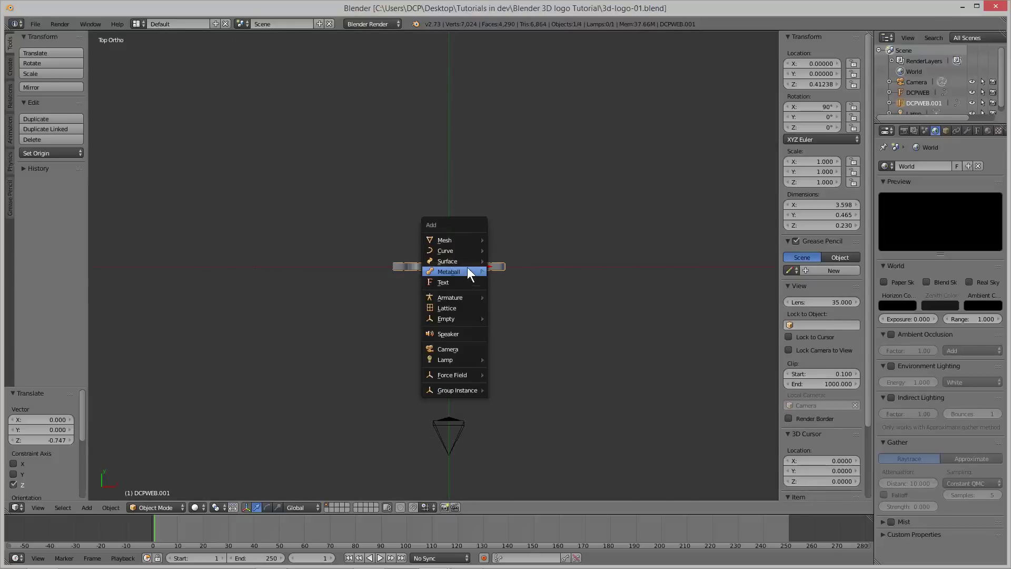
mouse_move(468, 243)
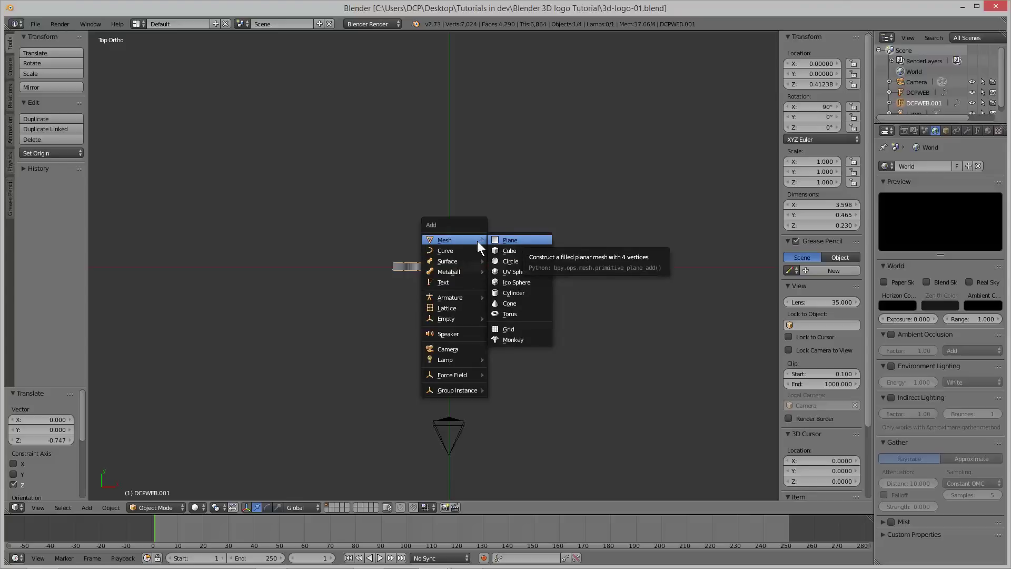
click(518, 239)
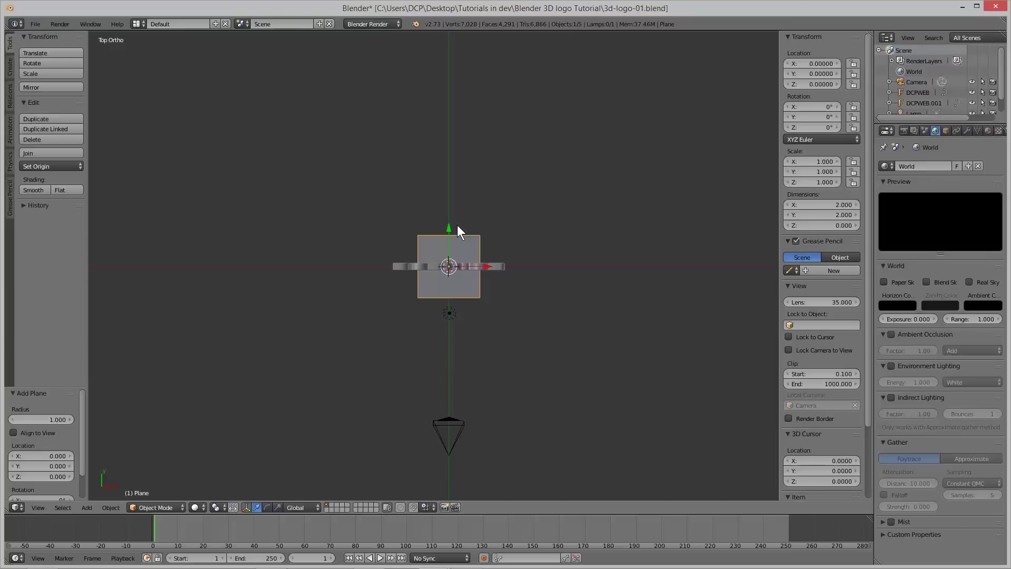
Scale the plane up to about 6.956 and render the logo standing on it.
key(s)
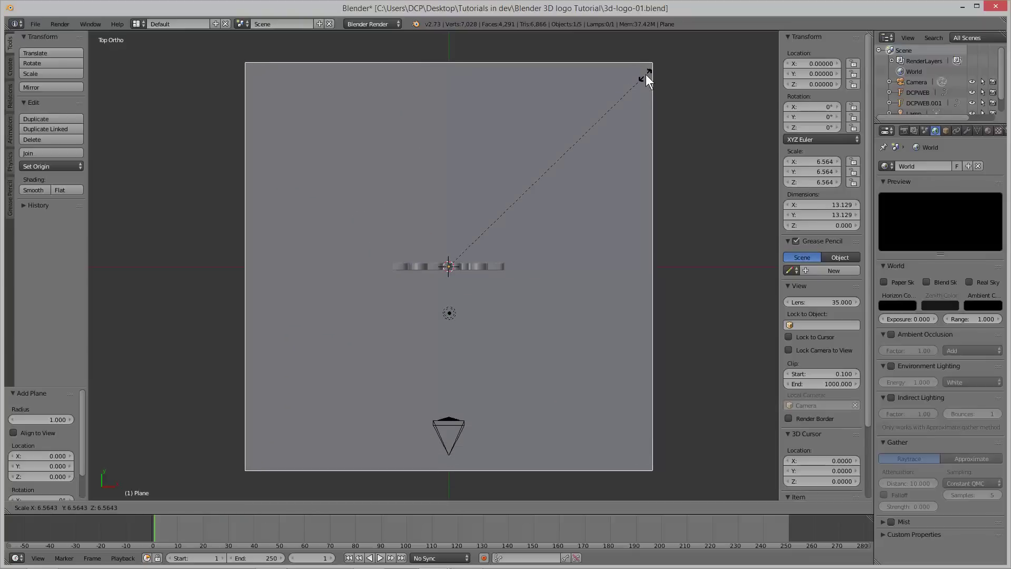
click(658, 63)
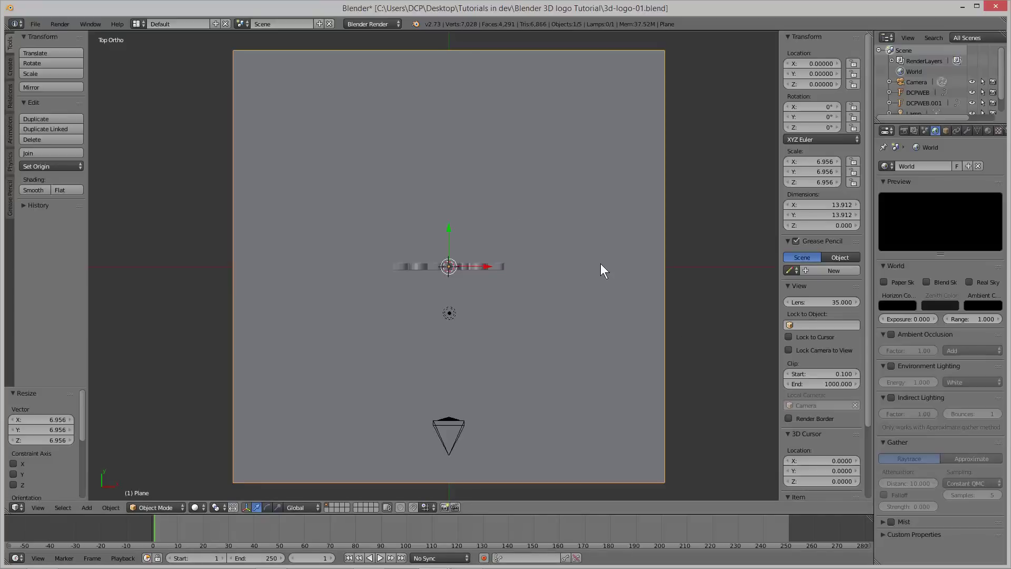
key(F12)
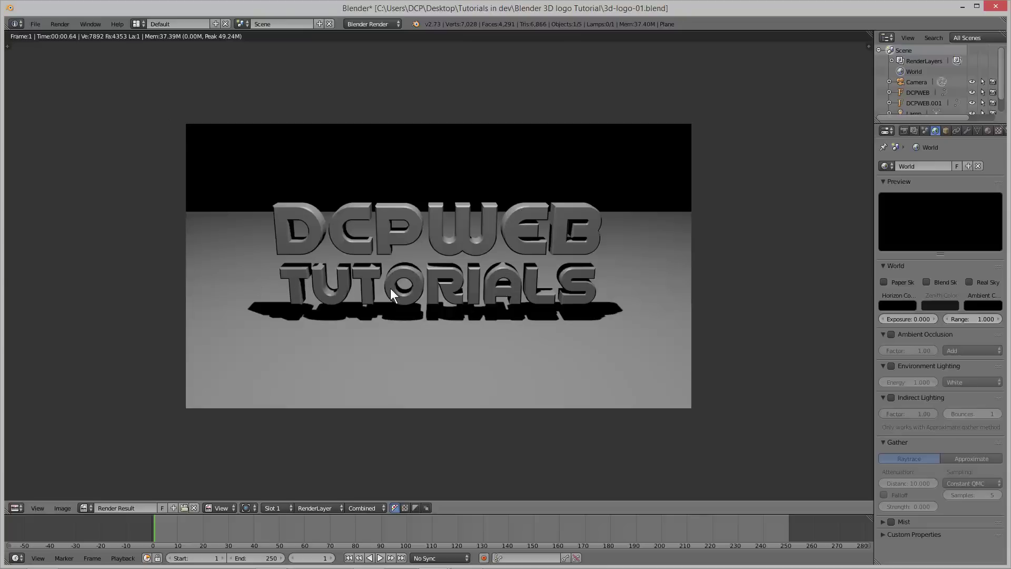
Close the render result to see the scaled floor plane beneath the logo again.
key(Escape)
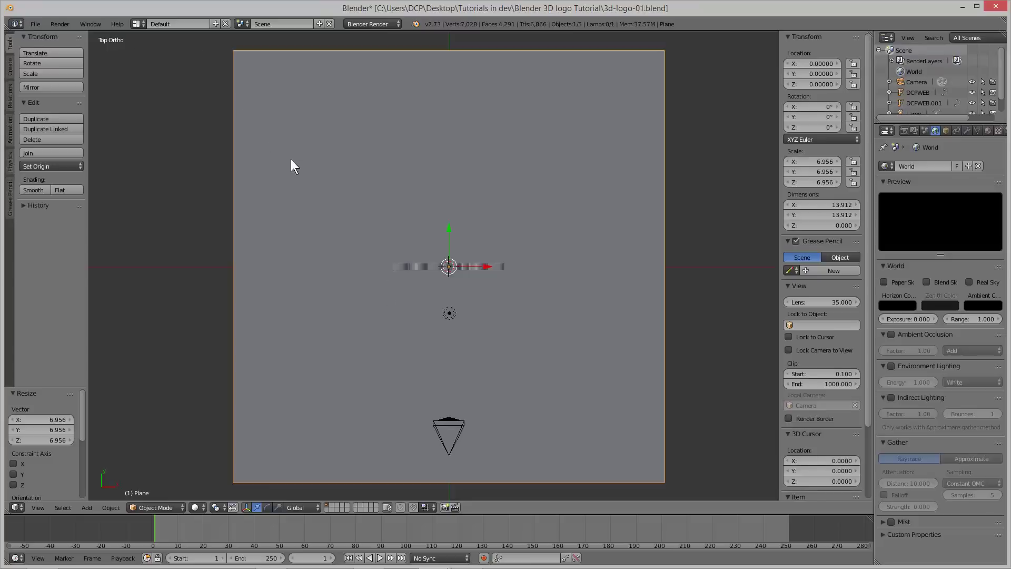
Switch to perspective and orbit to an oblique view of the logo and floor, selecting the DCPWEB text.
key(KP_5)
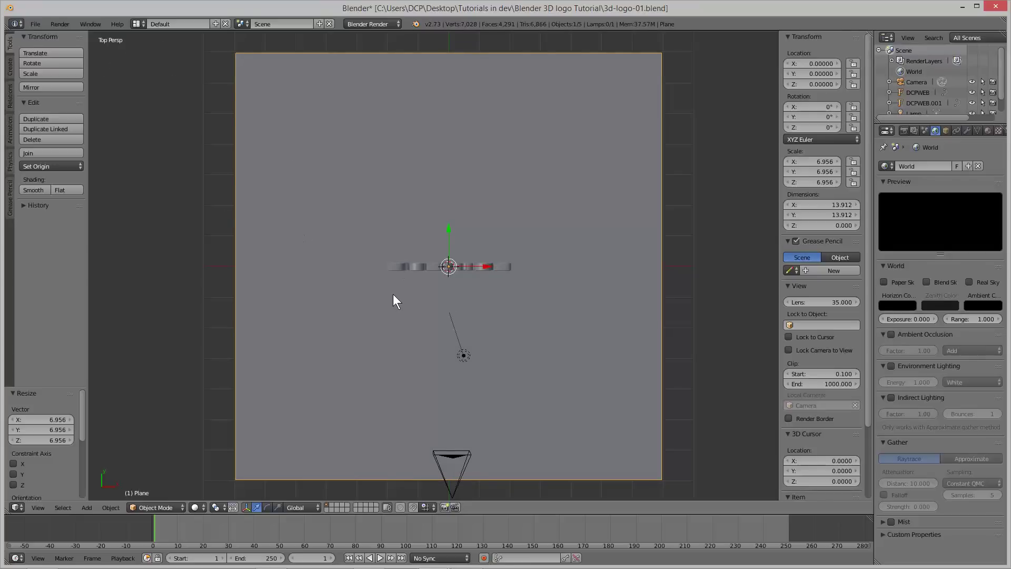
middle_drag(393, 311, 430, 234)
scroll(408, 326, up, 5)
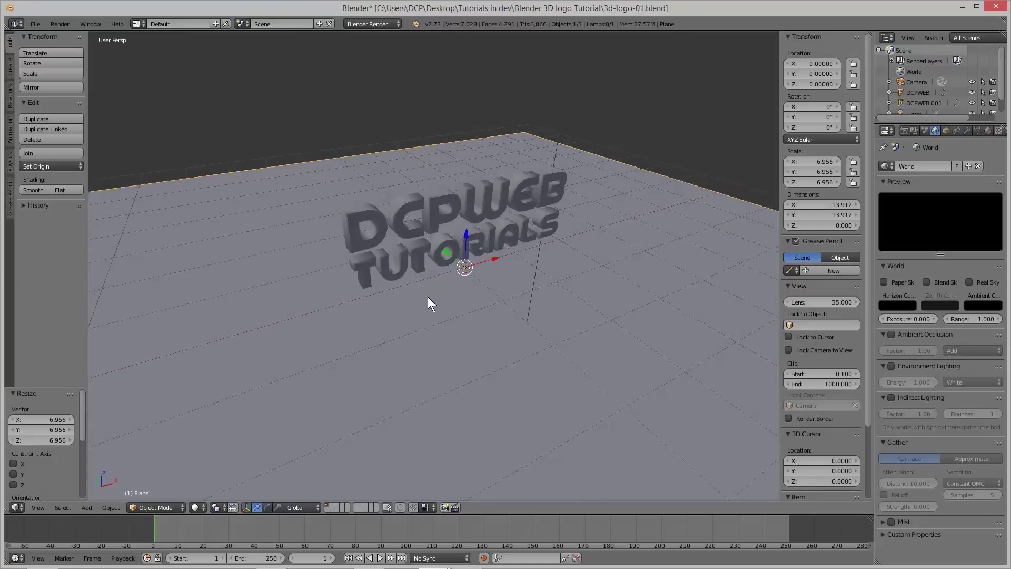
middle_drag(484, 307, 439, 334)
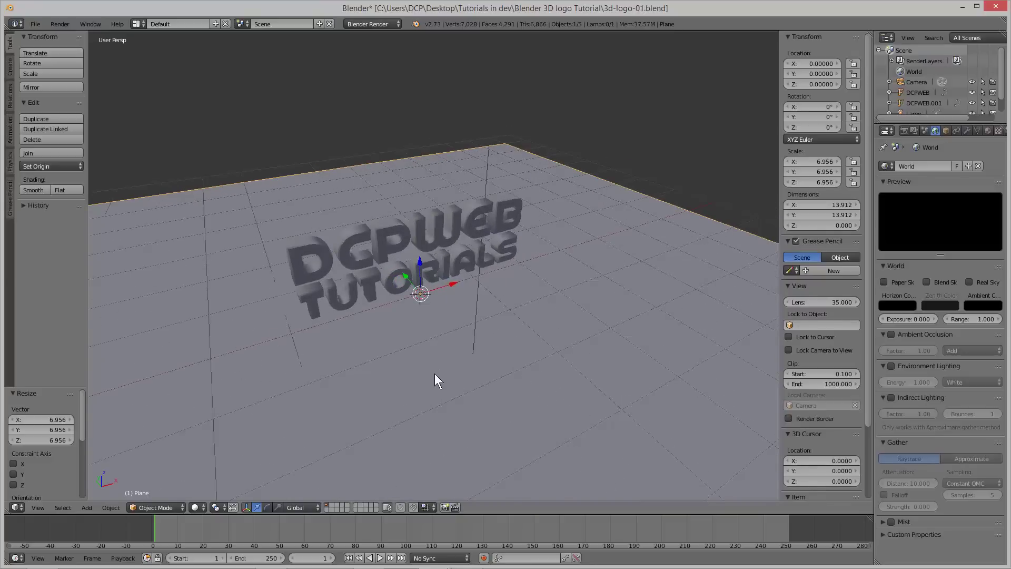
mouse_move(445, 363)
middle_down()
mouse_move(442, 314)
mouse_move(443, 362)
mouse_move(441, 331)
mouse_move(438, 346)
mouse_move(345, 347)
mouse_move(491, 350)
mouse_move(582, 331)
mouse_move(387, 349)
mouse_move(466, 352)
mouse_move(435, 354)
middle_up()
scroll(414, 265, up, 1)
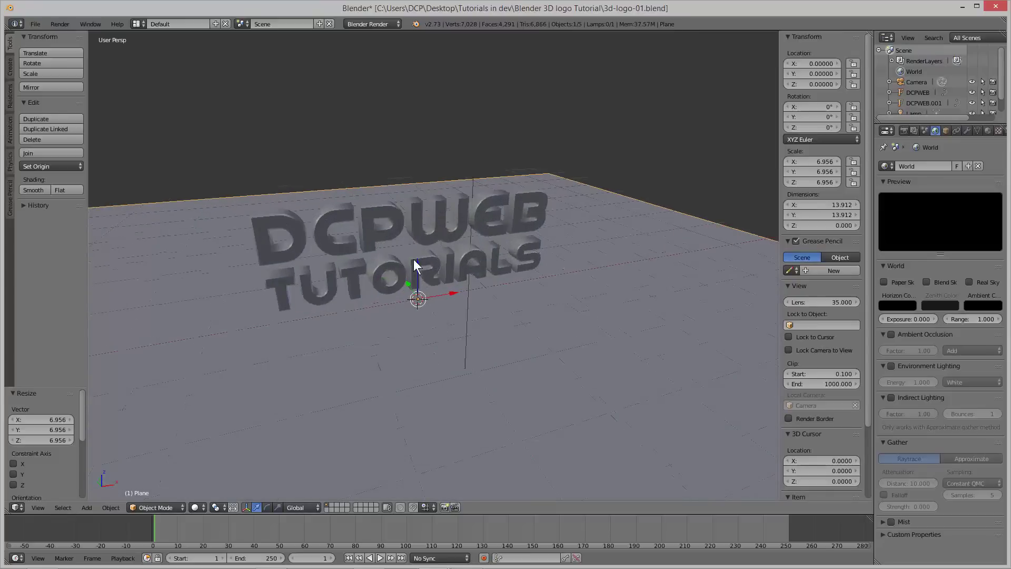
right_click(415, 231)
middle_drag(435, 356, 383, 334)
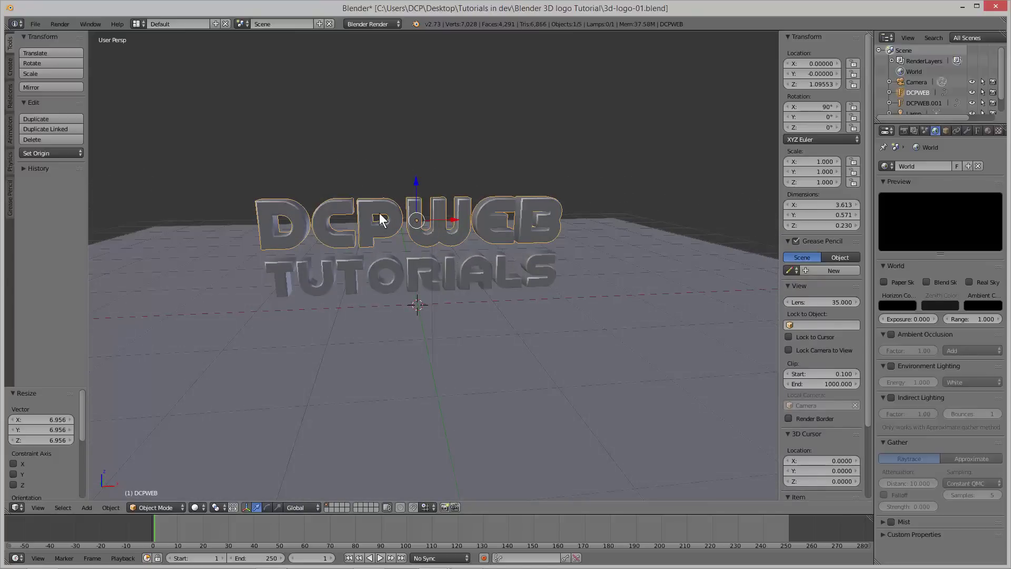
key(s)
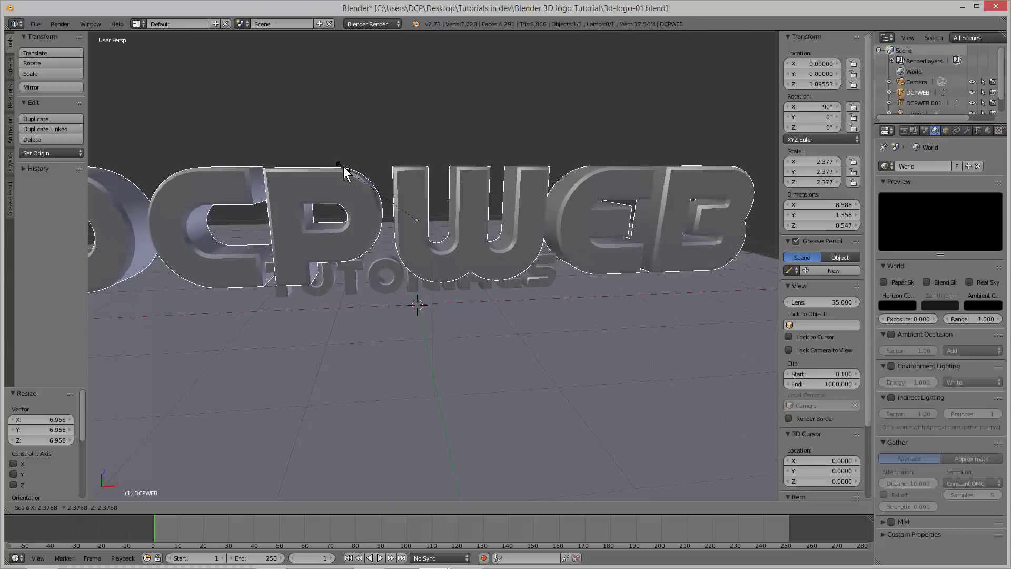
key(Escape)
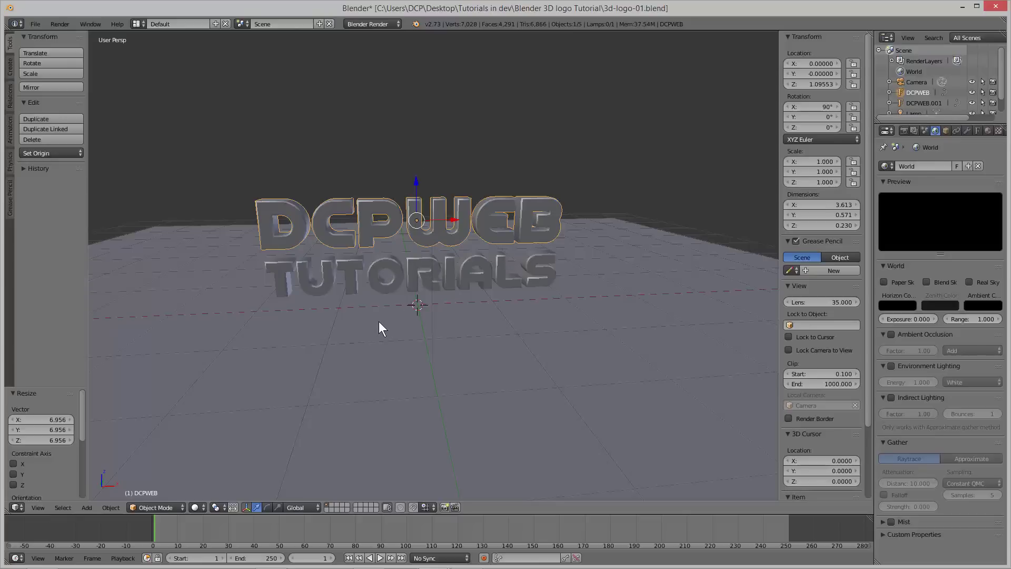
key(s)
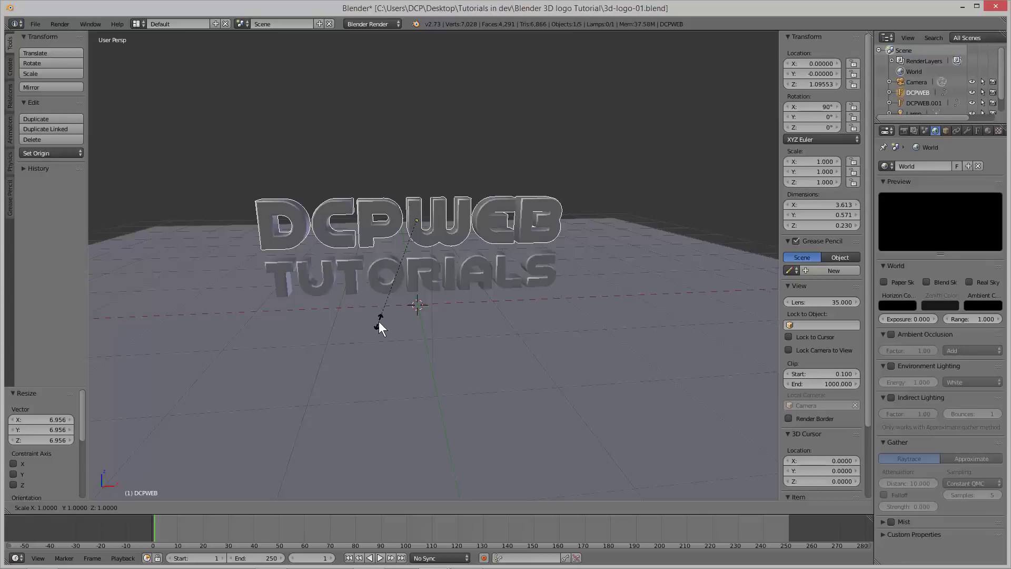
key(x)
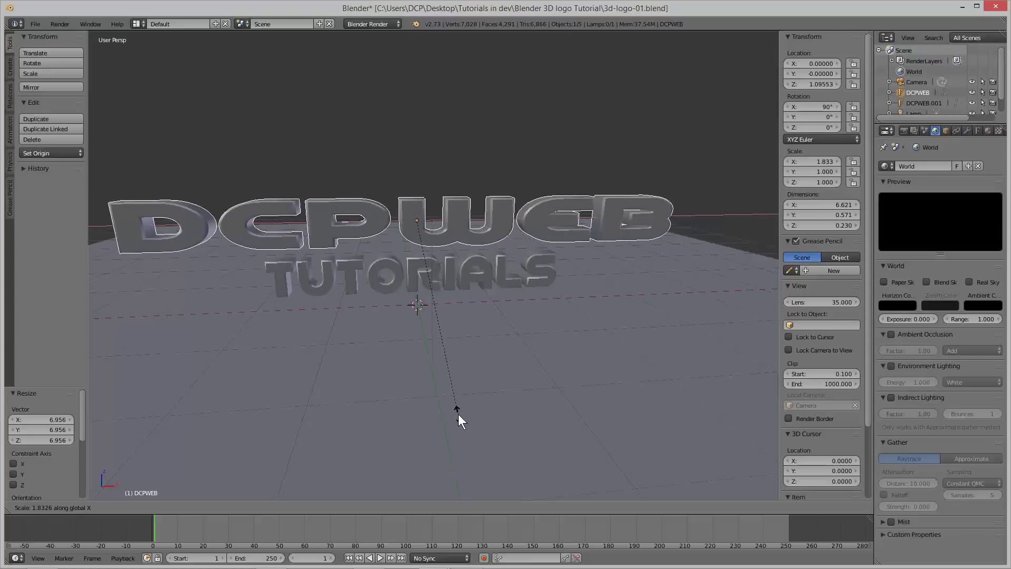
key(x)
key(y)
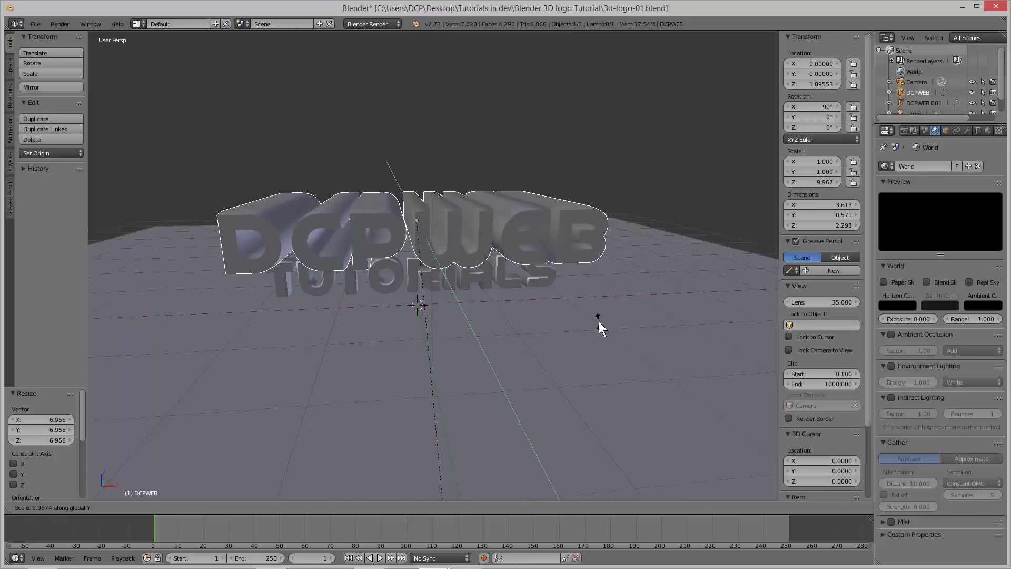
key(Escape)
key(s)
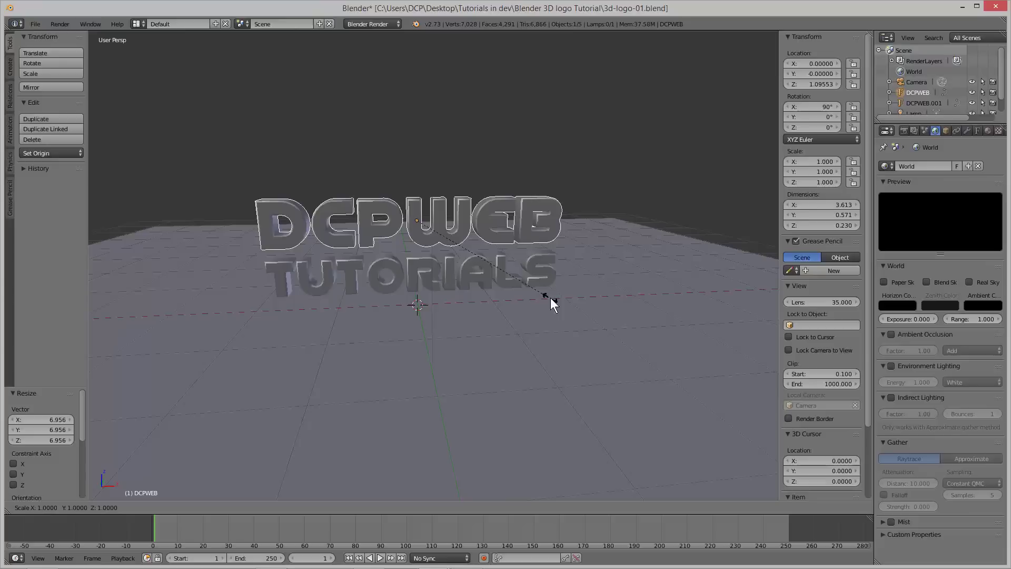
key(z)
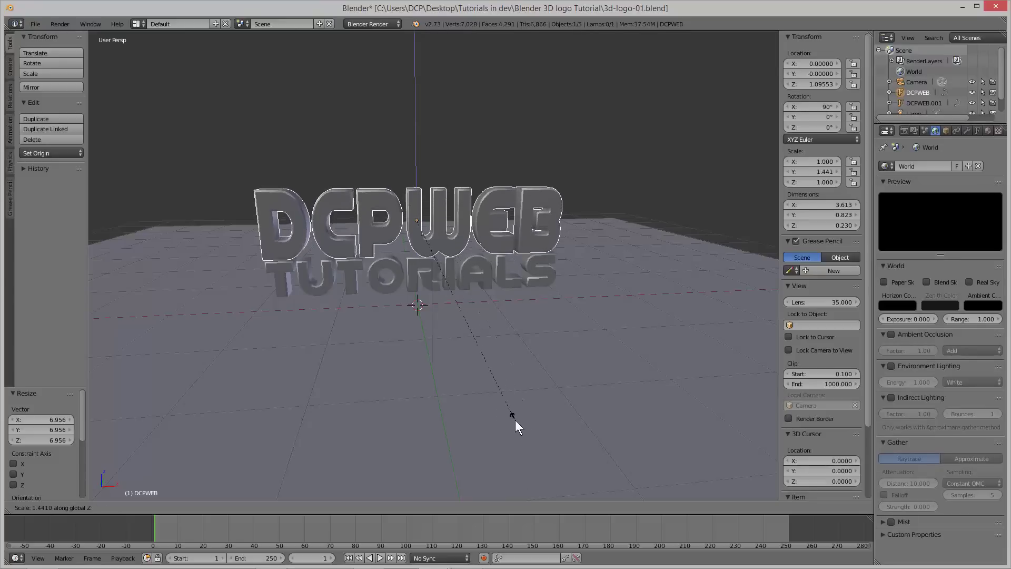
key(Escape)
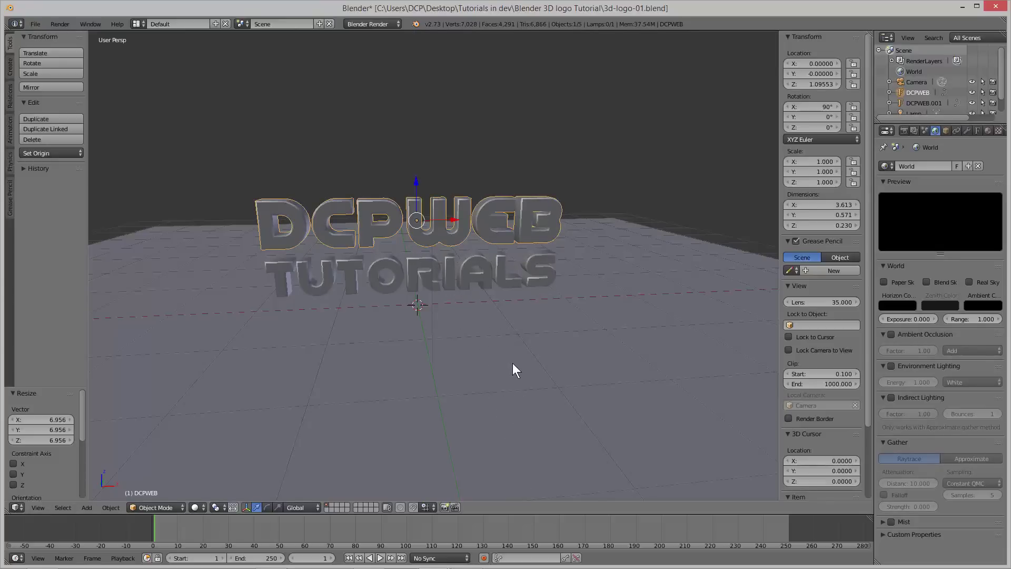
Highlight the Scale and Rotate entries in the blender-keys notes, then return to Blender.
key(alt+Tab)
drag(823, 89, 765, 90)
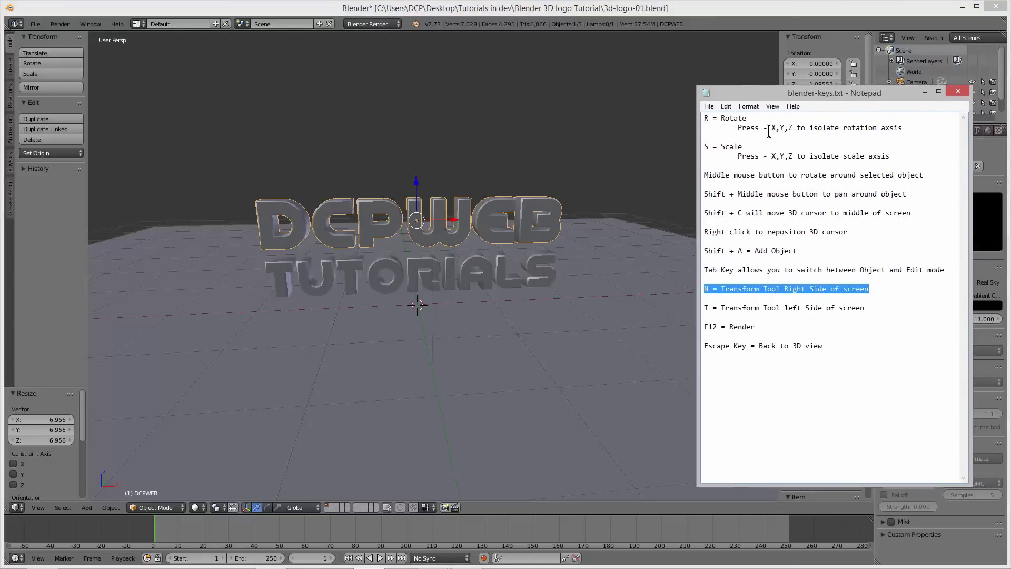
drag(703, 147, 882, 161)
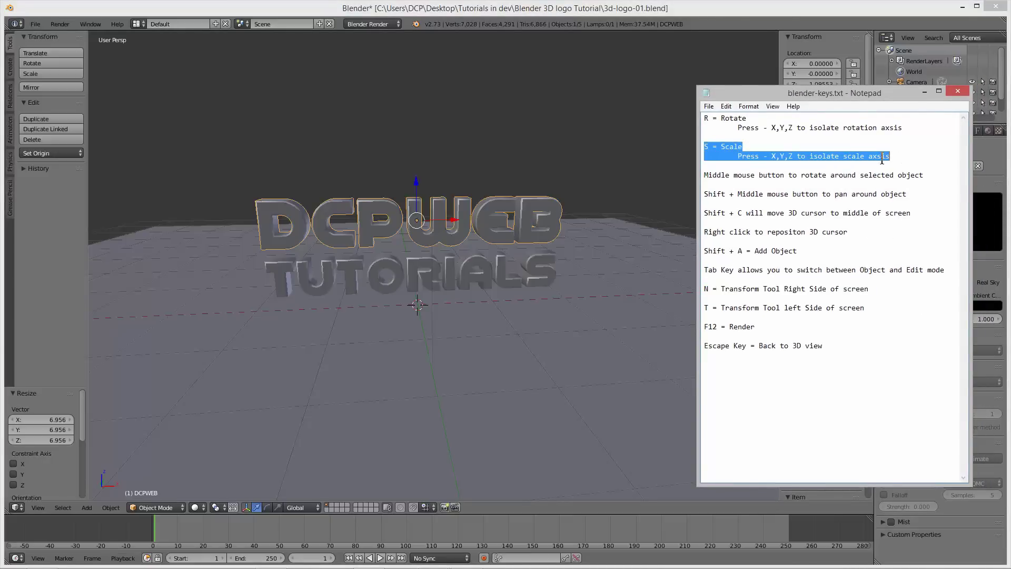
drag(704, 117, 916, 129)
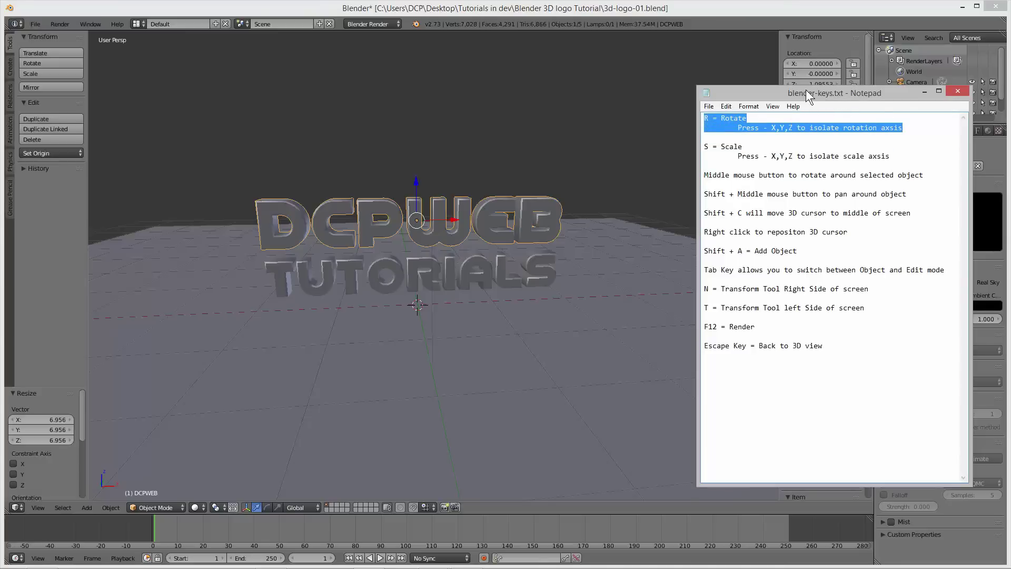
key(alt+Tab)
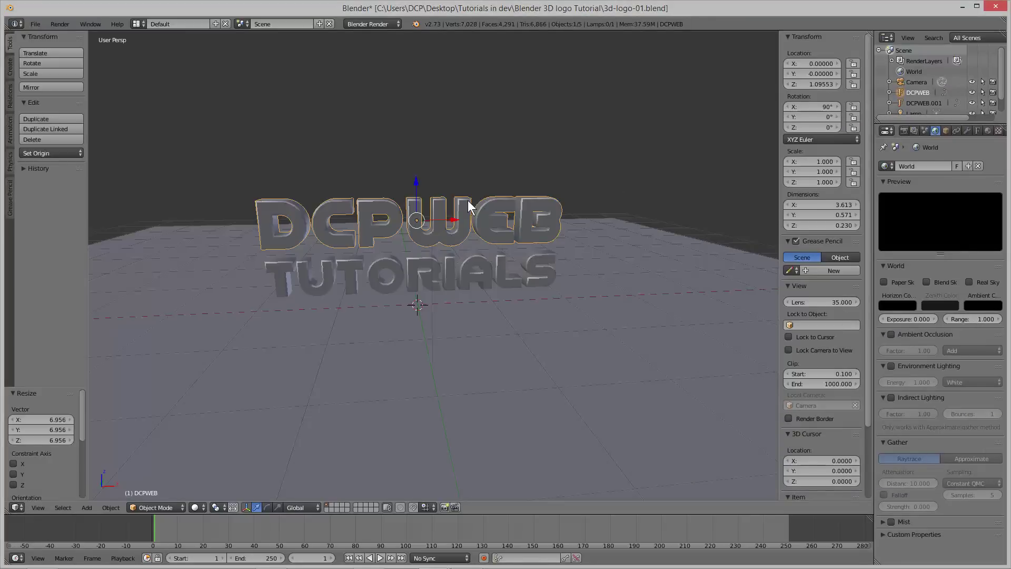
key(r)
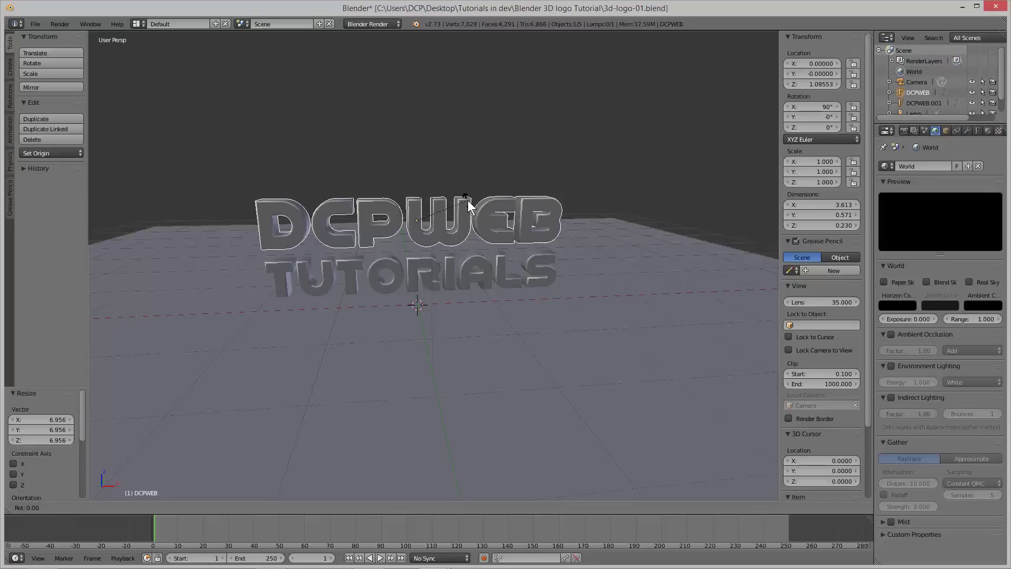
key(z)
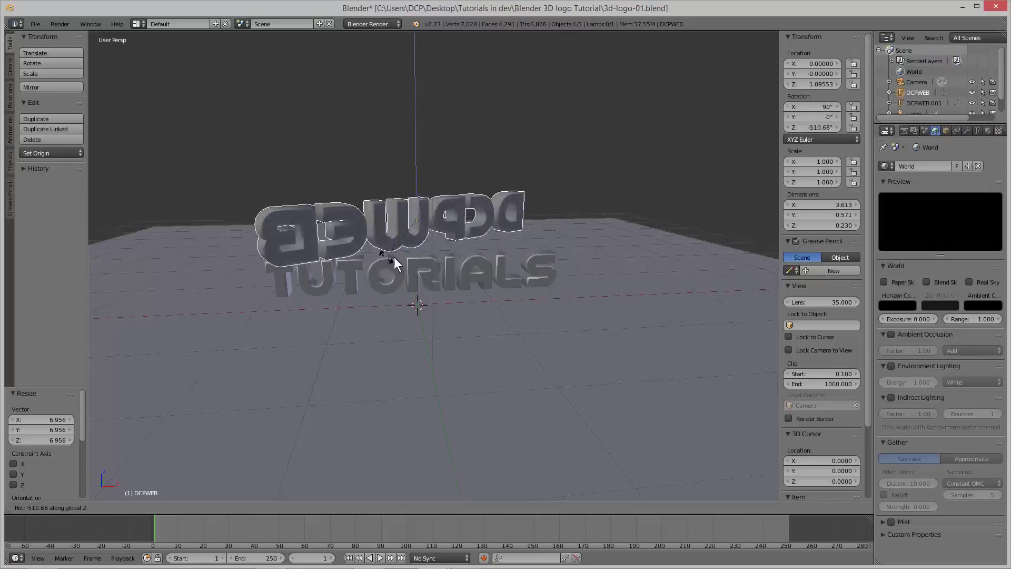
right_click(502, 151)
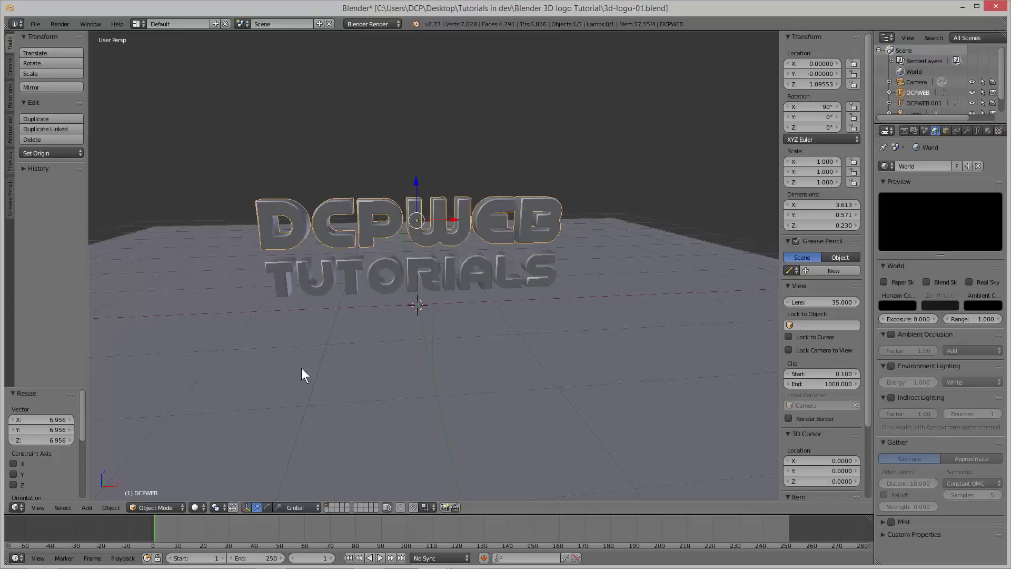
middle_drag(308, 348, 343, 344)
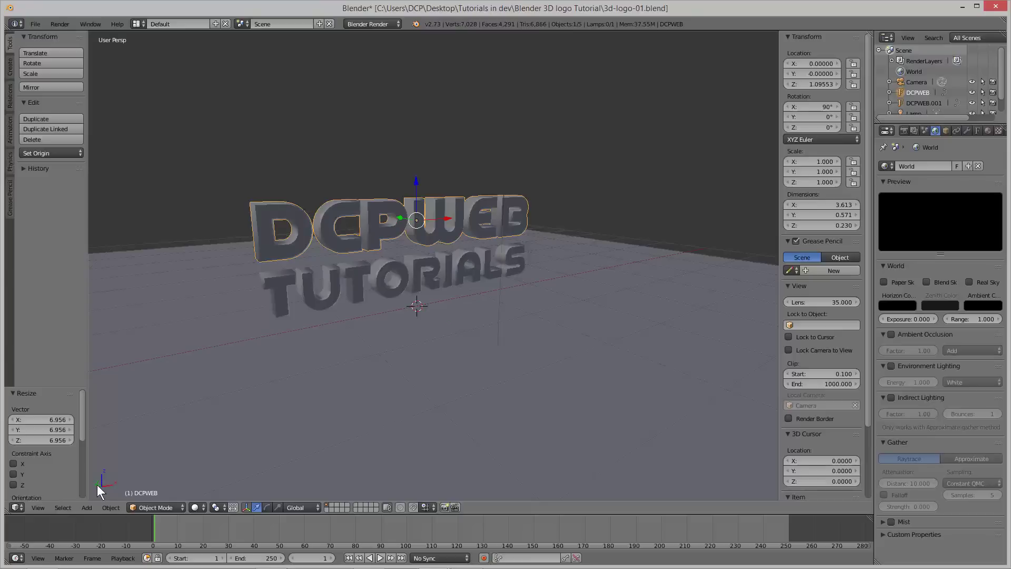
click(419, 202)
key(r)
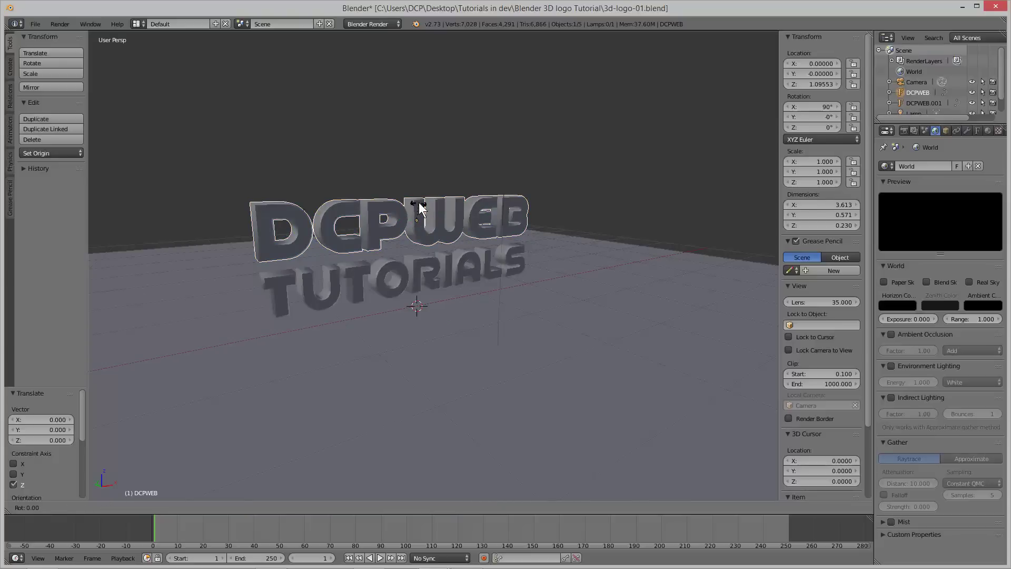
key(x)
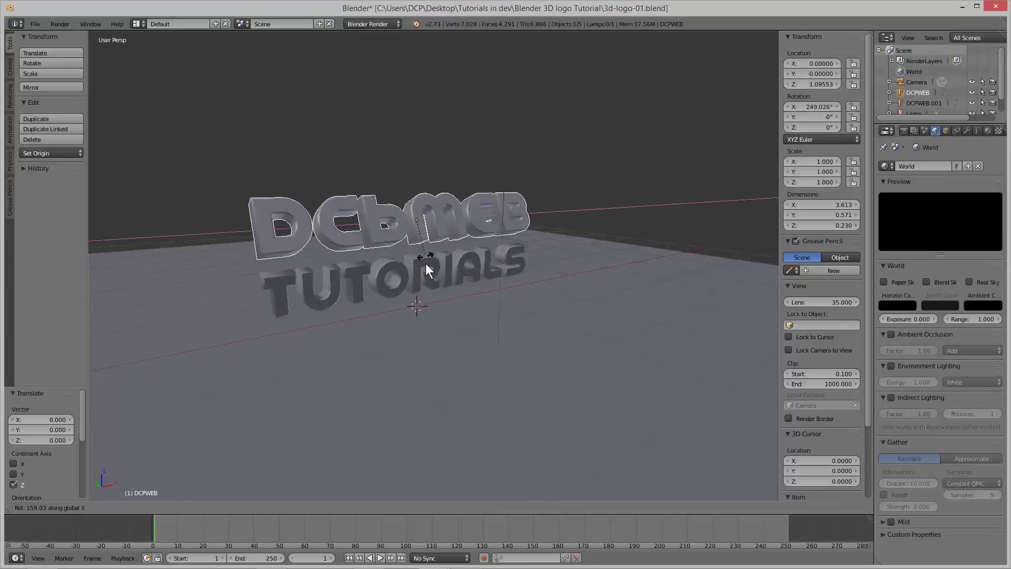
right_click(428, 216)
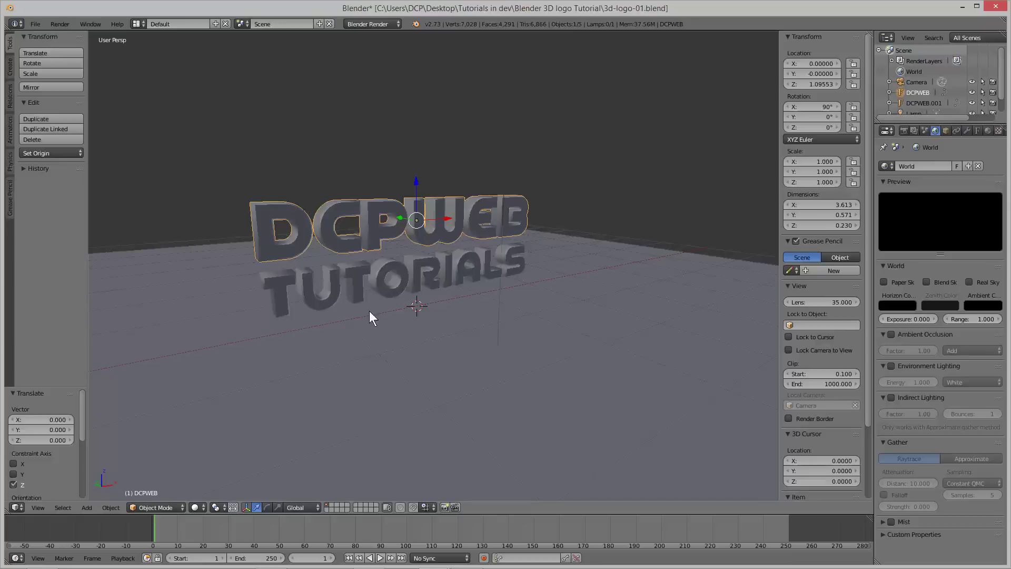
key(r)
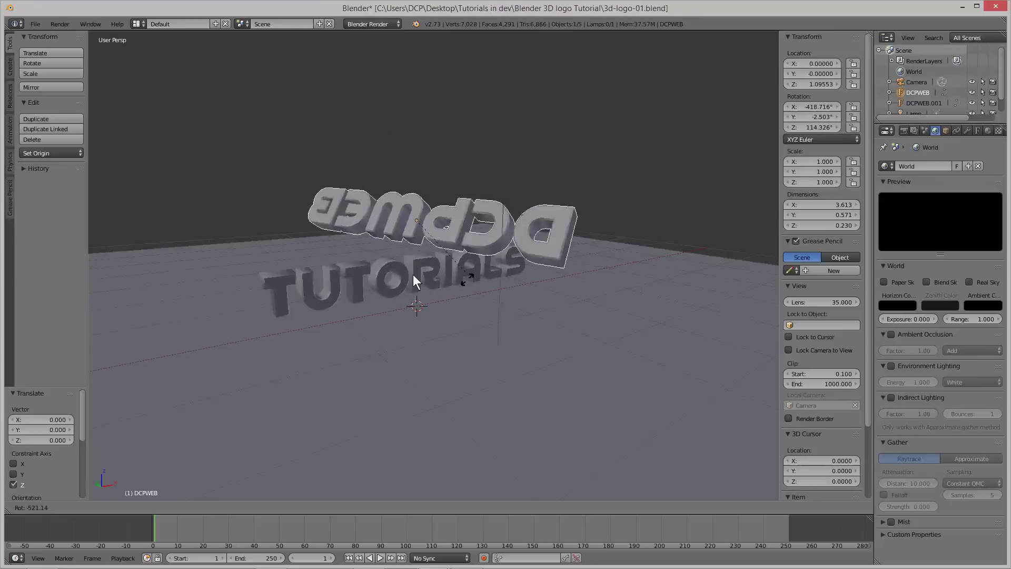
key(Escape)
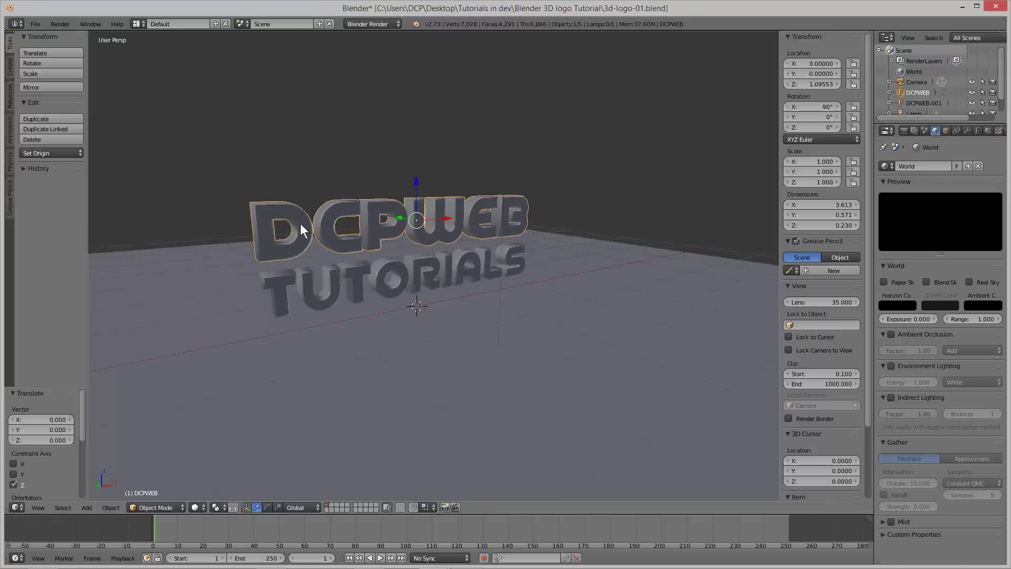
key(r)
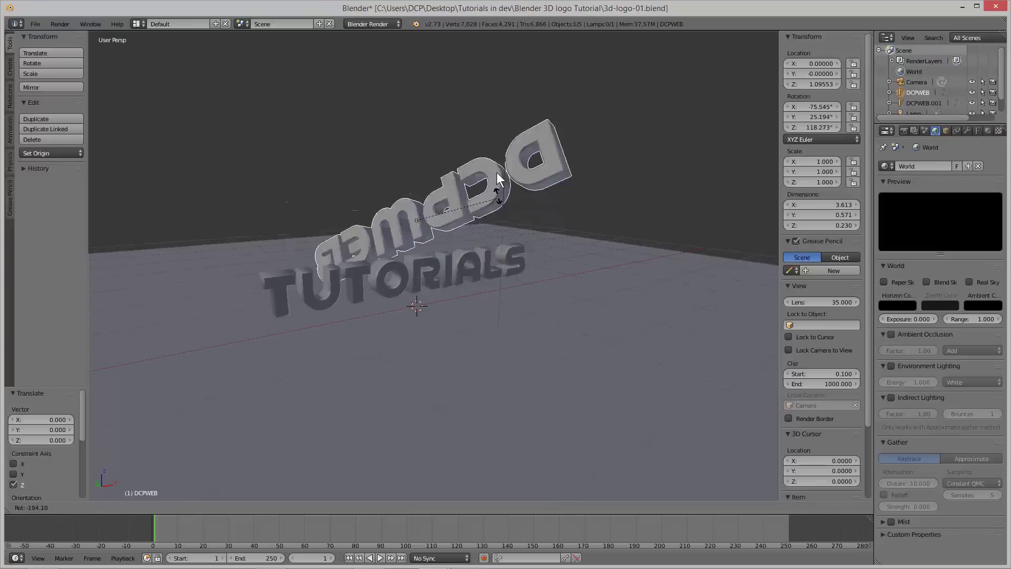
key(Escape)
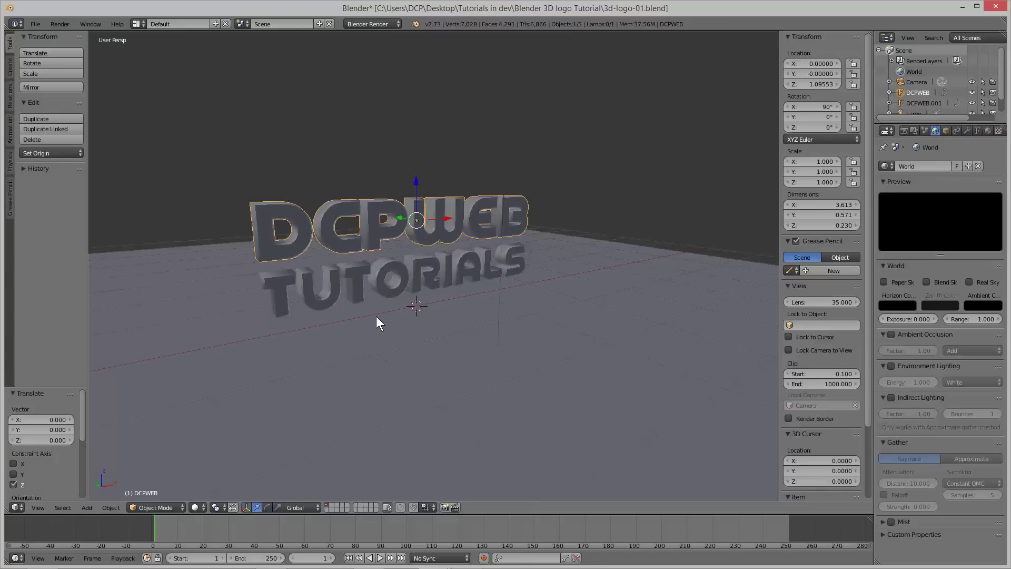
middle_drag(453, 323, 491, 305)
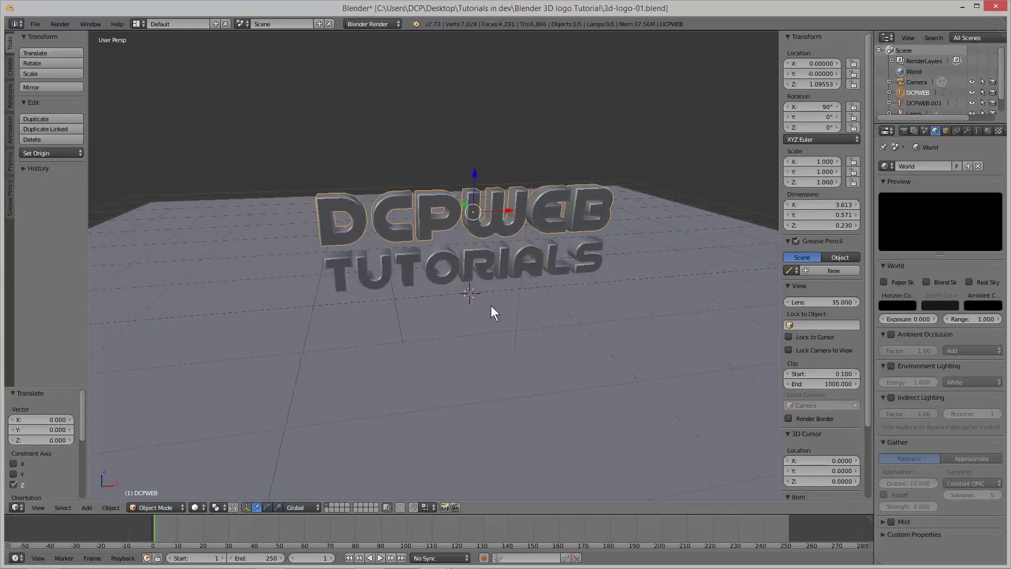
Settle on a straight-on Front Persp view of the logo, trying orthographic along the way.
key(KP_1)
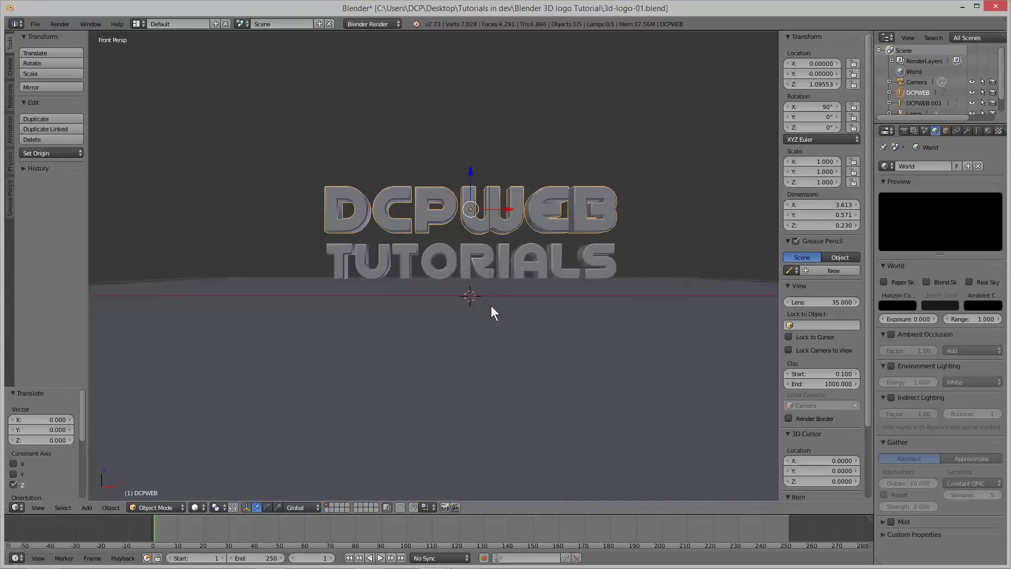
key(KP_5)
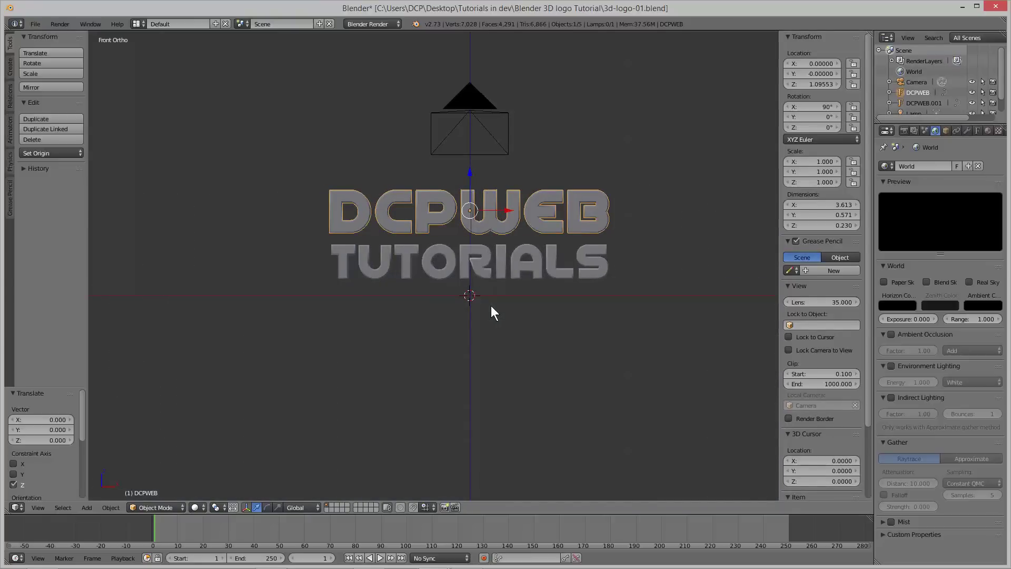
key(KP_5)
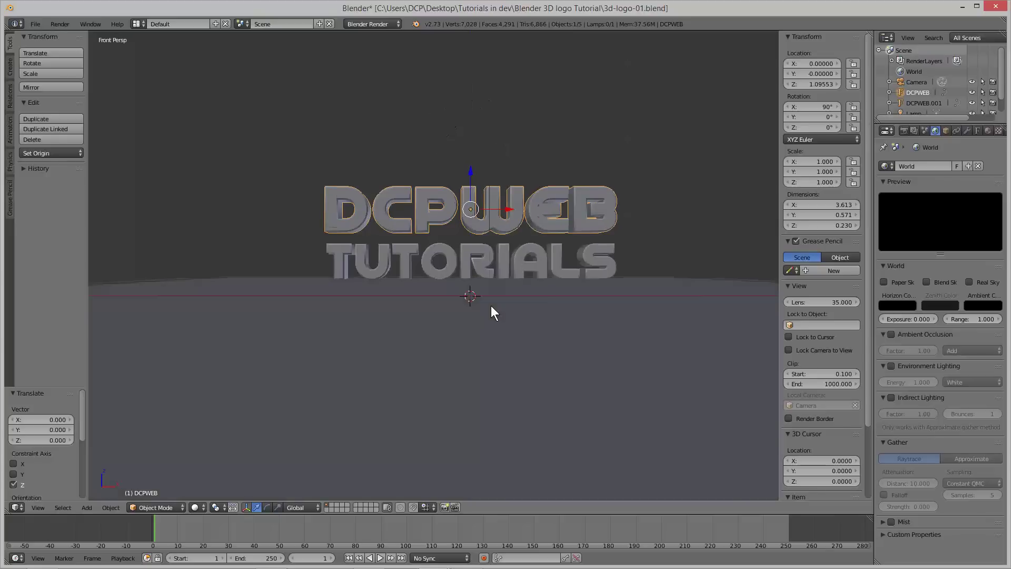
key(KP_5)
key(KP_5)
key(KP_5)
key(KP_5)
middle_drag(378, 311, 393, 345)
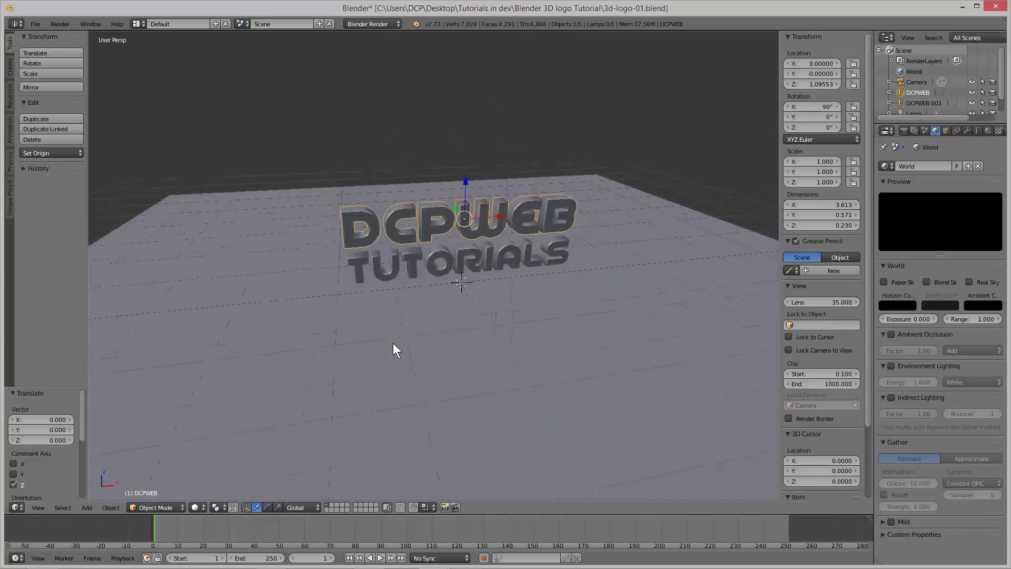
key(KP_1)
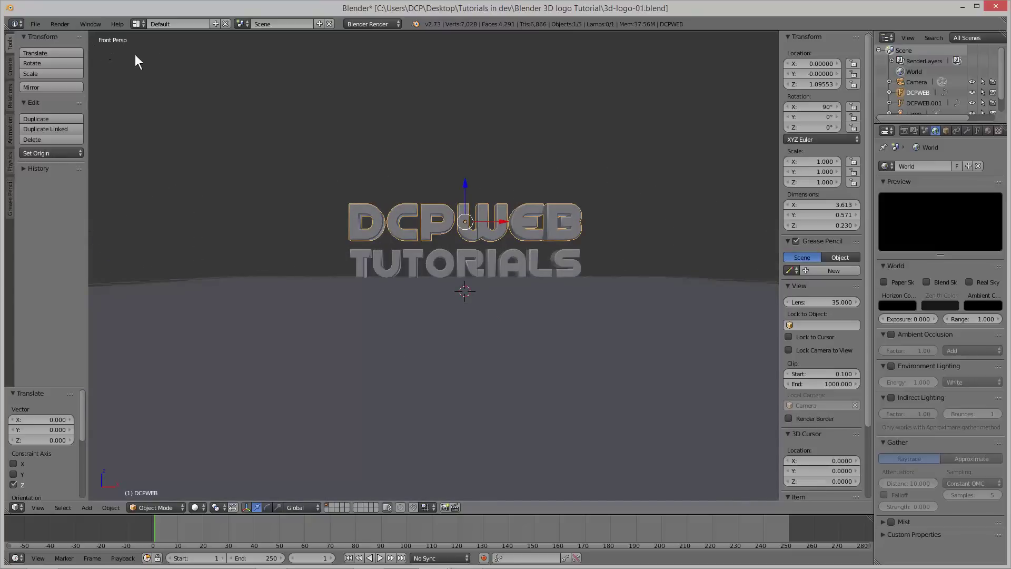
key(KP_5)
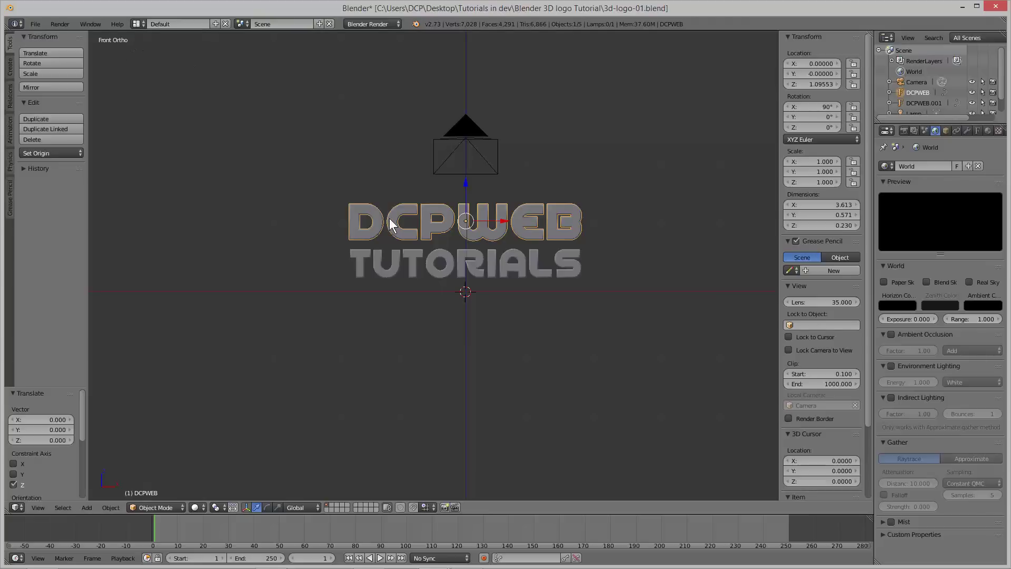
scroll(391, 224, up, 2)
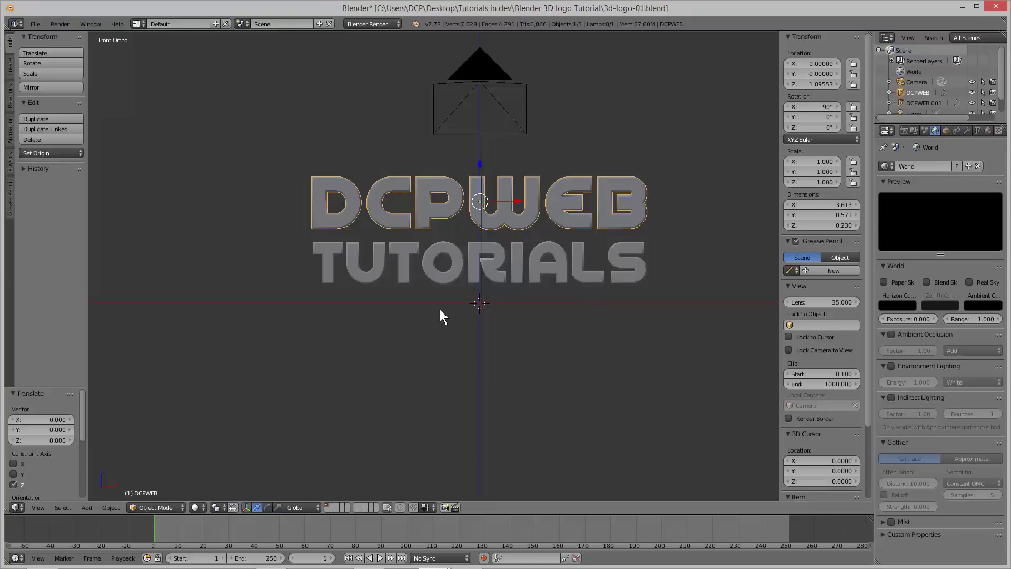
key(KP_5)
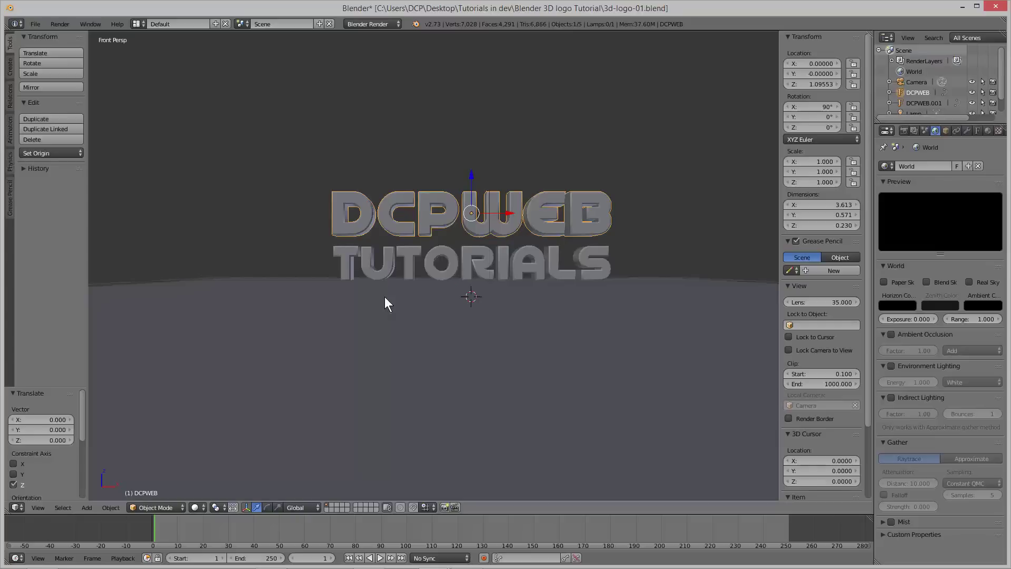
Check the logo from side and top views, return to front, and render with F12.
key(KP_3)
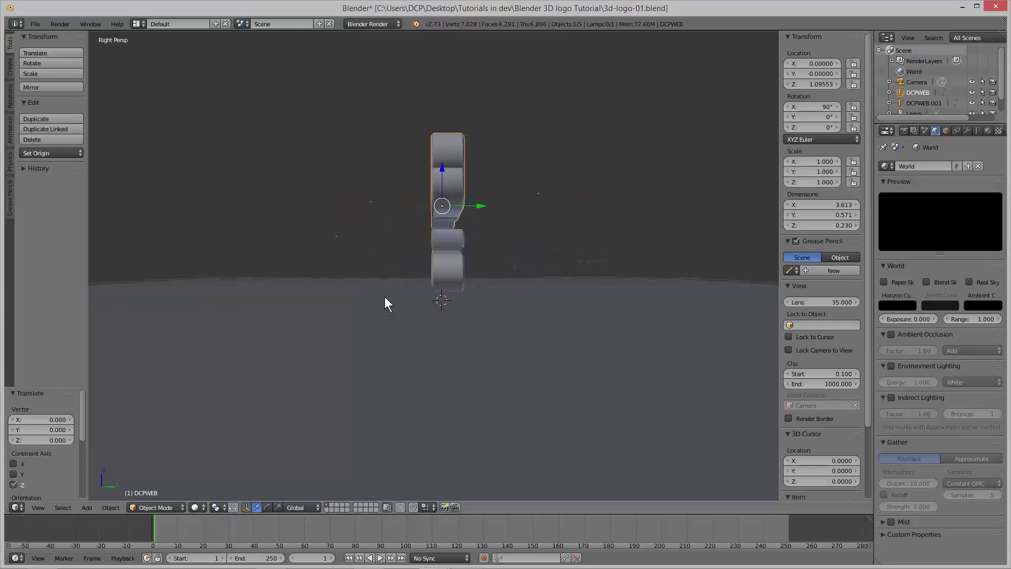
key(KP_7)
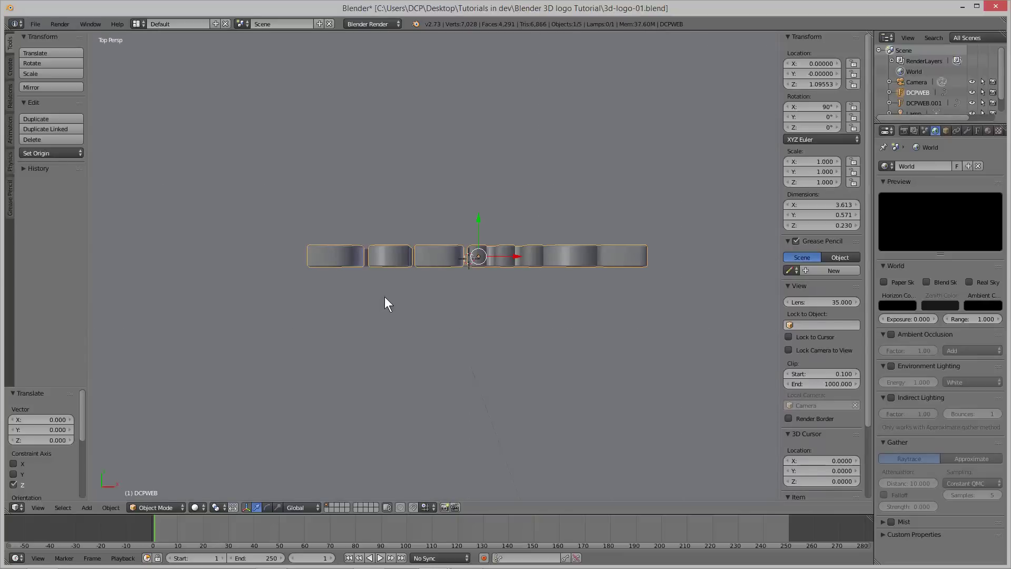
key(KP_1)
key(KP_3)
key(KP_7)
key(KP_1)
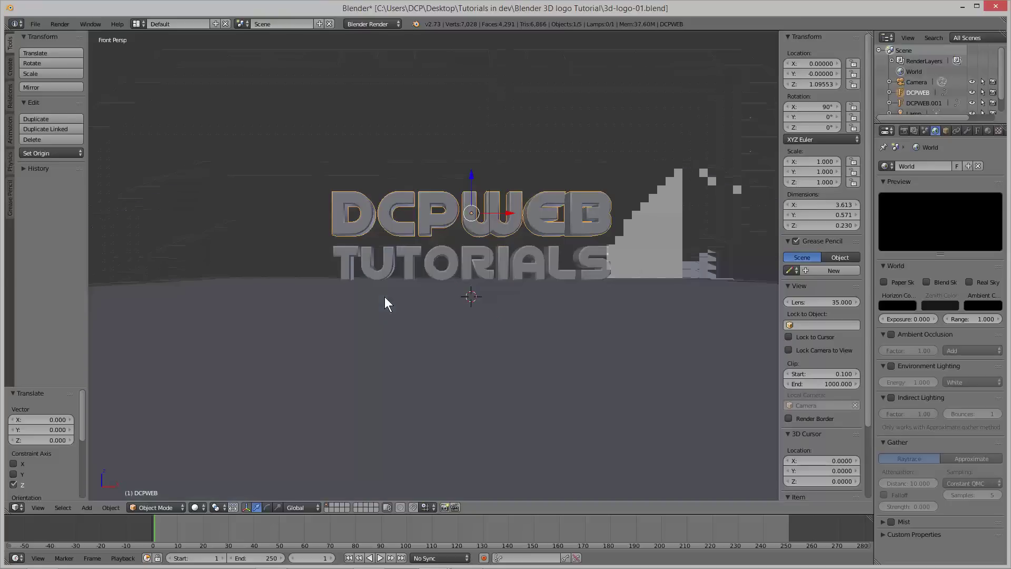
click(38, 507)
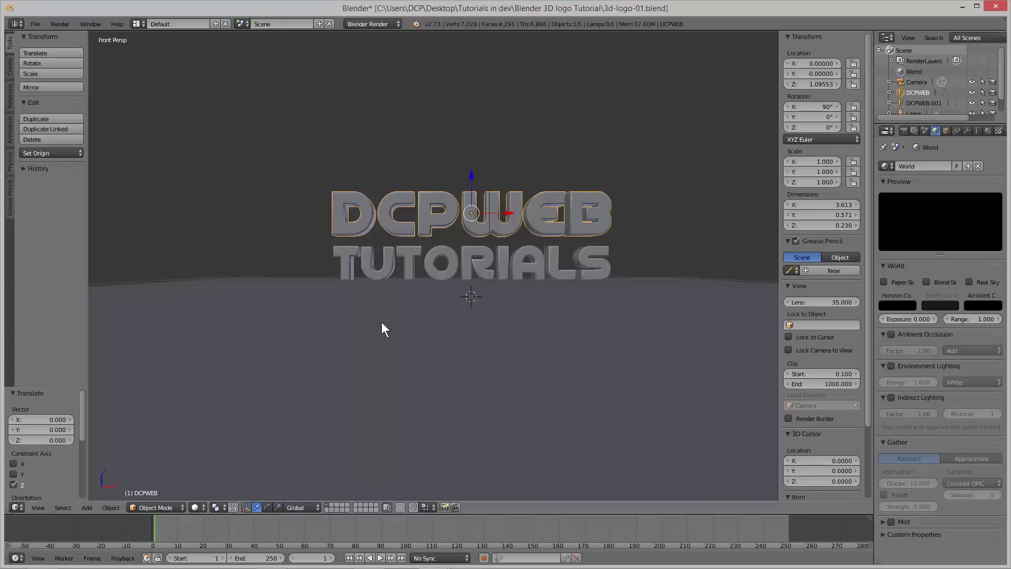
key(F12)
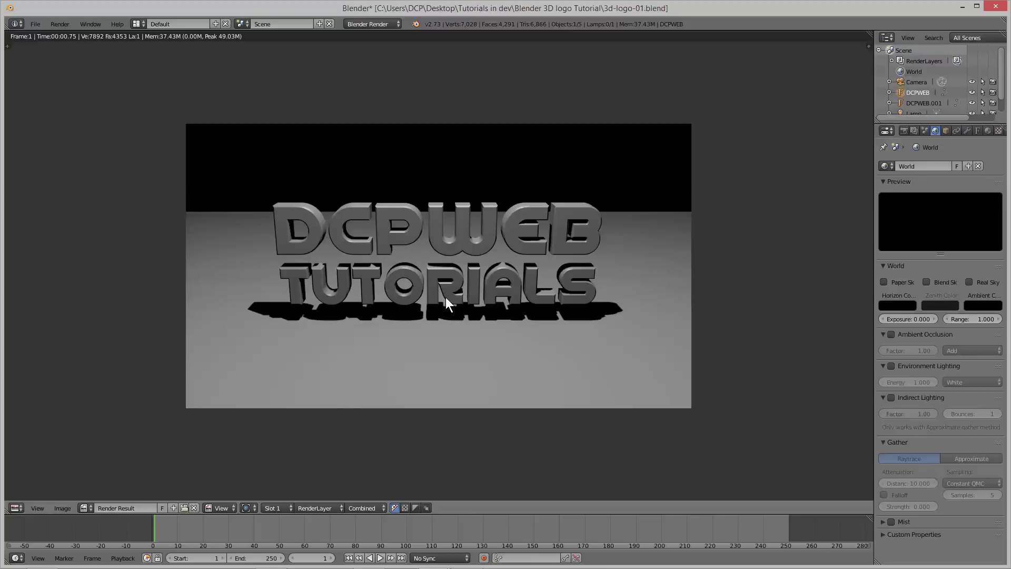
Close the render, orbit above the scene, and save 3d-logo-01.blend.
key(Escape)
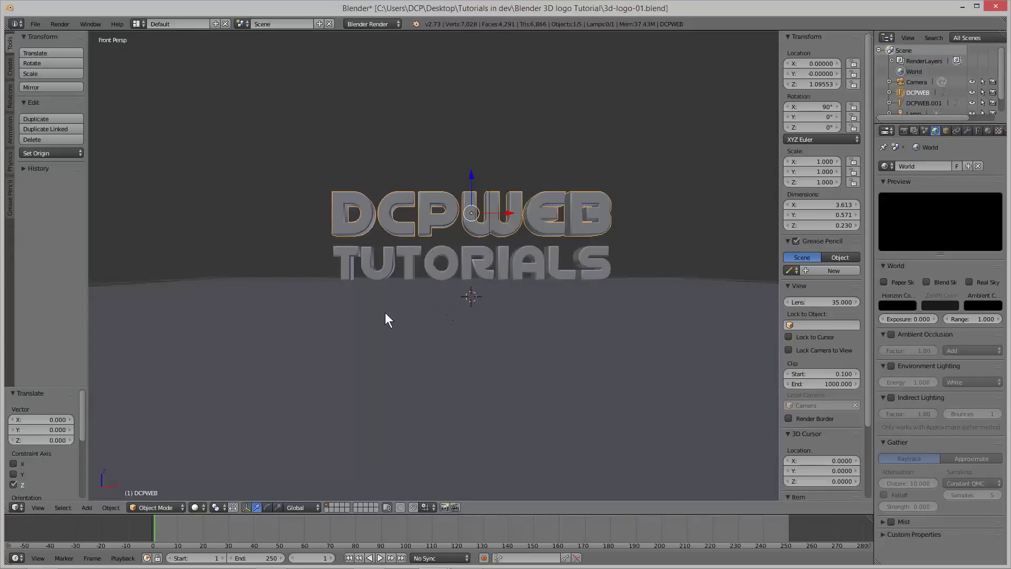
middle_drag(378, 310, 316, 316)
click(36, 23)
click(49, 102)
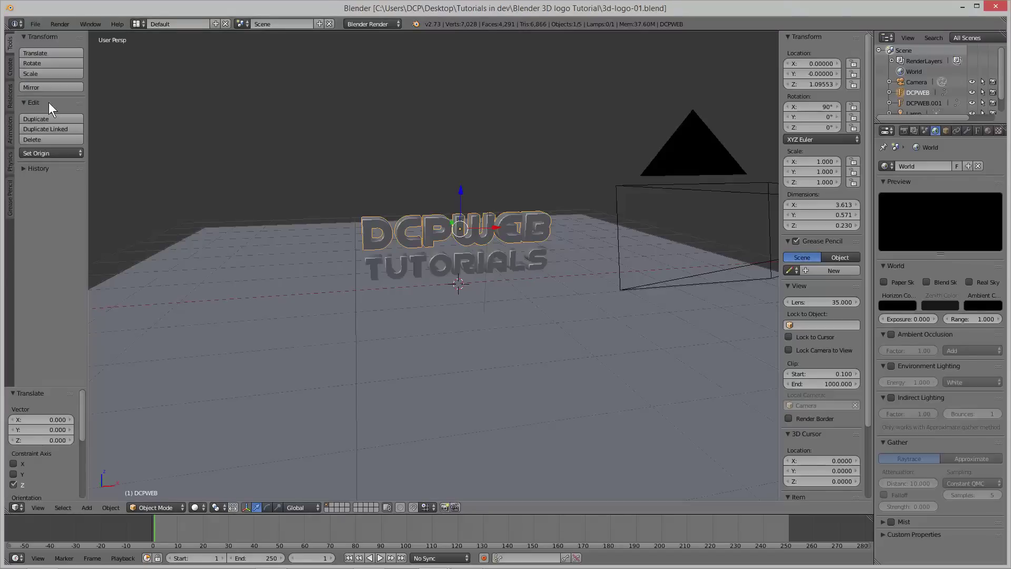